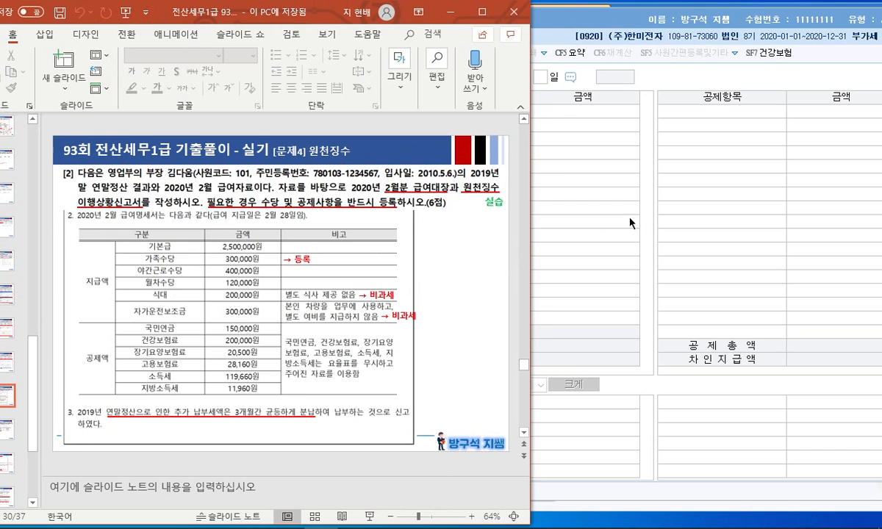
Load the payroll entry for attribution month 2020-02 with payment date 2020-02-28
drag(470, 19, 572, 19)
click(435, 83)
click(423, 105)
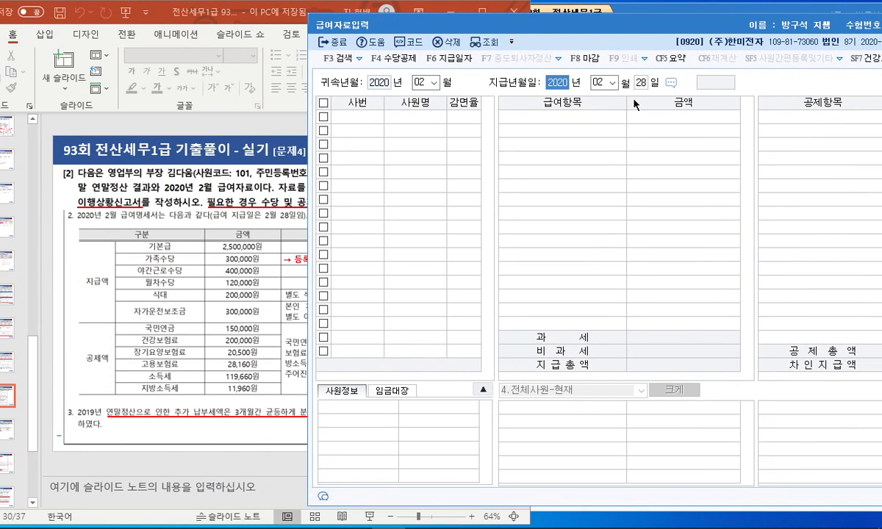
click(475, 42)
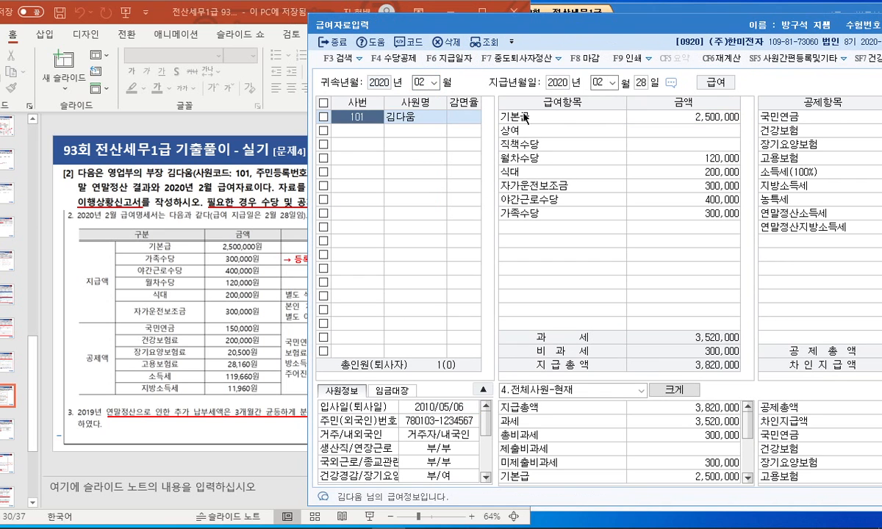
Delete the employee's existing payroll amounts for February 2020 and confirm the deletion
click(506, 116)
drag(534, 32, 393, 29)
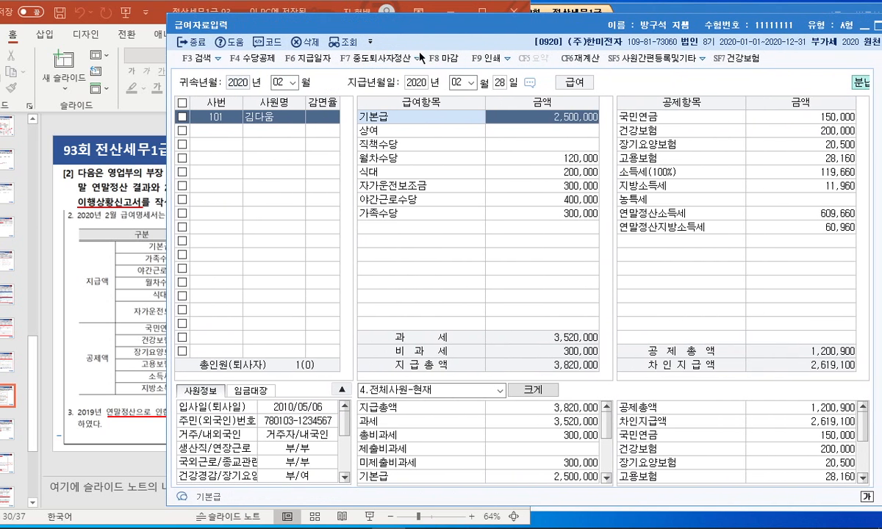
drag(499, 41, 479, 40)
click(288, 43)
click(563, 296)
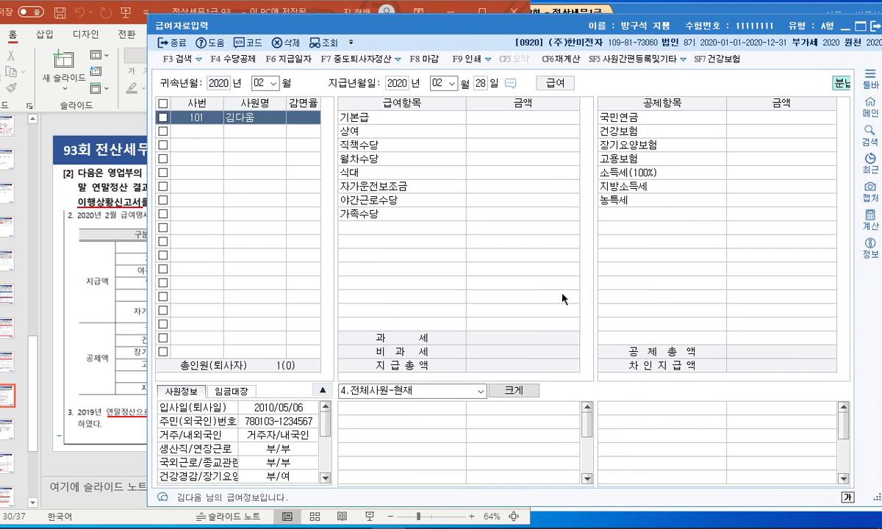
Open the allowance and deduction registration (수당공제등록) and review the registered allowances, their tax types and limits
drag(402, 27, 600, 29)
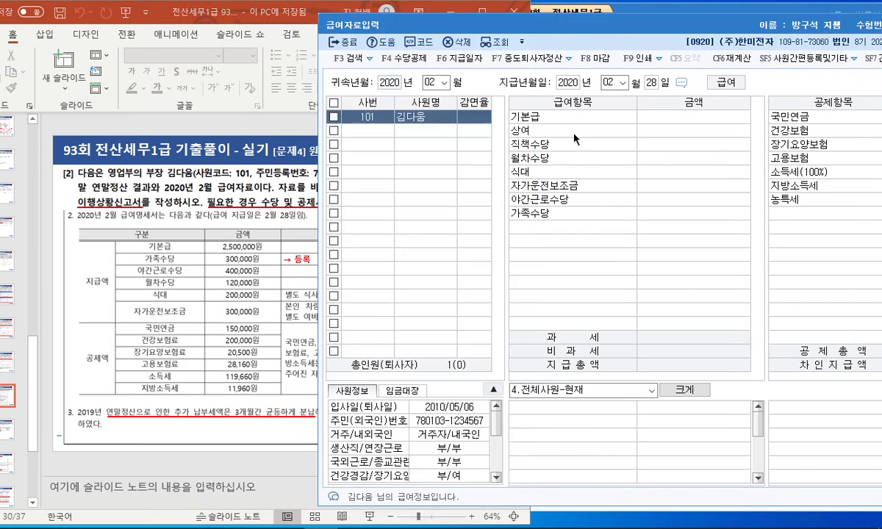
click(663, 117)
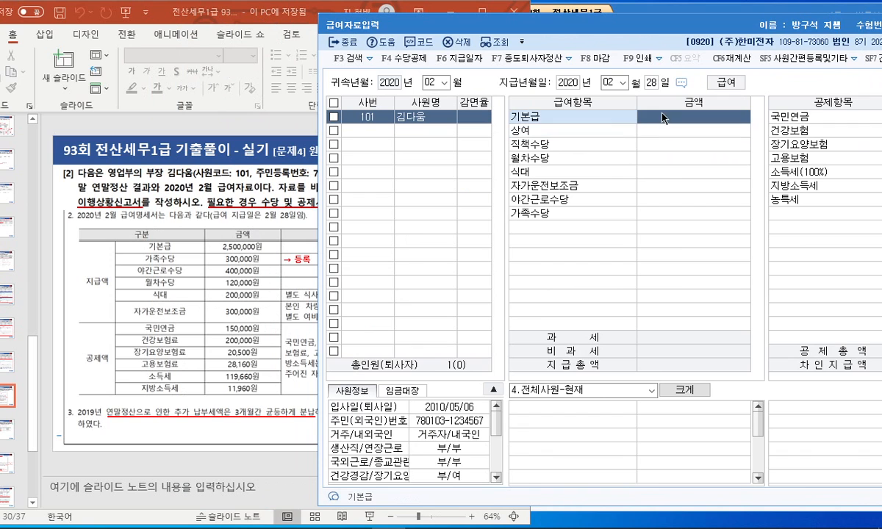
click(397, 57)
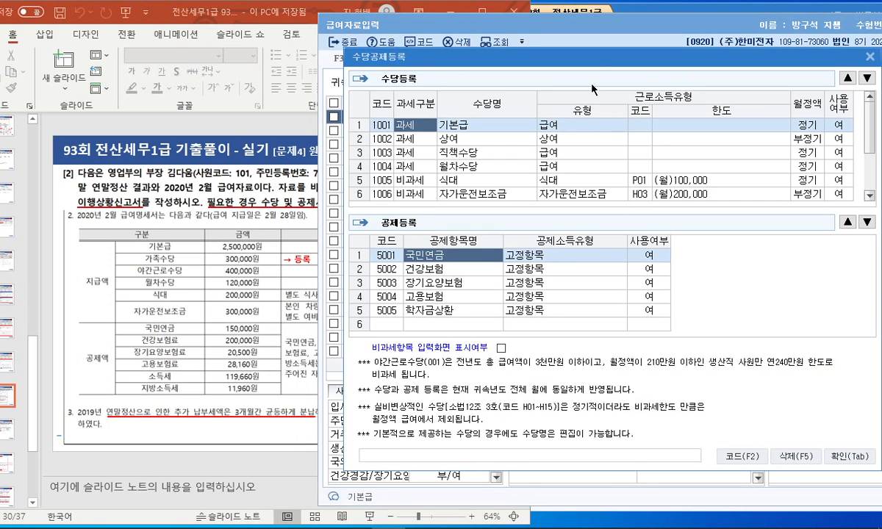
drag(597, 65, 538, 64)
scroll(572, 135, down, 1)
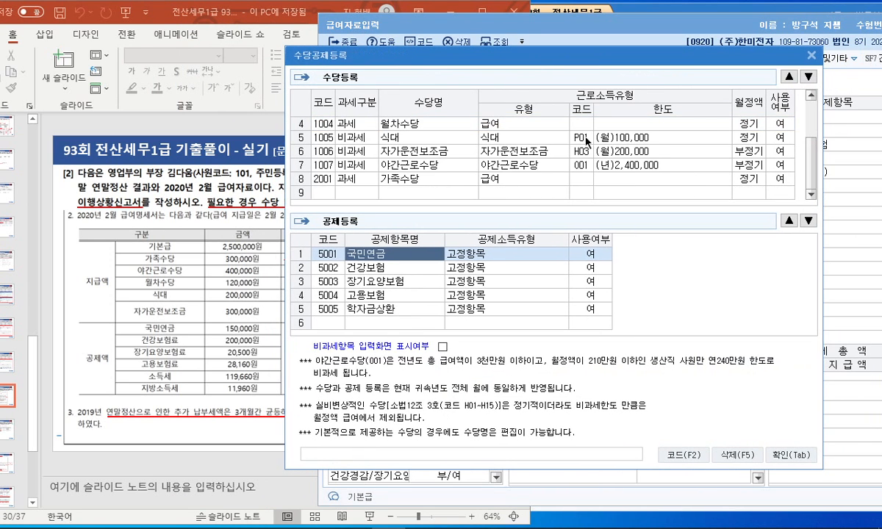
click(376, 177)
scroll(515, 173, up, 1)
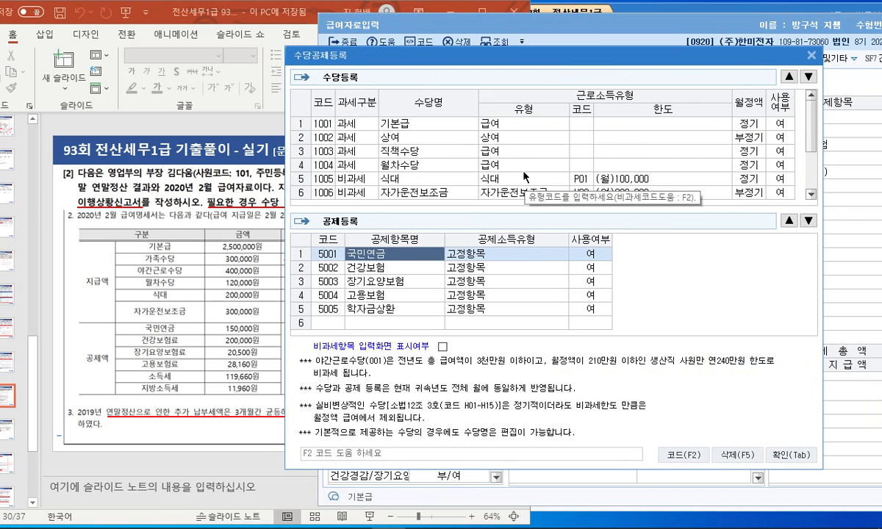
drag(476, 64, 544, 65)
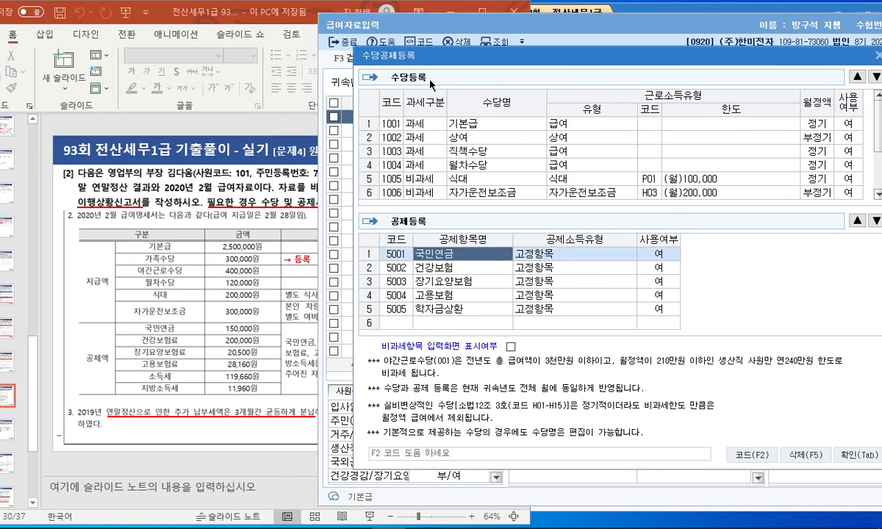
Check the 월차수당 and 가족수당 entries in the allowance registration, including the taxable/non-taxable choice, and close the registration
click(464, 165)
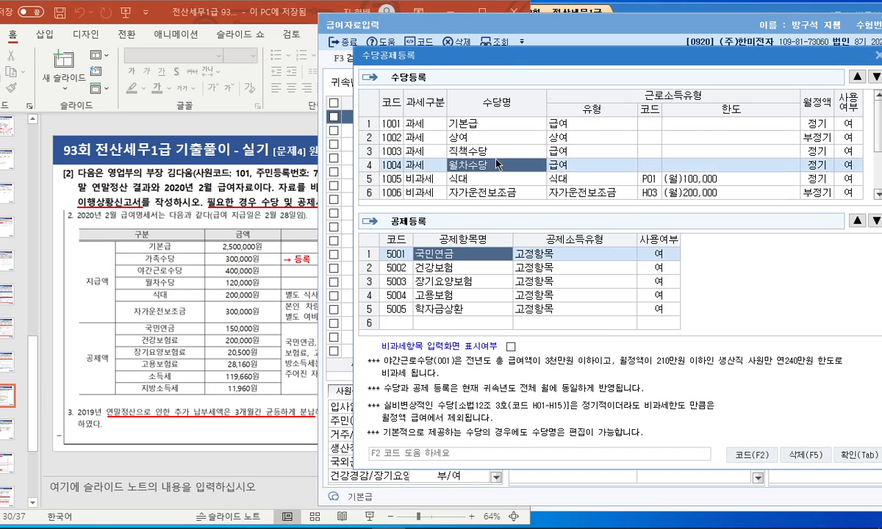
scroll(463, 167, down, 1)
click(449, 178)
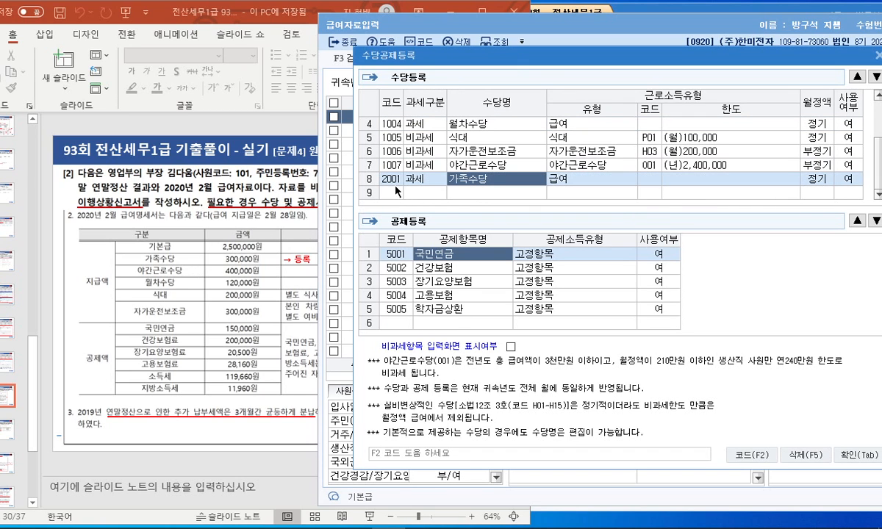
click(415, 178)
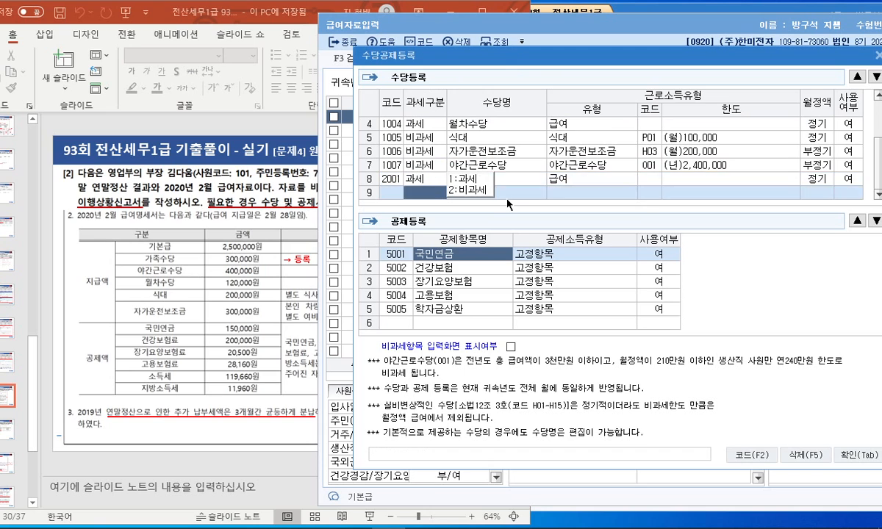
click(467, 170)
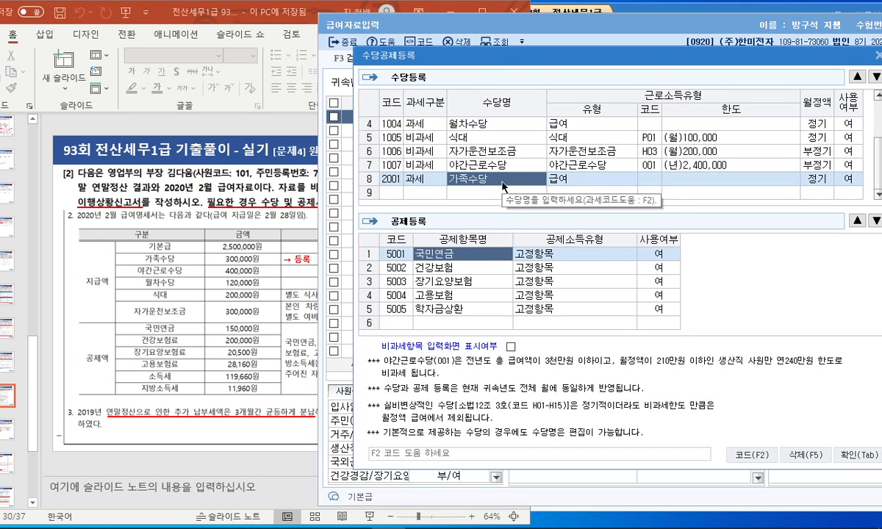
click(878, 55)
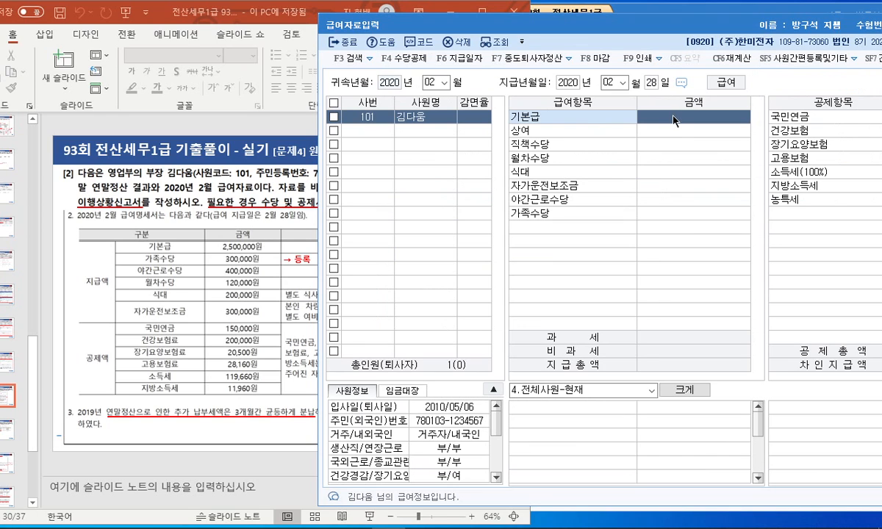
Enter the employee's 기본급 as 2,500,000 and 가족수당 as 300,000
text(2500000)
key(Return)
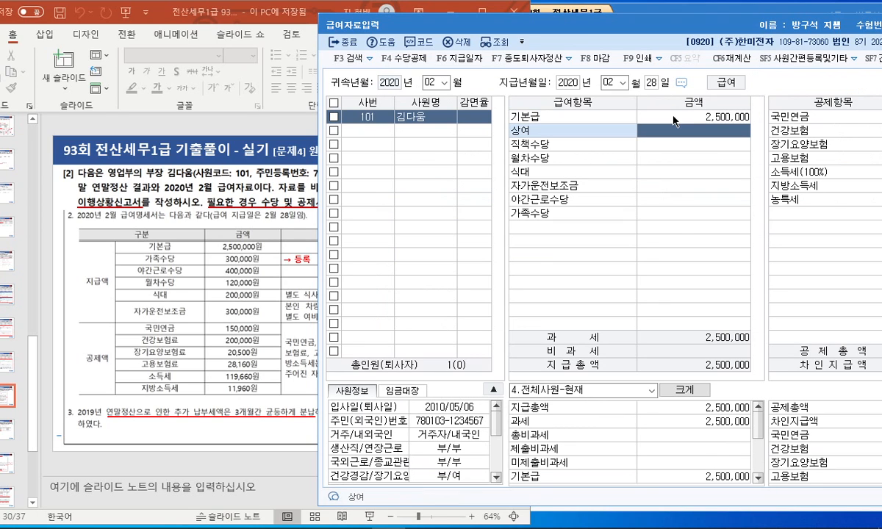
click(657, 213)
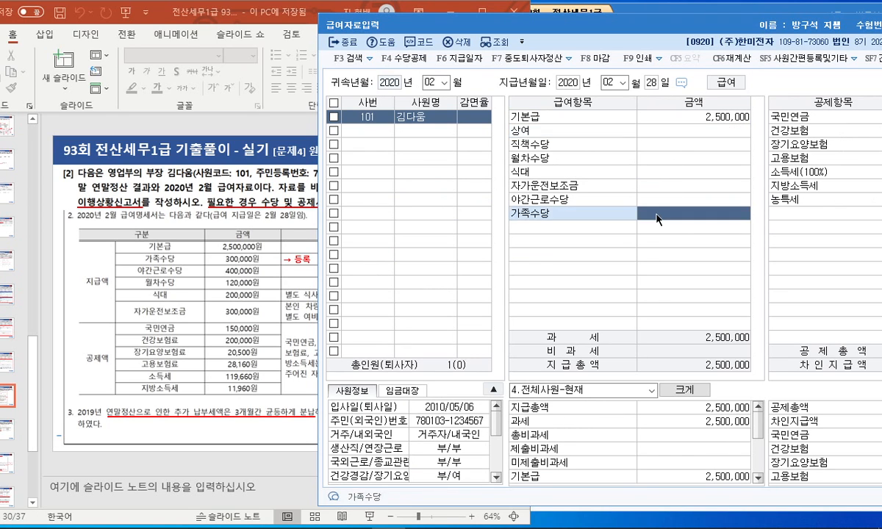
text(3000000)
key(Return)
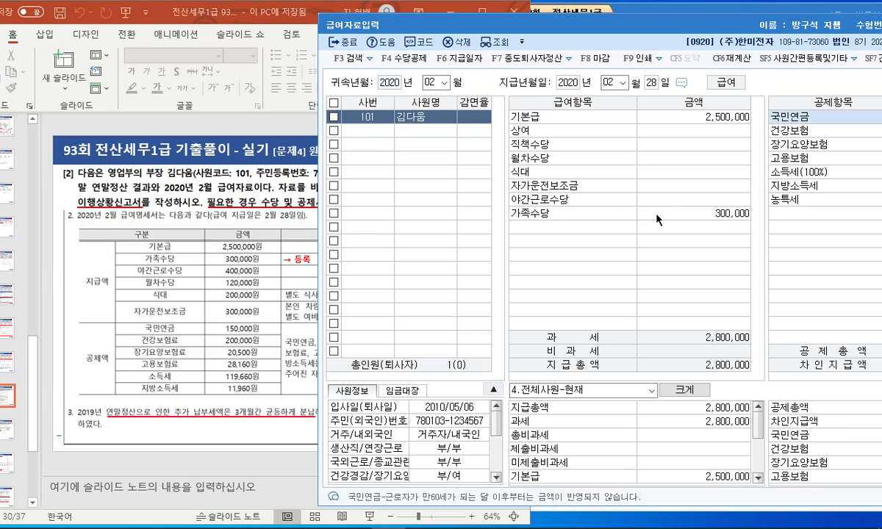
Enter 야간근로수당 as 400,000 and 월차수당 as 120,000 in the employee's pay items
click(669, 199)
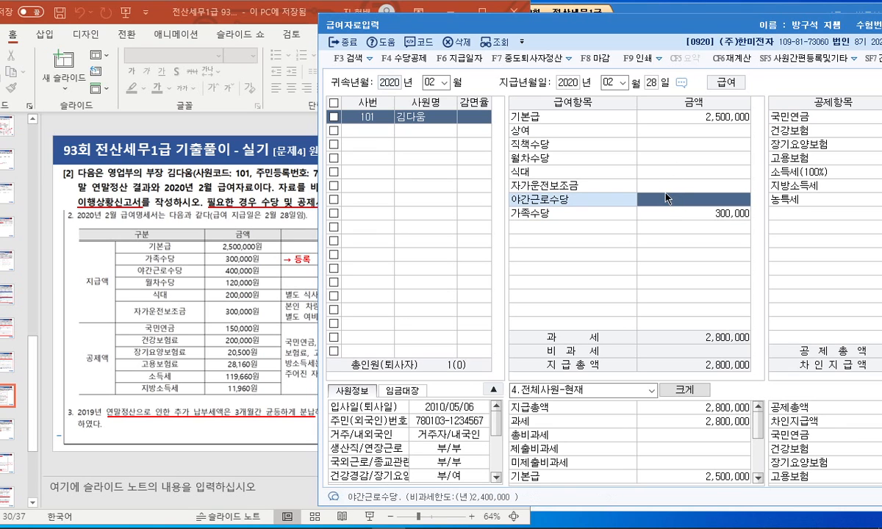
text(400000)
key(Return)
click(671, 159)
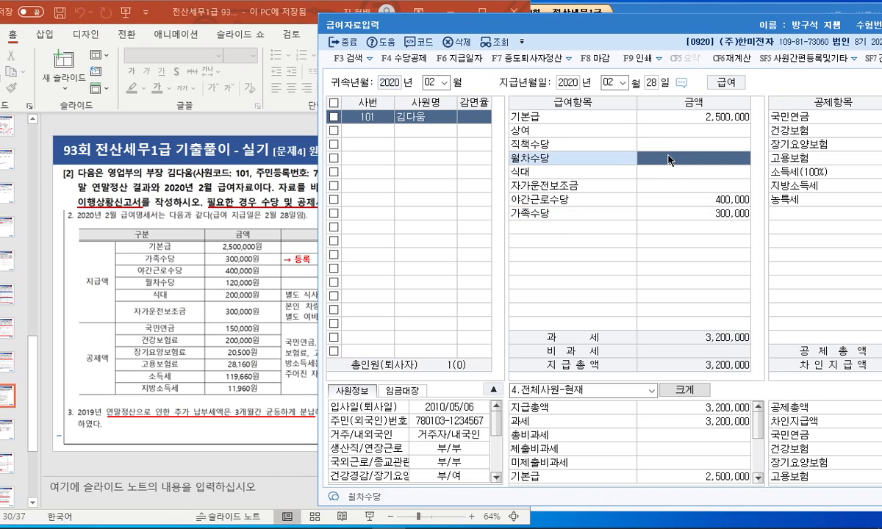
text(120000)
key(Return)
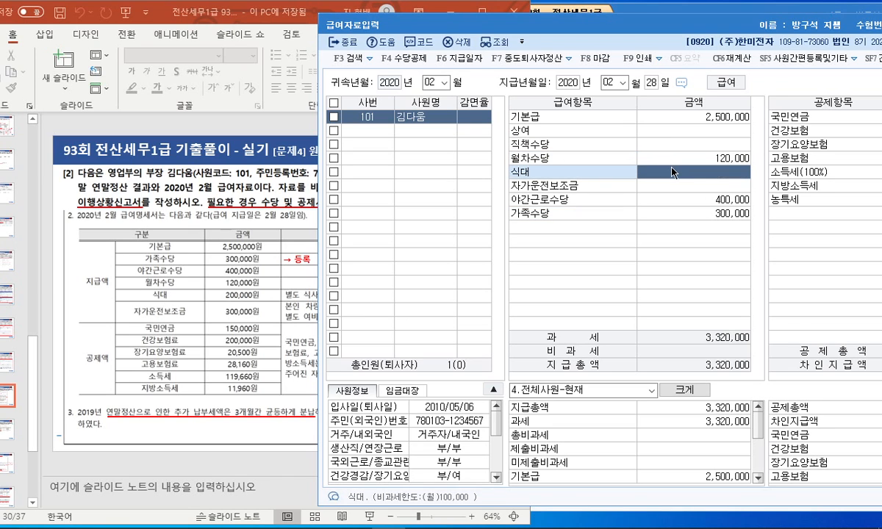
Enter 식대 as 200,000 and 자가운전보조금 as 300,000 in the employee's pay items
text(200000)
key(Return)
text(300,000)
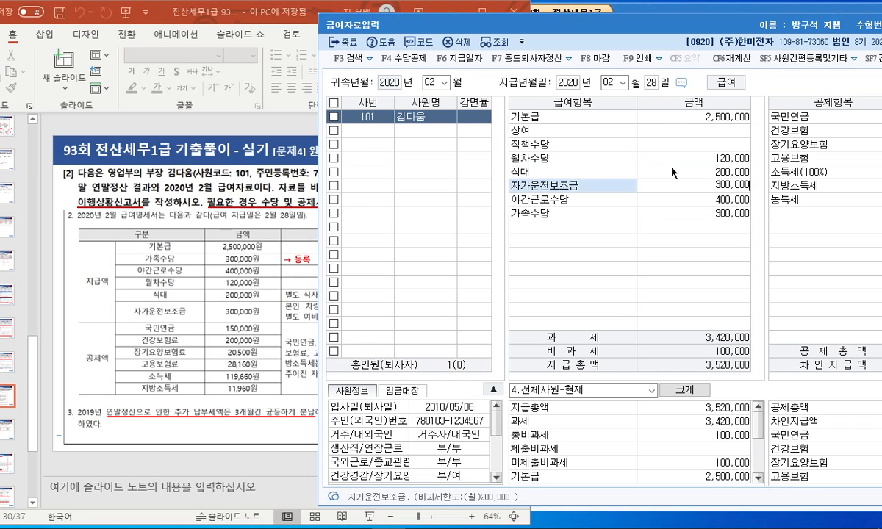
key(Return)
Enter the deductions 국민연금 150,000, 건강보험 200,000 and 장기요양보험 20,500 for the employee
drag(287, 14, 228, 17)
drag(592, 31, 509, 31)
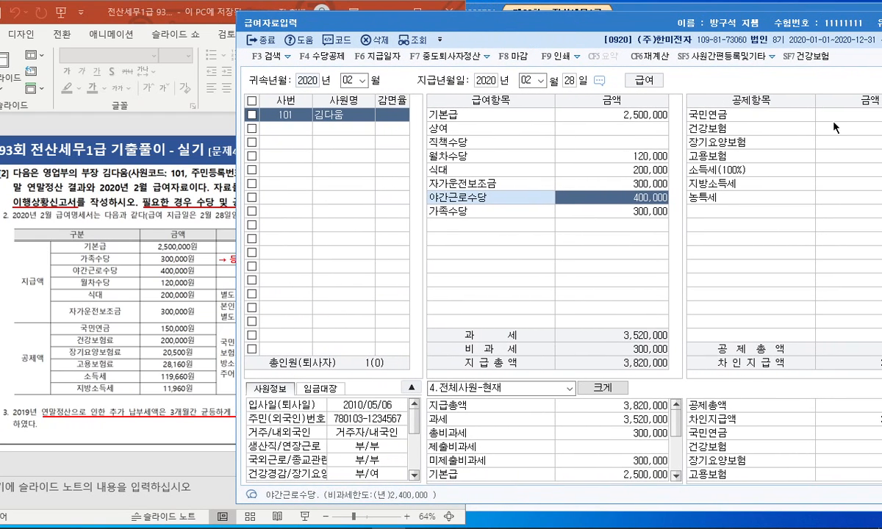
click(779, 113)
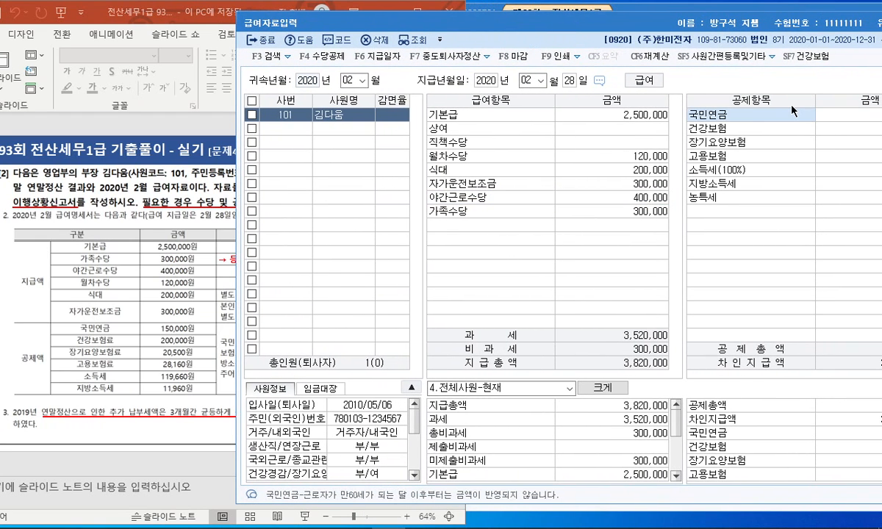
key(Return)
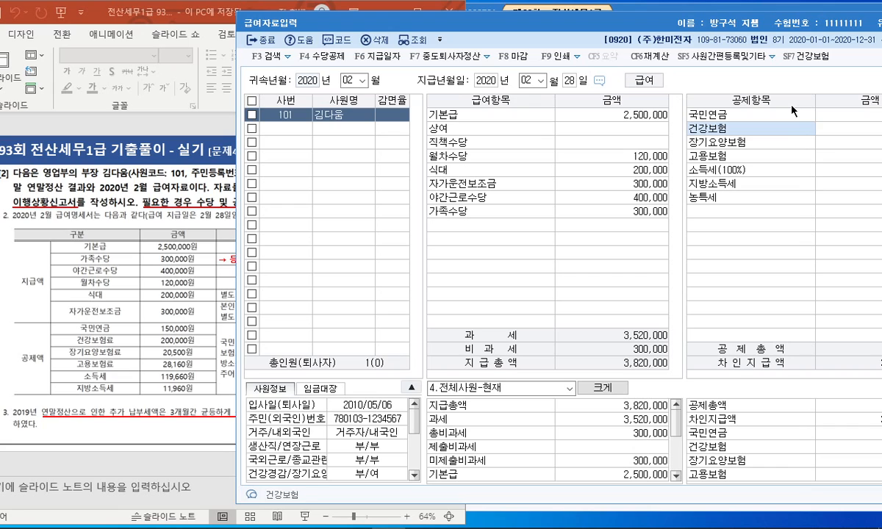
key(Return)
key(Return)
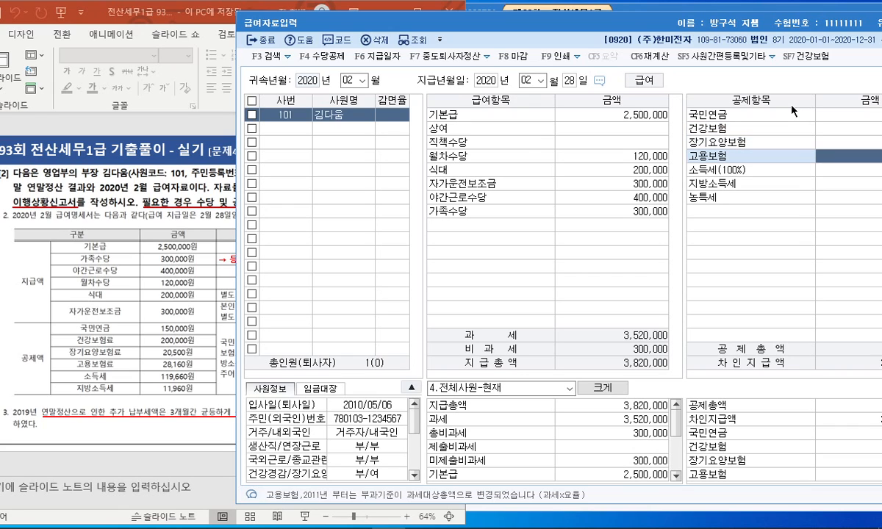
Enter the deductions 고용보험 28,160, 소득세 119,660 and 지방소득세 11,960 for the employee
key(Return)
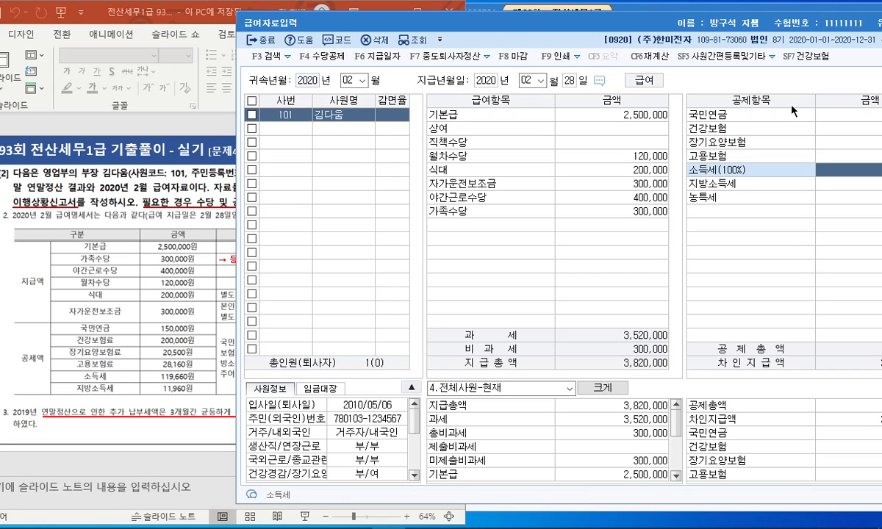
text(11)
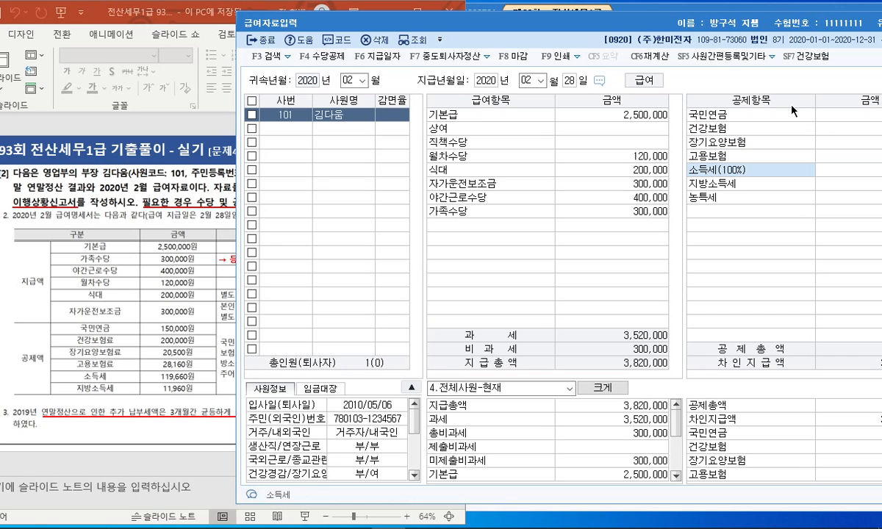
key(Return)
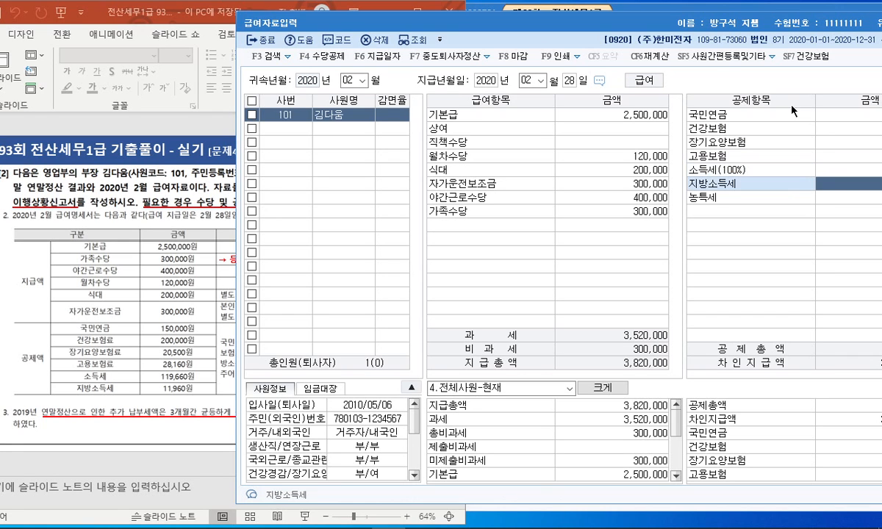
drag(666, 25, 536, 21)
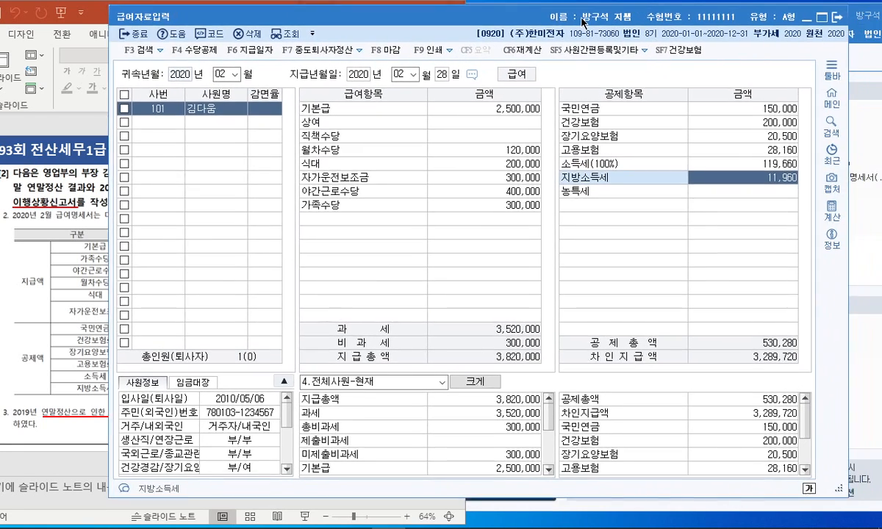
click(754, 153)
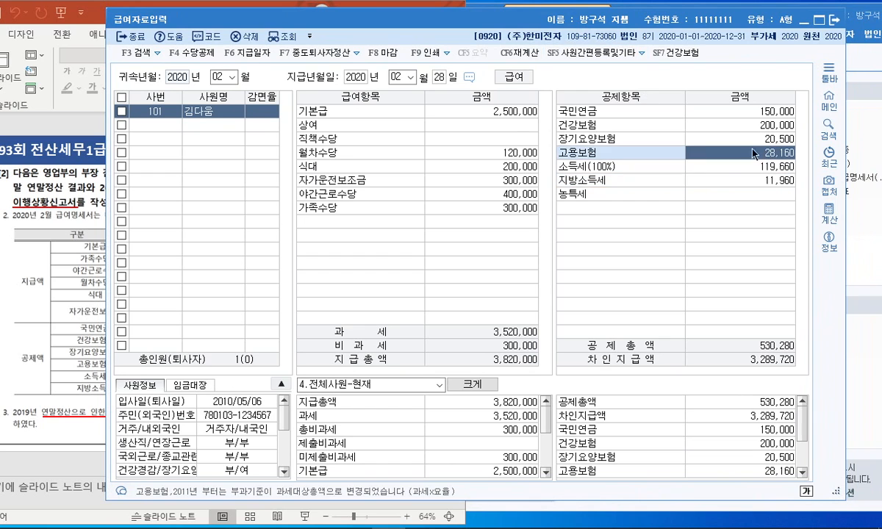
Check the three-month equal installment instruction on the problem slide in PowerPoint, and return to the 급여자료입력 window in KcLep
click(99, 13)
drag(224, 13, 339, 14)
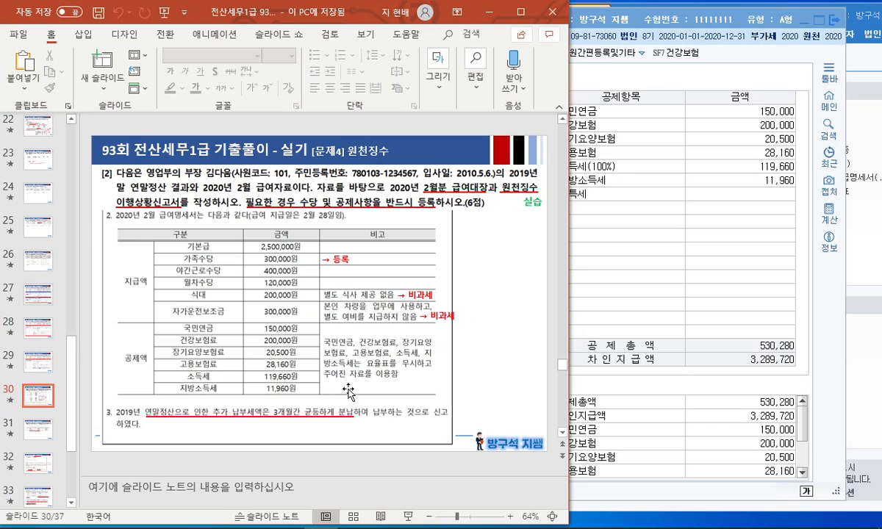
click(663, 184)
drag(445, 31, 654, 30)
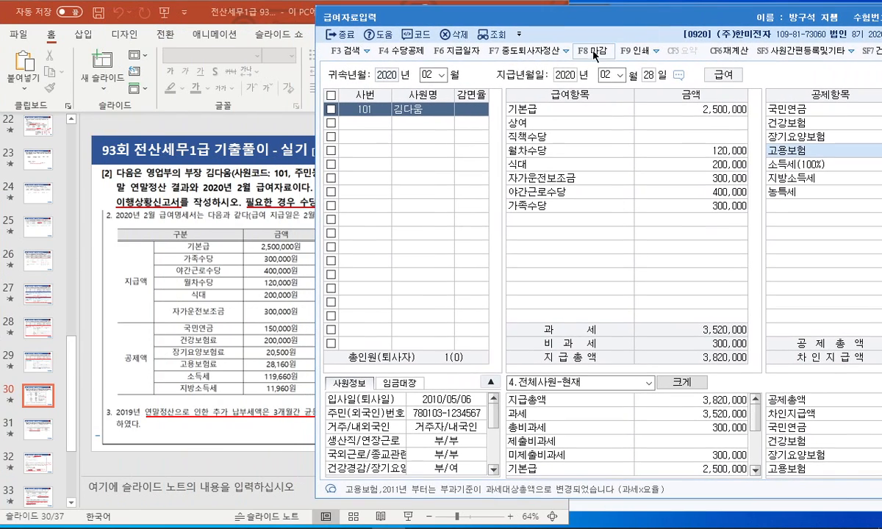
click(568, 51)
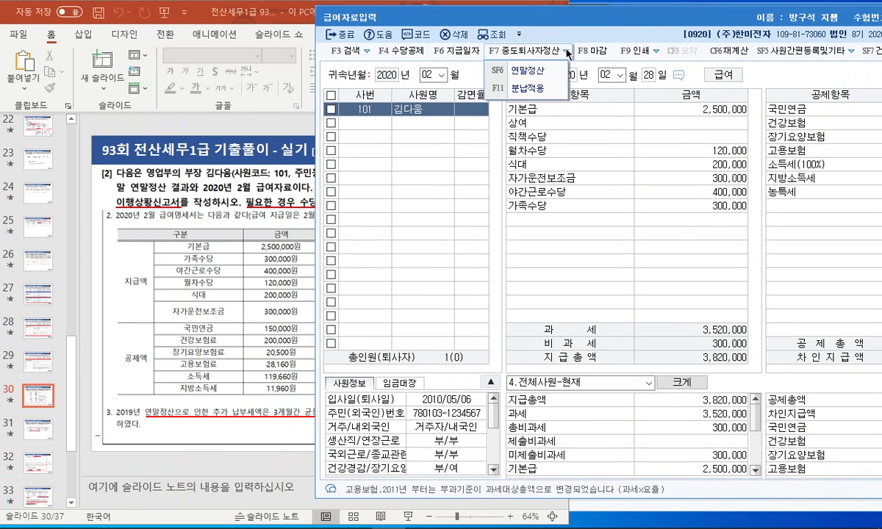
click(534, 90)
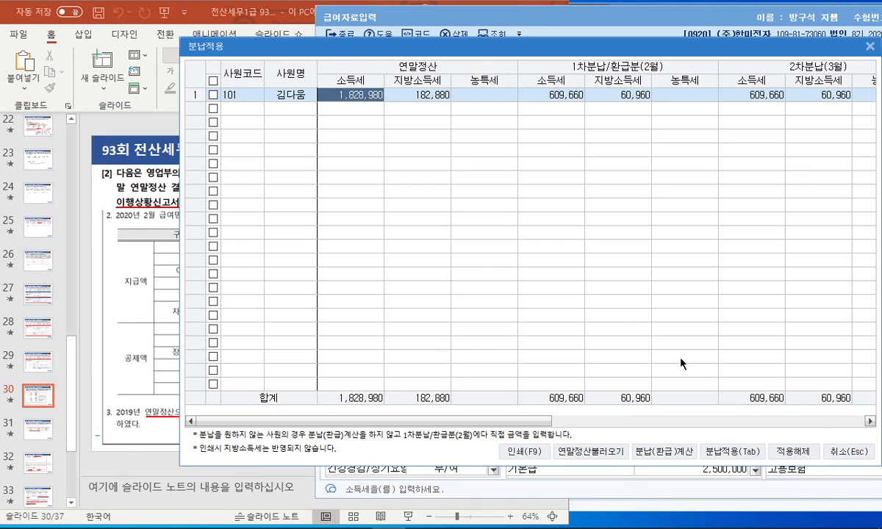
click(212, 95)
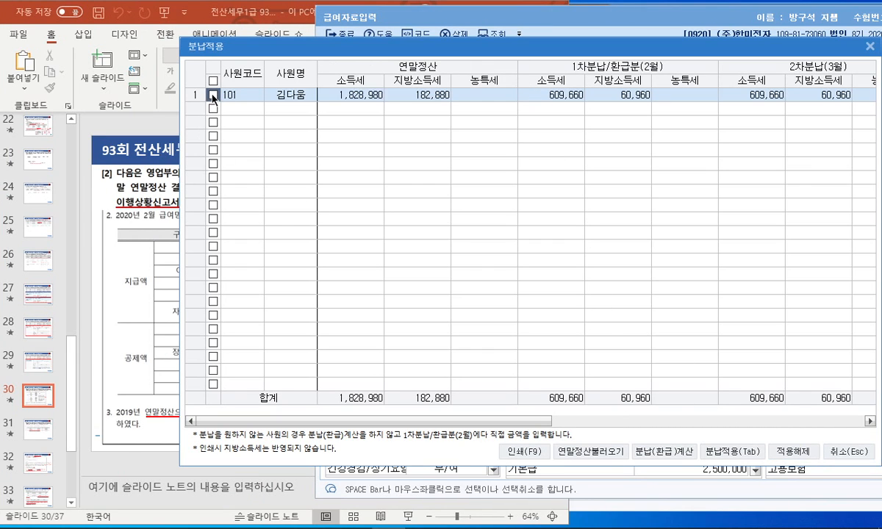
key(Tab)
click(557, 273)
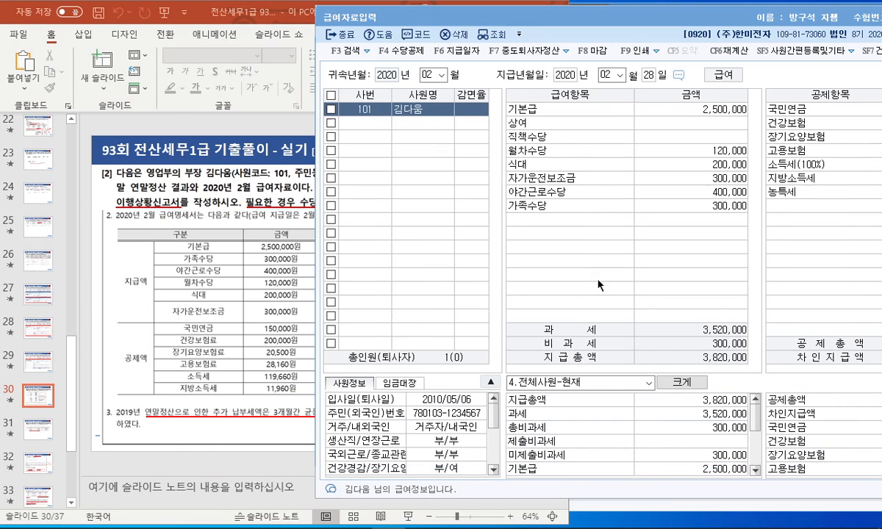
Open 분납적용 and clear the employee's 소득세 and 지방소득세 for 1차분납/환급분(2월) and 2차분납(3월)
click(527, 48)
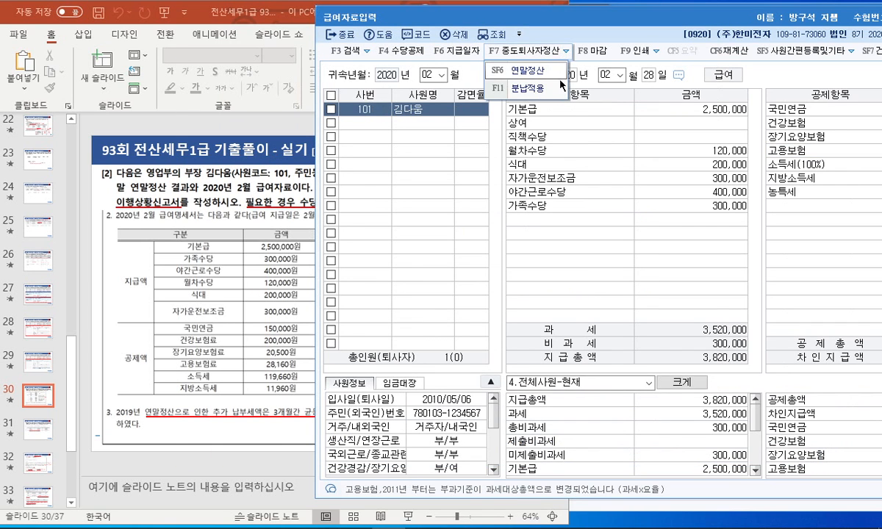
click(526, 81)
click(551, 99)
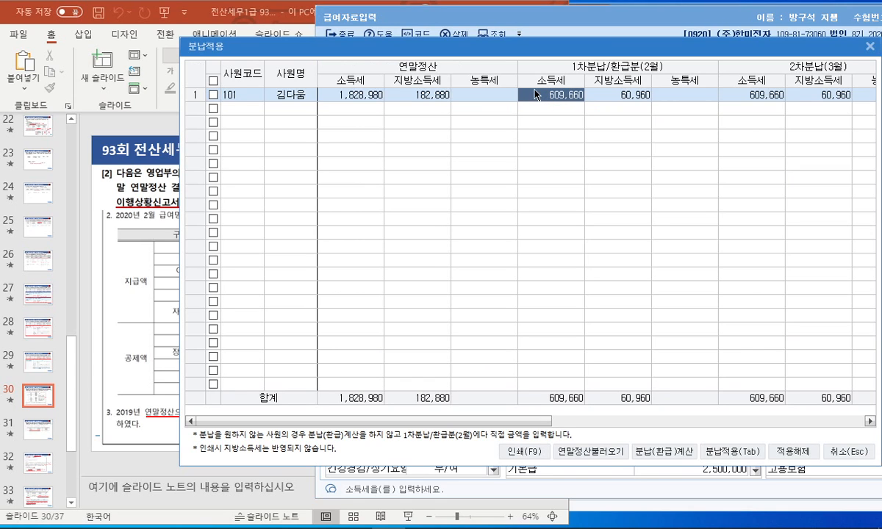
key(Delete)
key(Return)
click(751, 94)
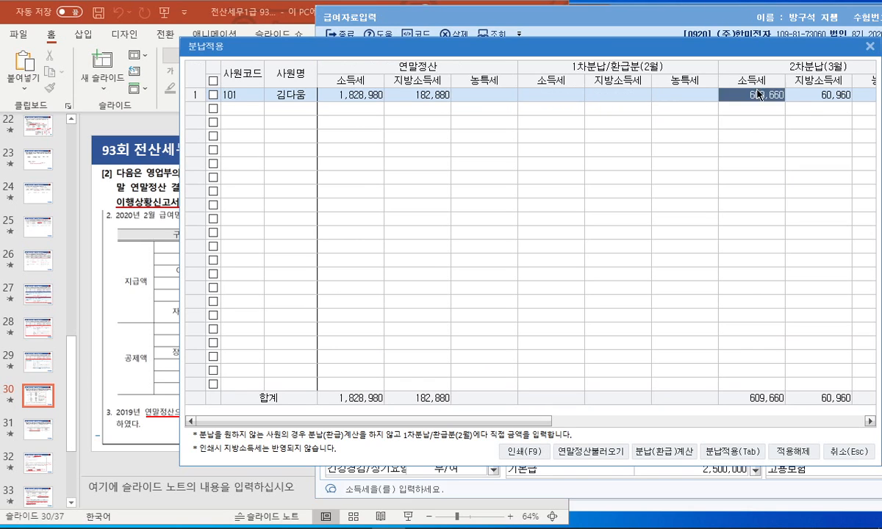
key(Delete)
key(Return)
drag(514, 421, 651, 421)
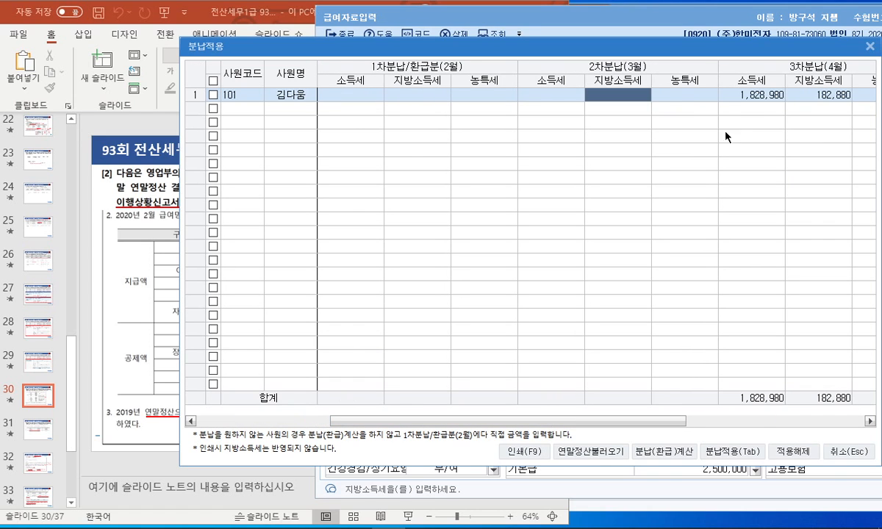
key(Return)
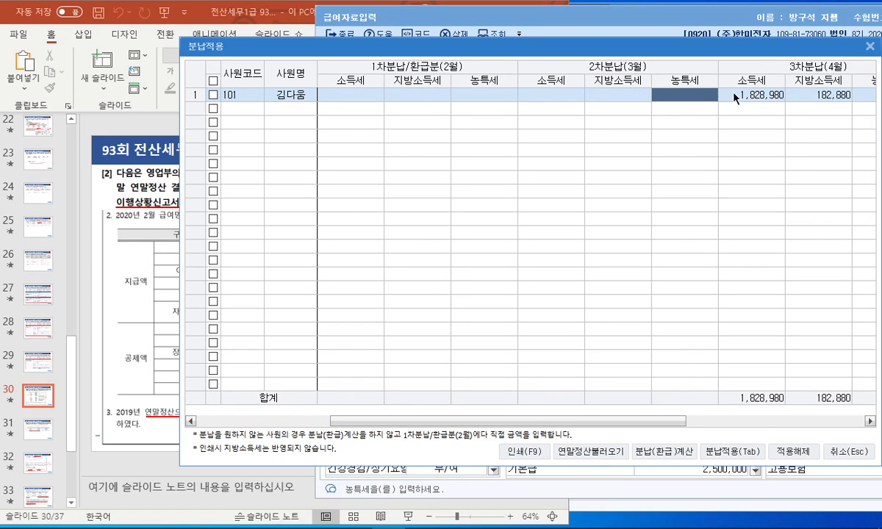
Clear the employee's 연말정산 소득세 and 지방소득세 amounts in the installment table
drag(588, 421, 445, 422)
click(356, 96)
key(Delete)
key(Return)
key(Delete)
key(Return)
drag(540, 421, 856, 421)
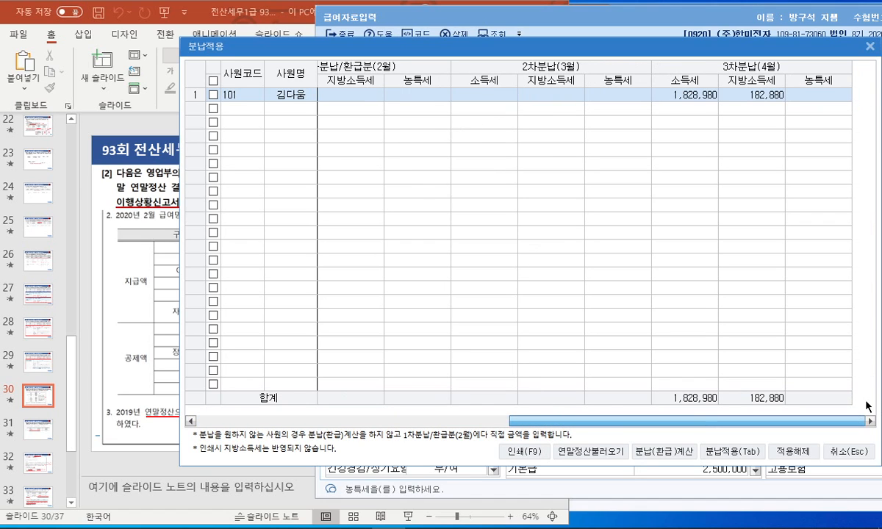
drag(532, 419, 217, 421)
click(346, 94)
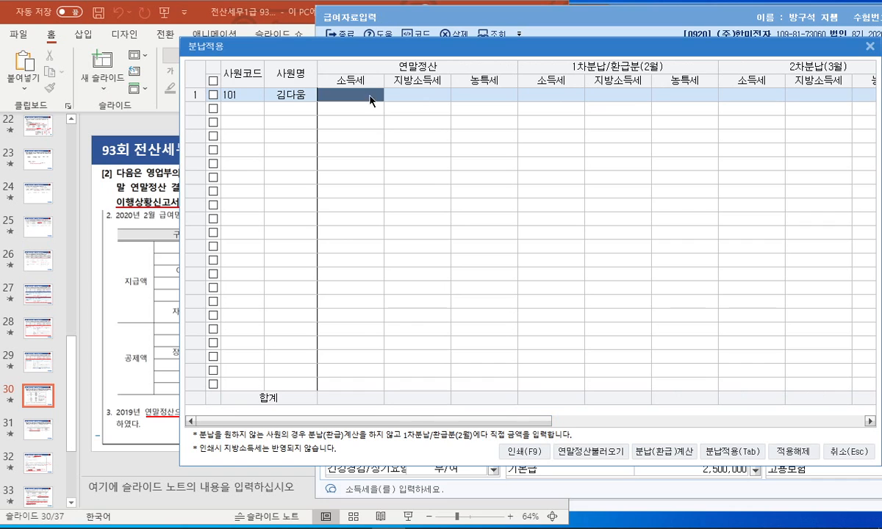
Look up the settlement result on the next slide and enter 1,828,980 as the employee's 연말정산 소득세
drag(396, 47, 504, 50)
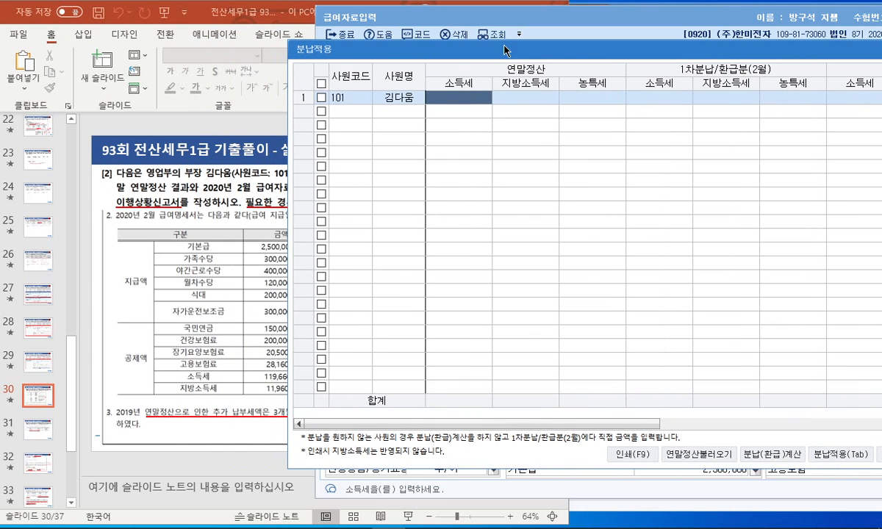
click(46, 399)
key(Down)
drag(368, 11, 309, 12)
click(556, 202)
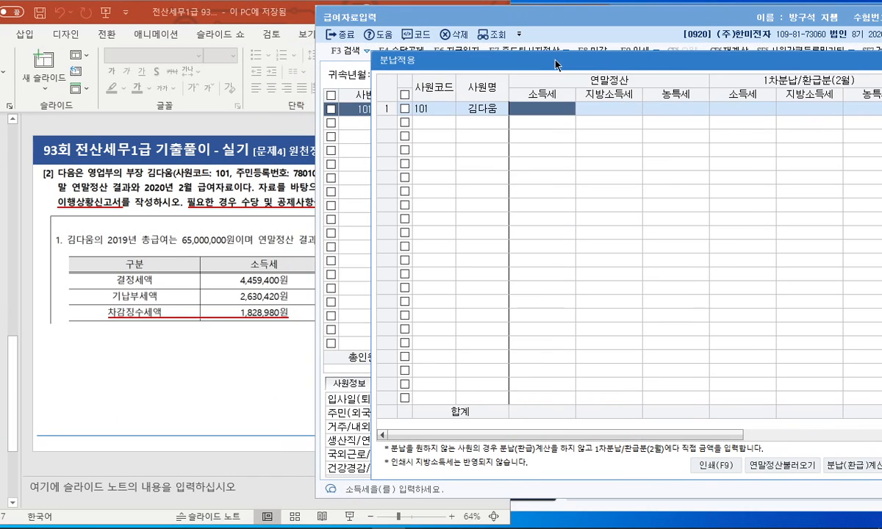
text(1,828,980)
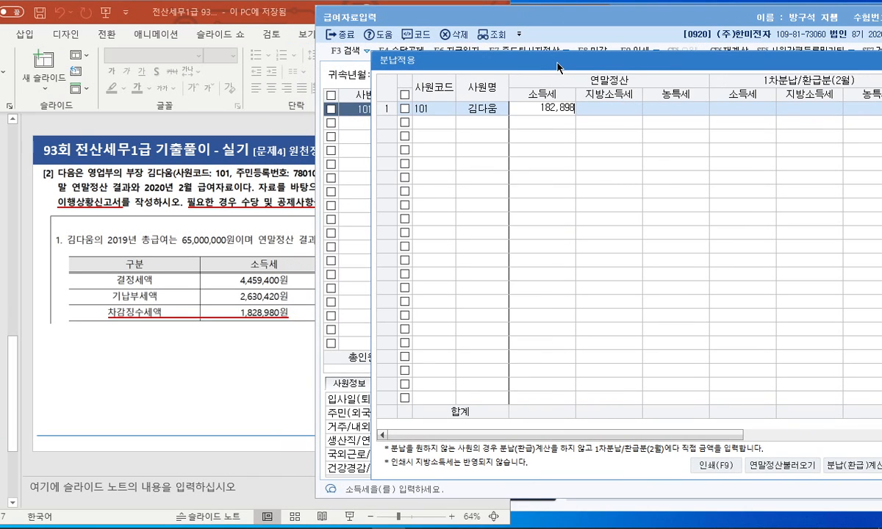
key(Return)
Enter 182,880 from the slide's 차감징수세액 row as the employee's 연말정산 지방소득세
drag(279, 9, 154, 9)
click(623, 111)
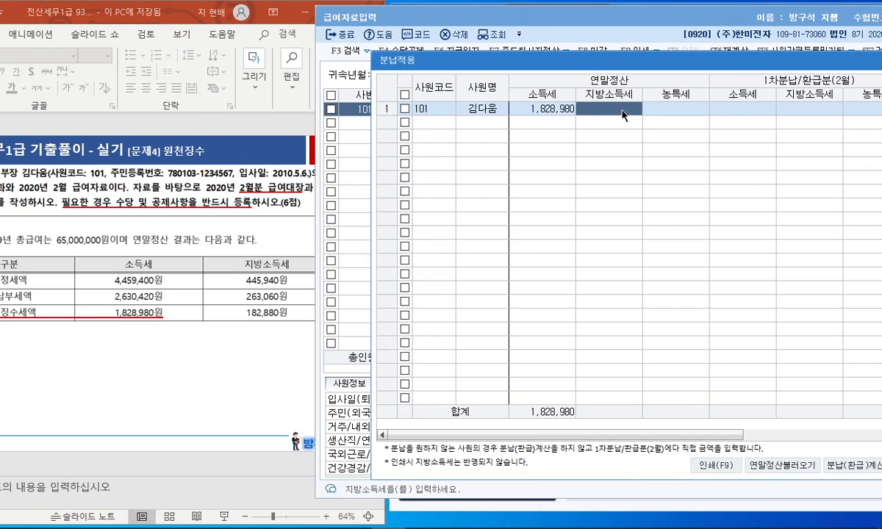
text(182880)
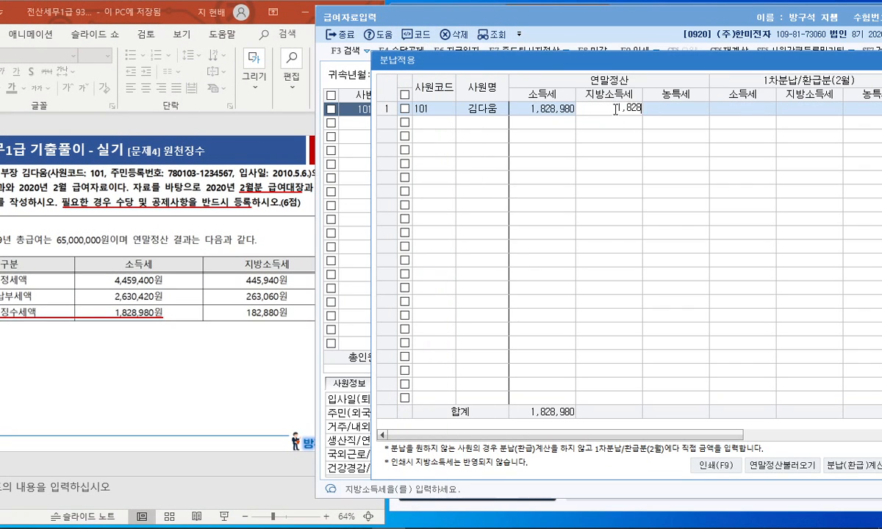
key(Return)
Select the employee's row, run 분납(환급)계산 to split the settlement tax equally over three installments, and review the installments
drag(595, 65, 356, 59)
click(169, 104)
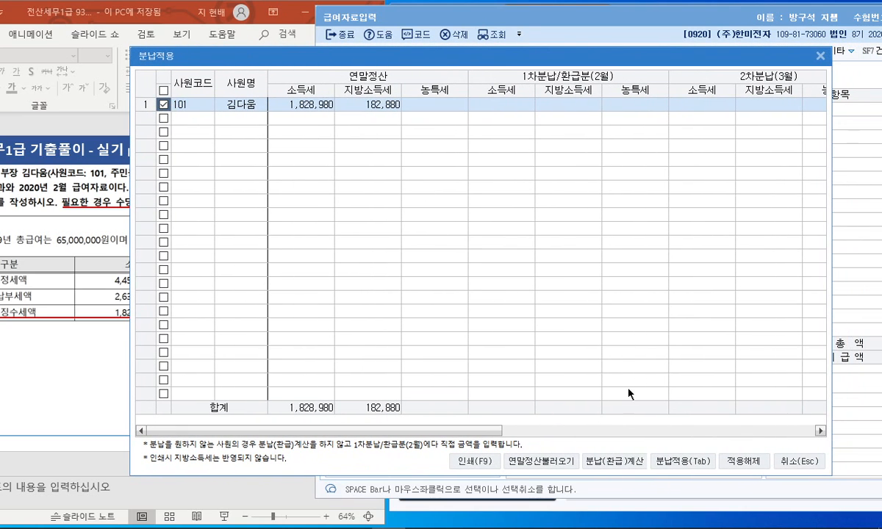
click(613, 463)
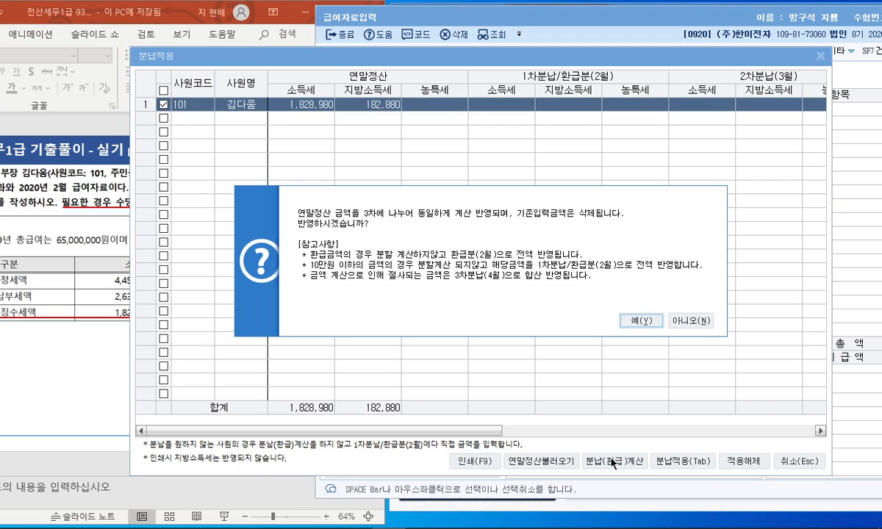
click(633, 321)
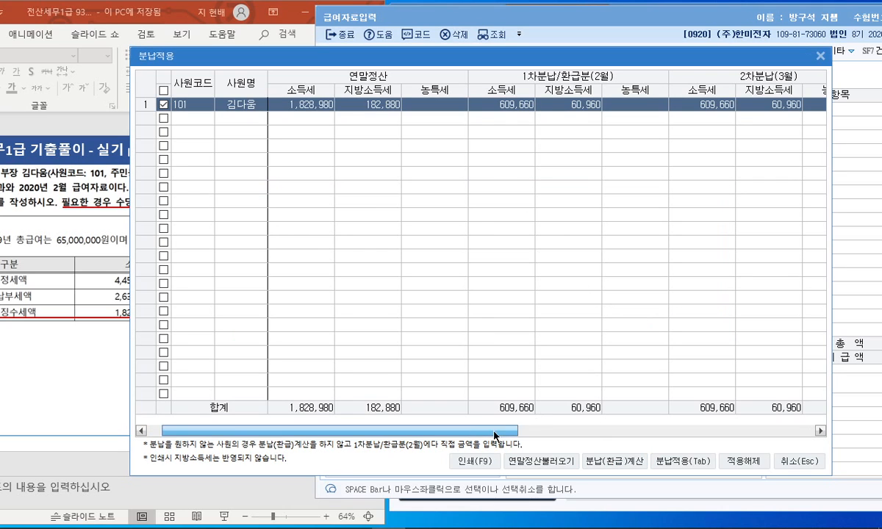
click(660, 432)
drag(636, 432, 502, 431)
Apply the calculated installments to the payroll and check the 연말정산소득세, 연말정산지방소득세 and 연말정산농특세 deduction items
click(681, 463)
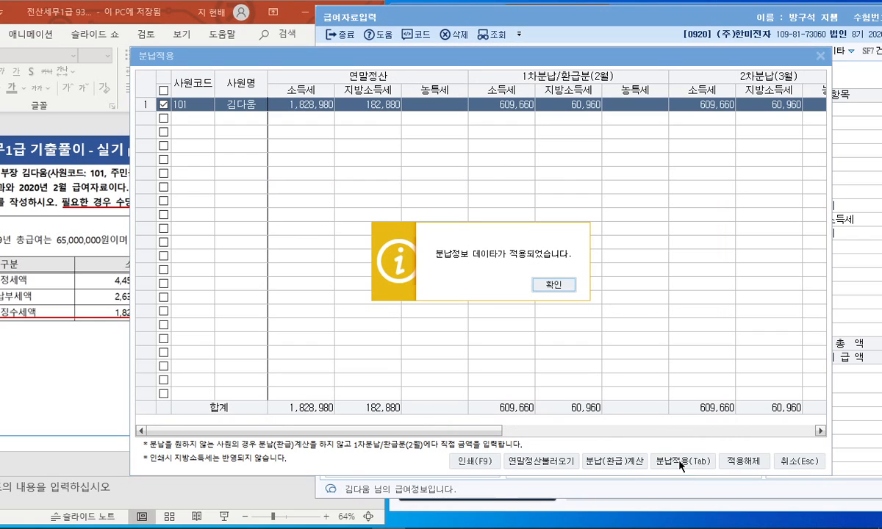
click(548, 283)
drag(645, 16, 458, 16)
click(769, 214)
click(767, 222)
click(765, 235)
click(756, 208)
click(748, 233)
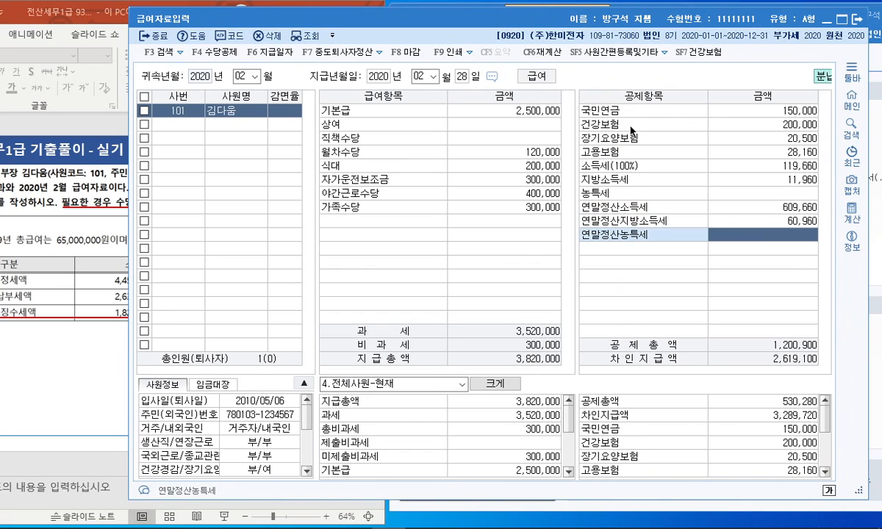
drag(518, 20, 553, 19)
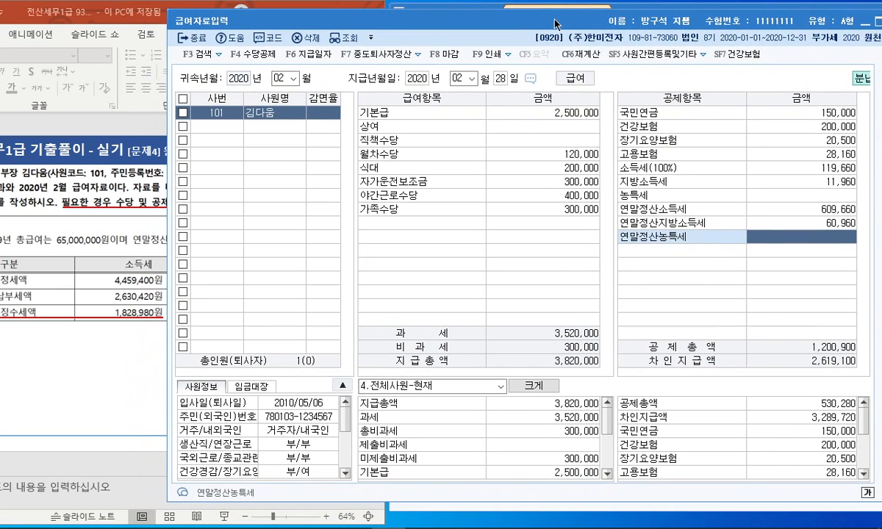
drag(470, 19, 402, 19)
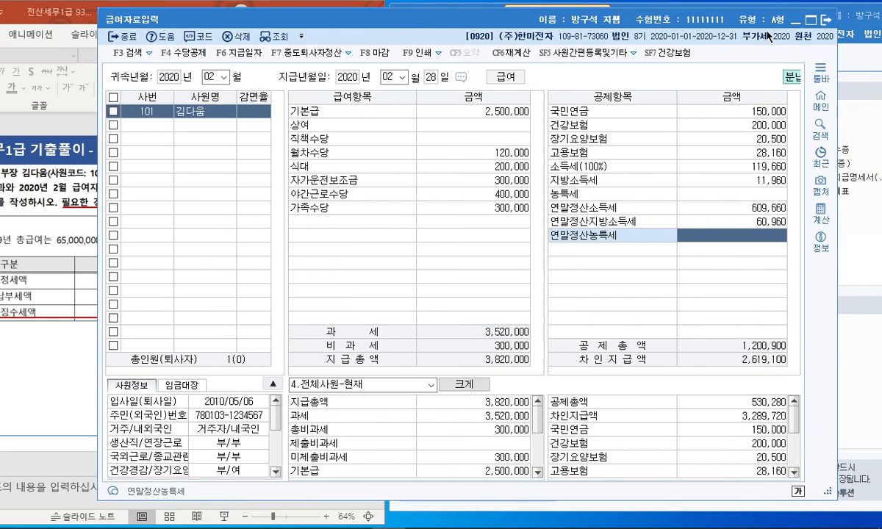
Close 급여자료입력, bring the problem's February pay slip slide back up, and open 원천징수이행상황신고서
click(826, 19)
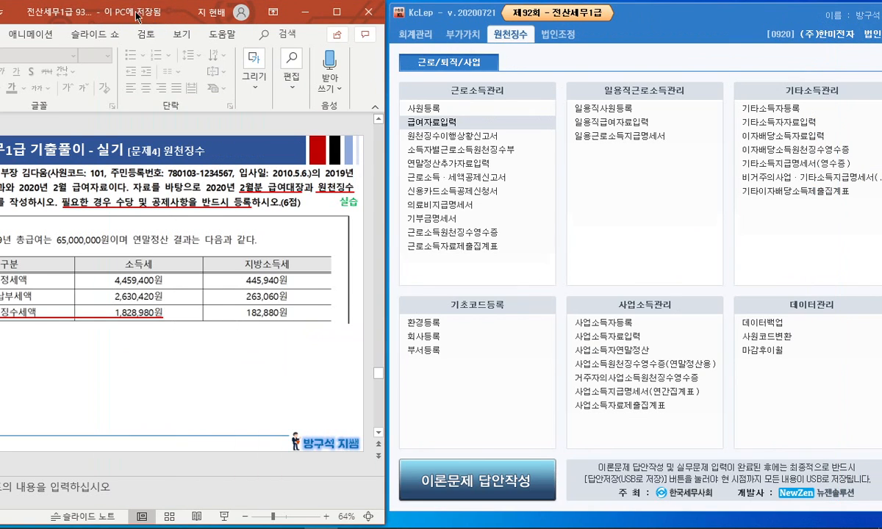
drag(130, 15, 288, 14)
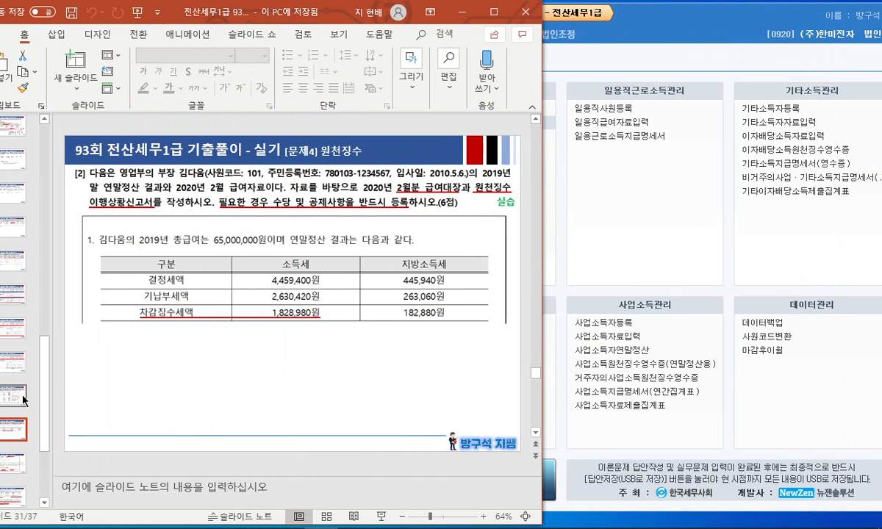
scroll(151, 287, up, 1)
click(658, 211)
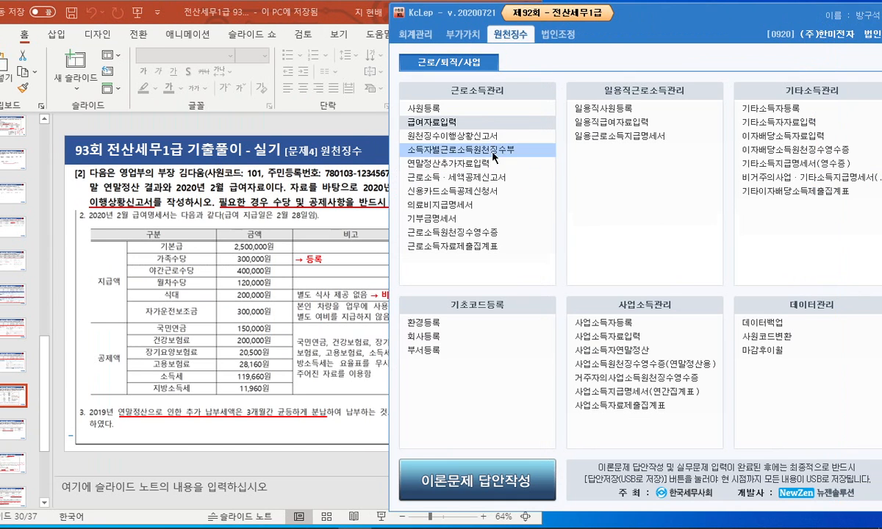
click(458, 137)
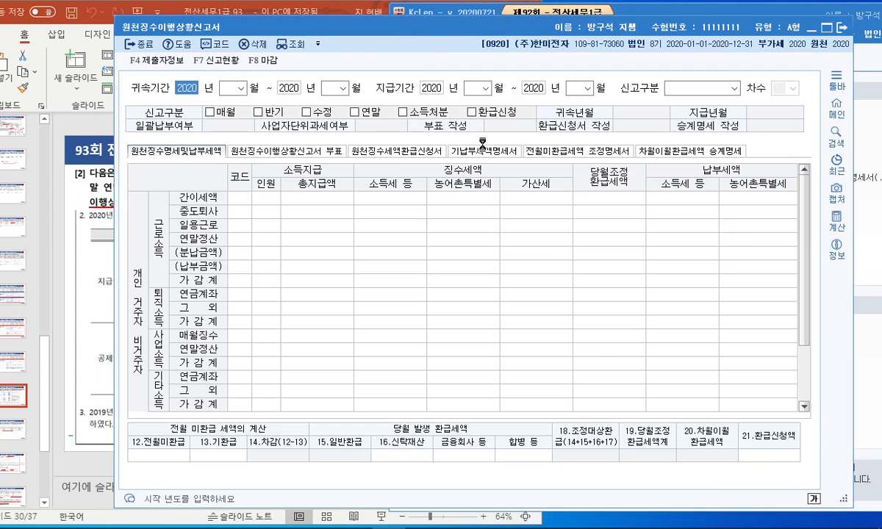
drag(418, 33, 546, 33)
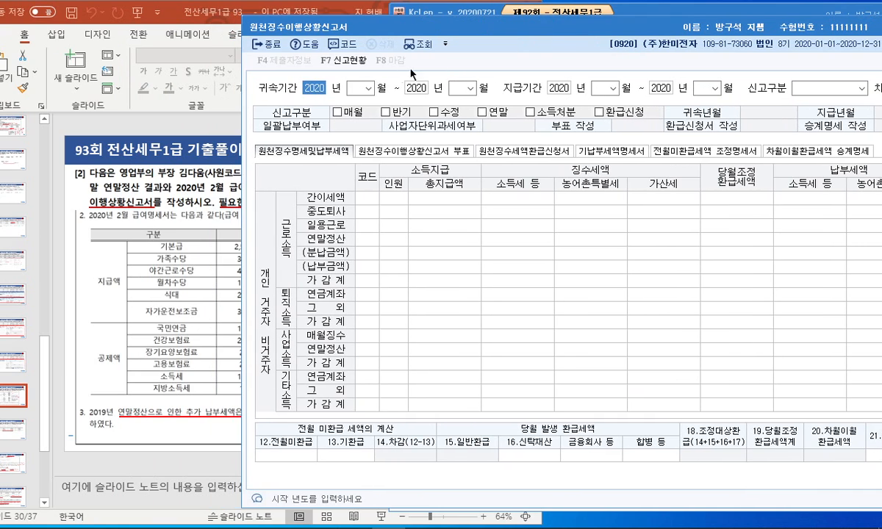
Set both 귀속기간 and 지급기간 of the withholding return to 2020년 02월 through 2020년 02월
click(368, 87)
click(367, 111)
click(471, 88)
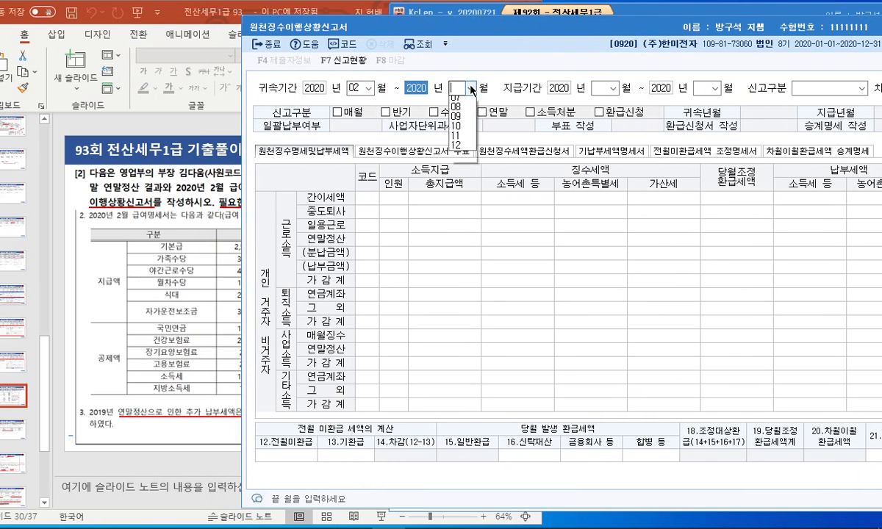
click(459, 111)
click(616, 91)
click(569, 112)
click(715, 88)
click(665, 112)
Set 신고구분 to 1.정기신고 and accept applying the installment of the additional 연말정산(A04) tax
click(864, 88)
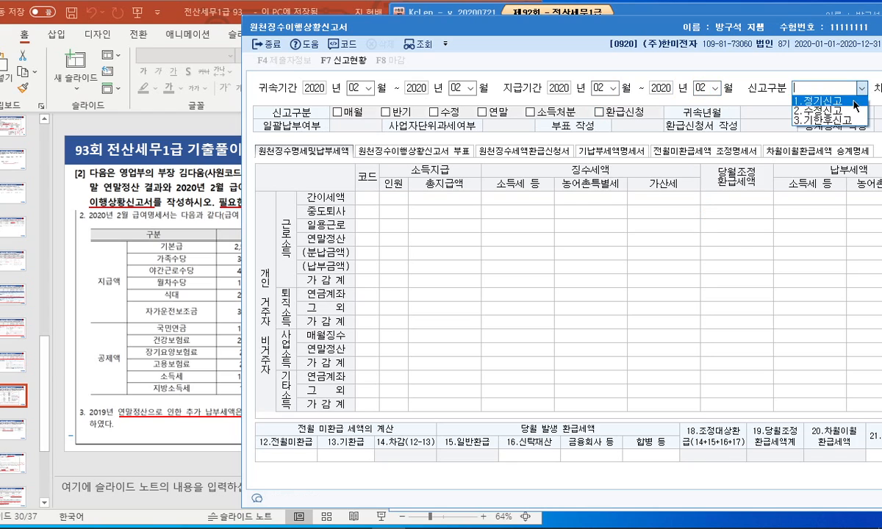
click(844, 99)
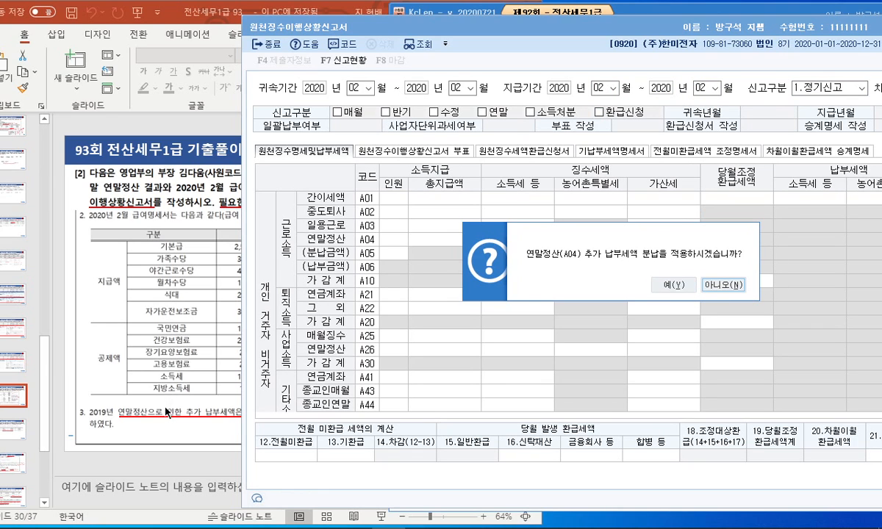
click(664, 285)
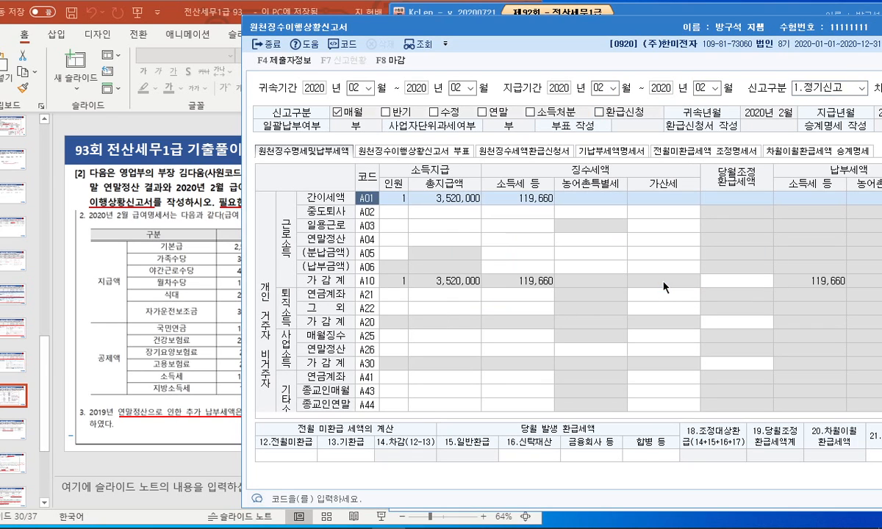
drag(459, 28, 567, 27)
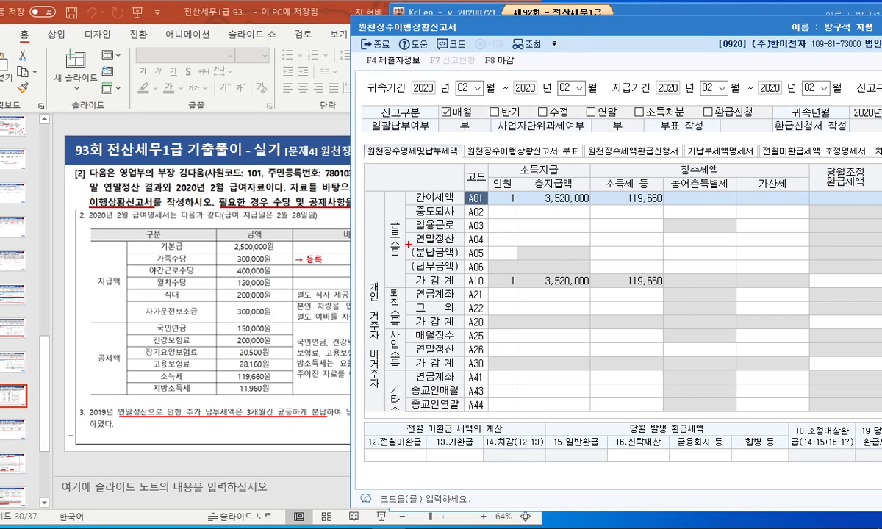
Examine the 연말정산, 분납금액 and 납부금액 rows (A04 to A06) of the withholding return
drag(417, 243, 457, 242)
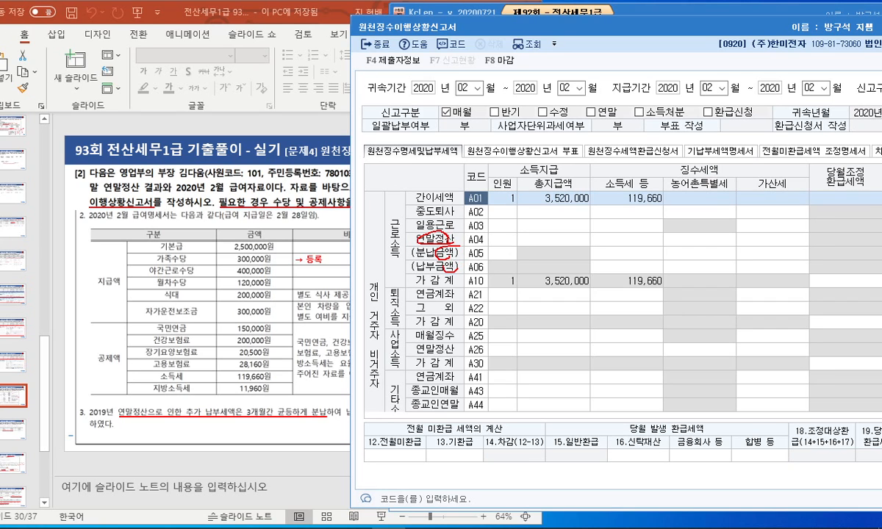
mouse_move(490, 237)
mouse_down()
mouse_move(650, 242)
mouse_move(591, 250)
mouse_move(594, 272)
mouse_move(662, 258)
mouse_up()
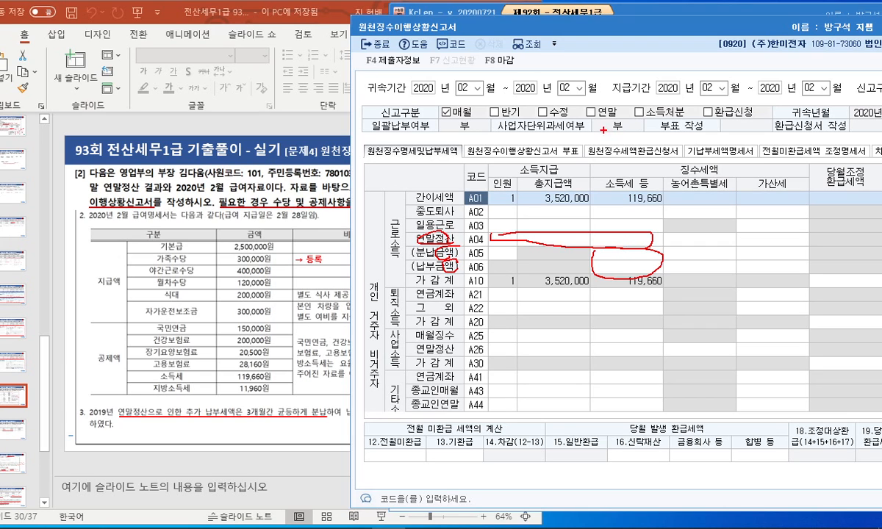
key(Escape)
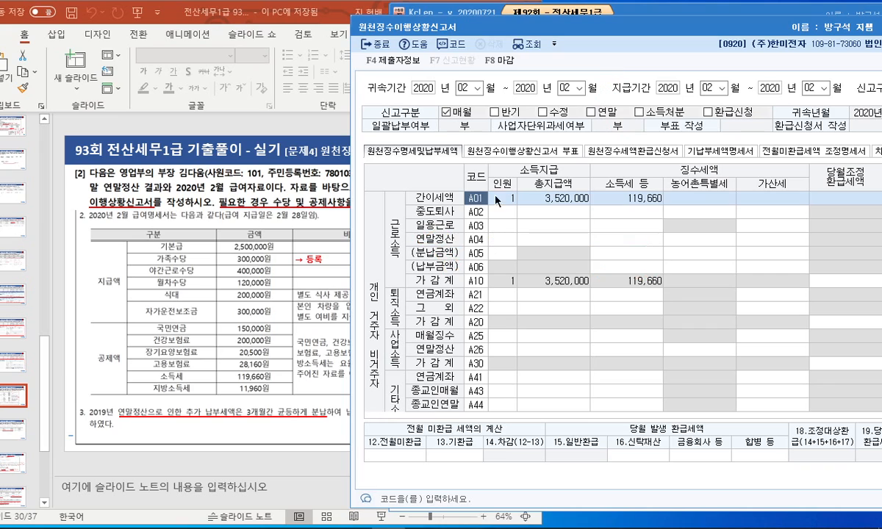
Close 원천징수이행상황신고서, switch to PowerPoint and present slide 31 with the year-end settlement results full screen
drag(586, 31, 364, 30)
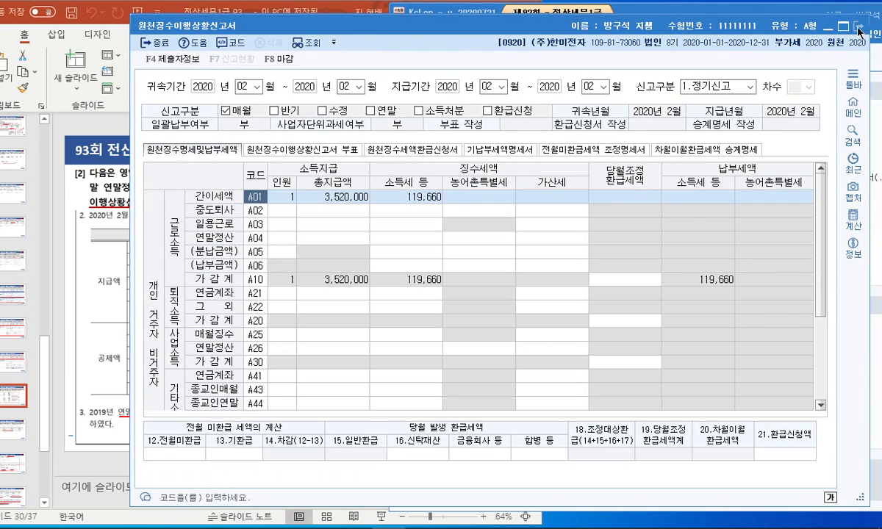
key(Escape)
click(500, 290)
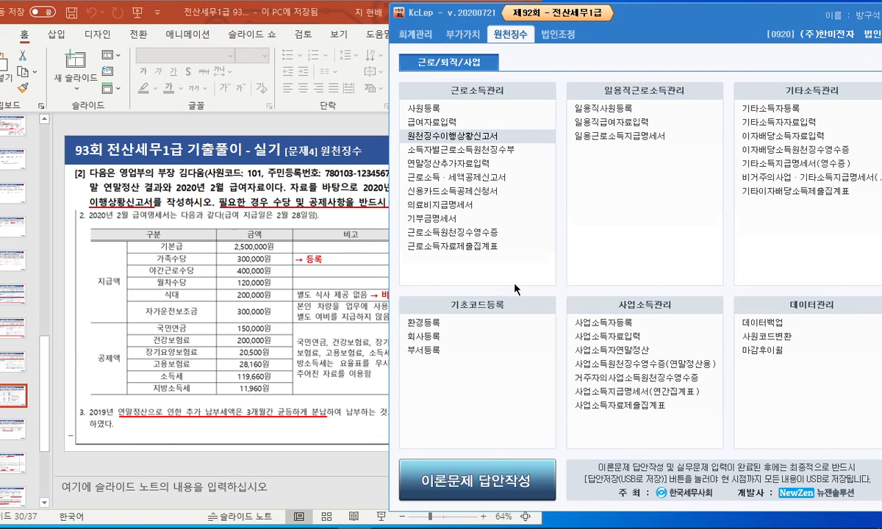
click(354, 439)
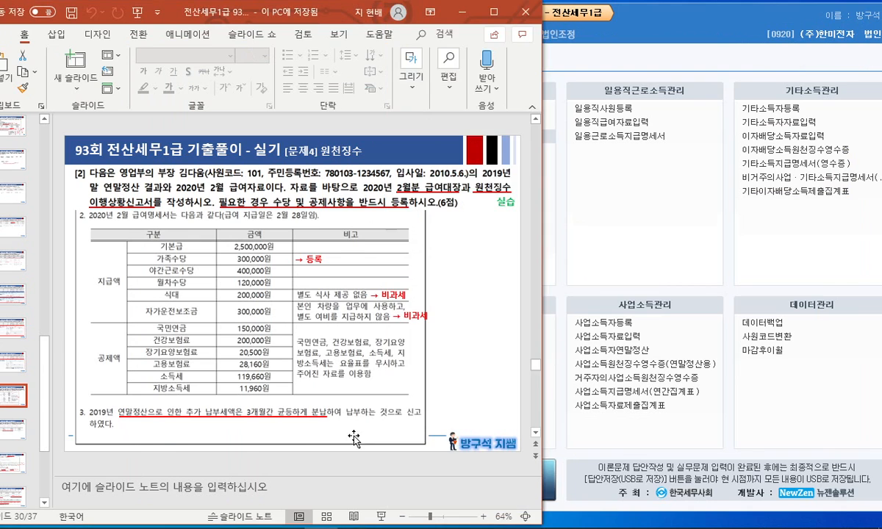
click(494, 11)
scroll(73, 423, down, 3)
click(58, 481)
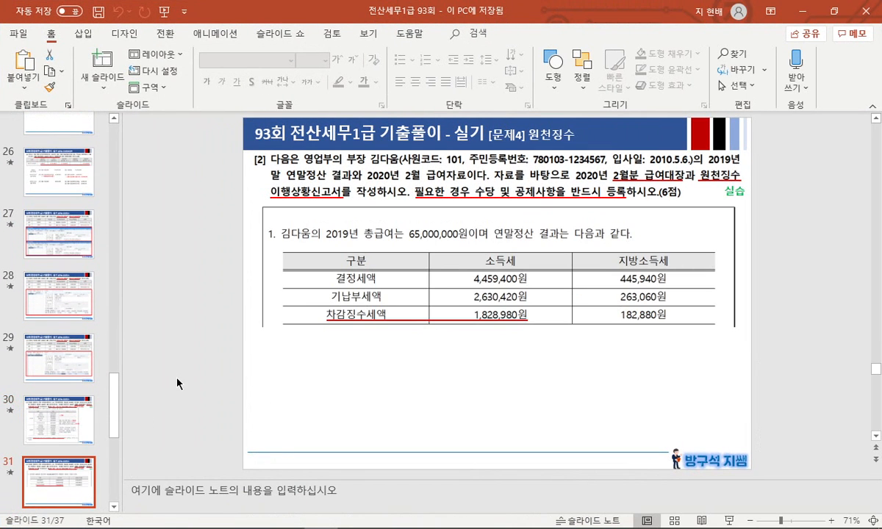
key(shift+F5)
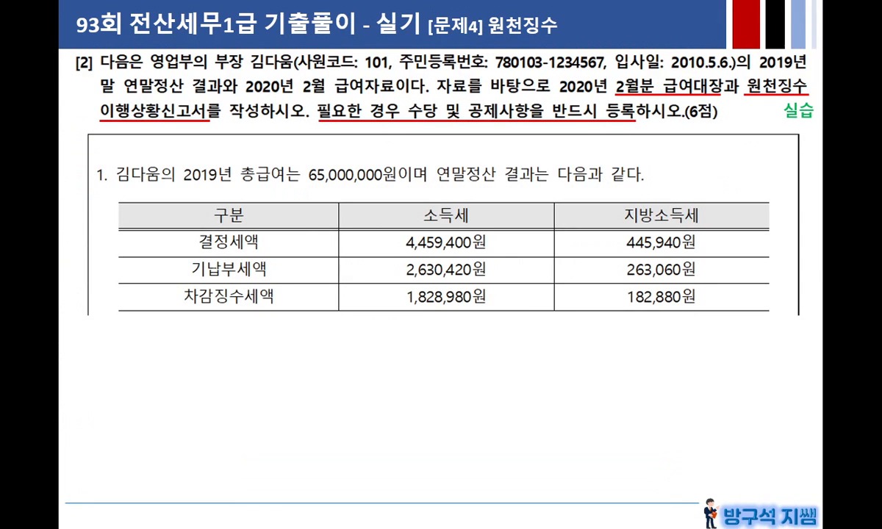
Advance the slide show to 문제5 법인세 [1] and reveal the underlines on 대손충당금 및 대손금조정명세서 and 세무조정
key(Right)
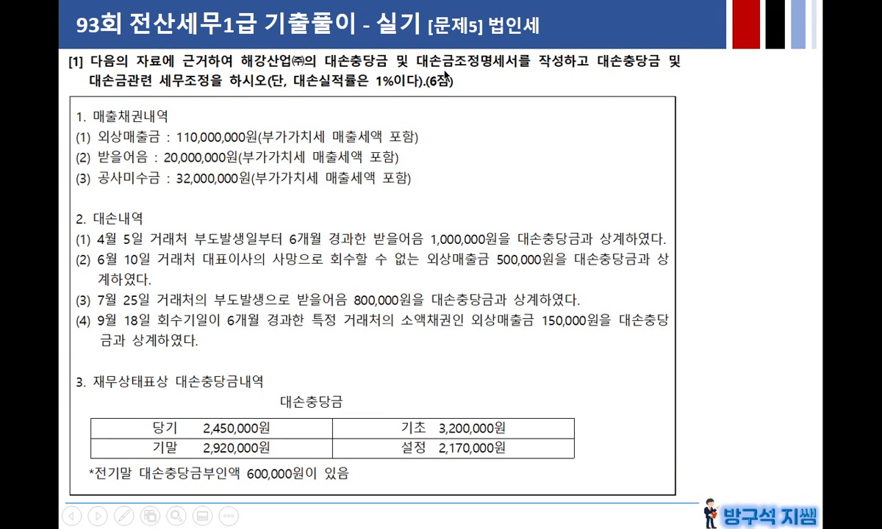
key(Right)
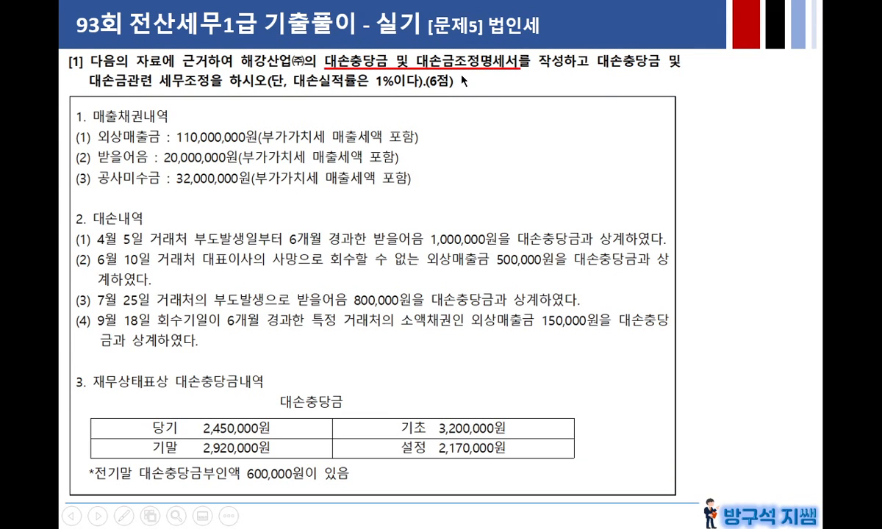
key(Right)
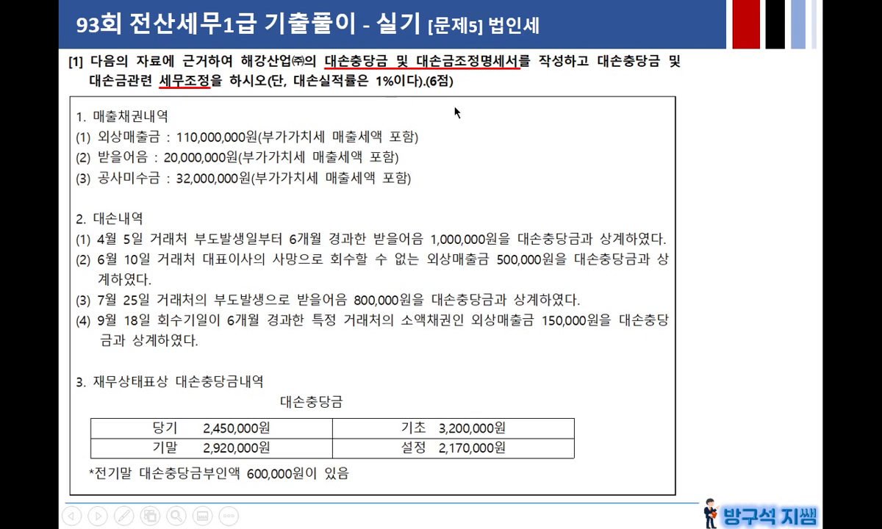
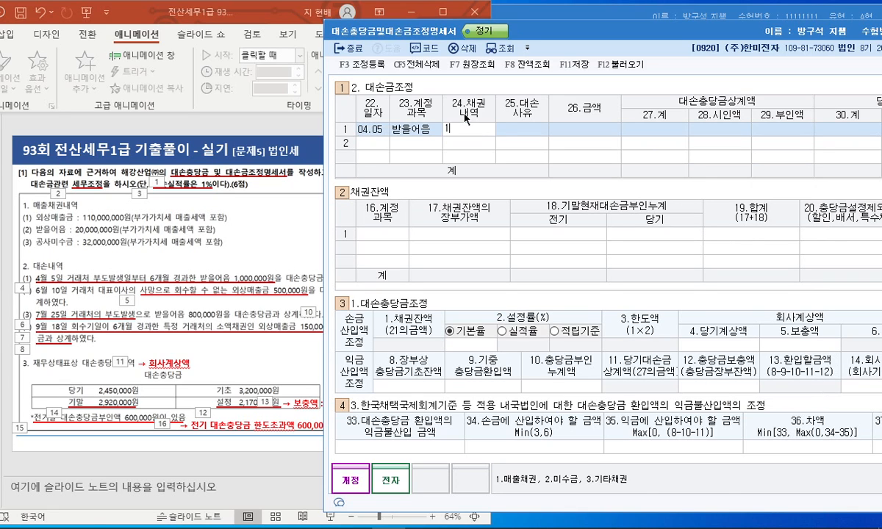
Complete the 04.05 받을어음 row of 대손금조정 with 채권내역 1.매출채권, 대손사유 5.부도(6개월경과) and 금액 1,000,000
text(1)
key(Return)
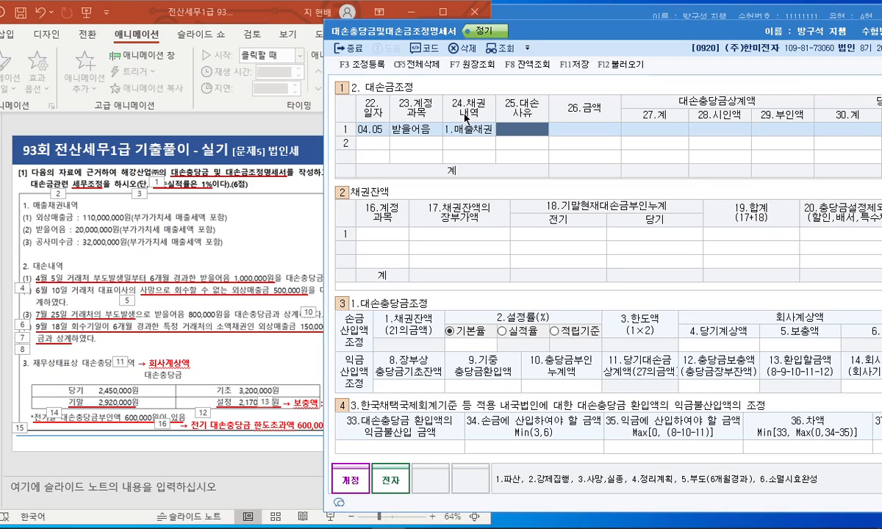
text(5)
key(Return)
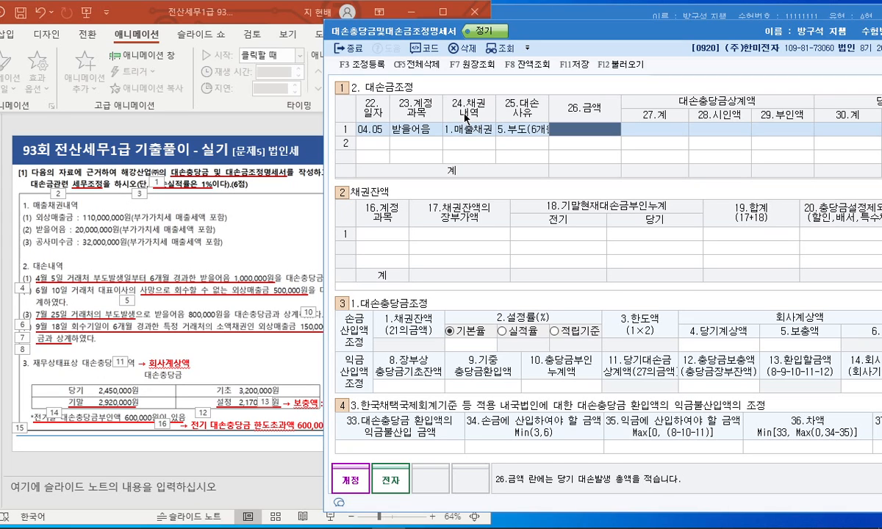
text(1000000)
key(Return)
key(Return)
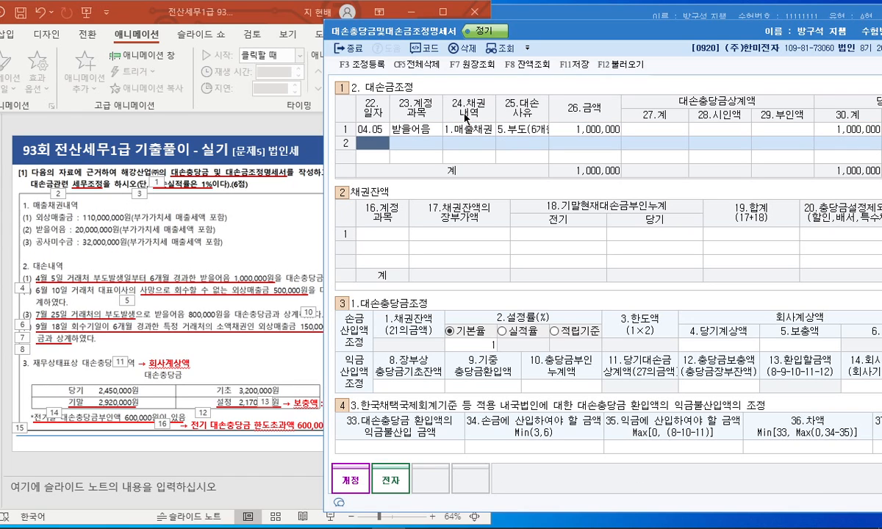
Add a second 대손금조정 row dated 06.10 with 외상매출금 as the 계정과목
text(07250610)
key(Return)
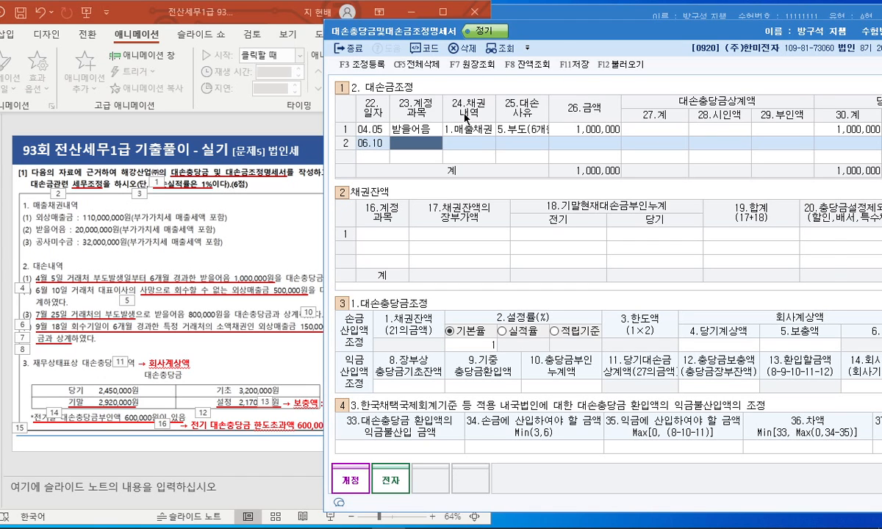
key(F2)
text(외상매)
key(Return)
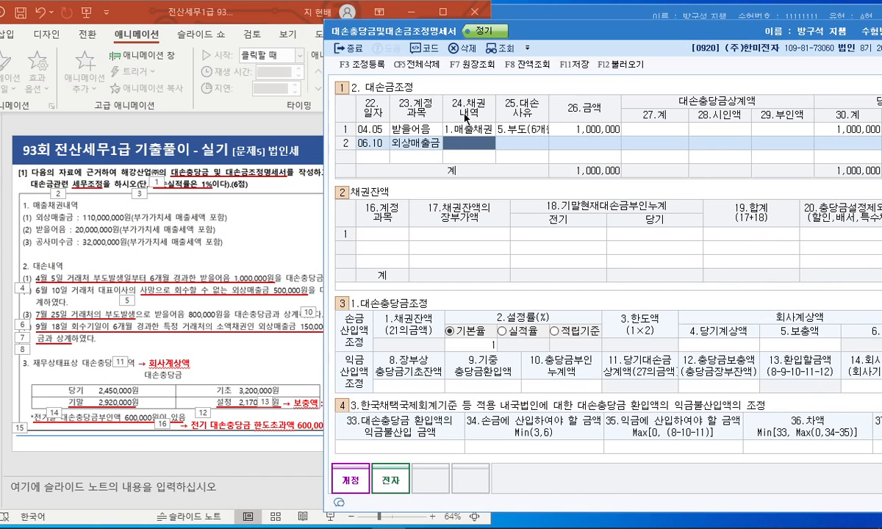
Fill the 06.10 row with 채권내역 1.매출채권, 대손사유 3.사망,실종 and 금액 500,000
text(1)
key(Return)
text(3)
key(Return)
text(500,000)
key(Return)
key(Left)
key(Left)
key(Left)
key(Left)
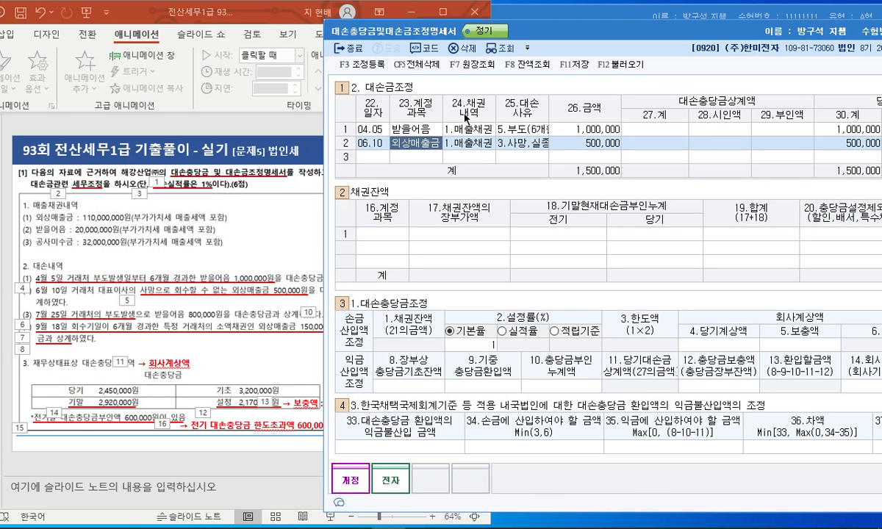
Add a third 대손금조정 row dated 07.25 with 받을어음 as the 계정과목
key(Down)
text(0725)
key(Return)
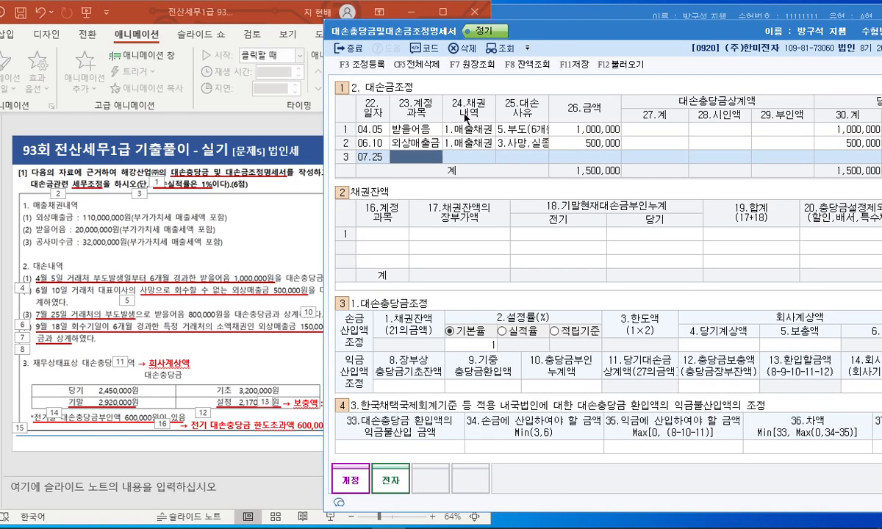
key(F2)
text(받을)
key(Return)
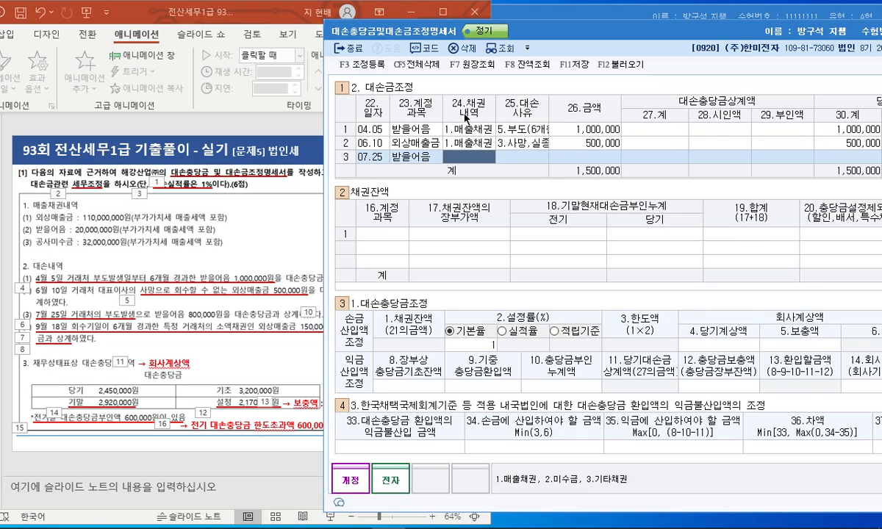
Fill the 07.25 row with 채권내역 1.매출채권, 대손사유 5.부도(6개월경과) and 금액 800,000
text(1)
key(Return)
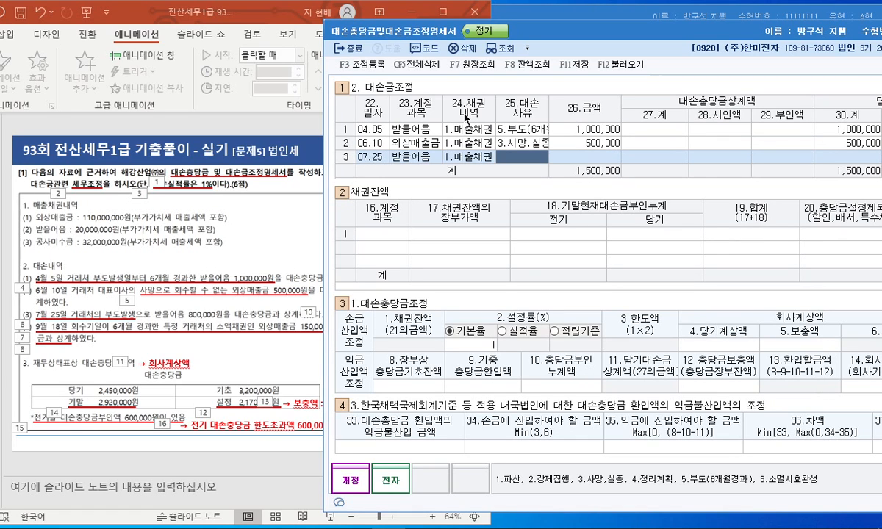
text(5)
key(Return)
text(8000000)
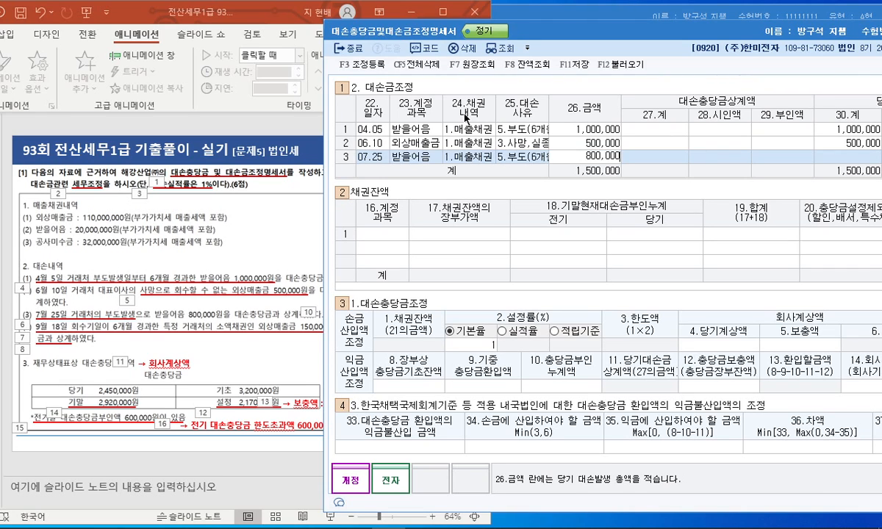
key(Return)
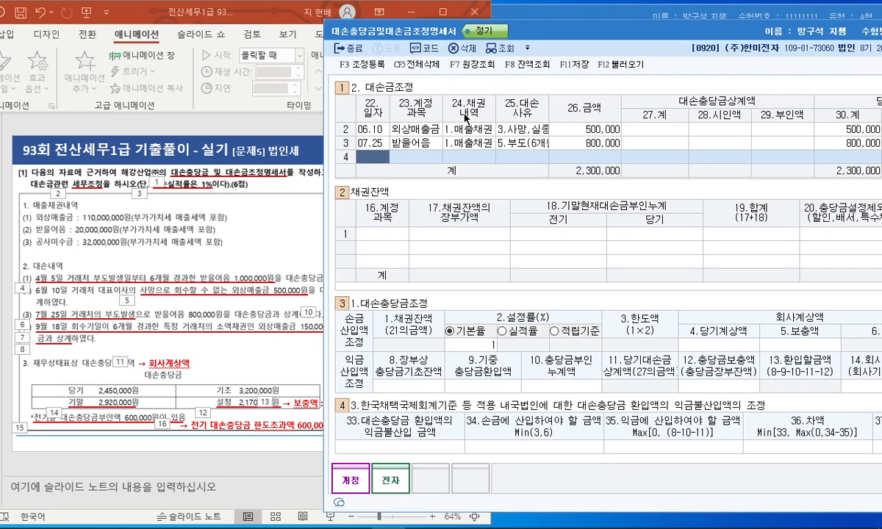
Add a fourth 대손금조정 row dated 09.18 with 계정과목 외상매출금 and 채권내역 1.매출채권
text(0918)
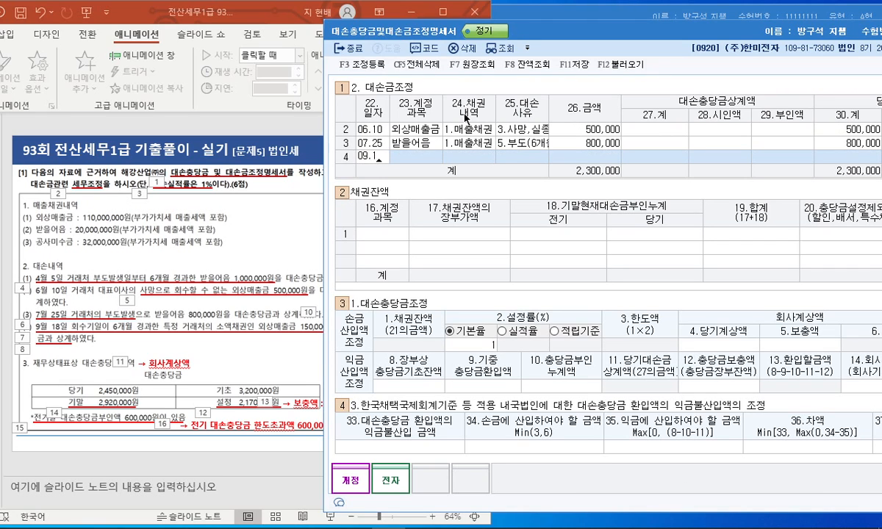
key(Return)
text(외상매)
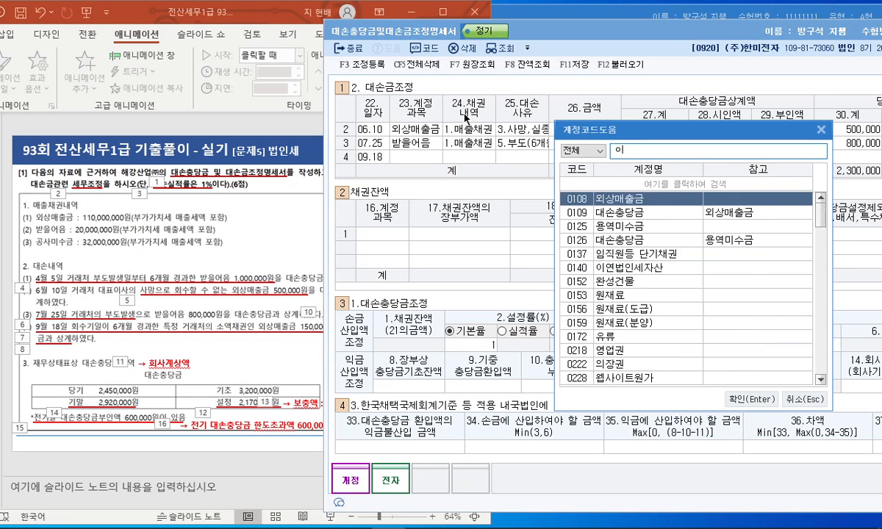
key(Return)
text(1)
key(Return)
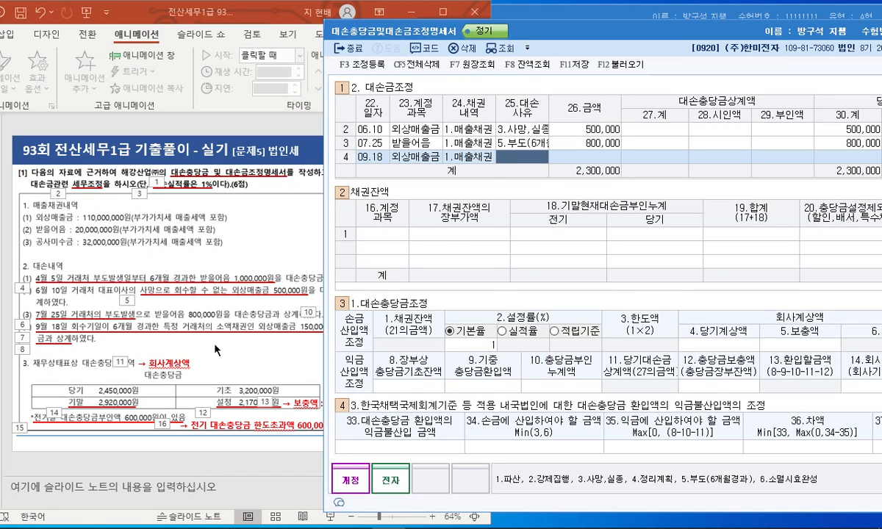
Leave the 대손사유 of the 09.18 row blank and set its 금액 to 150,000
drag(327, 258, 491, 258)
click(536, 157)
click(586, 161)
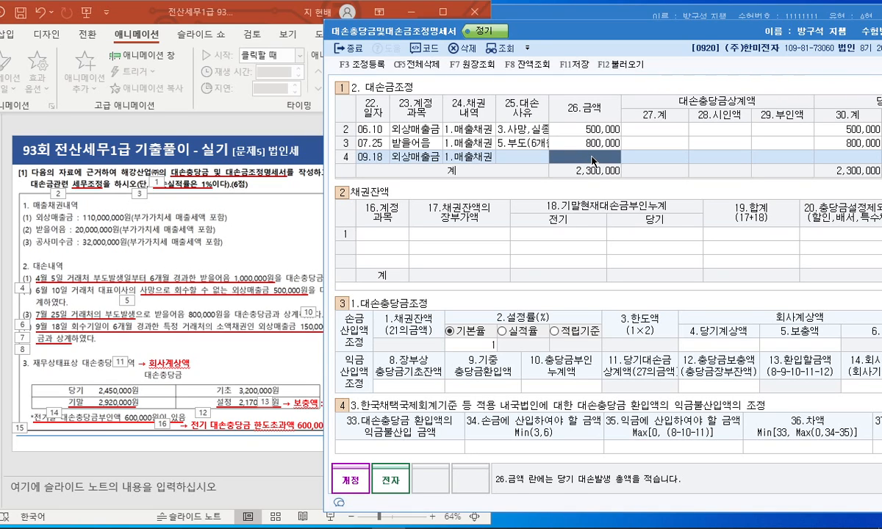
text(1500000)
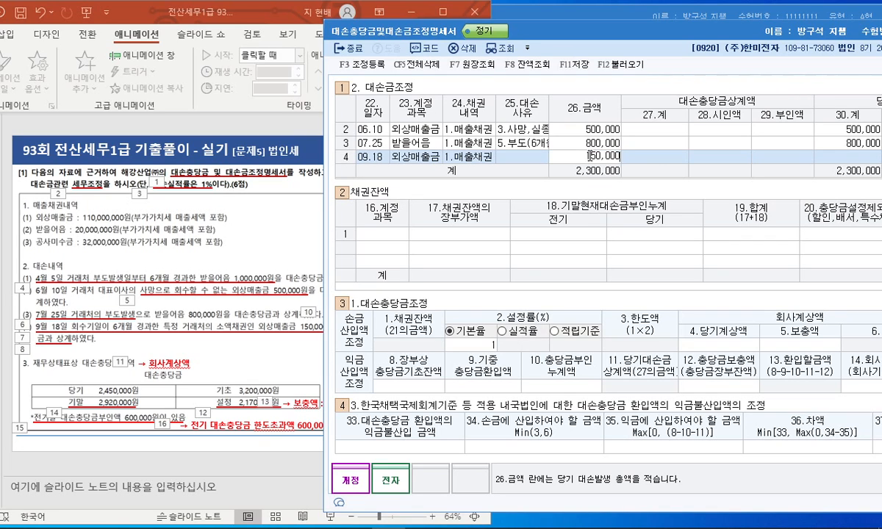
key(Return)
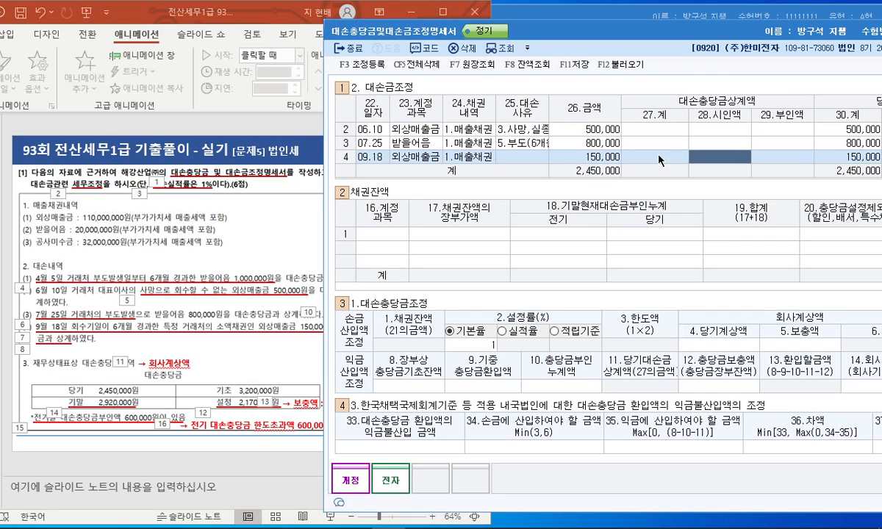
Split the 대손충당금상계액 of the 04.05 받을어음 row into 시인액 999,000 and 부인액 1,000
click(659, 133)
scroll(639, 128, up, 1)
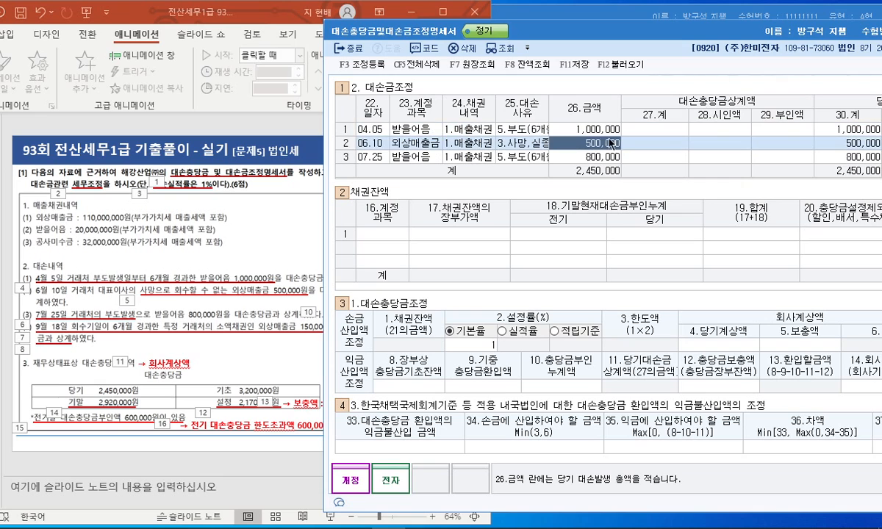
click(260, 227)
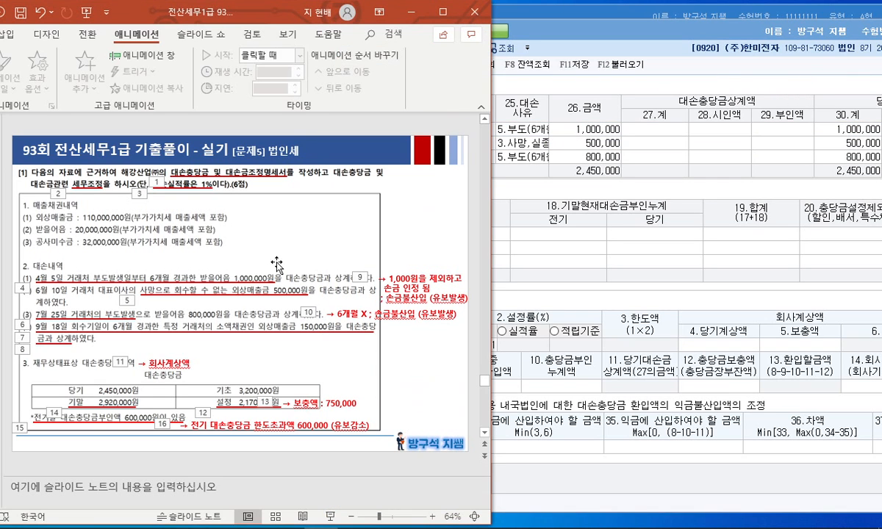
click(702, 135)
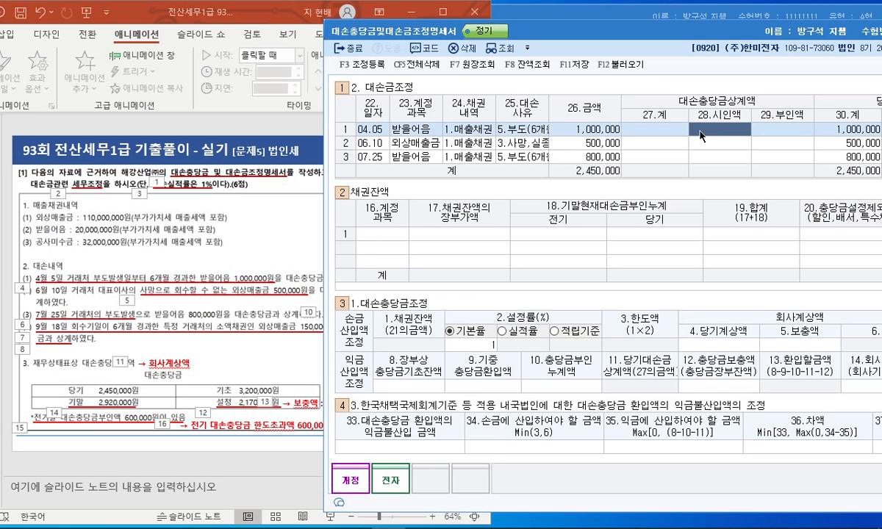
text(999,000)
key(Return)
drag(735, 29, 624, 30)
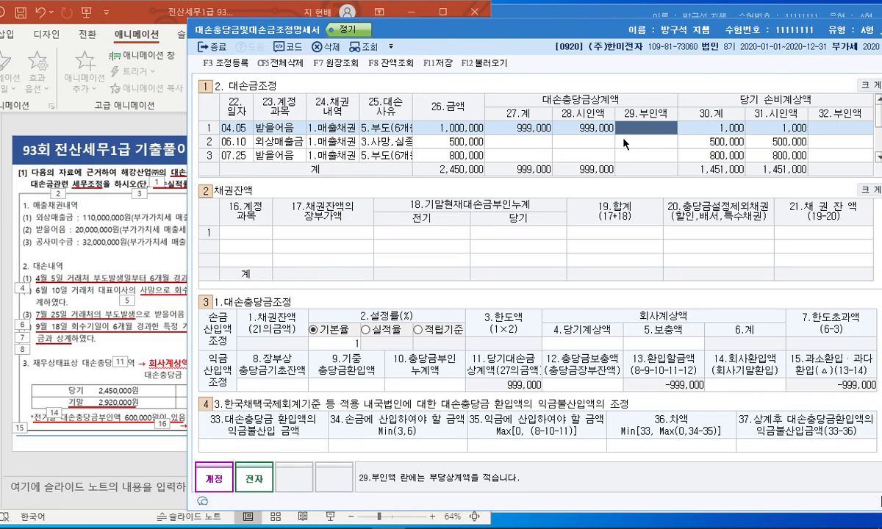
text(1000)
key(Return)
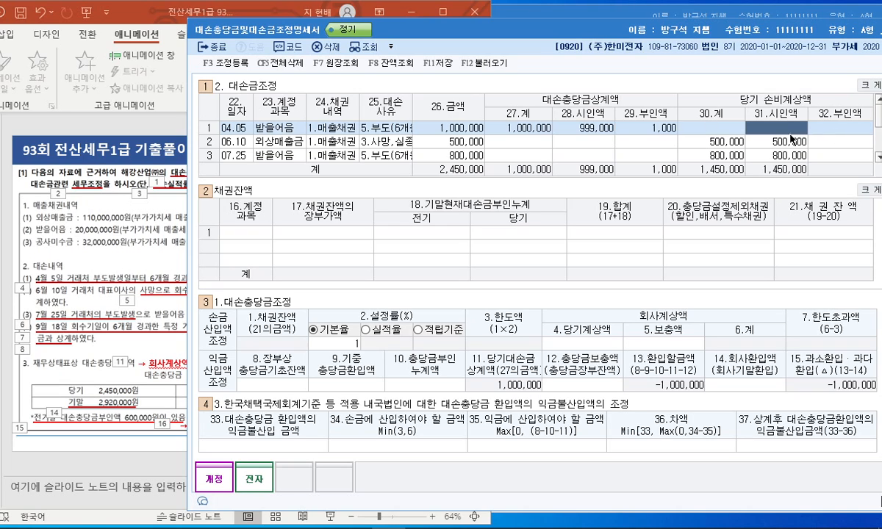
Enter 500,000 as the 대손충당금상계액 시인액 of the 06.10 외상매출금 row
click(520, 140)
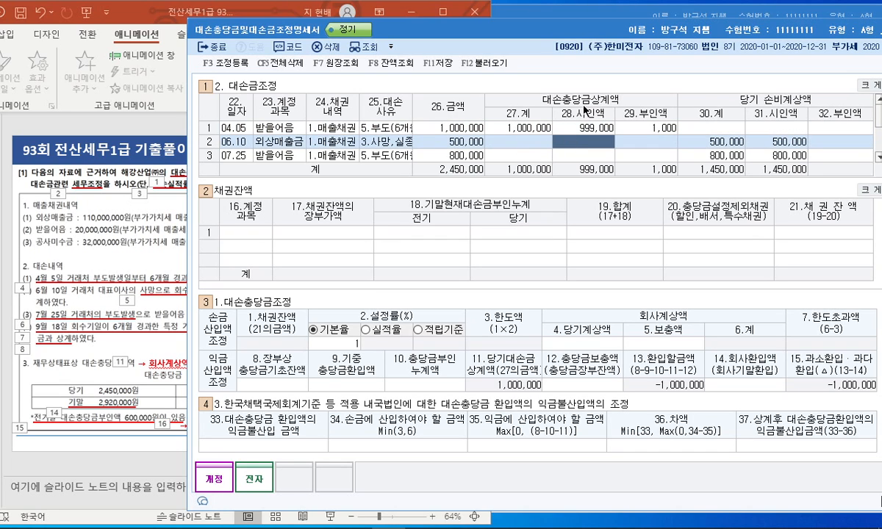
text(5000000)
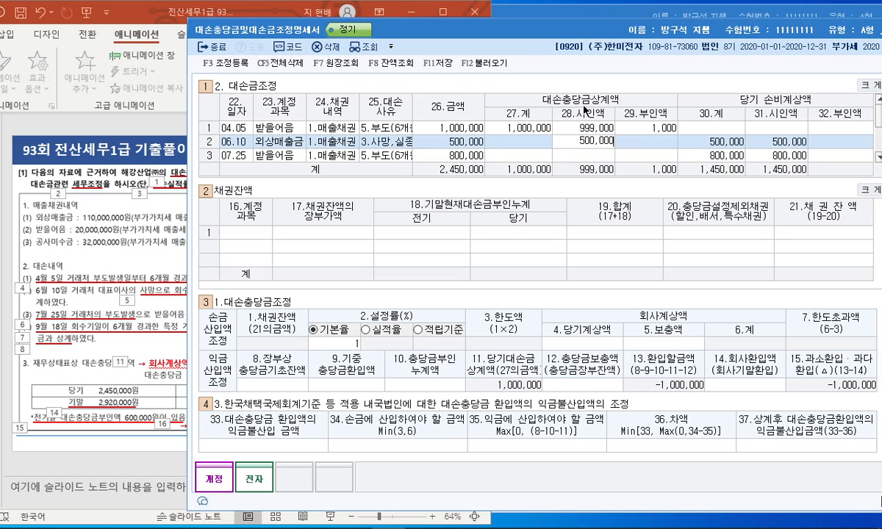
key(Return)
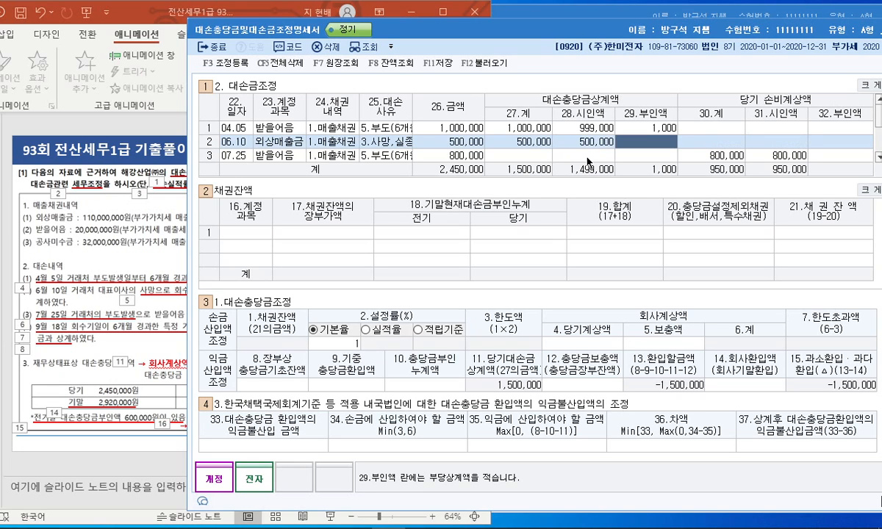
Enter 800,000 as the 대손충당금상계액 부인액 of the 07.25 받을어음 row
drag(550, 34, 627, 35)
key(Down)
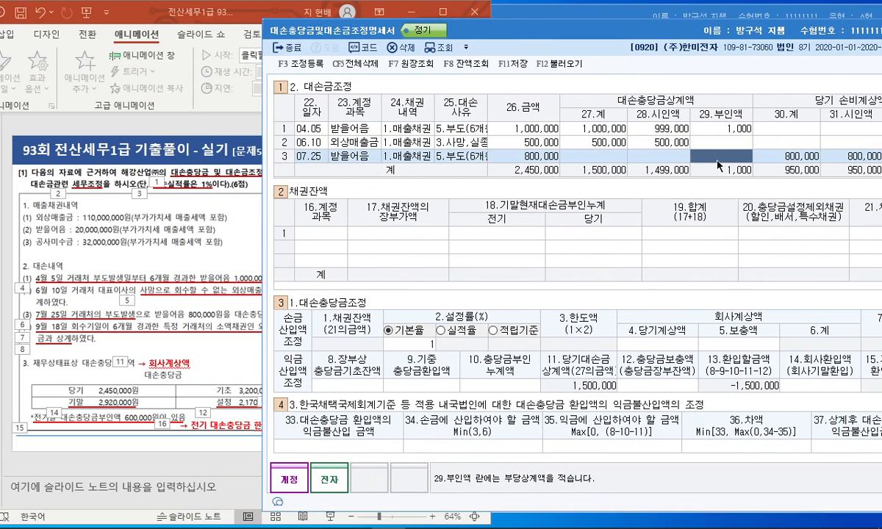
text(8000000)
key(Return)
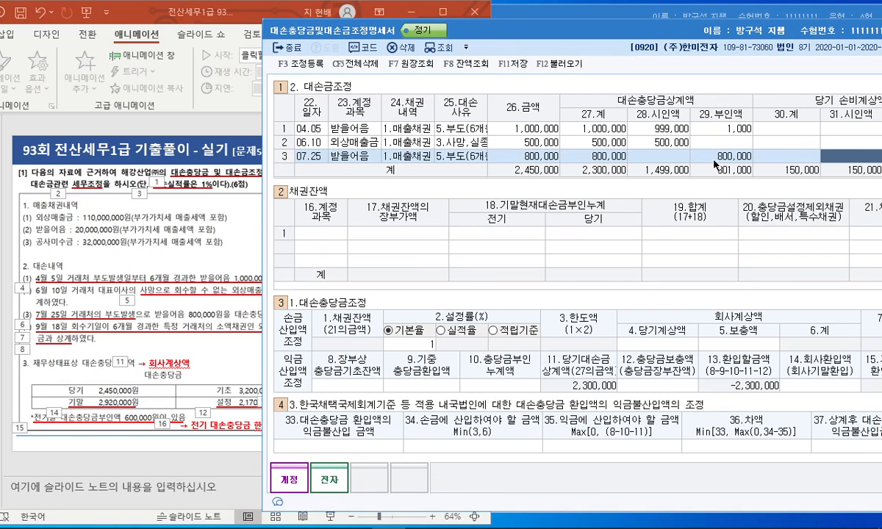
Enter 150,000 as the 대손충당금상계액 시인액 of the 09.18 외상매출금 row
scroll(691, 166, down, 1)
click(650, 142)
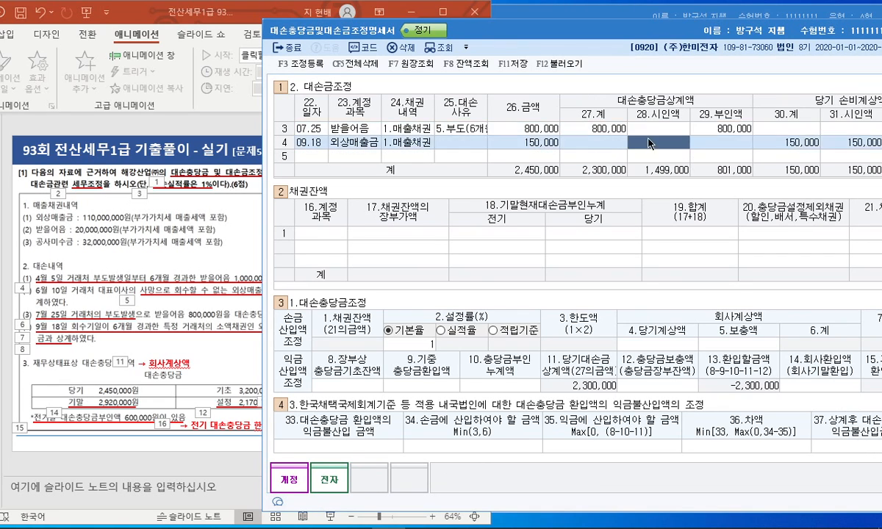
text(1500000)
key(Return)
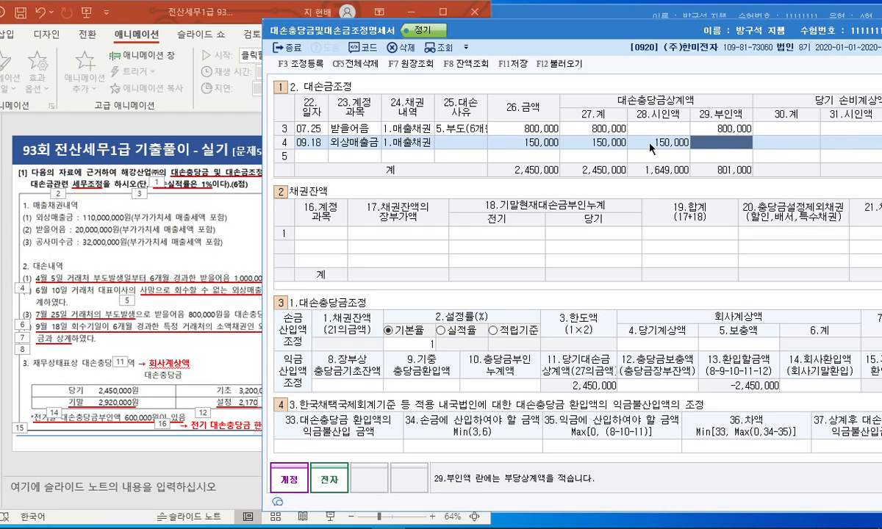
scroll(607, 133, up, 1)
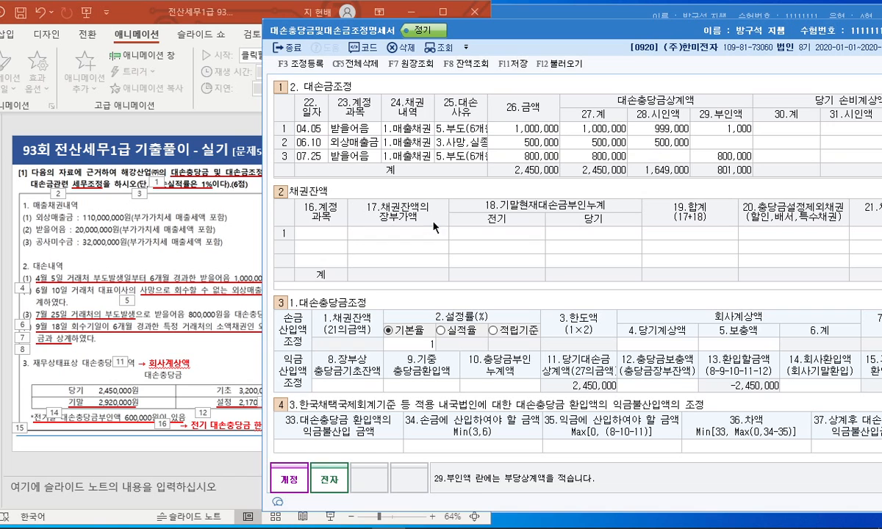
Add 외상매출금 as the first 채권잔액 row with a 장부가액 of 110,000,000
drag(471, 29, 558, 29)
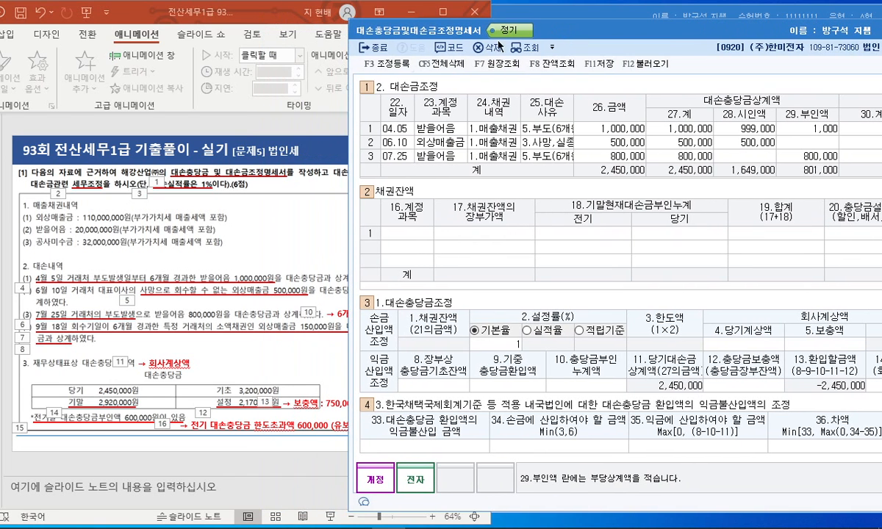
click(407, 233)
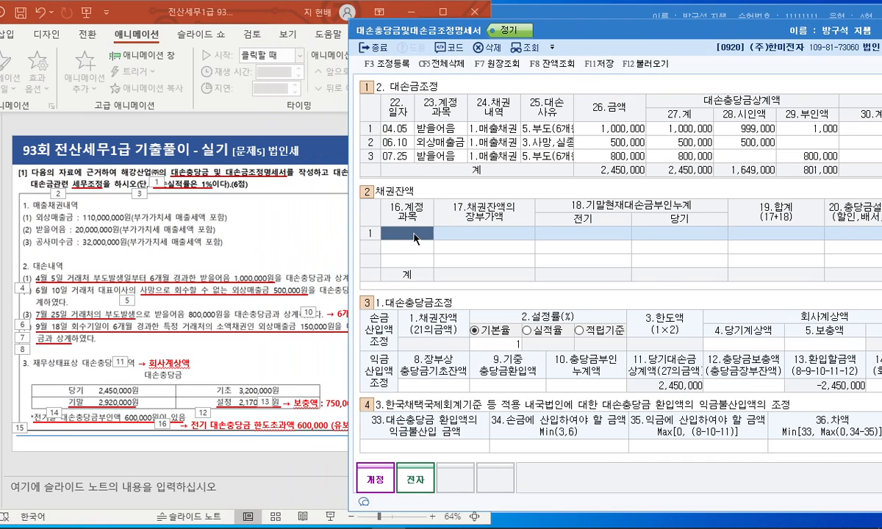
text(외상매)
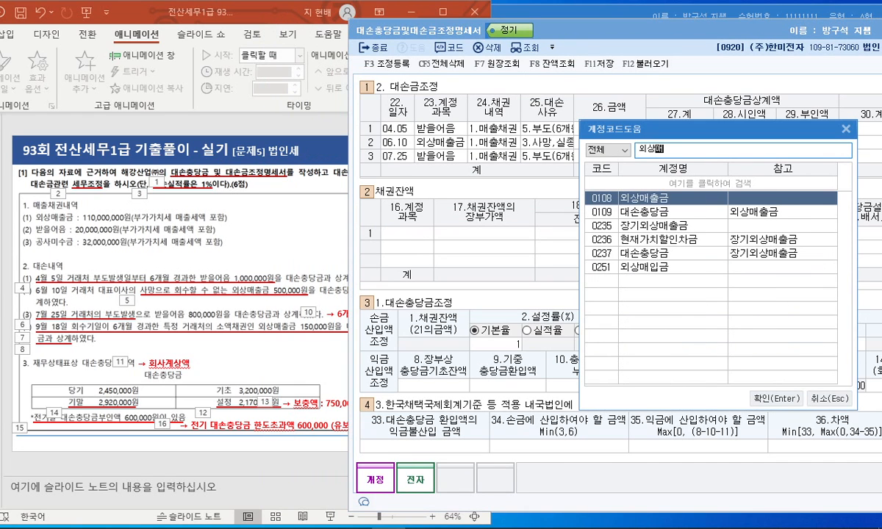
key(Return)
text(1)
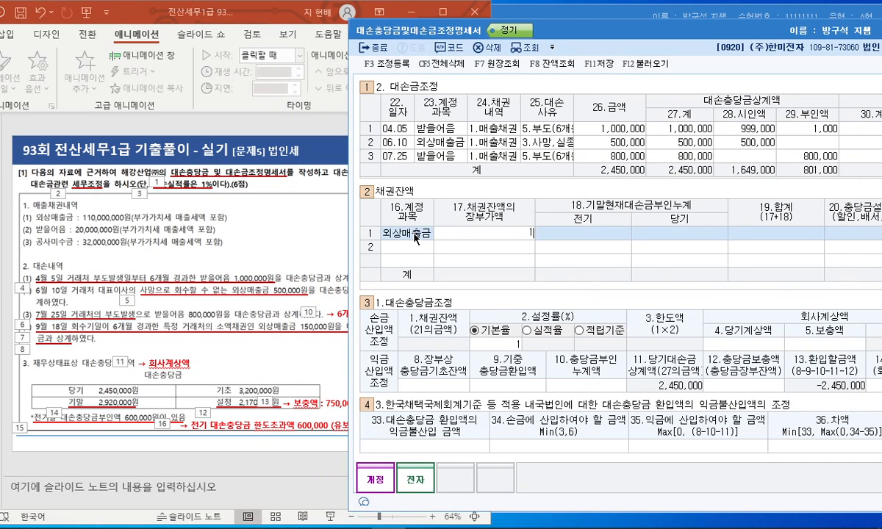
text(100000000)
key(Return)
Add 받을어음 as the second 채권잔액 row with a 장부가액 of 20,000,000
click(413, 249)
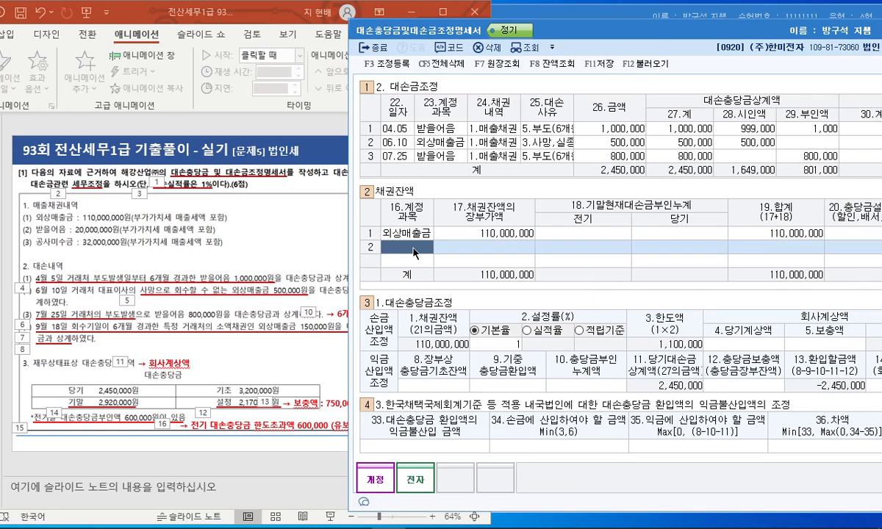
key(F2)
text(받을어음)
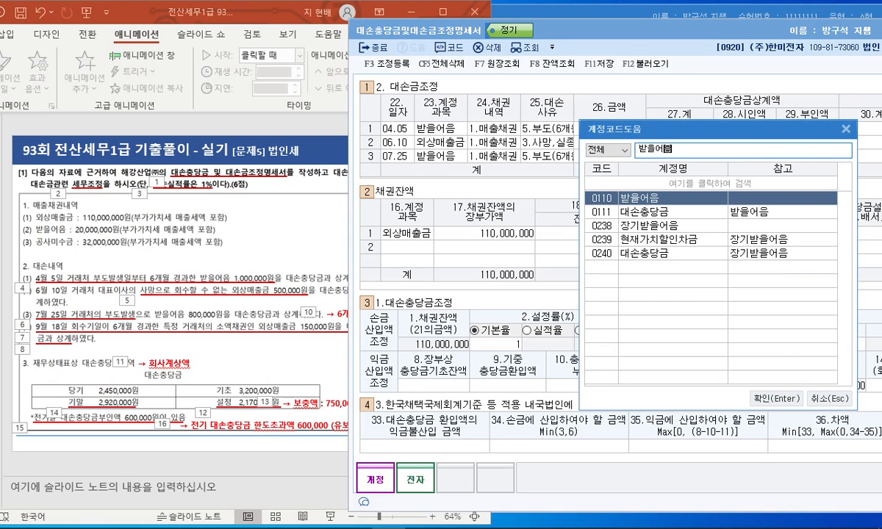
key(Return)
text(20000000)
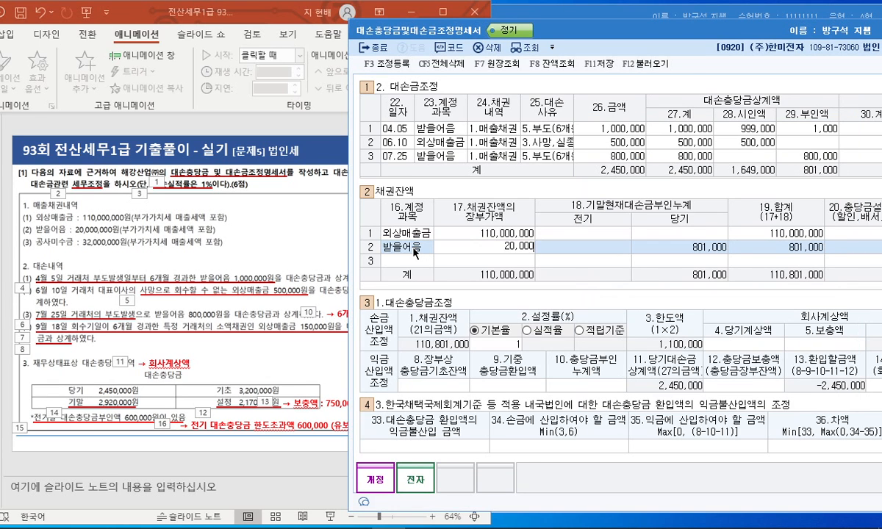
key(Return)
Add 공사미수금 as the third 채권잔액 row with a 장부가액 of 32,000,000
key(F2)
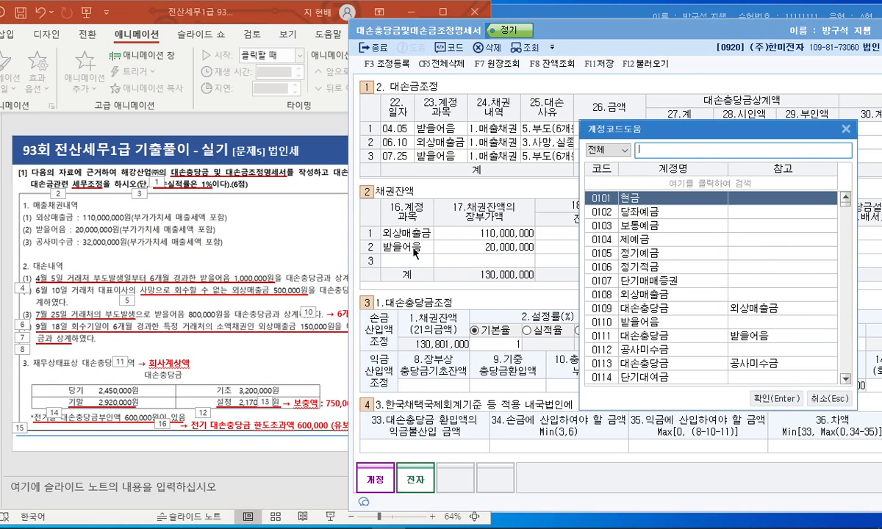
text(미수금)
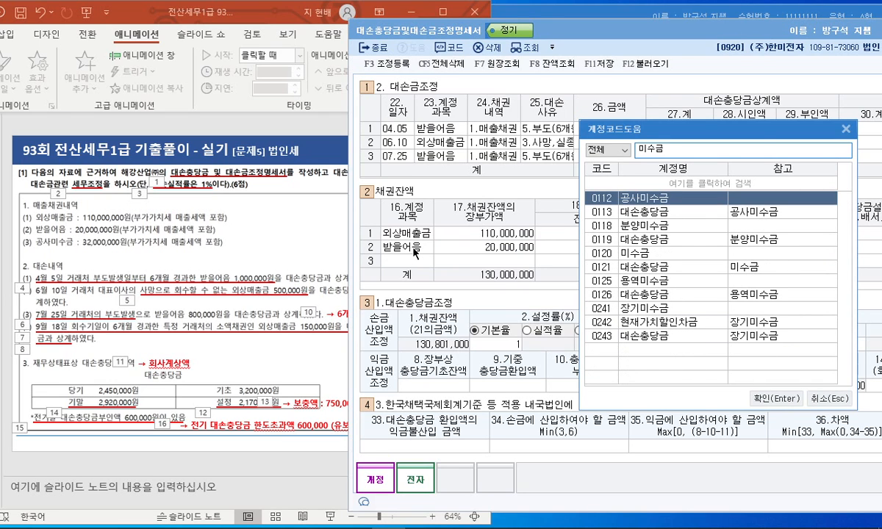
key(Return)
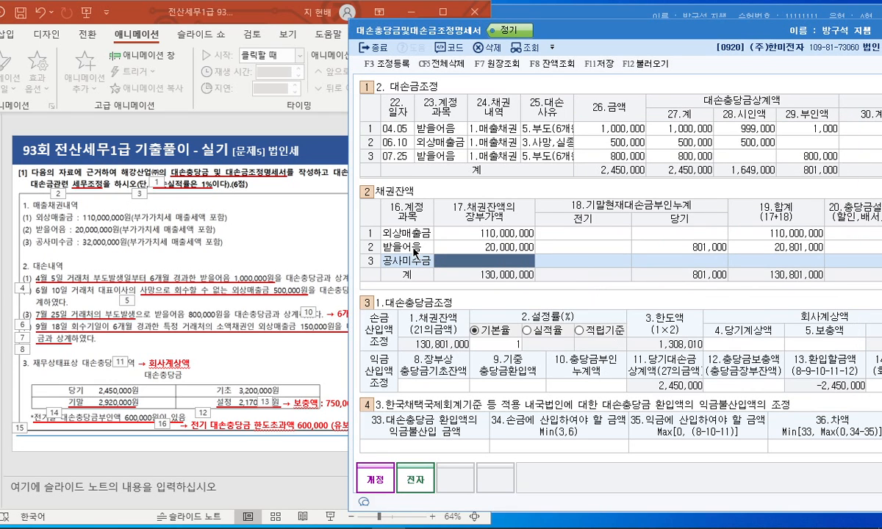
text(32000000)
key(Return)
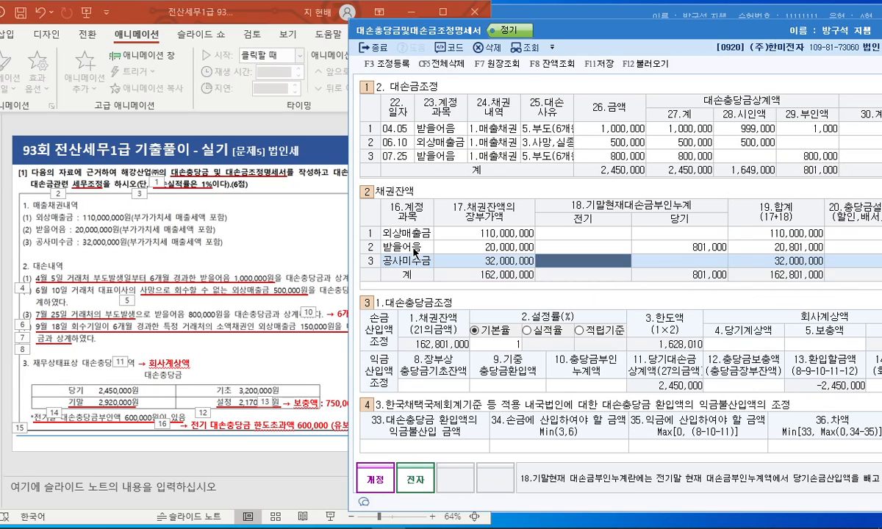
Choose 실적률 as the 설정률 in the 대손충당금조정 section
drag(597, 33, 456, 34)
mouse_move(673, 154)
mouse_down()
mouse_move(687, 168)
mouse_move(647, 175)
mouse_move(583, 223)
mouse_move(570, 254)
mouse_move(588, 236)
mouse_up()
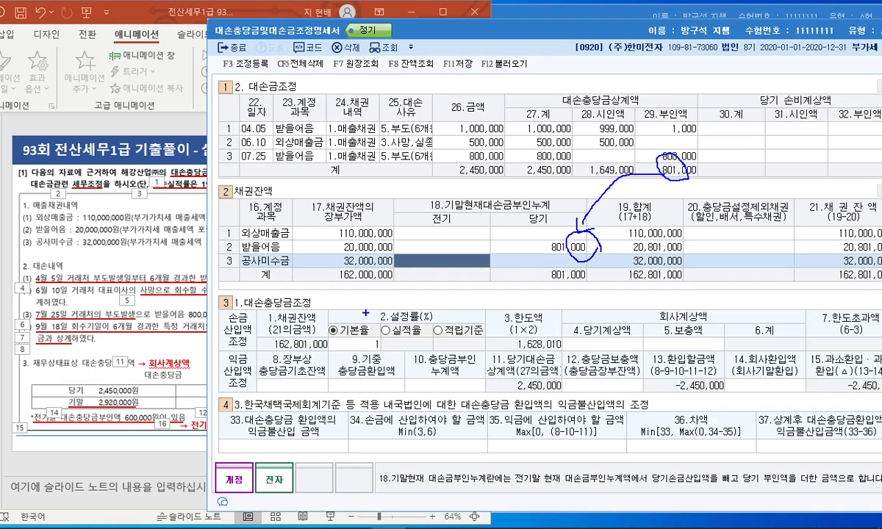
key(Escape)
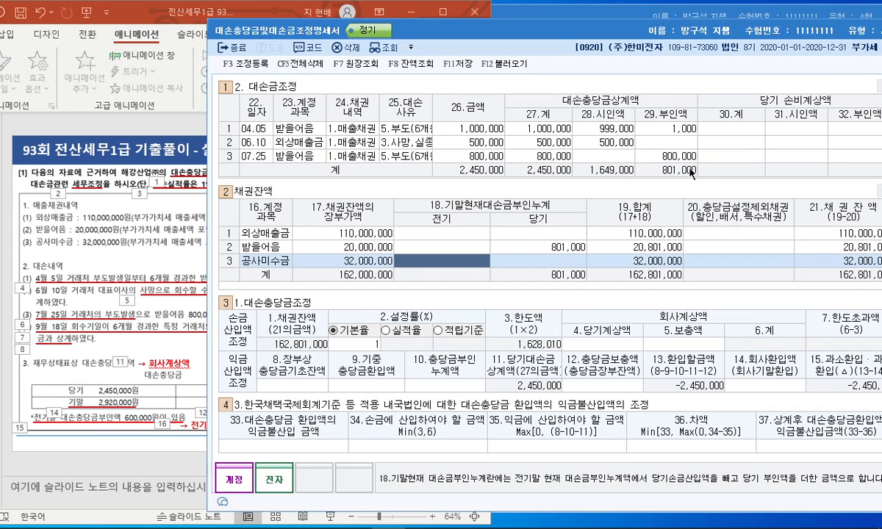
click(385, 330)
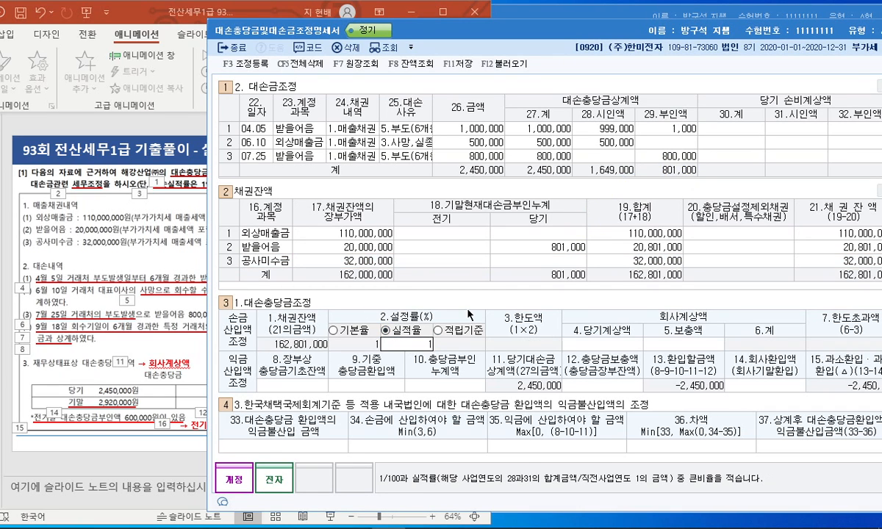
key(Return)
Check the 설정 amount in the problem slide and enter 2,170,000 as 당기계상액 under 회사계상액
drag(422, 34, 516, 34)
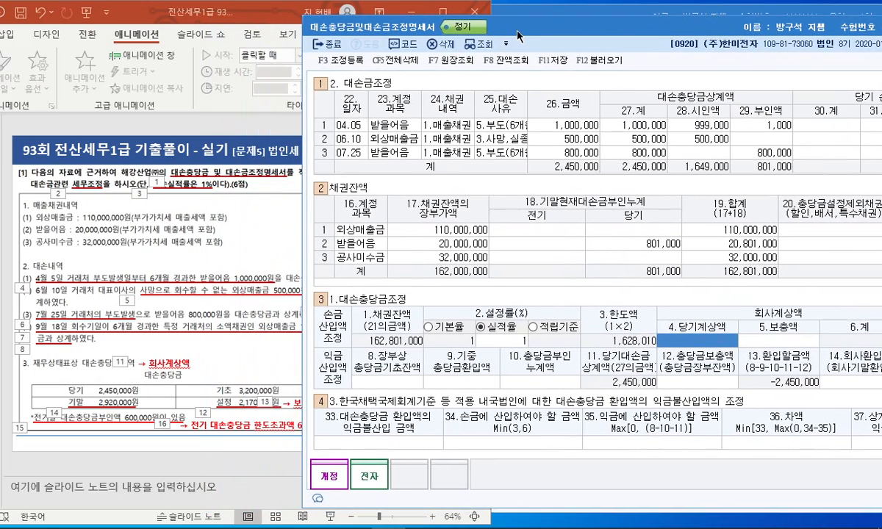
click(281, 381)
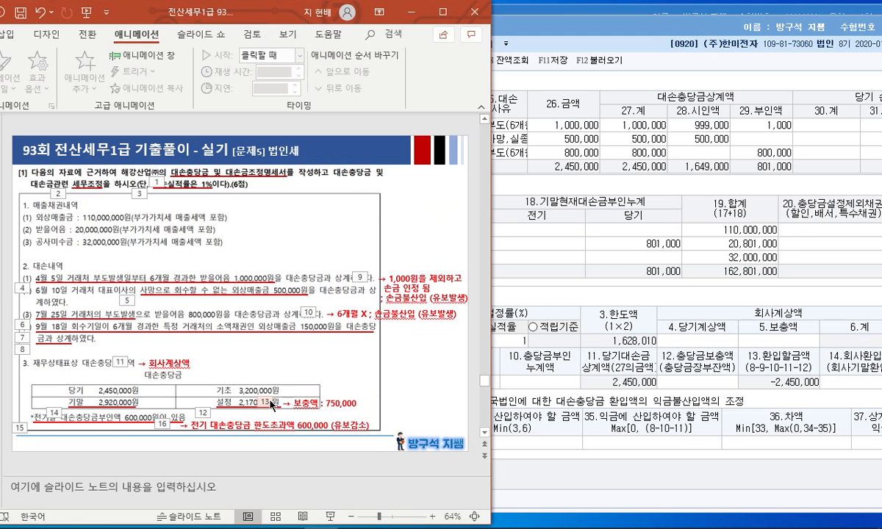
click(248, 377)
click(68, 34)
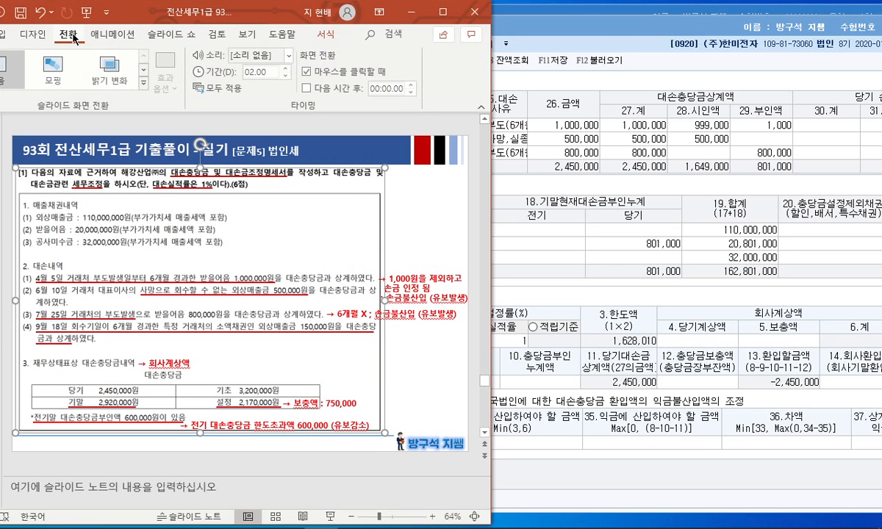
click(559, 26)
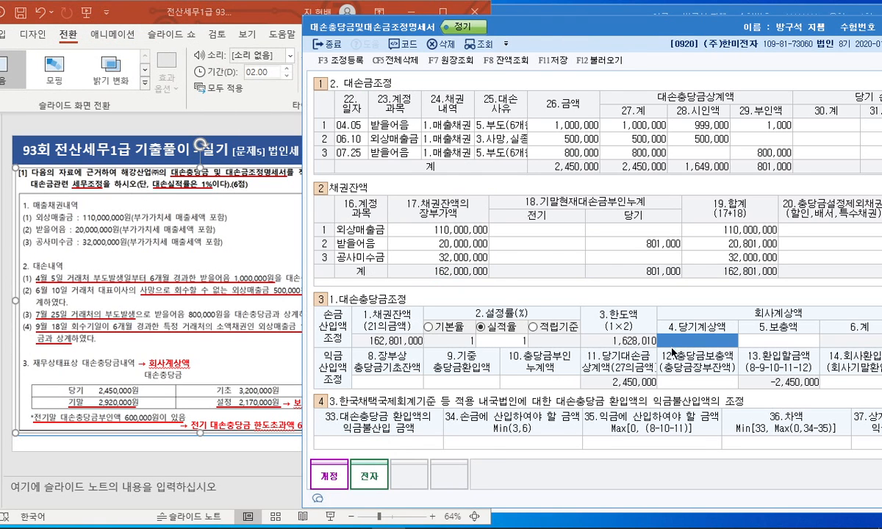
text(2,170,000)
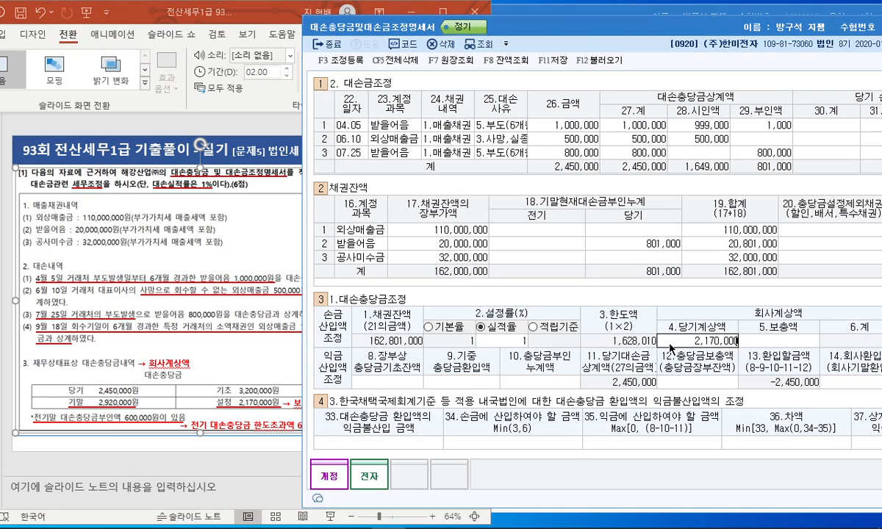
key(Return)
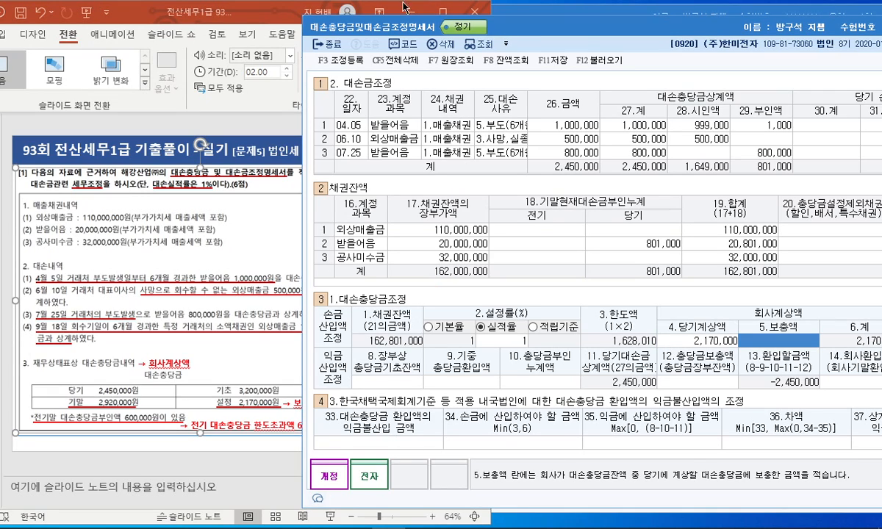
Set the 보충액 under 회사계상액 to 750,000 and compare the 계 with the 기말 balance in the problem
drag(512, 35, 493, 35)
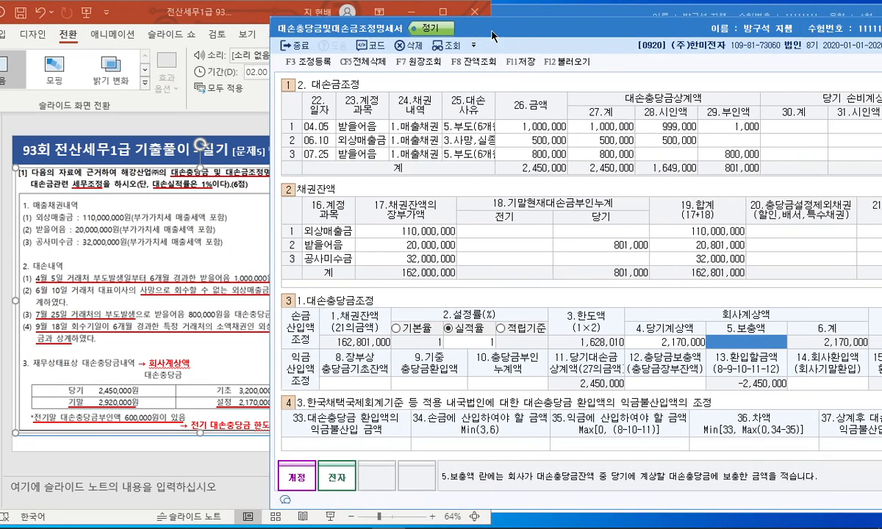
text(750)
key(Return)
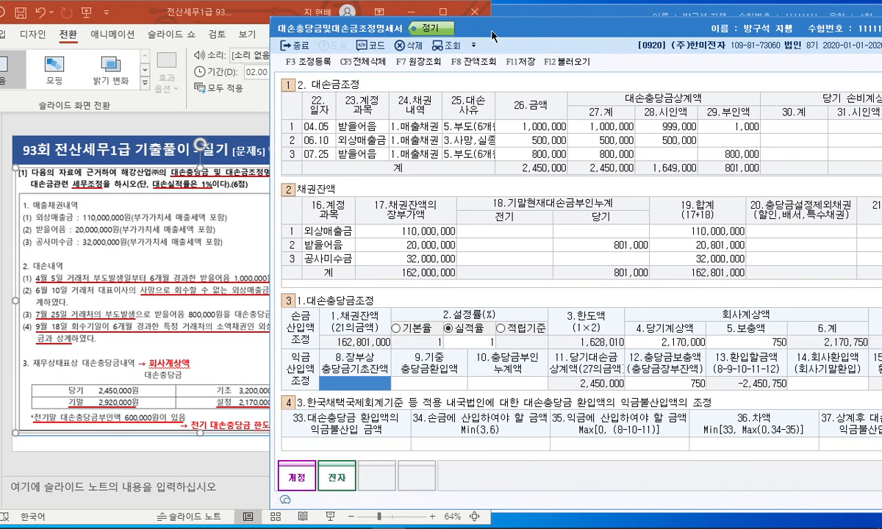
click(731, 344)
text(000)
key(Return)
click(731, 346)
mouse_move(862, 346)
mouse_down()
mouse_move(847, 349)
mouse_move(862, 318)
mouse_move(834, 353)
mouse_up()
mouse_move(110, 407)
mouse_down()
mouse_move(147, 393)
mouse_move(139, 409)
mouse_up()
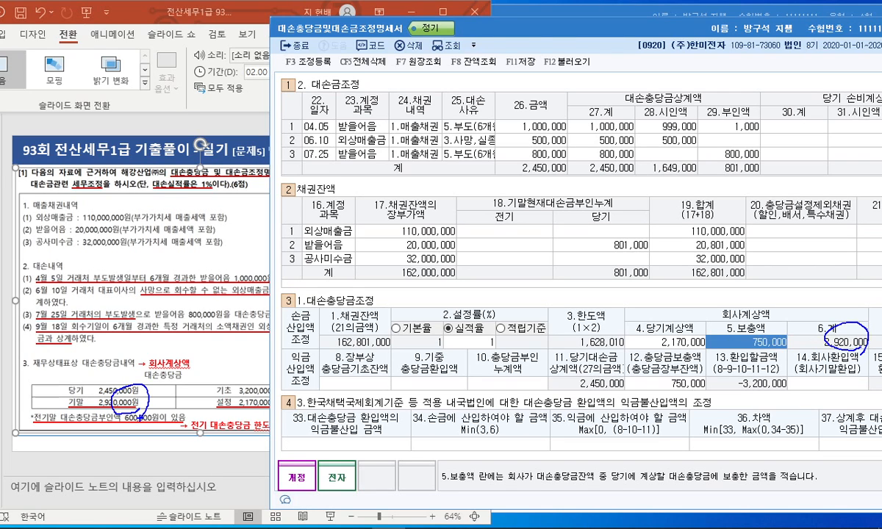
key(Escape)
Open 조정 등록 for the statement and position it so the problem text stays readable beside it
drag(686, 34, 530, 35)
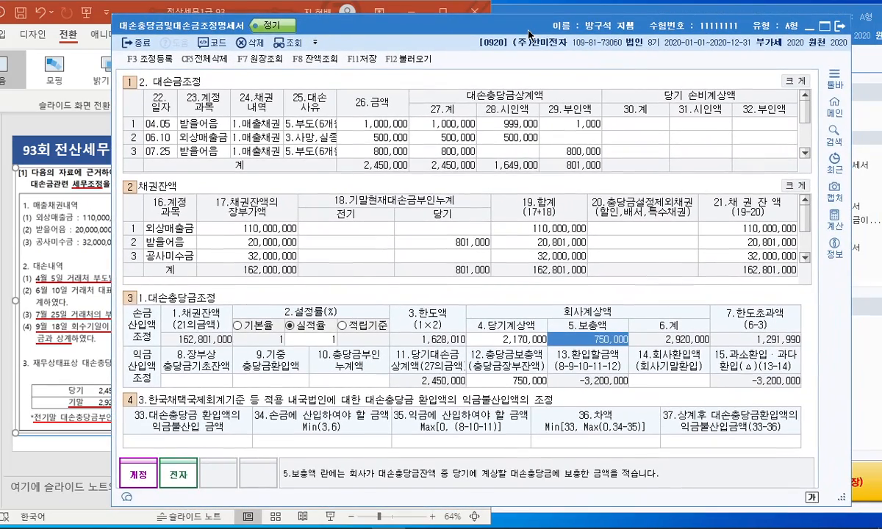
drag(529, 34, 720, 37)
drag(625, 37, 657, 28)
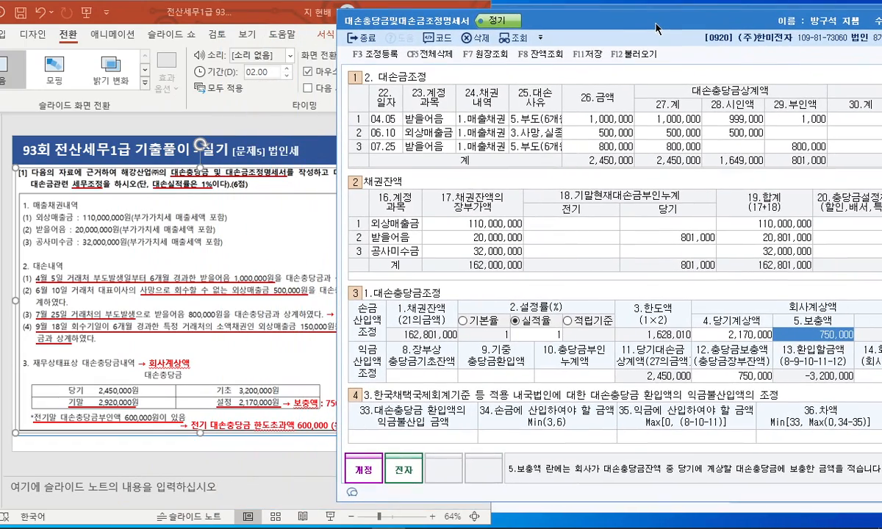
drag(615, 23, 654, 24)
click(428, 55)
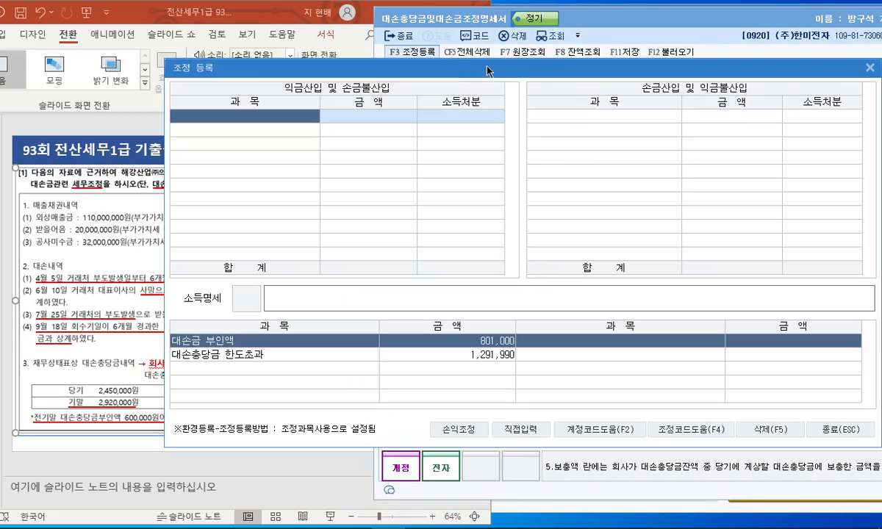
drag(588, 72, 627, 65)
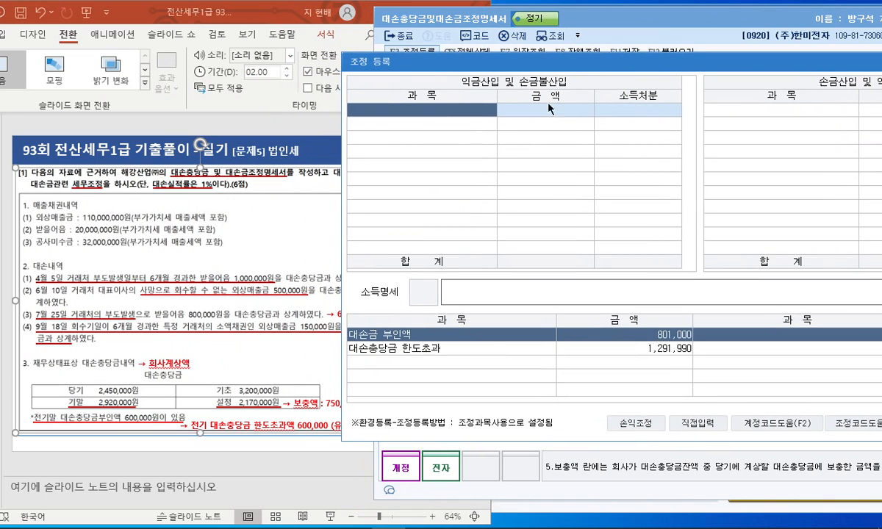
Check the bad-debt details in the problem against 대손금 부인액 and switch 조정 등록 to 직접입력
click(221, 230)
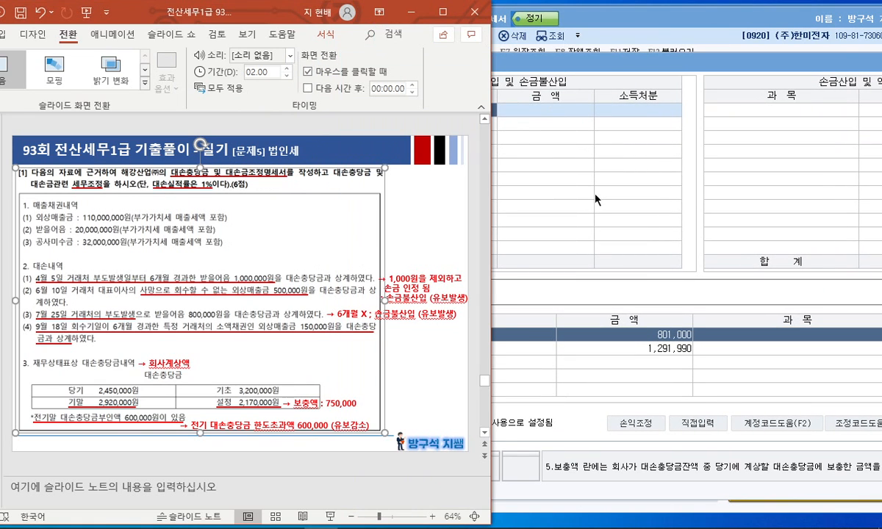
click(548, 186)
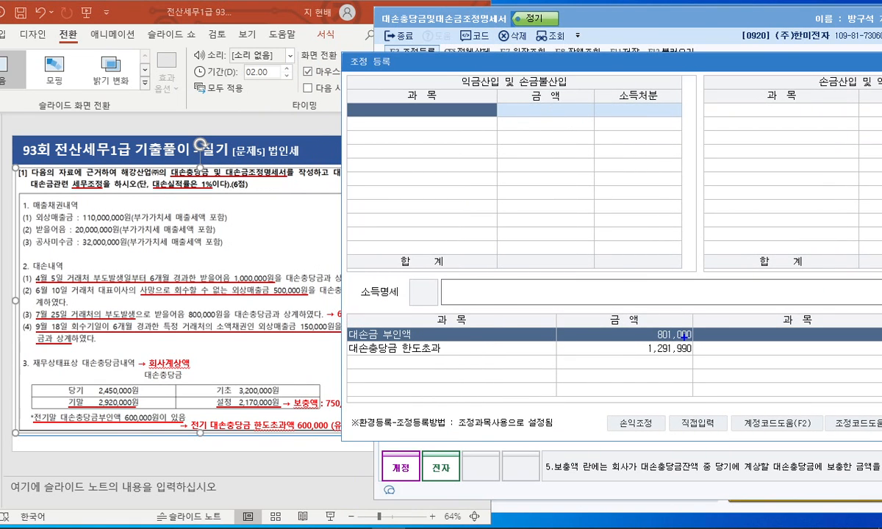
drag(689, 337, 646, 321)
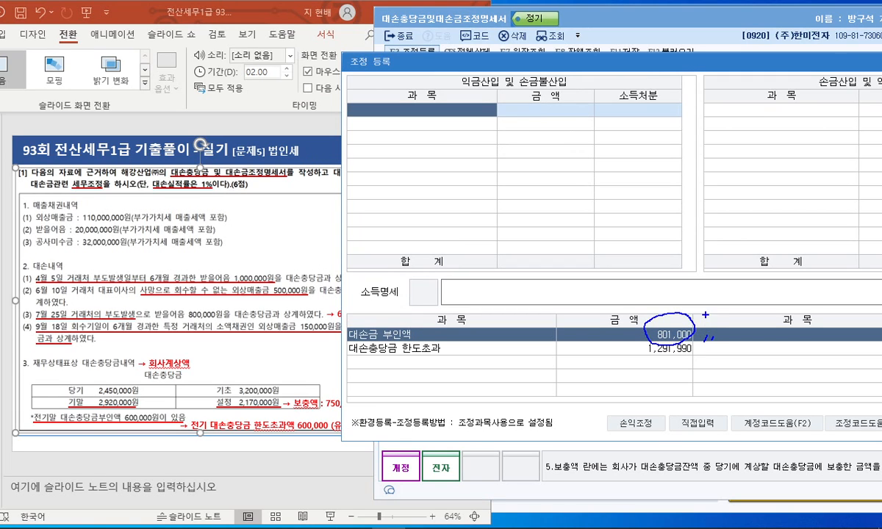
key(Escape)
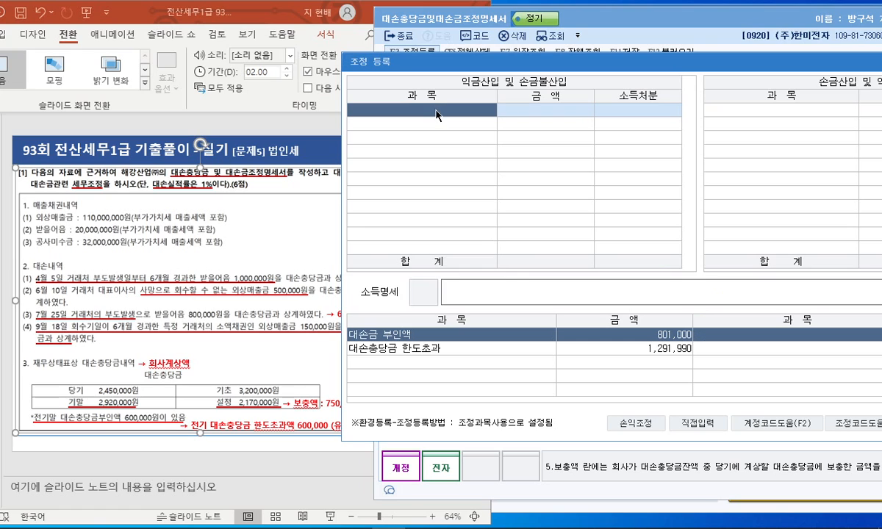
click(696, 424)
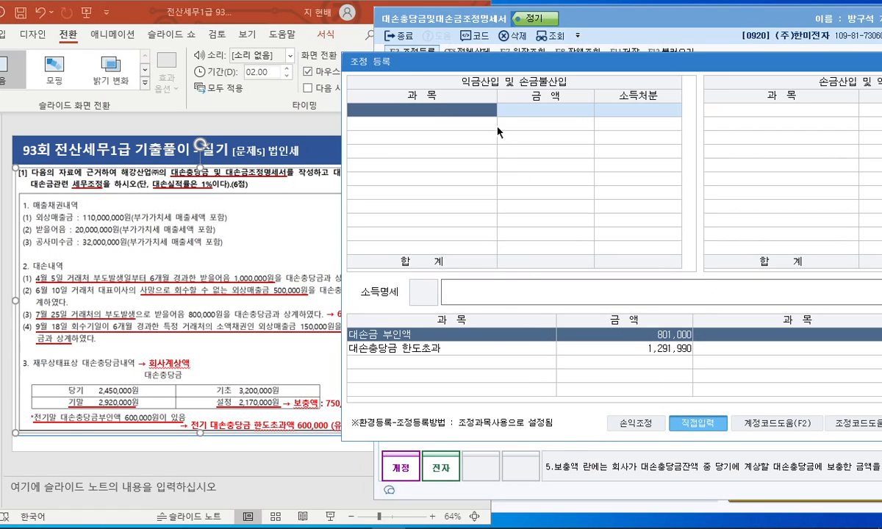
click(261, 247)
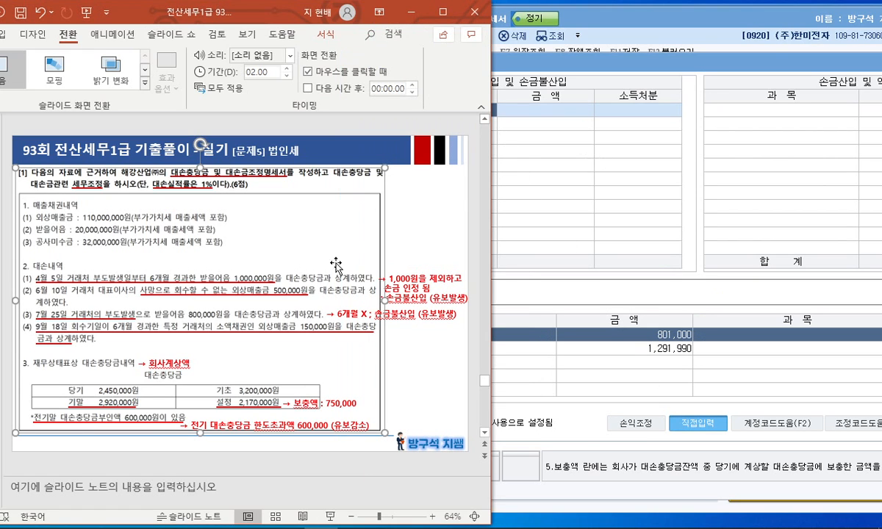
click(499, 163)
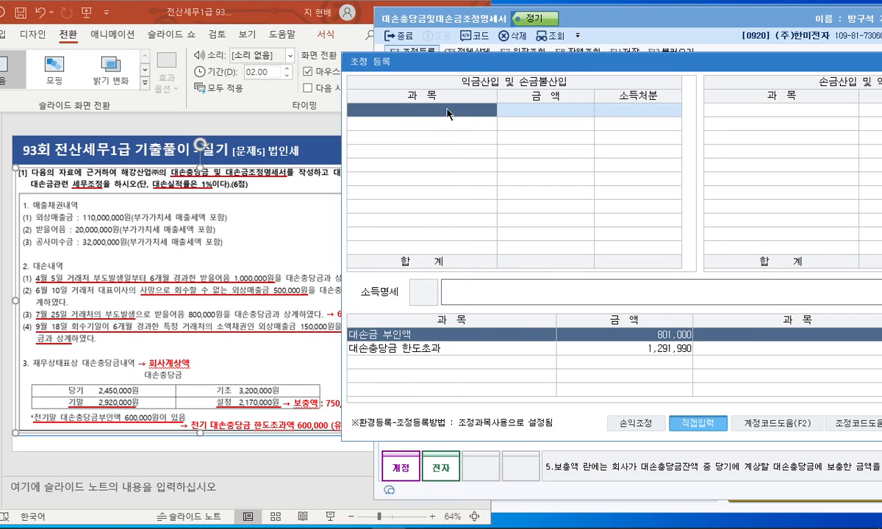
Add the 익금산입 및 손금불산입 entry 6개월 경과 받을어음(부도) for 1,000 with 유보발생 as 소득처분
text(6개)
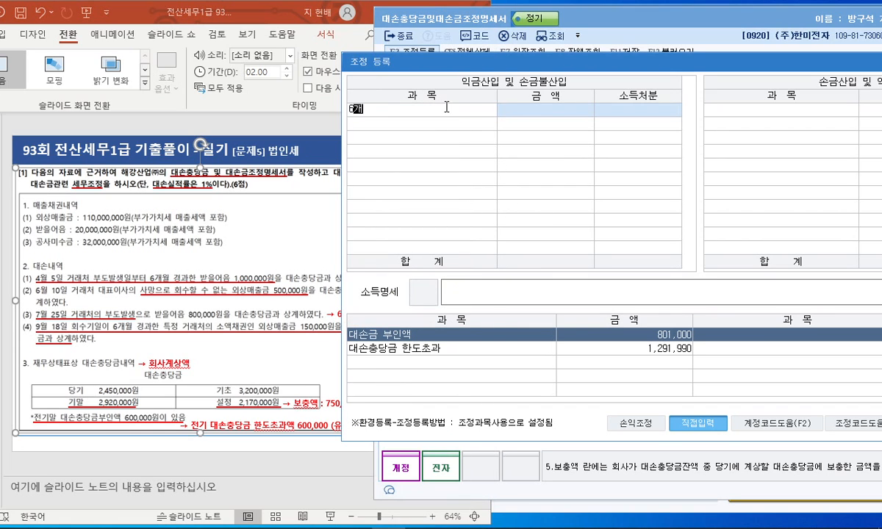
text(월 경과 부도)
text(에)
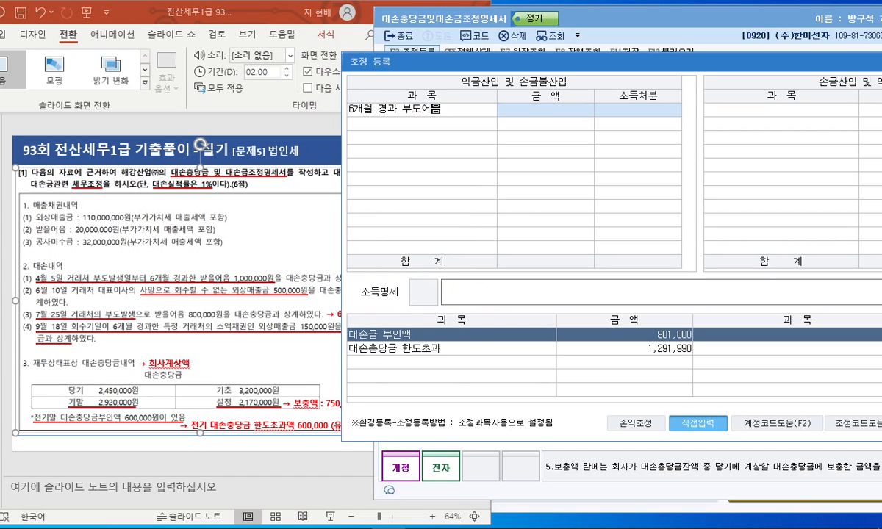
key(BackSpace)
key(BackSpace)
key(BackSpace)
text(받을어음(부도))
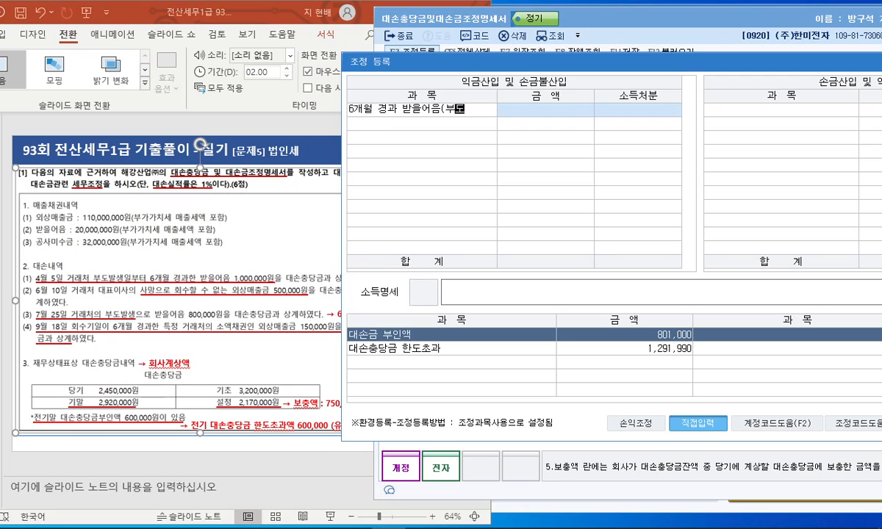
key(Return)
text(1000)
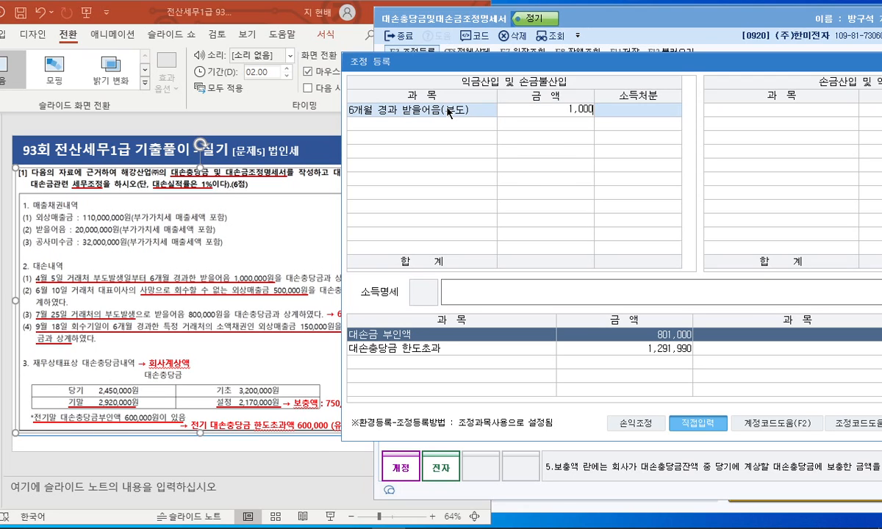
key(Return)
key(1)
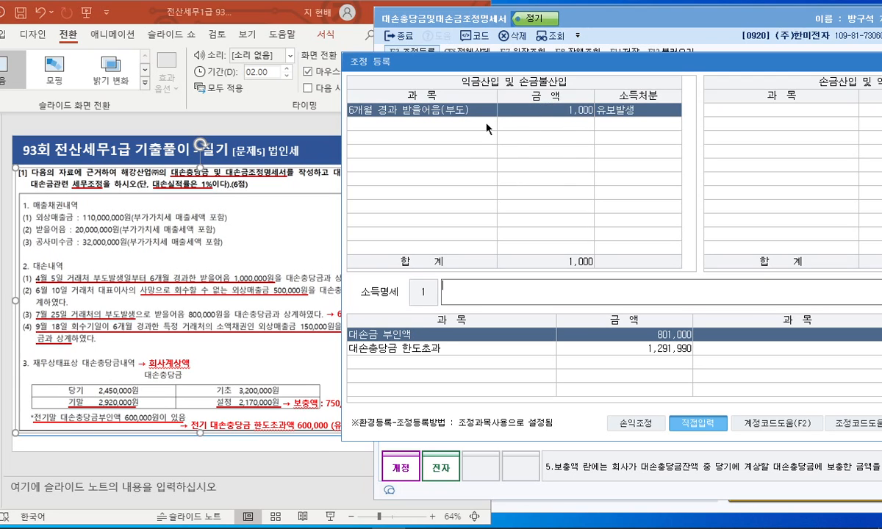
key(Return)
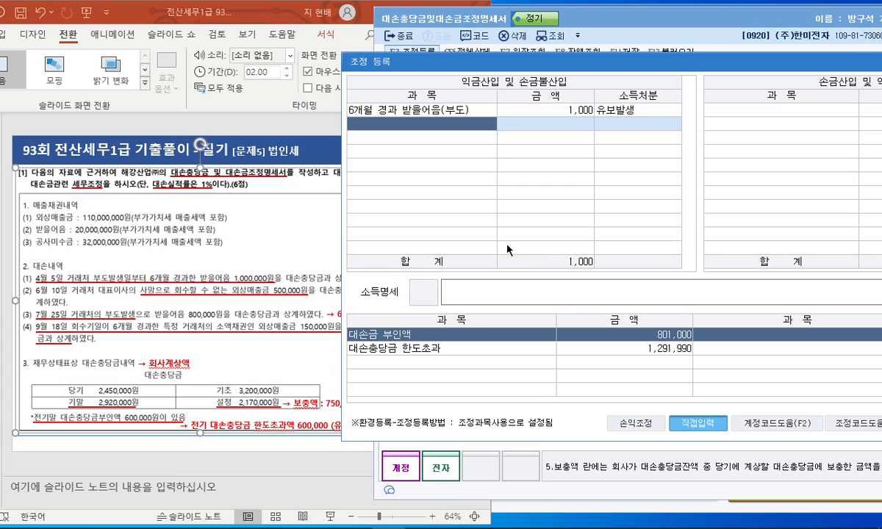
Add a second 익금산입 및 손금불산입 entry, 부도 6개월 미경과 받을어음, for 800,000 with 유보발생
text(6개)
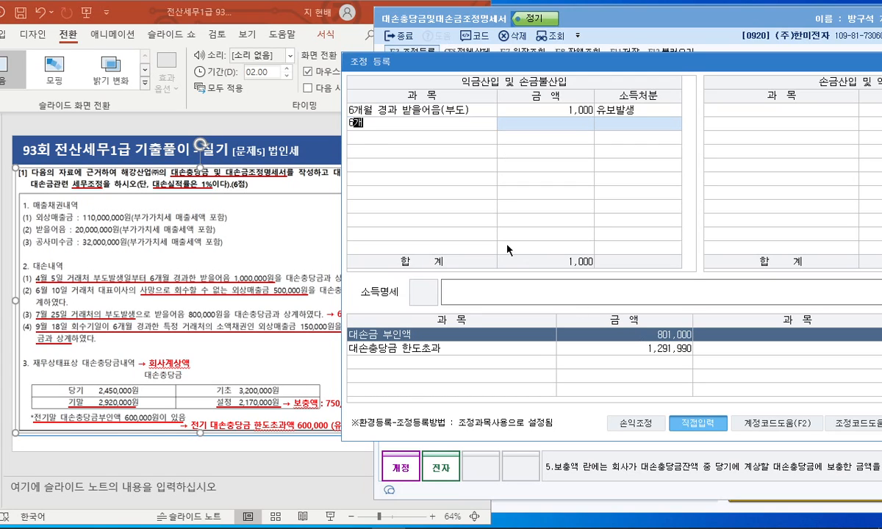
text(월 경경과 받을어음)
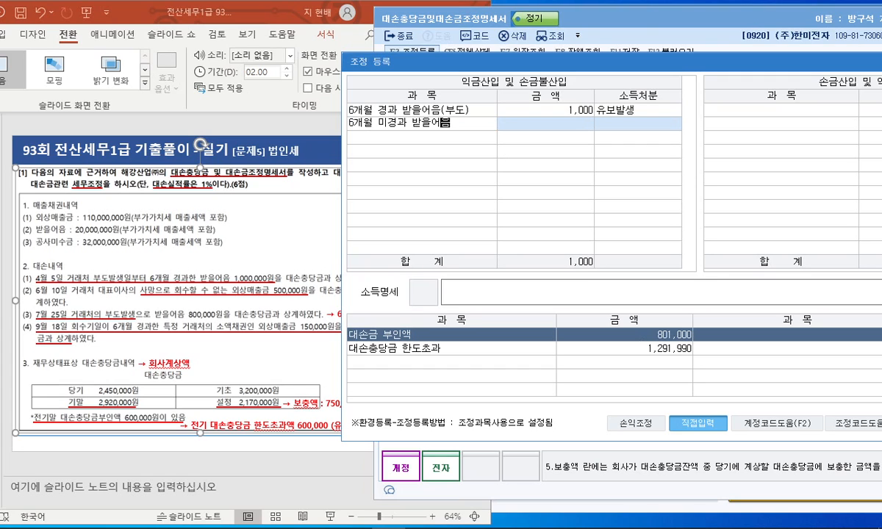
text(부도)
key(Return)
text(8000000)
key(Return)
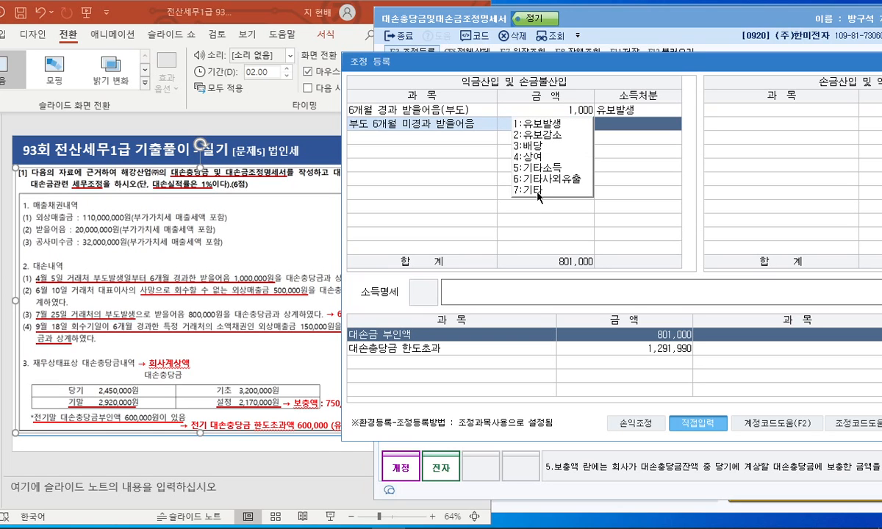
key(1)
key(Return)
Rename the 1,000 entry's 과목 as 부도 6개월 경과 받을어음
click(441, 109)
click(442, 109)
key(Delete)
key(Delete)
key(Delete)
key(Delete)
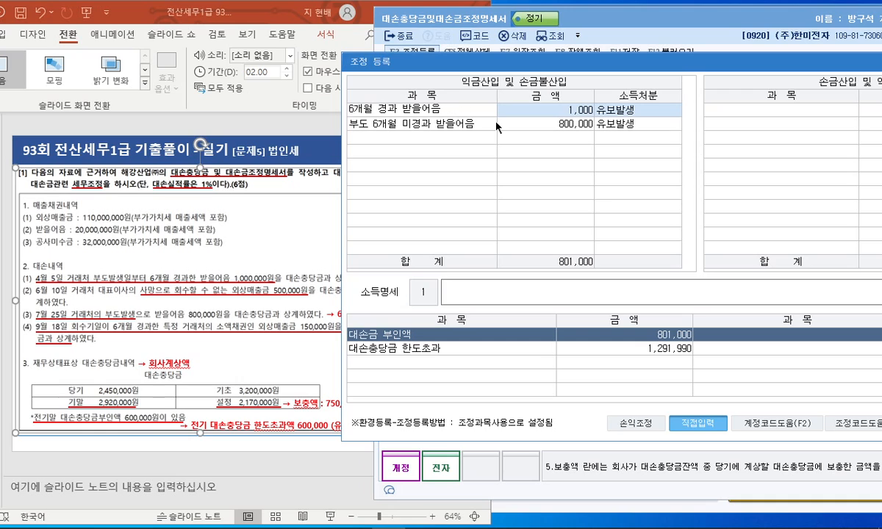
key(Return)
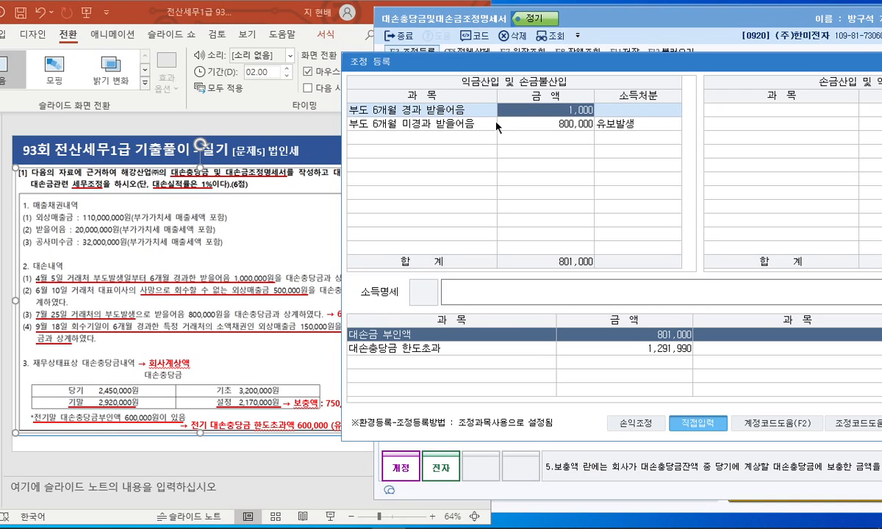
Check the prior-year 부인액 in the problem and add the 손금산입 및 익금불산입 entry 전기 대손충당금 한도초과액 for 600,000 with 유보감소
click(460, 139)
click(244, 291)
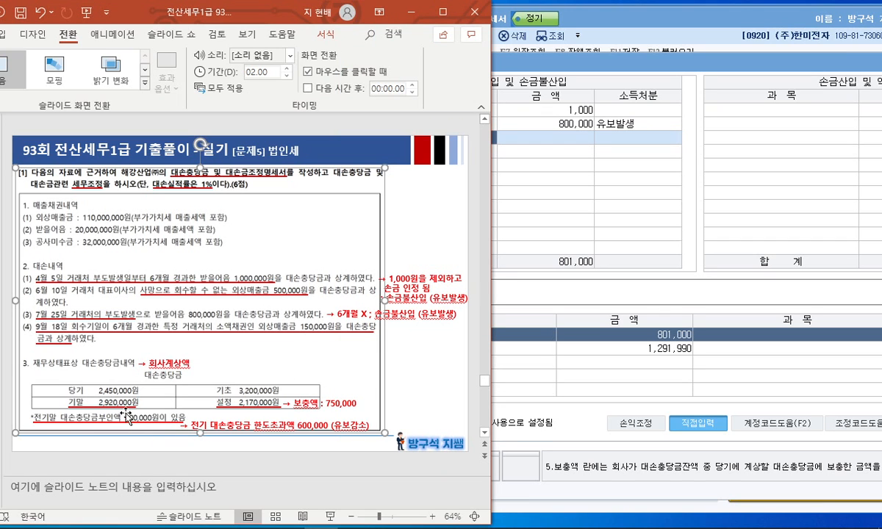
click(588, 155)
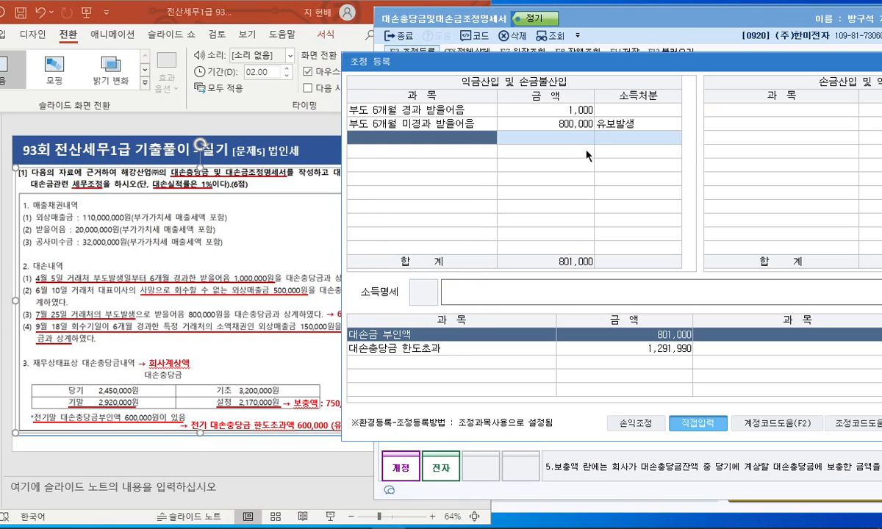
drag(659, 64, 523, 65)
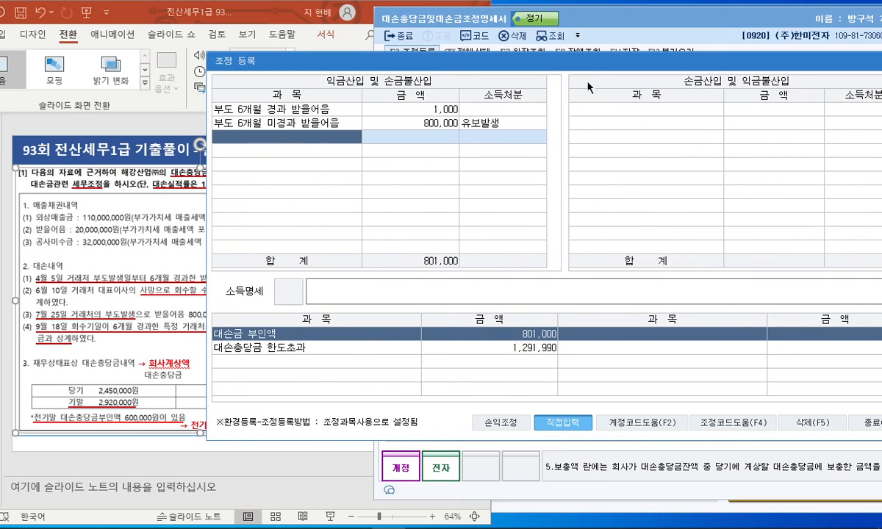
click(631, 110)
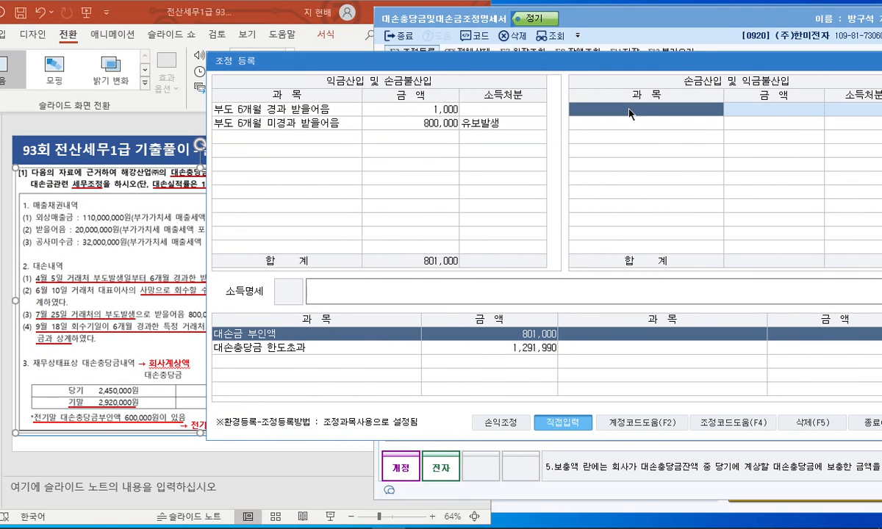
text(전기대)
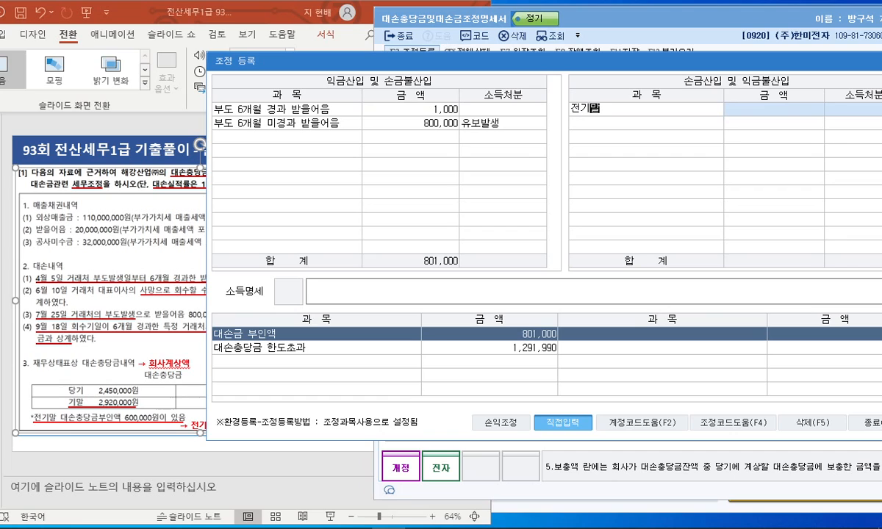
text(손)
key(BackSpace)
key(BackSpace)
text(대손충당금 한도초과액)
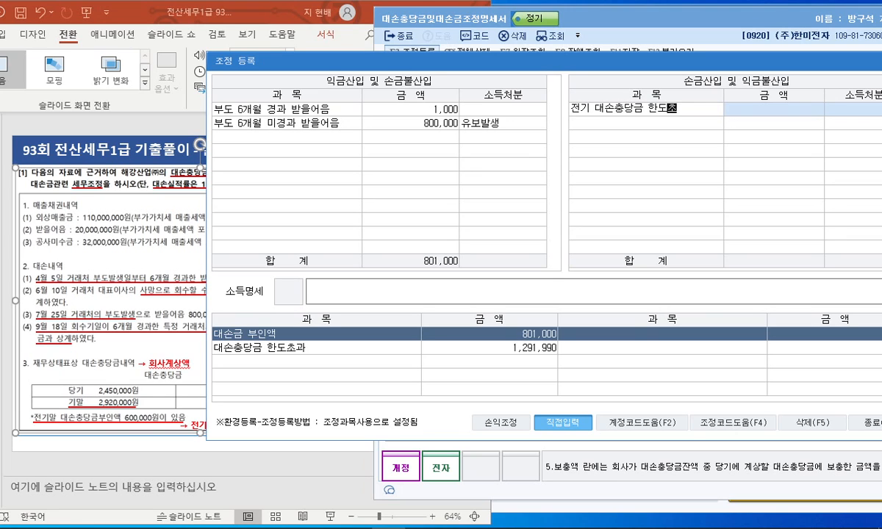
key(Return)
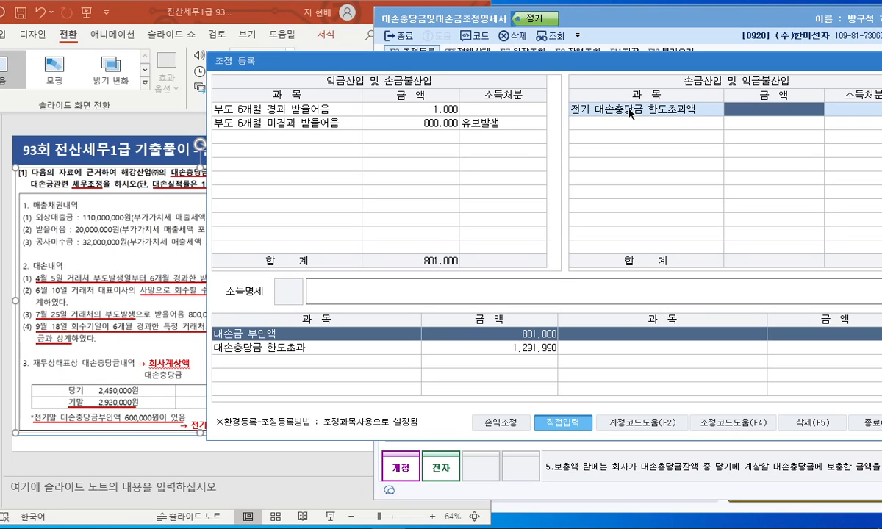
text(6000000)
key(Return)
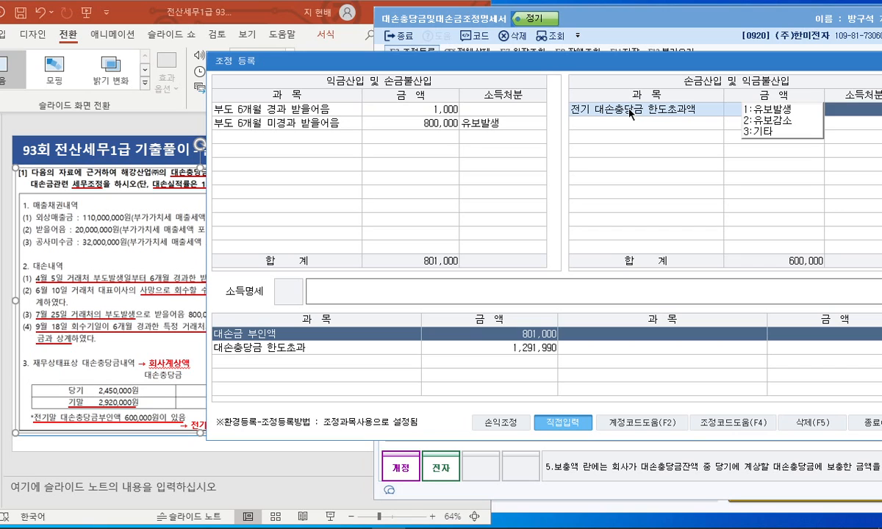
double_click(772, 122)
Add the 익금산입 및 손금불산입 entry 대손충당금 한도초과액 for 1,291,990 with 유보발생
drag(749, 65, 719, 63)
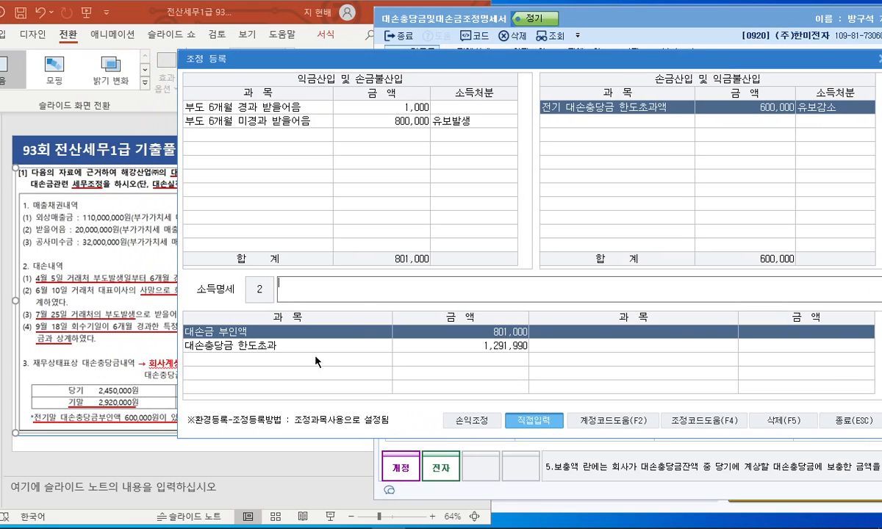
drag(206, 352, 509, 353)
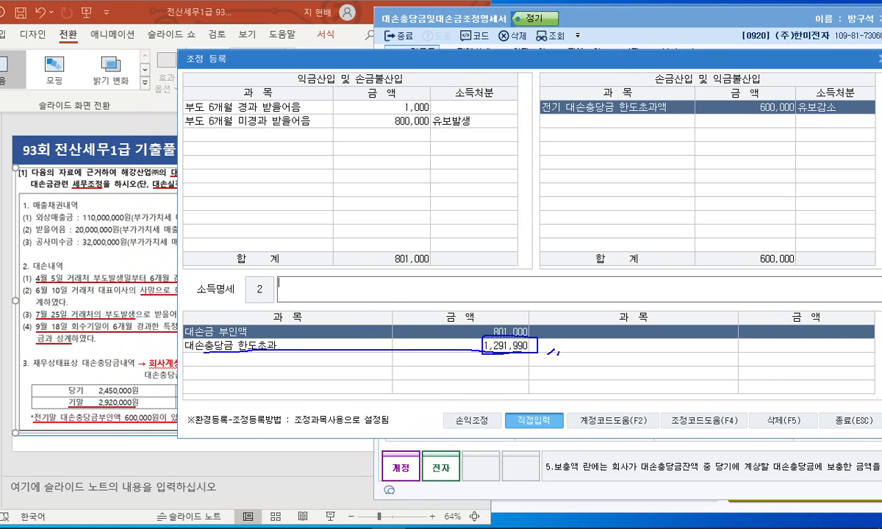
click(272, 135)
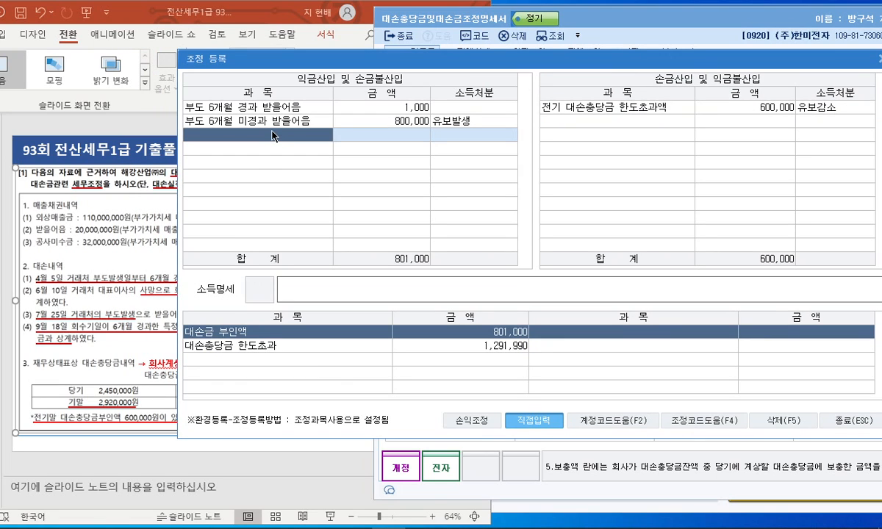
text(대손충당)
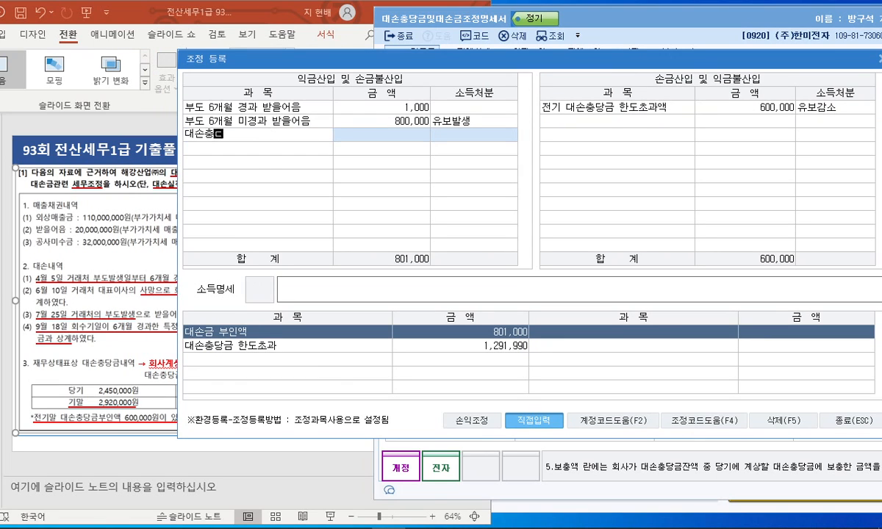
text(금 한도초과액)
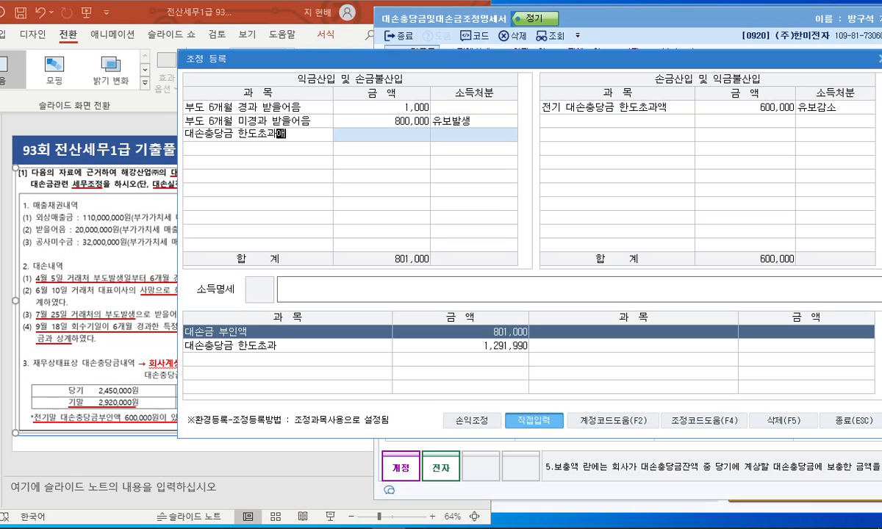
key(Return)
text(1291990)
key(Return)
text(1)
key(Return)
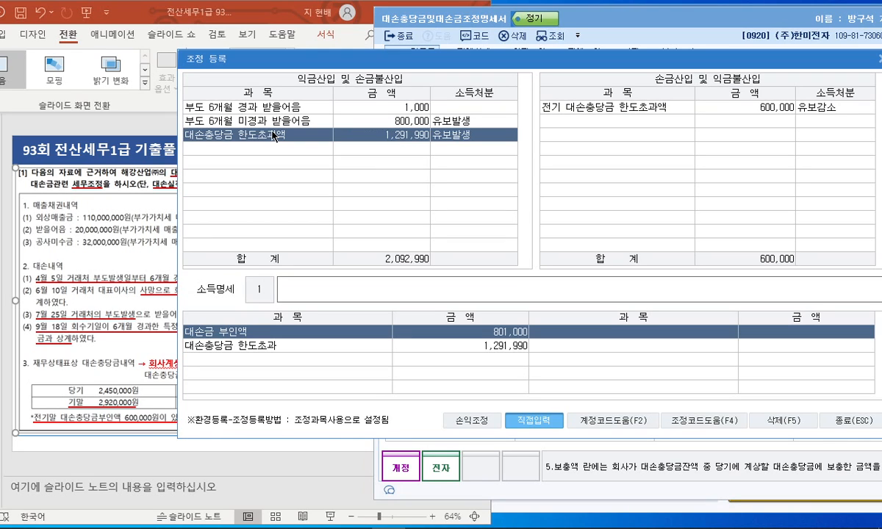
Review the 한도초과액 entries on both sides, then close 조정 등록 and the 대손충당금및대손금조정명세서
mouse_move(404, 150)
mouse_down()
mouse_move(376, 129)
mouse_move(537, 118)
mouse_up()
drag(839, 110, 836, 113)
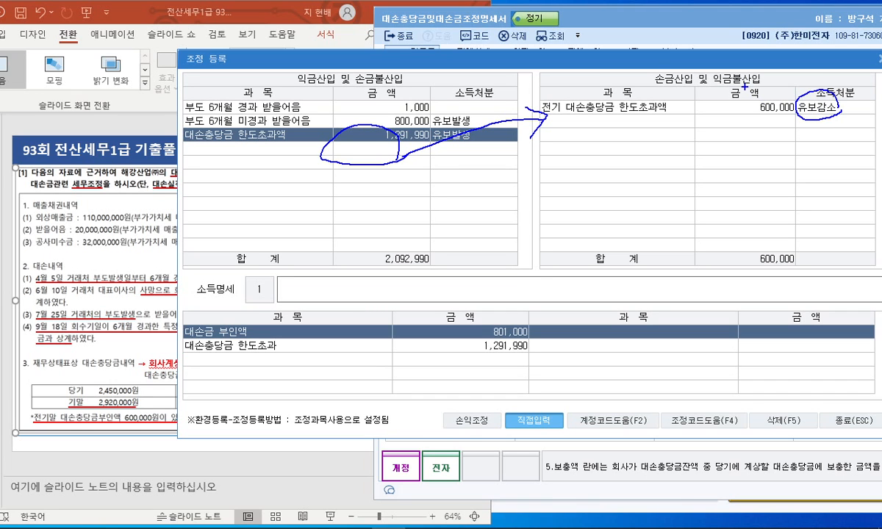
key(Escape)
drag(470, 65, 356, 62)
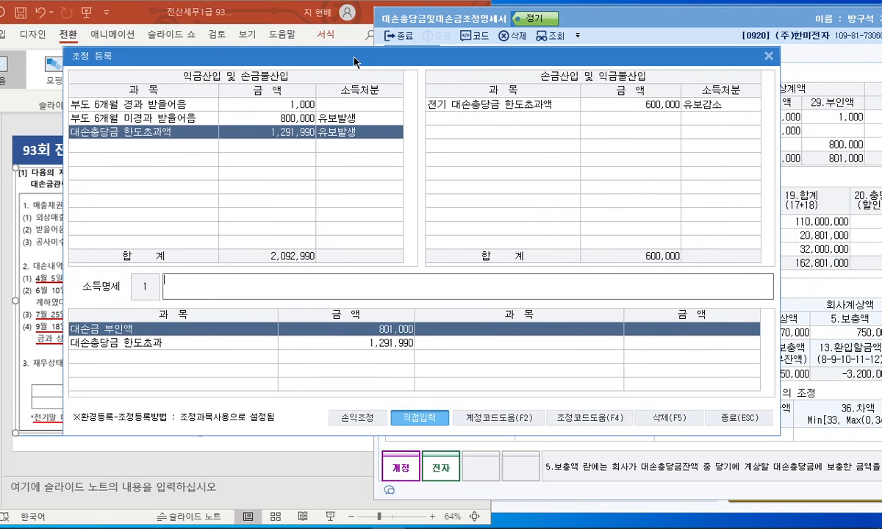
click(769, 57)
drag(669, 19, 409, 20)
click(842, 22)
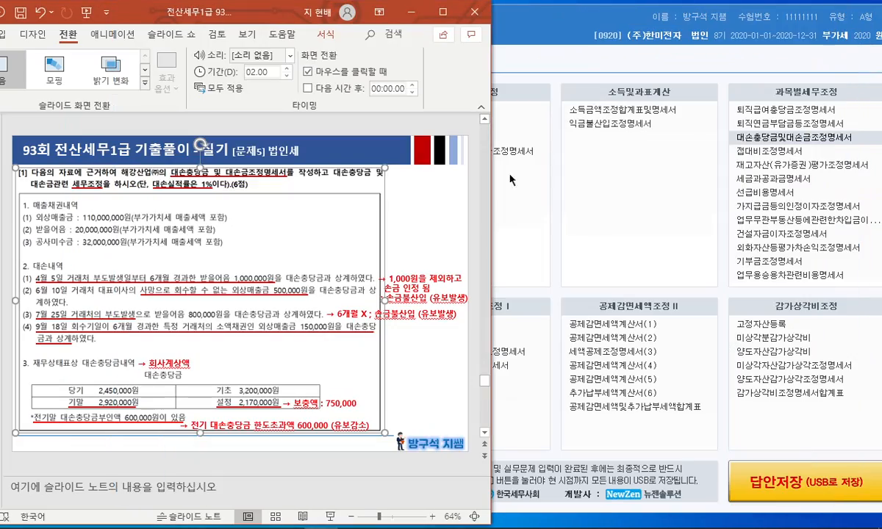
Show the problem 5 [2] slide in PowerPoint, then open 가지급금등의인정이자조정명세서 in KcLep and arrange both windows for side-by-side reference
click(415, 11)
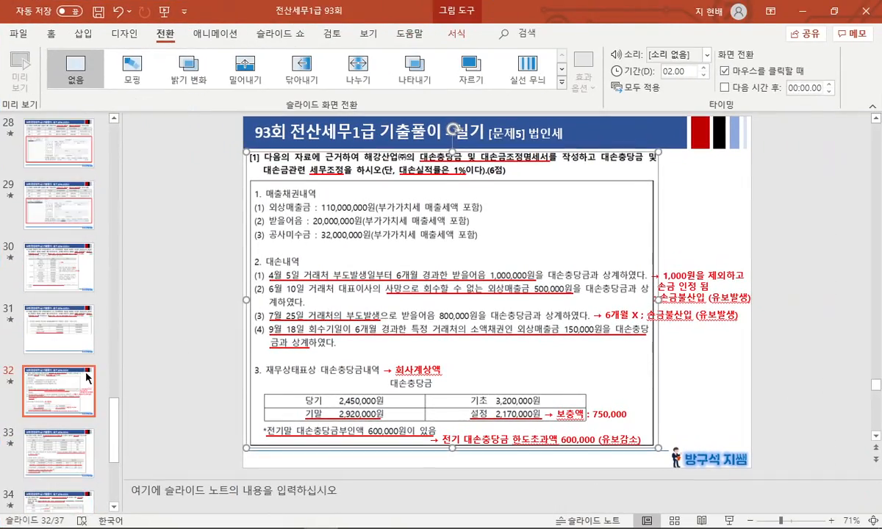
click(64, 384)
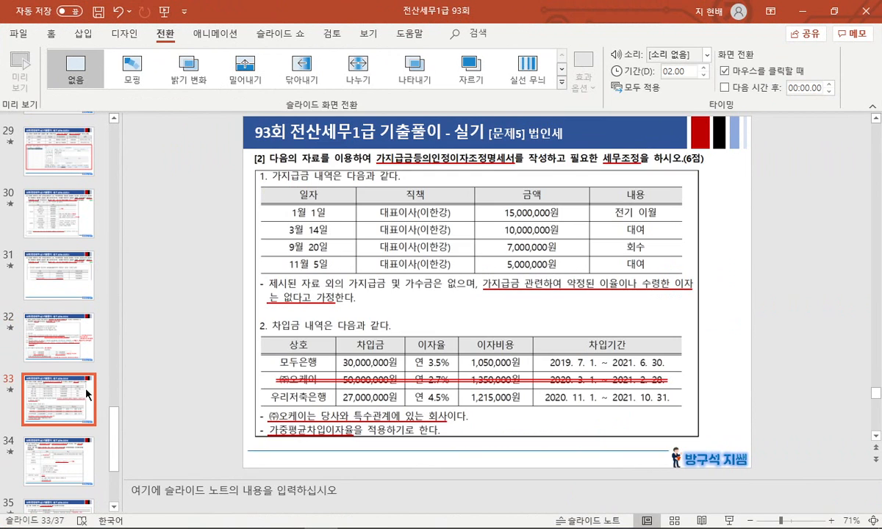
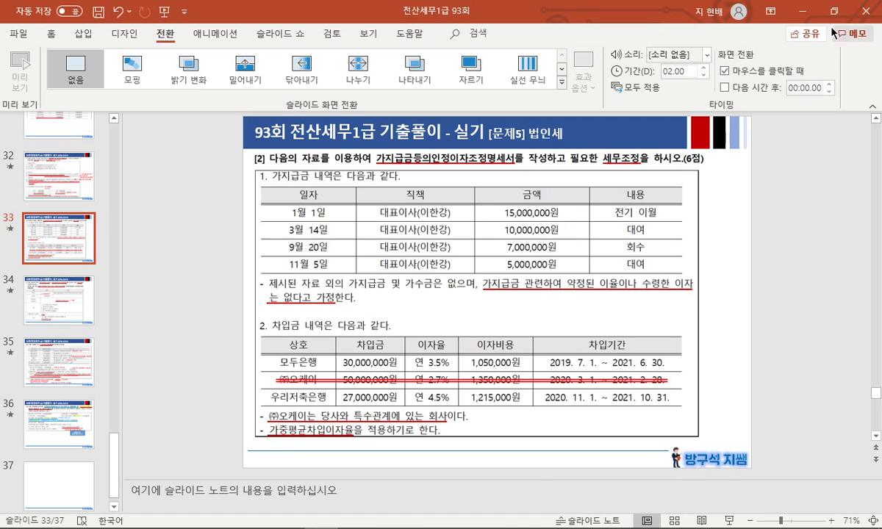
click(621, 242)
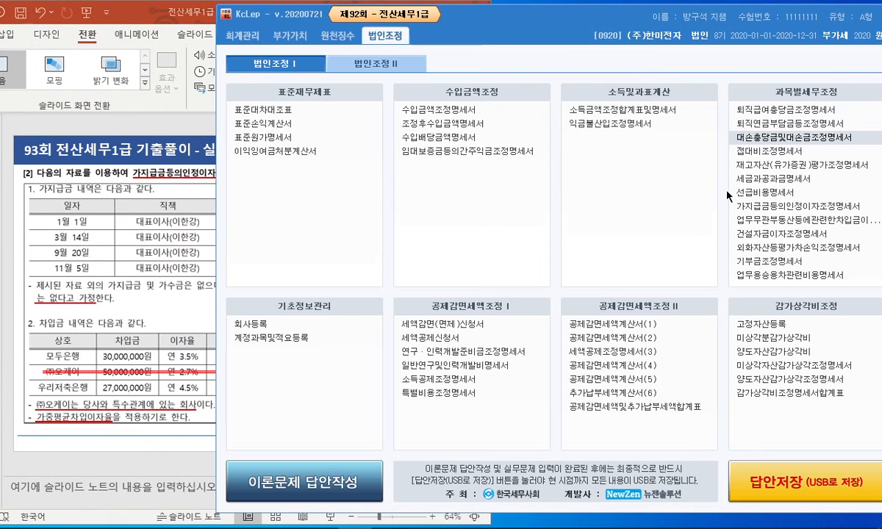
click(746, 207)
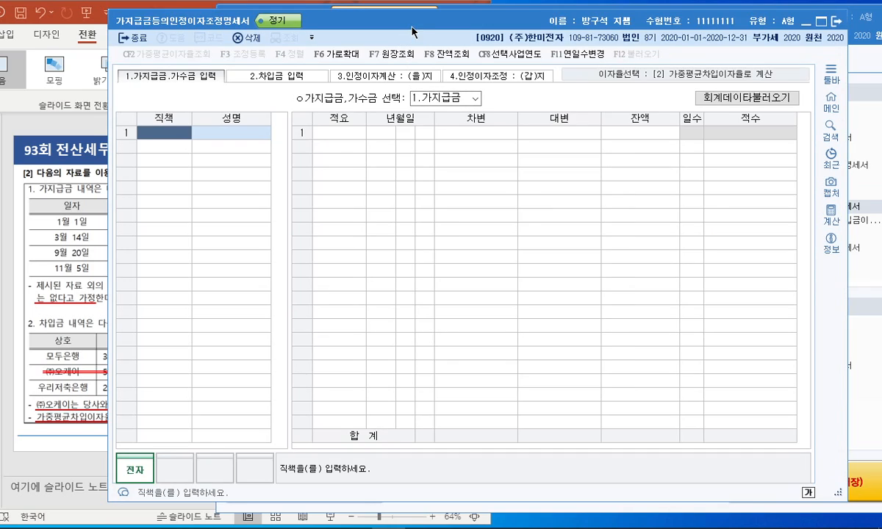
drag(411, 30, 565, 44)
drag(143, 15, 128, 16)
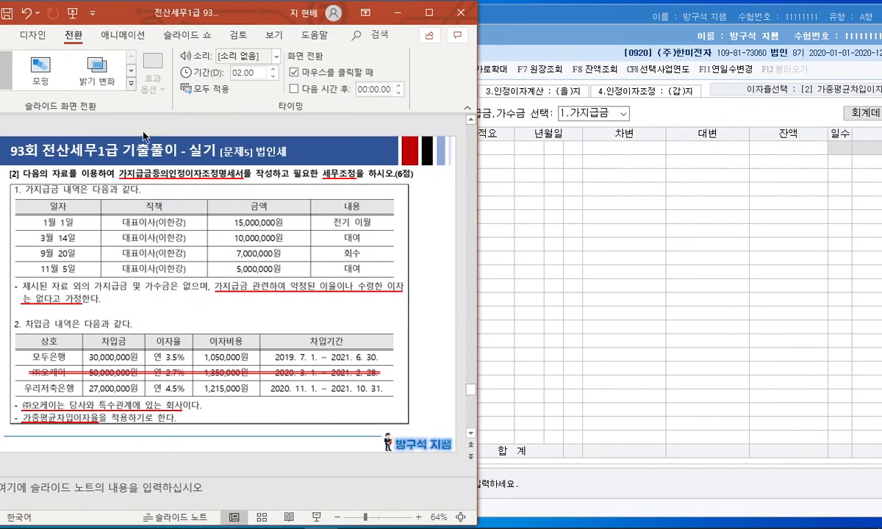
click(521, 39)
drag(492, 36, 618, 32)
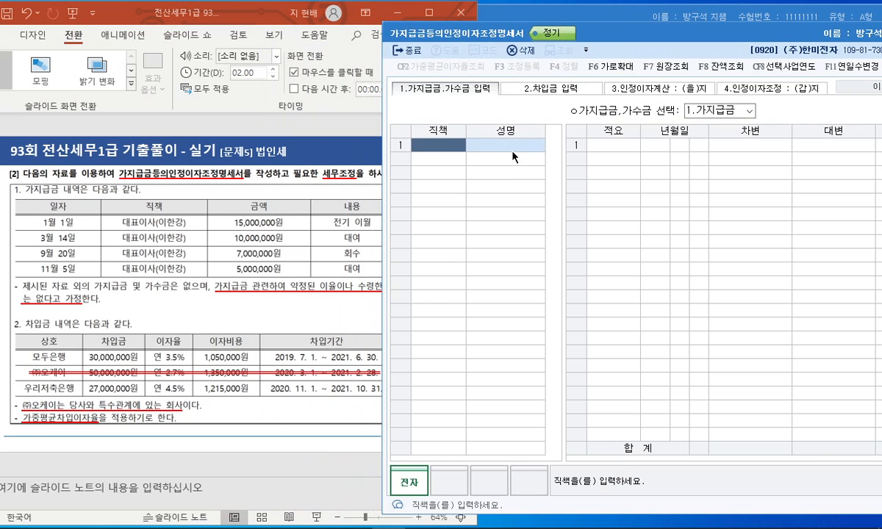
drag(597, 38, 518, 42)
Register the 대표이사 named in the problem as the first 가지급금 recipient, filling in 직책 and 성명
text(ㅇㄹ)
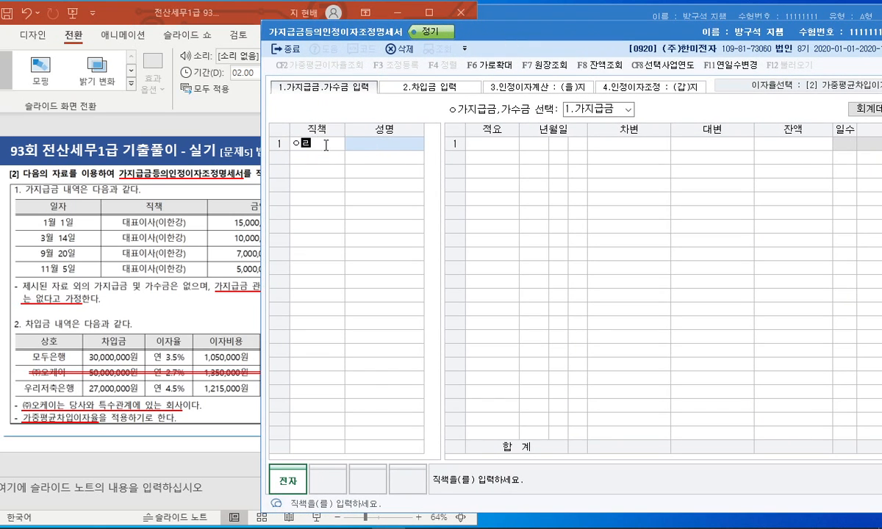
key(BackSpace)
key(BackSpace)
text(대표이사)
key(Return)
text(이한강)
key(Return)
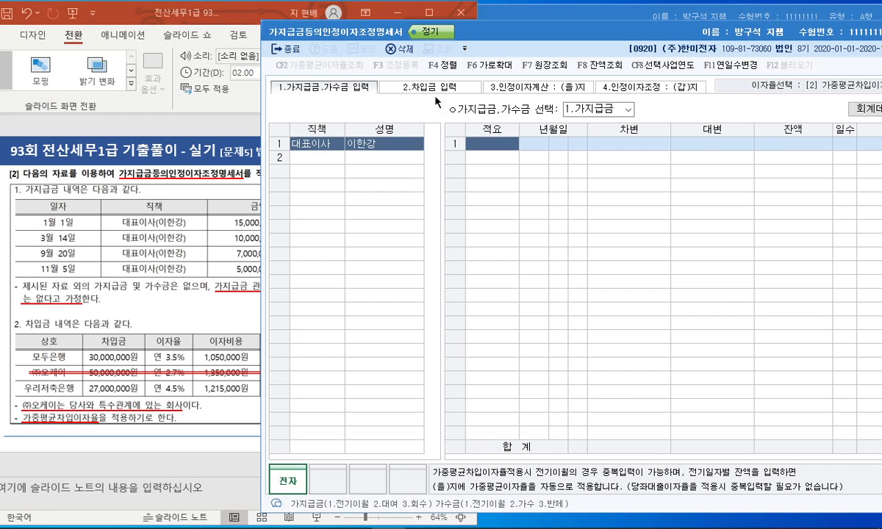
Add the 전기이월 entry for the 대표이사, dated 2020-01-01, with 15,000,000 in 차변
drag(456, 30, 558, 30)
drag(290, 4, 269, 6)
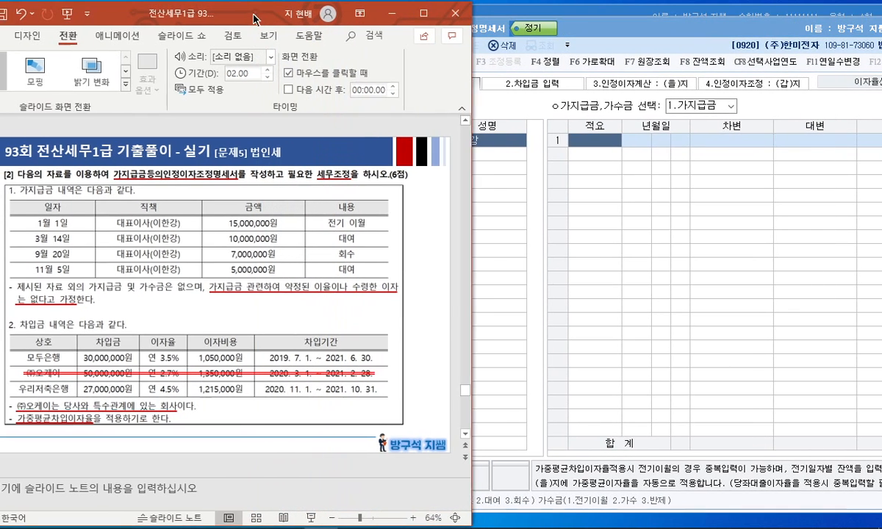
click(569, 145)
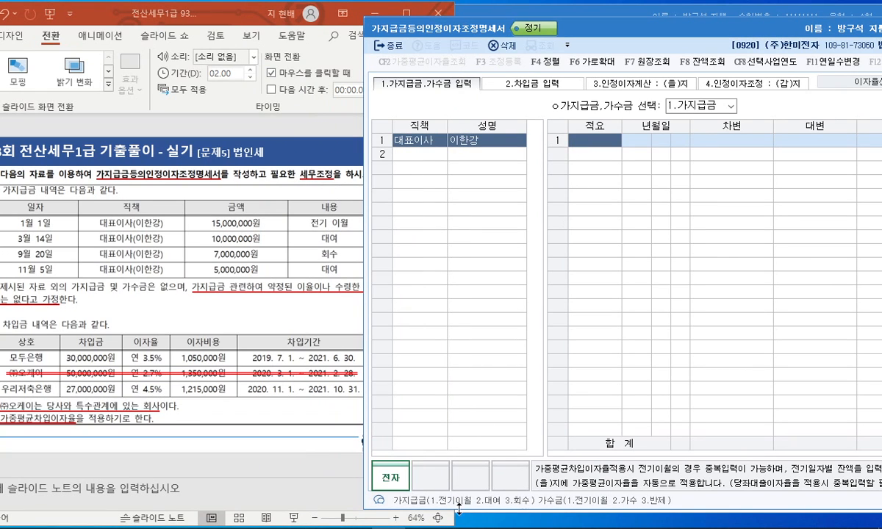
text(1)
key(Return)
key(Return)
text(1)
key(Return)
text(1)
key(Return)
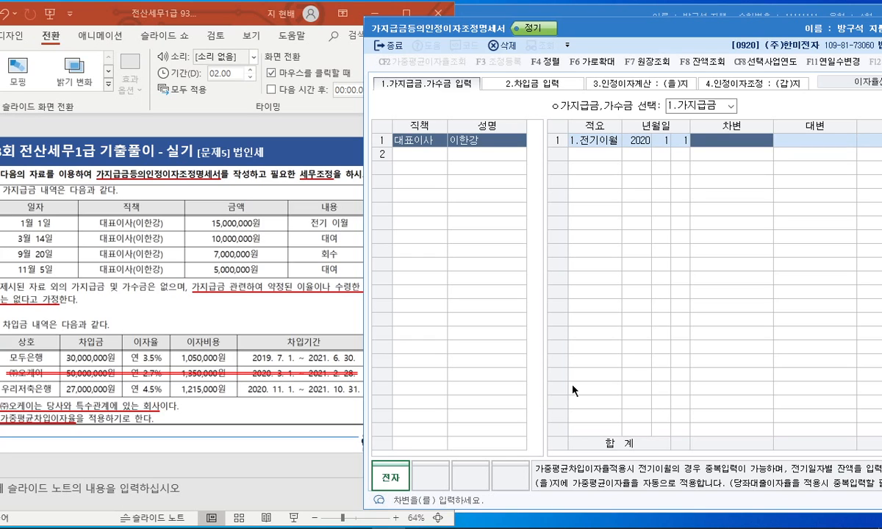
text(15000000)
key(Return)
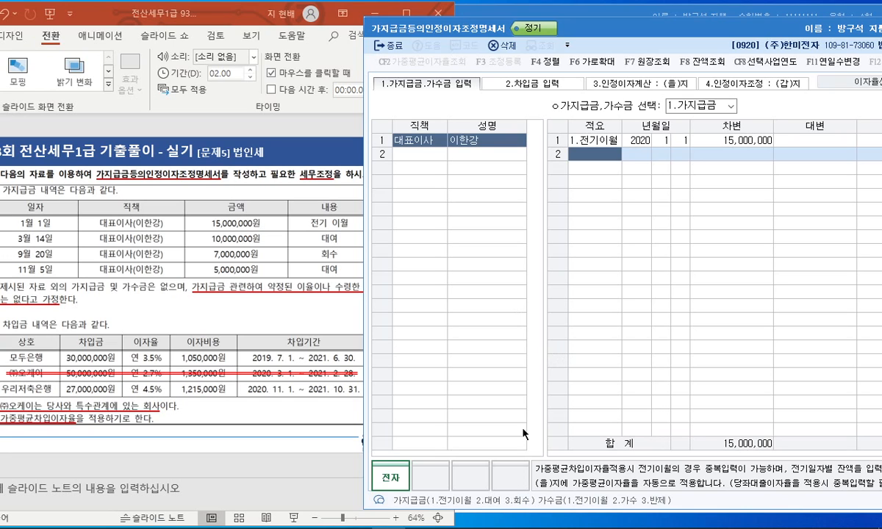
Add a 대여 entry dated 2020-03-14 with 10,000,000 in 차변
text(2.대여)
key(Return)
text(3)
key(Return)
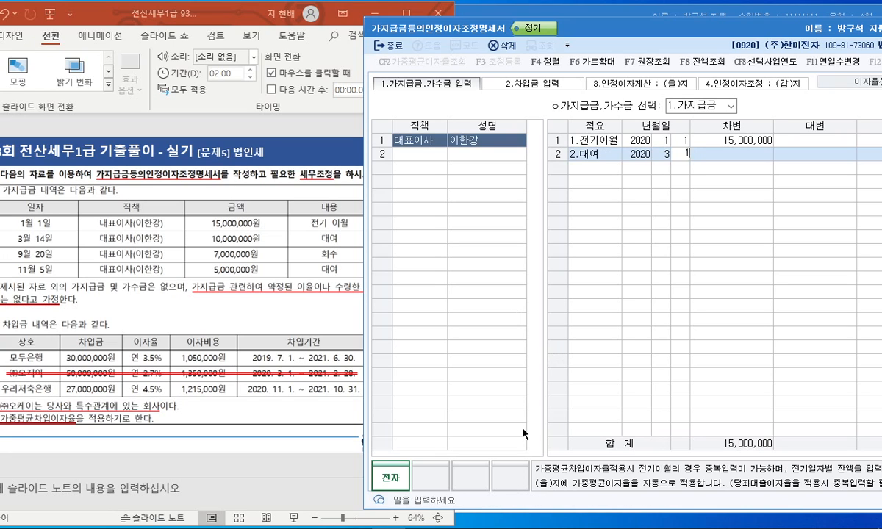
text(14)
key(Return)
text(10,000,000)
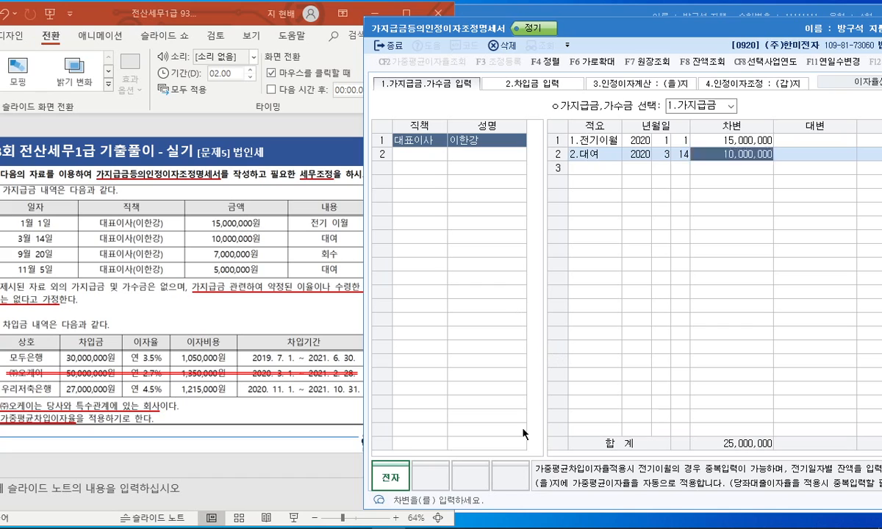
key(Return)
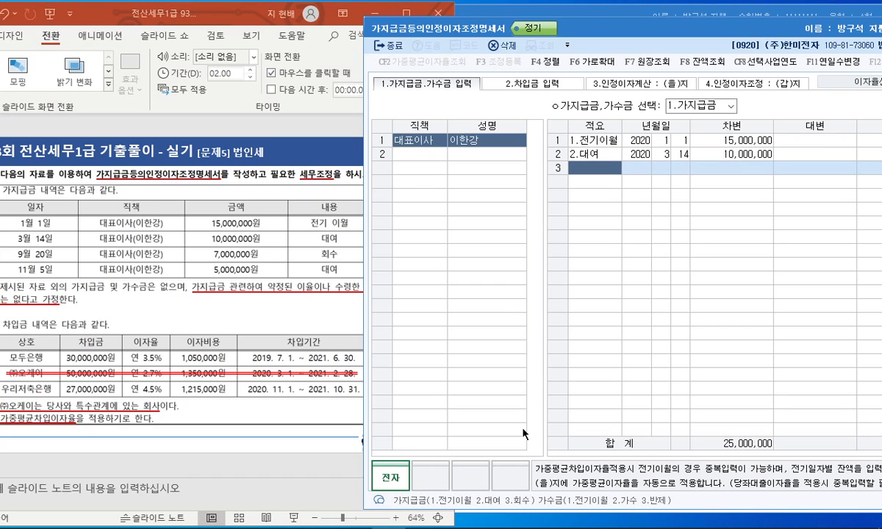
Add a 회수 entry dated 2020-09-20 with 7,000,000 in 대변
text(3)
key(Return)
text(9)
key(Return)
text(20)
key(Return)
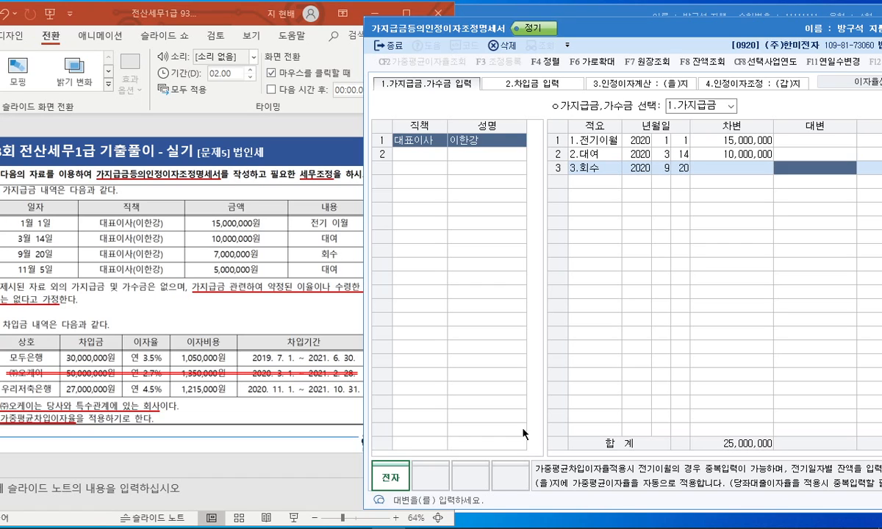
text(7000000)
key(Return)
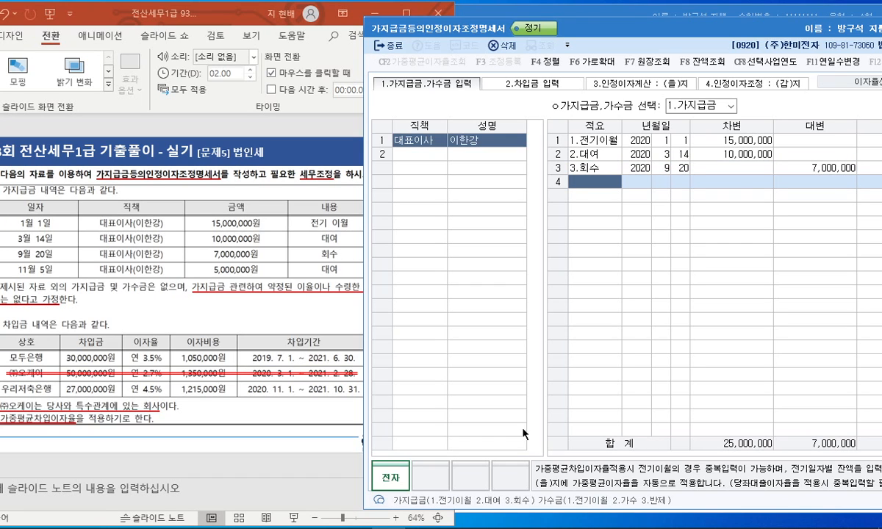
Add a 대여 entry dated 2020-11-05 with 5,000,000 in 차변
text(2.대여)
key(Return)
text(11)
key(Return)
text(5)
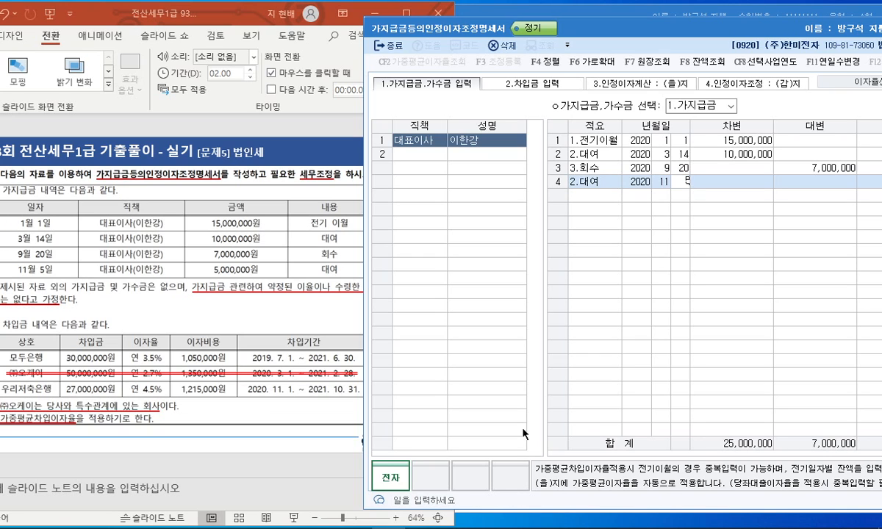
key(Return)
text(5000000)
key(Return)
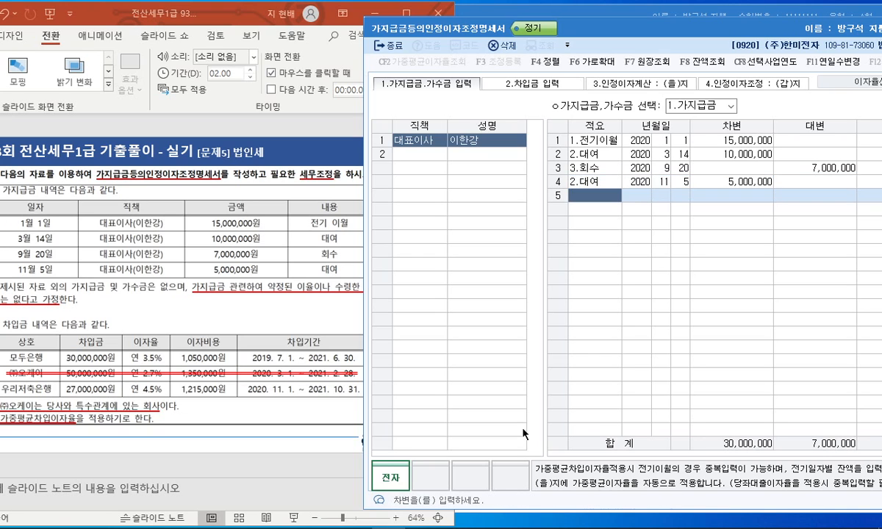
In 차입금 입력, look up lenders matching 은행 and register 다음은행 as the first 거래처, declining the voucher data import
drag(698, 37, 663, 43)
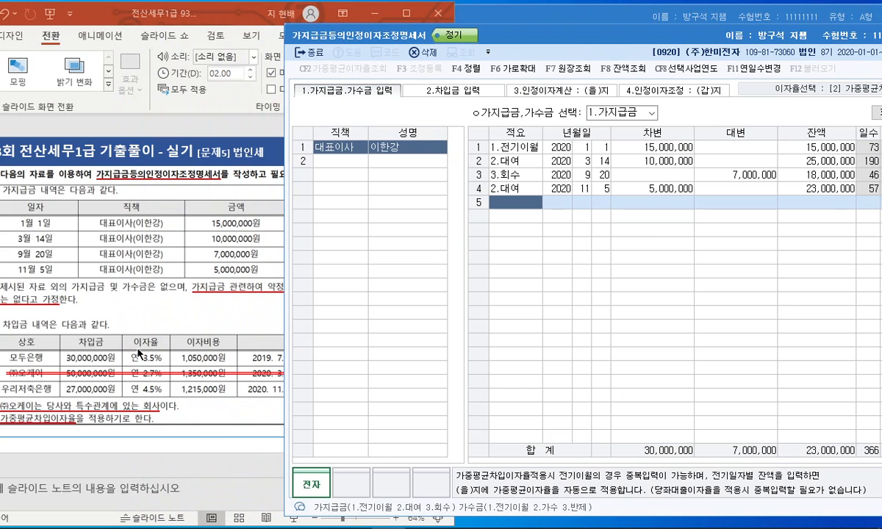
click(434, 89)
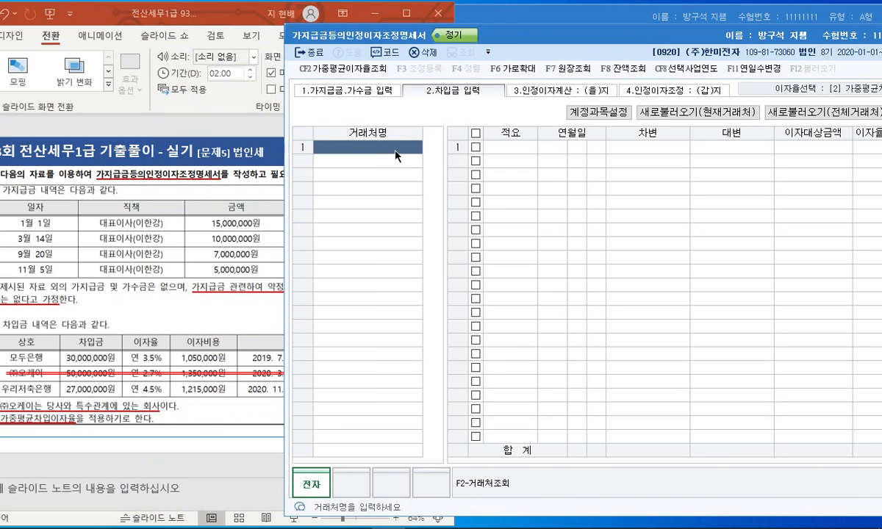
key(F2)
text(모두은행)
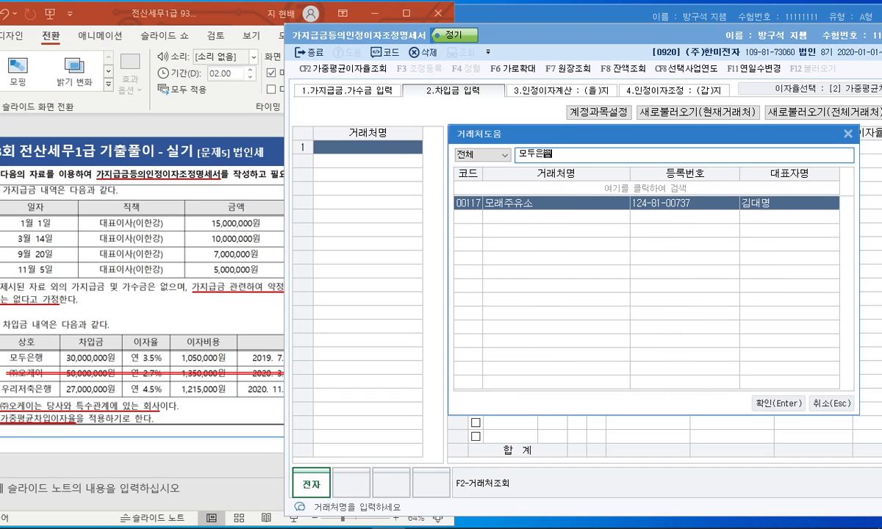
key(BackSpace)
key(BackSpace)
key(BackSpace)
text(은행)
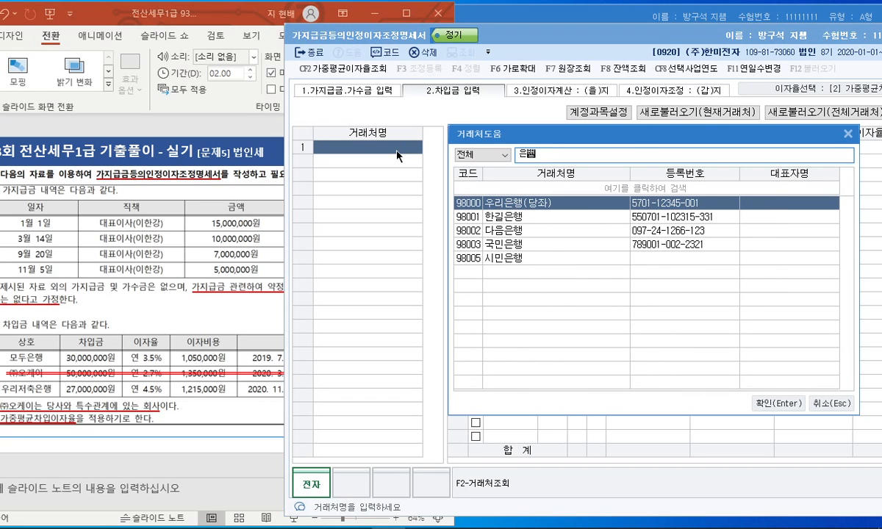
key(Down)
key(Up)
key(Down)
key(Down)
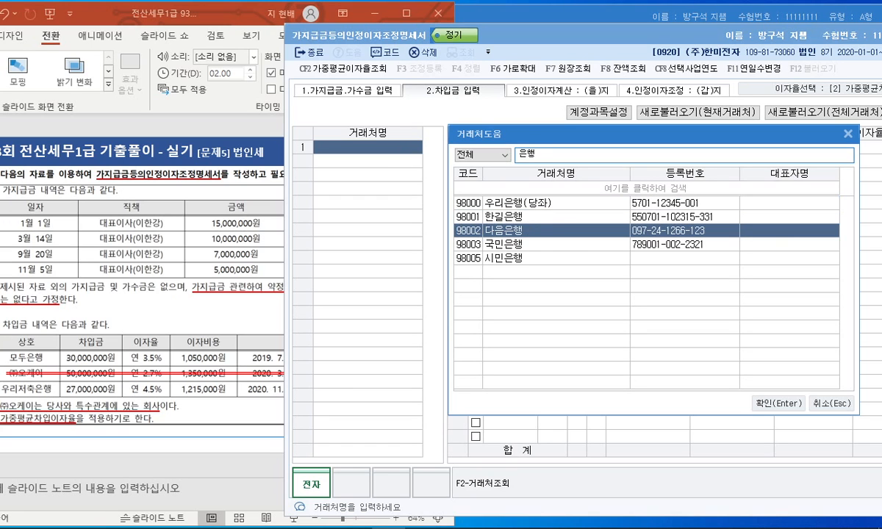
key(Return)
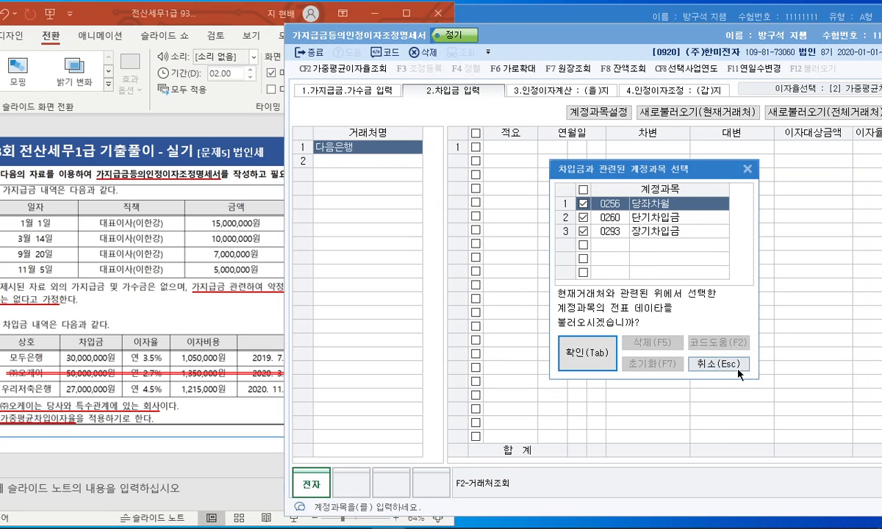
click(694, 361)
Add the 전기이월 borrowing for 다음은행, dated 2020-01-01, with 30,000,000 in 대변
click(519, 151)
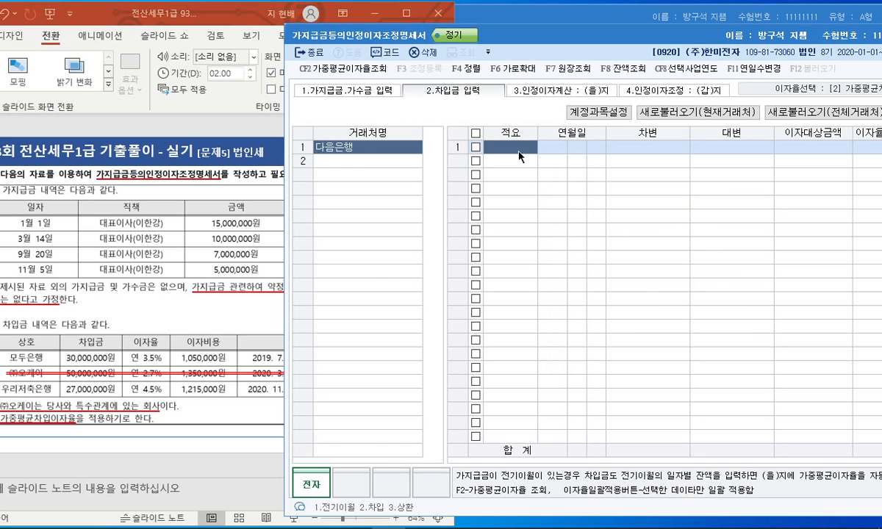
drag(505, 40, 577, 38)
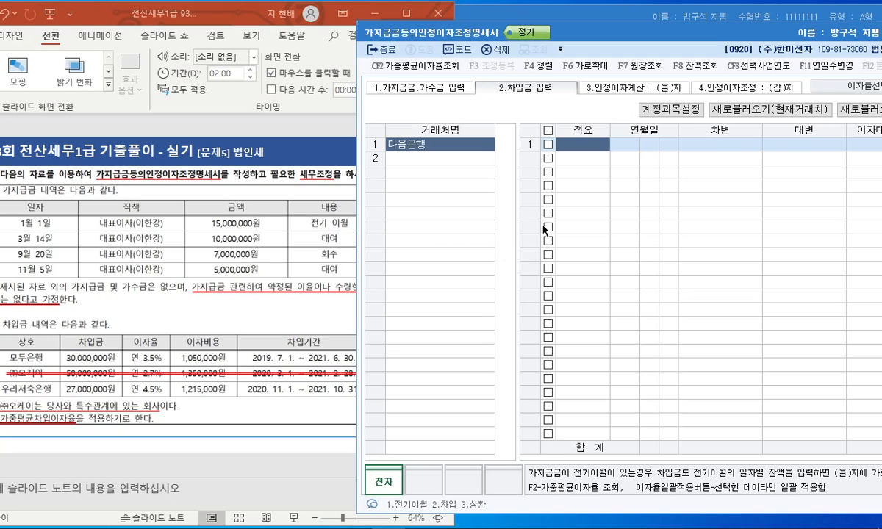
text(1)
key(Return)
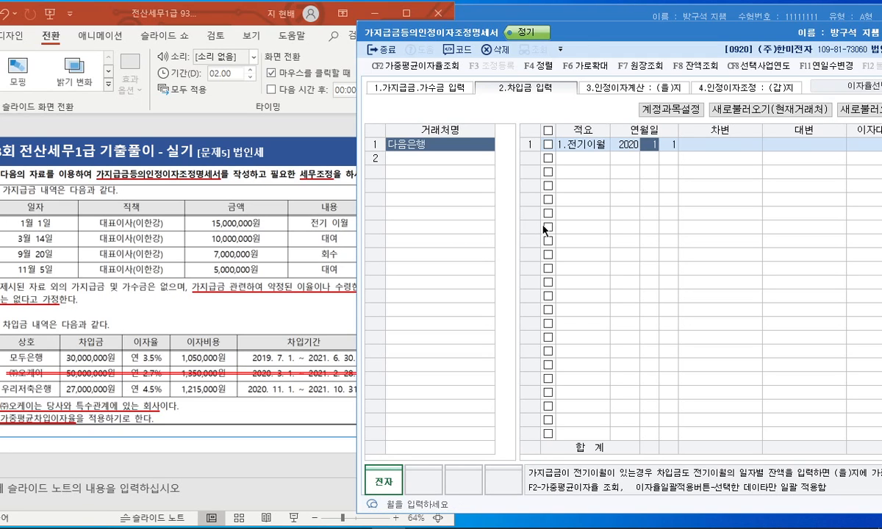
key(Return)
key(Return)
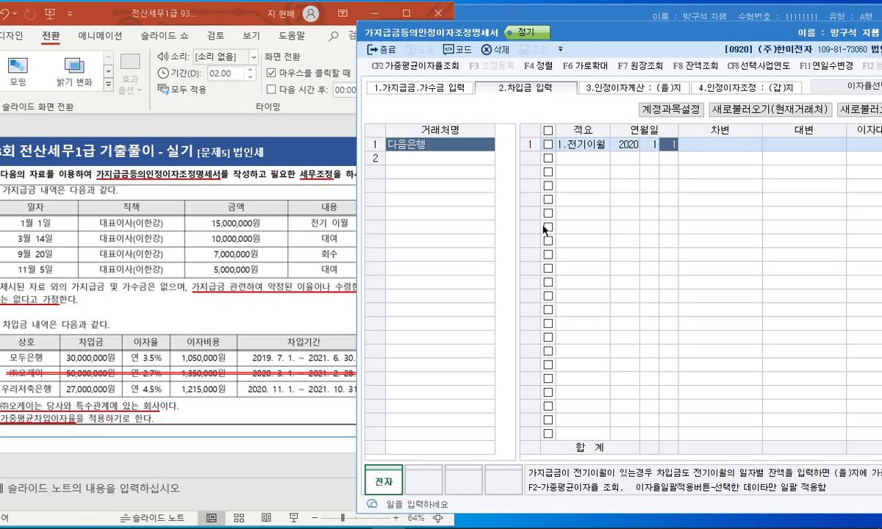
text(30000000)
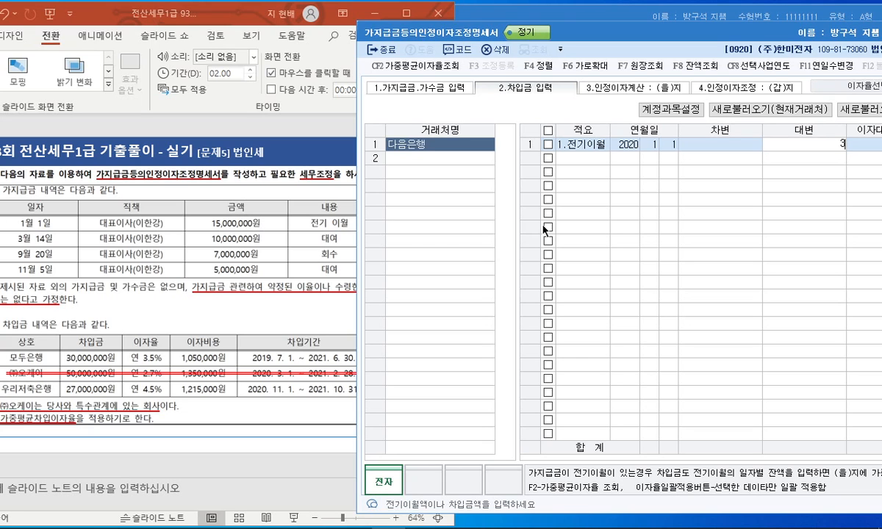
key(Return)
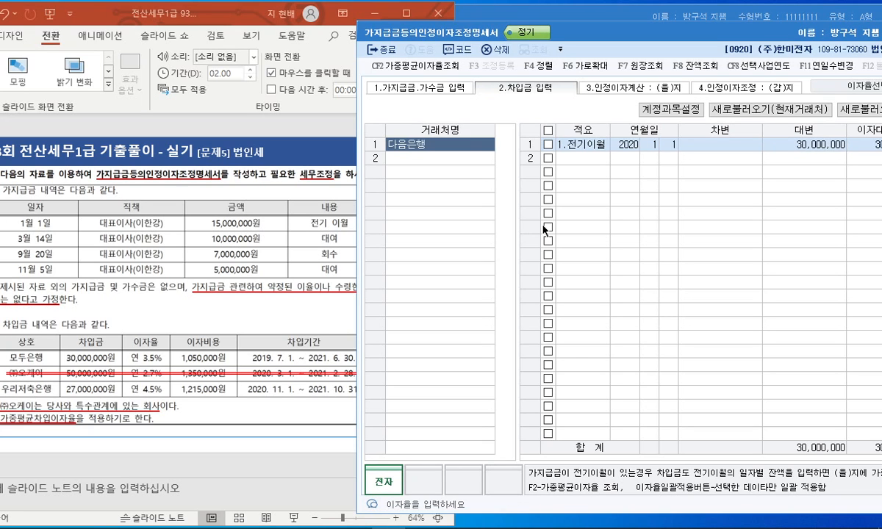
Look up lenders matching 은행 and register 국민은행 as the second 거래처, declining the voucher data import
click(448, 159)
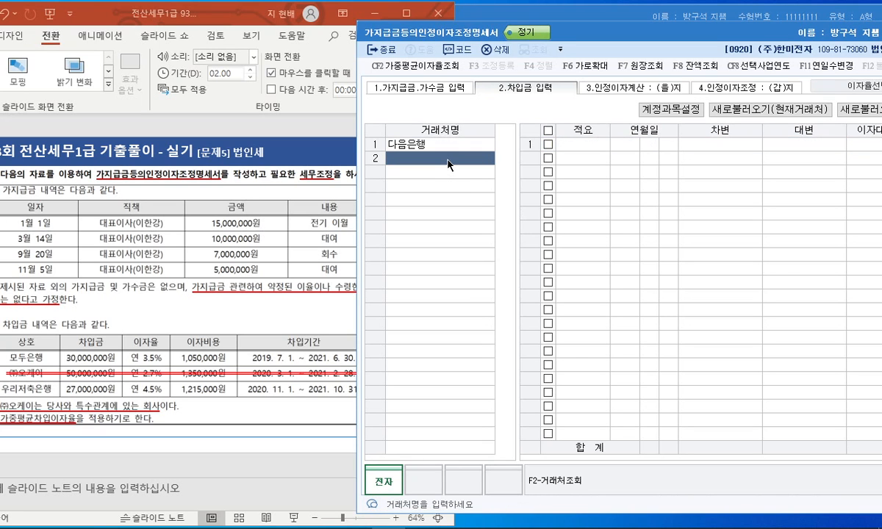
key(F2)
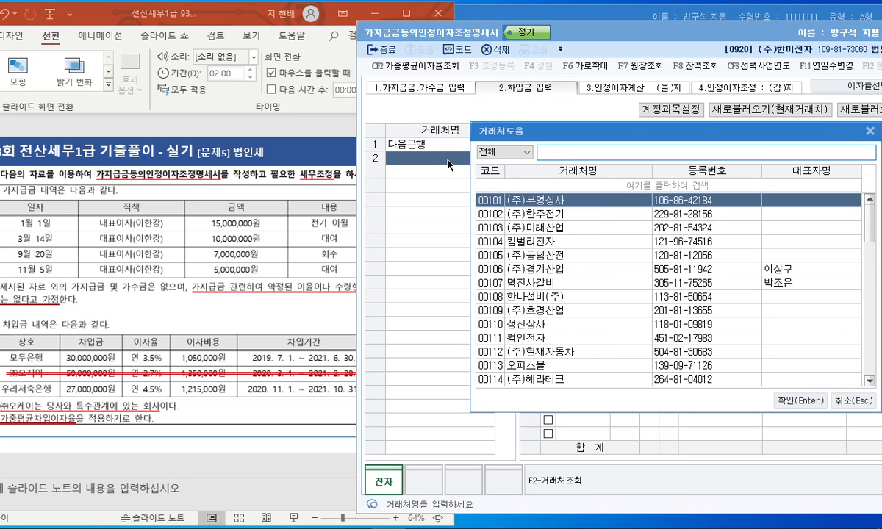
text(은행)
key(Down)
key(Down)
key(Down)
key(Return)
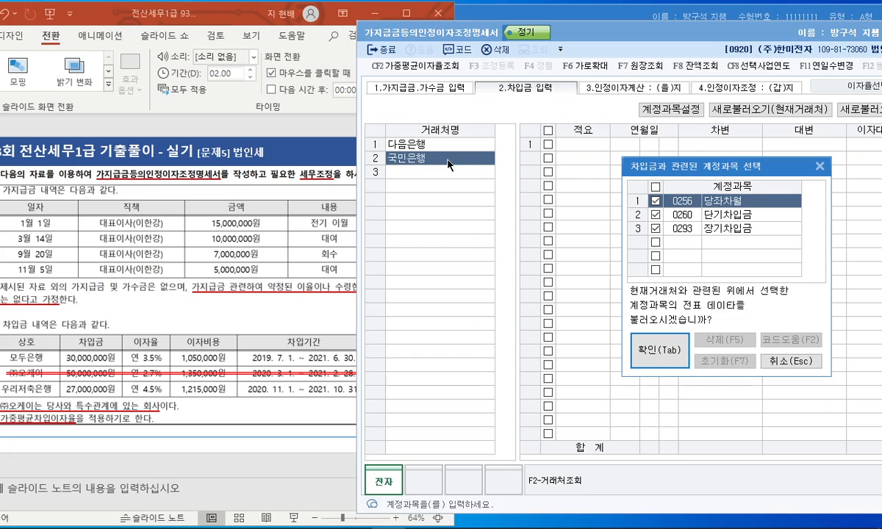
click(773, 357)
Add a 차입 entry for 국민은행 dated 2020-11-01 with 27,000,000 in 대변
click(585, 150)
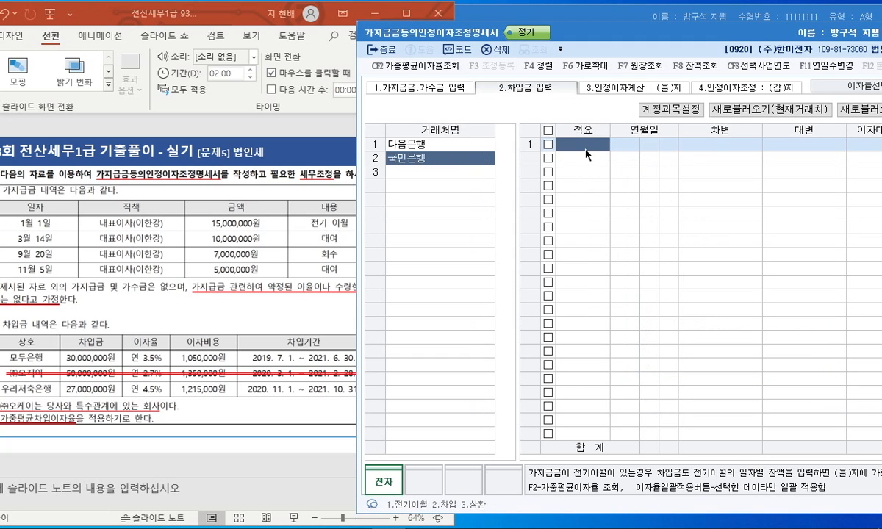
text(2)
key(Return)
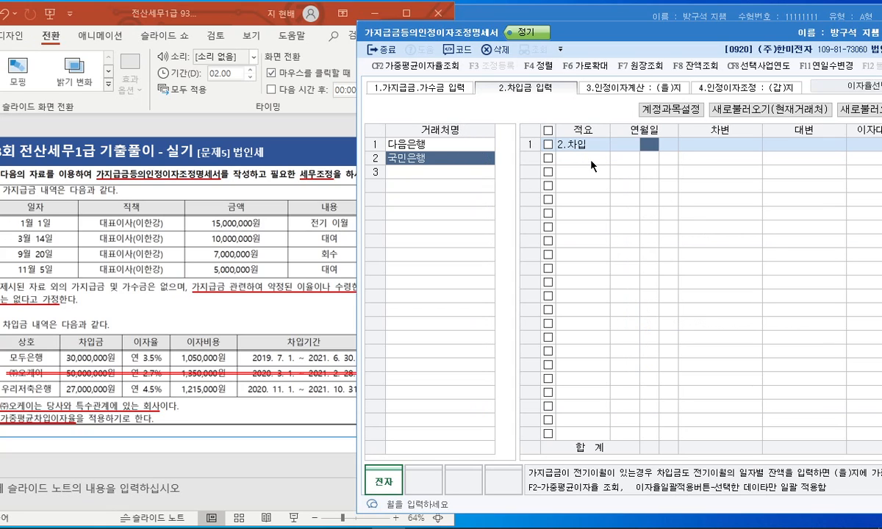
text(11 )
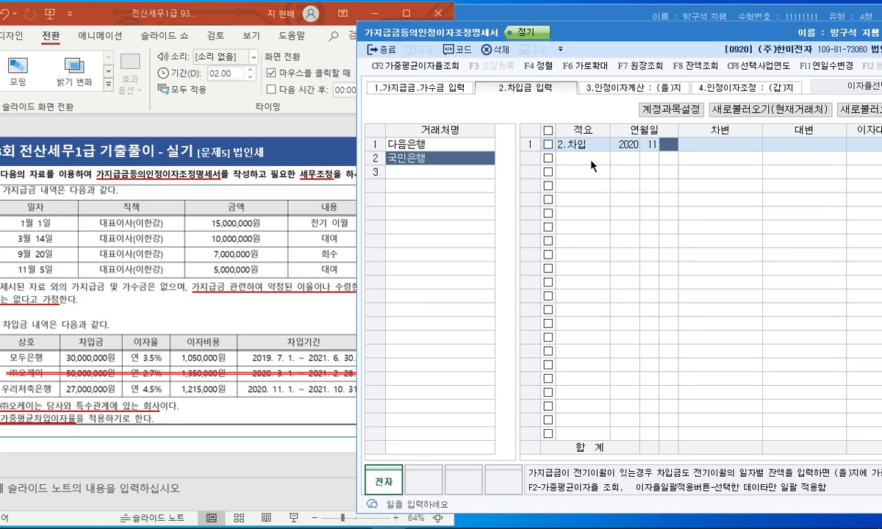
text(1)
key(Return)
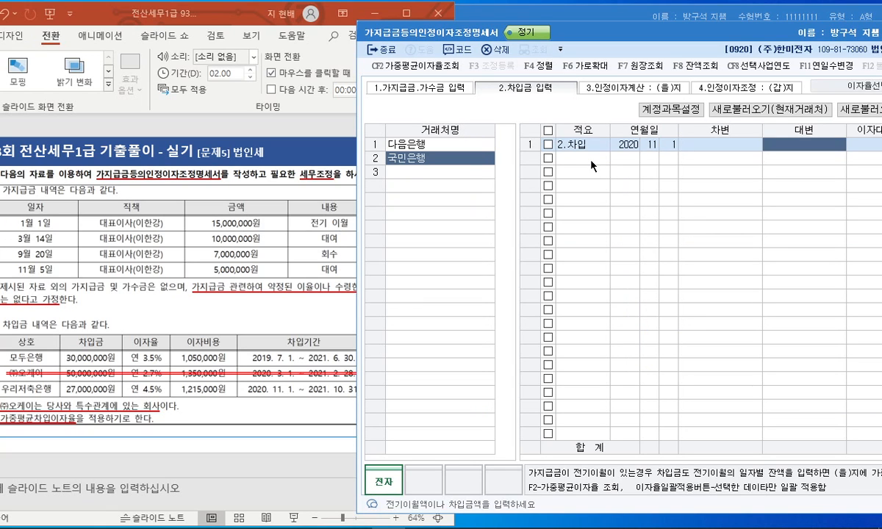
text(27000000)
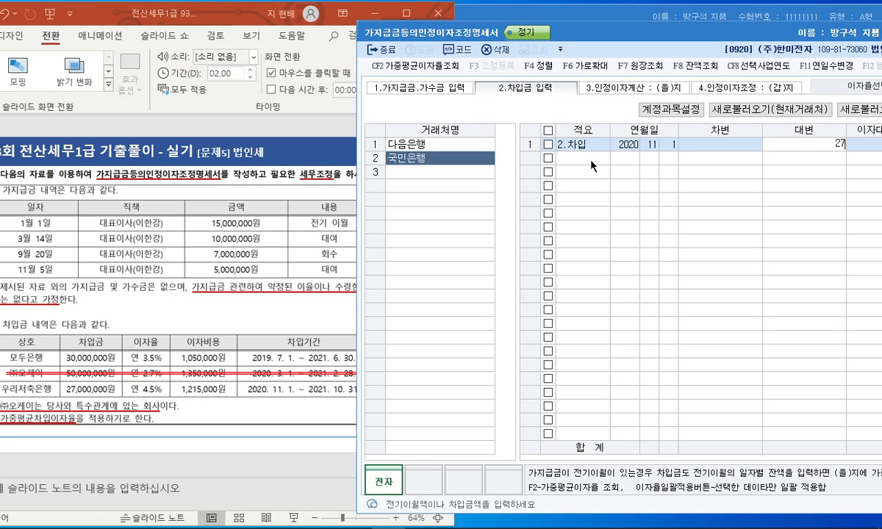
key(Return)
Review the borrowing entries of 다음은행 and 국민은행, and open the 인정이자계산 : (을)지 form
click(436, 141)
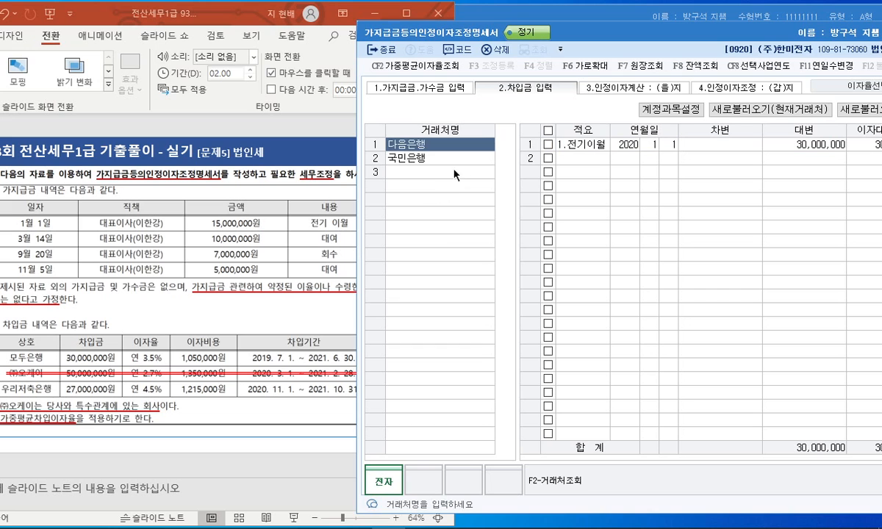
click(428, 159)
drag(575, 28, 452, 22)
click(483, 77)
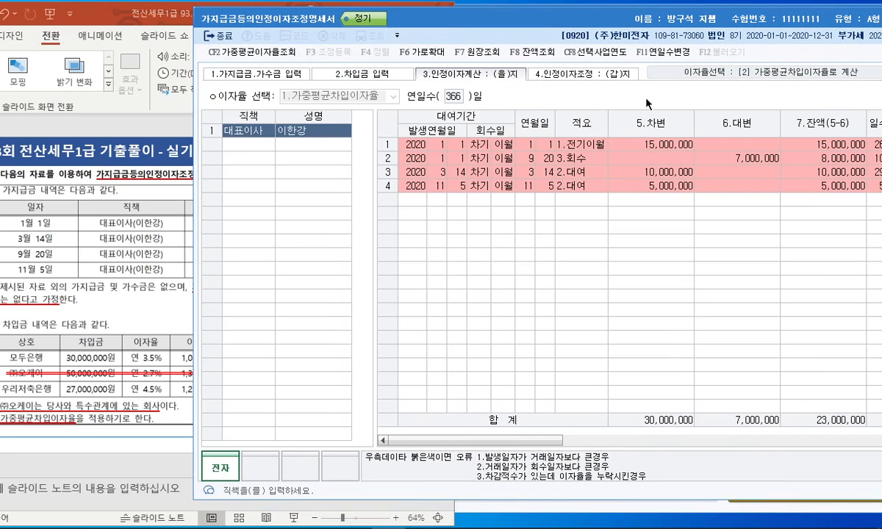
Review the interest rate options, the 인정이자계산 (을)지 and 인정이자조정 (갑)지 sheets, and the 가지급금 entries
drag(559, 21, 470, 21)
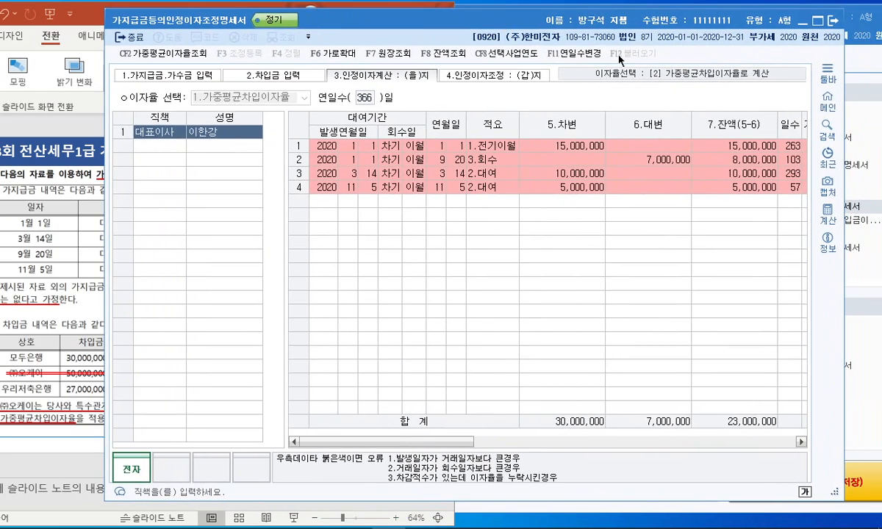
click(668, 74)
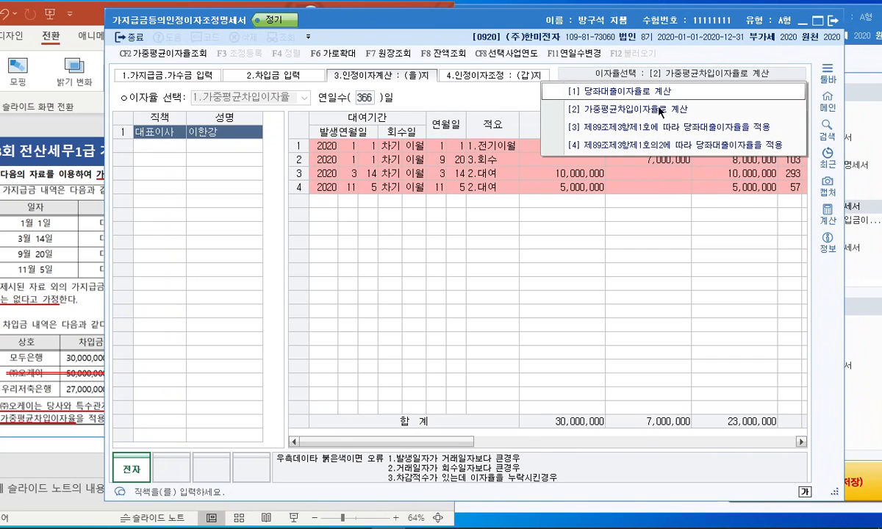
click(653, 269)
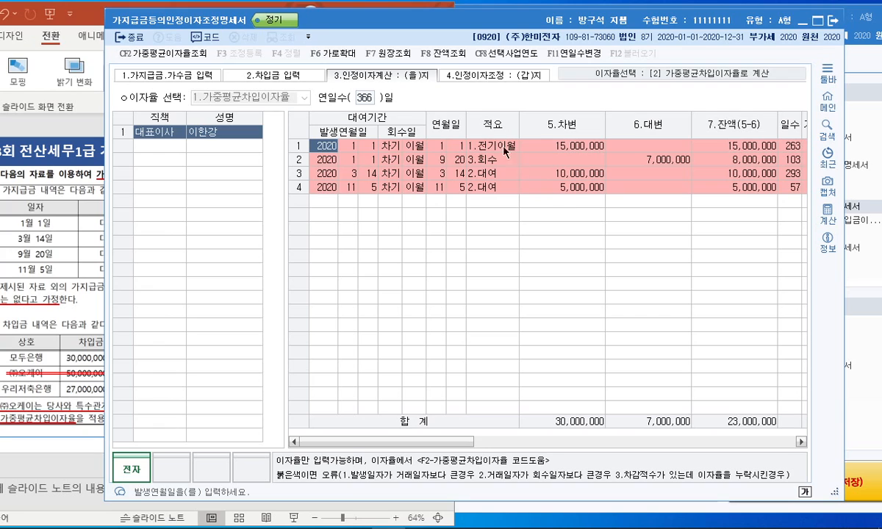
click(518, 75)
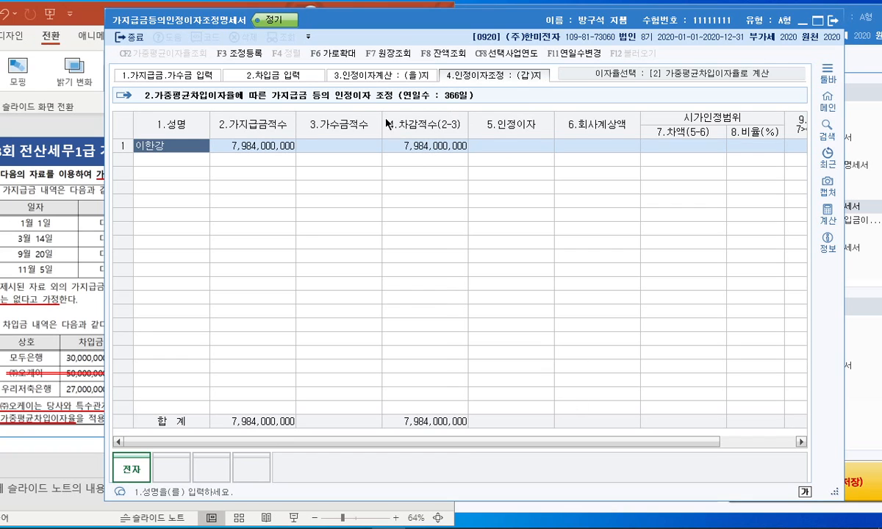
click(383, 78)
drag(508, 442, 389, 434)
click(180, 75)
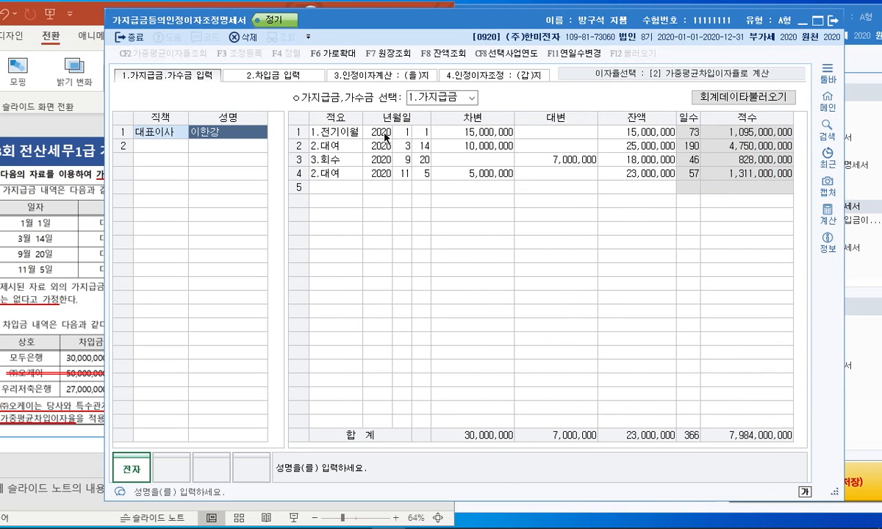
In 차입금 입력, set the interest rate of 다음은행's 전기이월 borrowing to 3.5%
drag(425, 18, 674, 23)
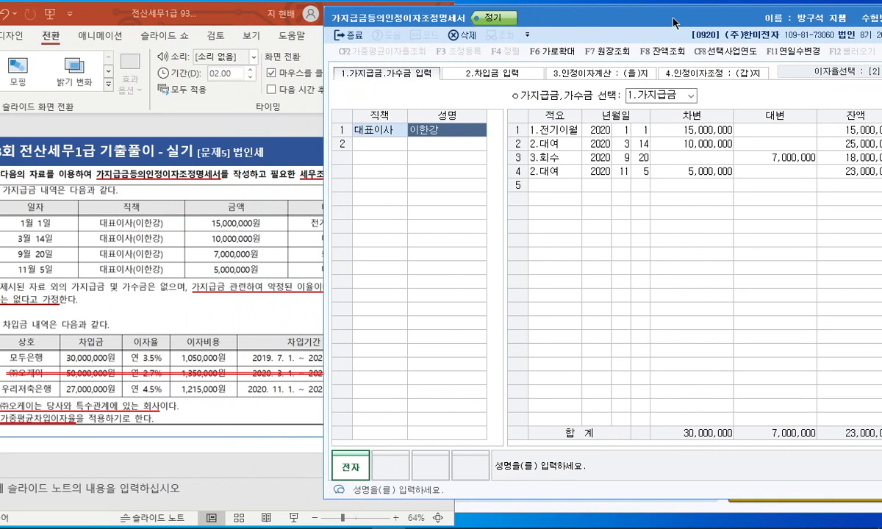
click(487, 72)
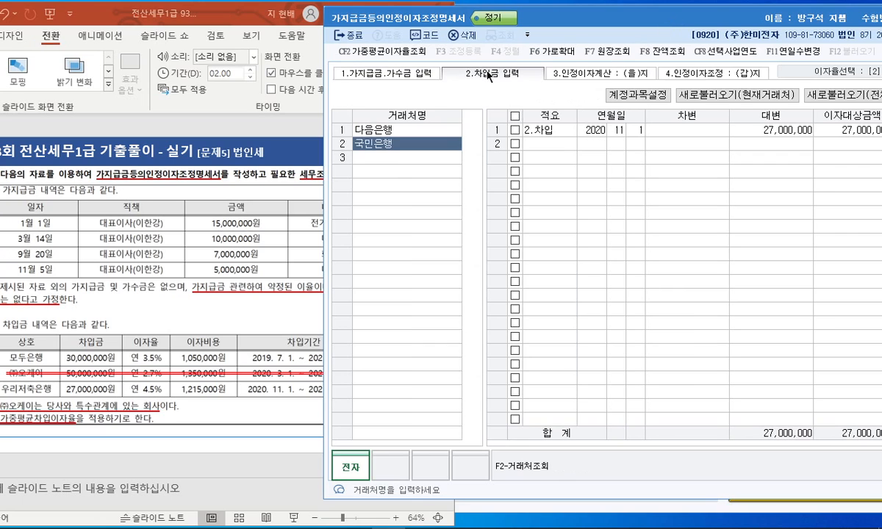
key(Up)
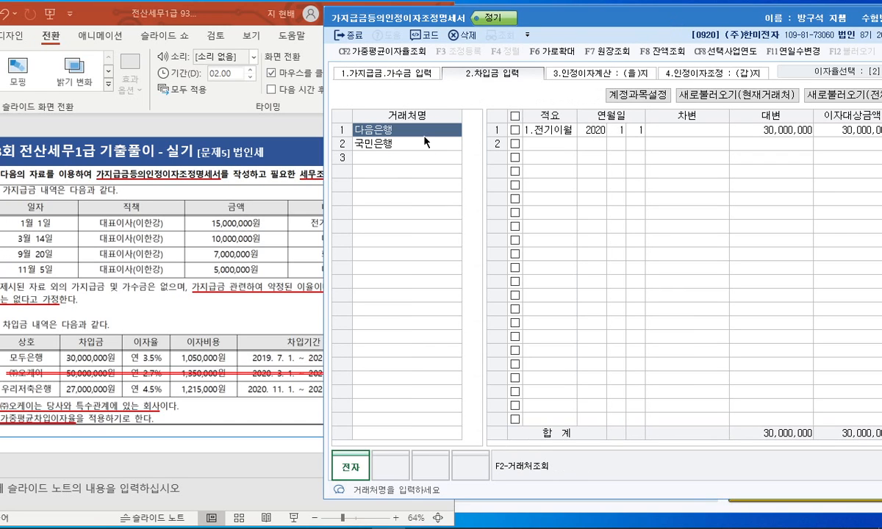
key(Down)
key(Down)
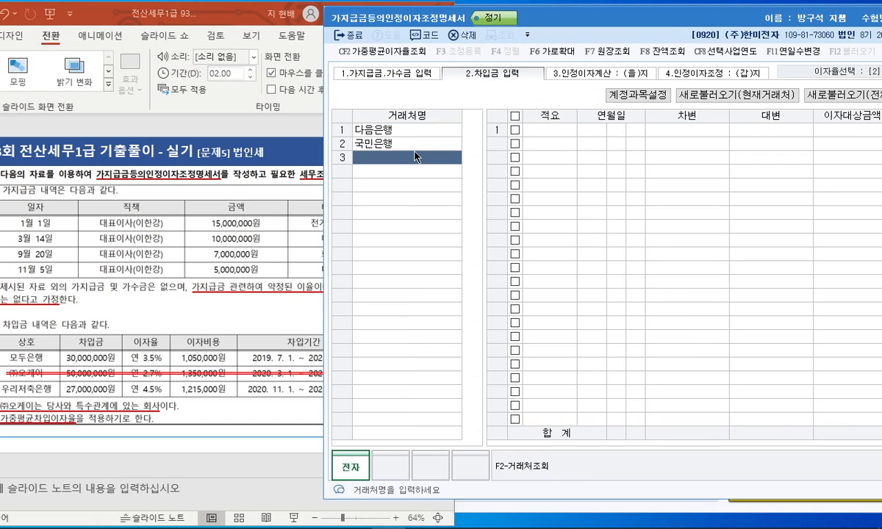
key(Up)
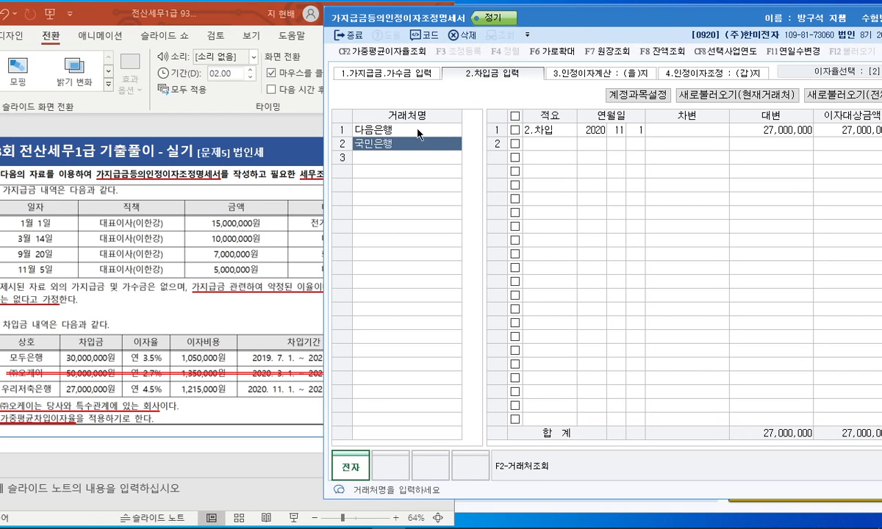
key(Up)
drag(572, 26, 450, 33)
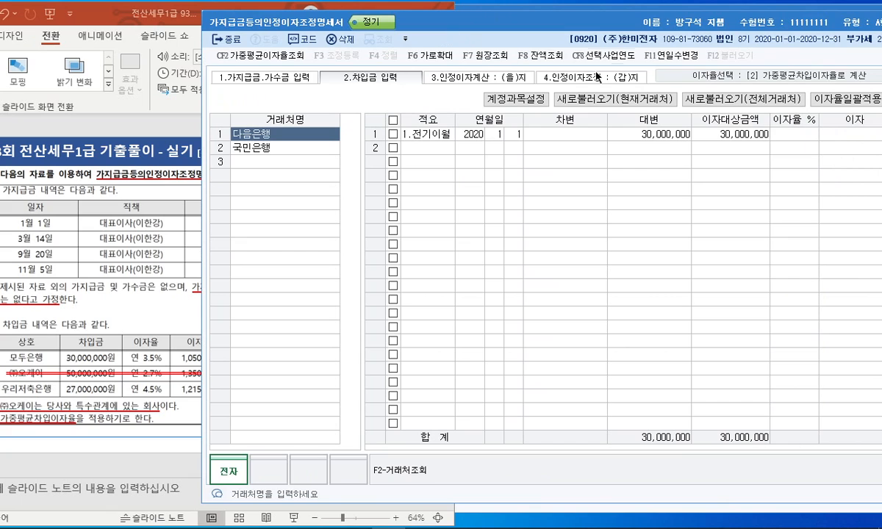
click(802, 135)
text(3.5)
key(Return)
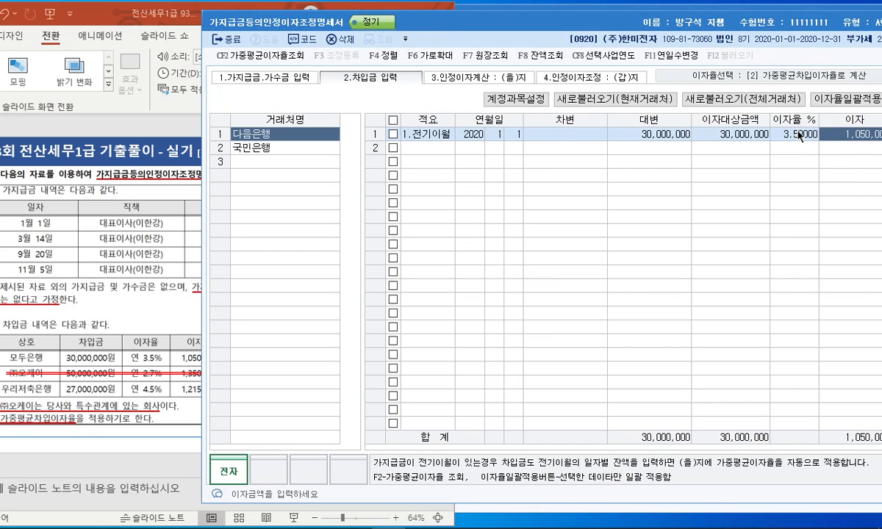
Set the interest rate of 국민은행's 차입 entry to 4.5%
click(288, 147)
click(788, 137)
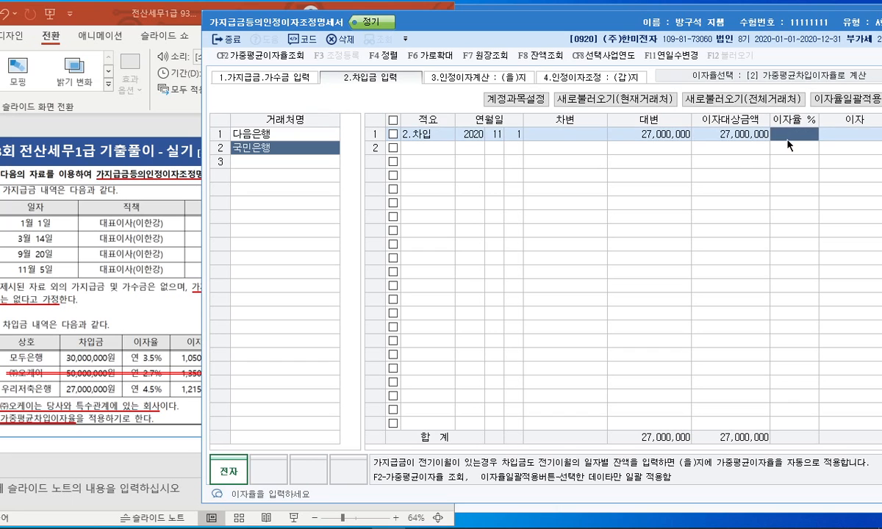
text(4.5)
key(Return)
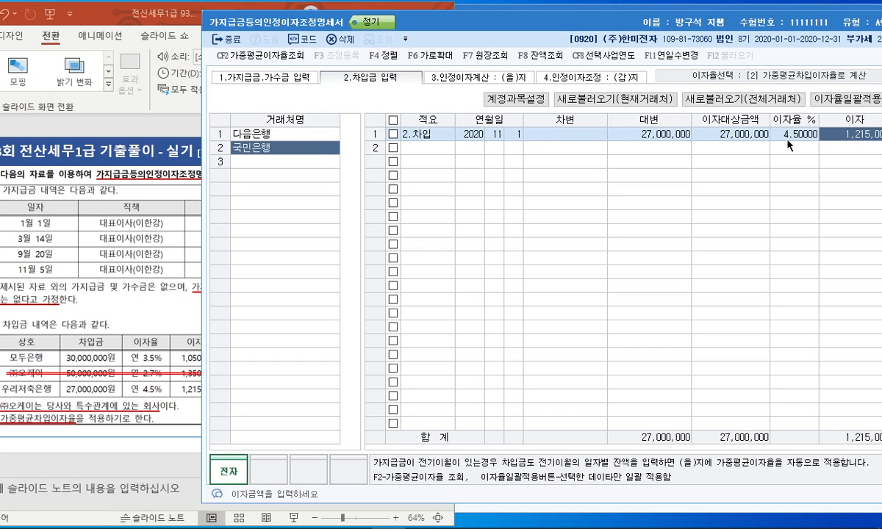
Check the calculated deemed interest in the (을)지 sheet and the adjustment amount in the (갑)지 sheet
drag(550, 23, 470, 21)
click(421, 75)
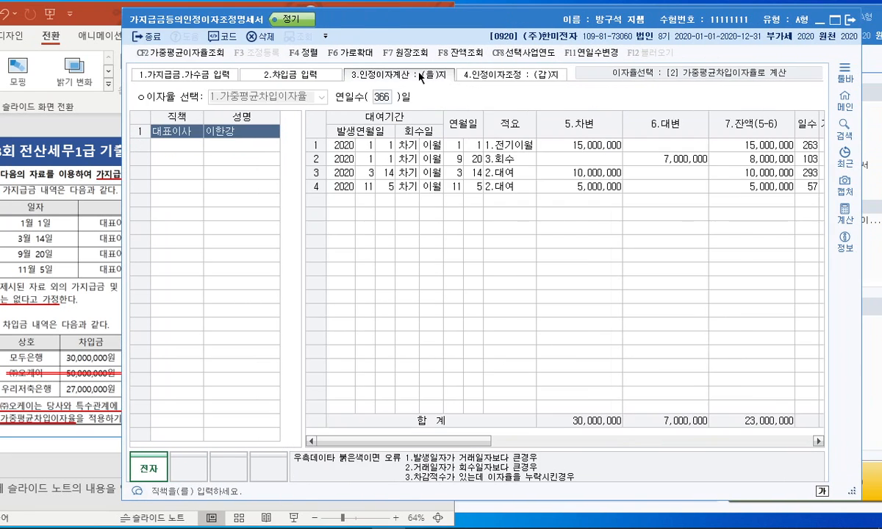
drag(484, 441, 784, 444)
click(484, 75)
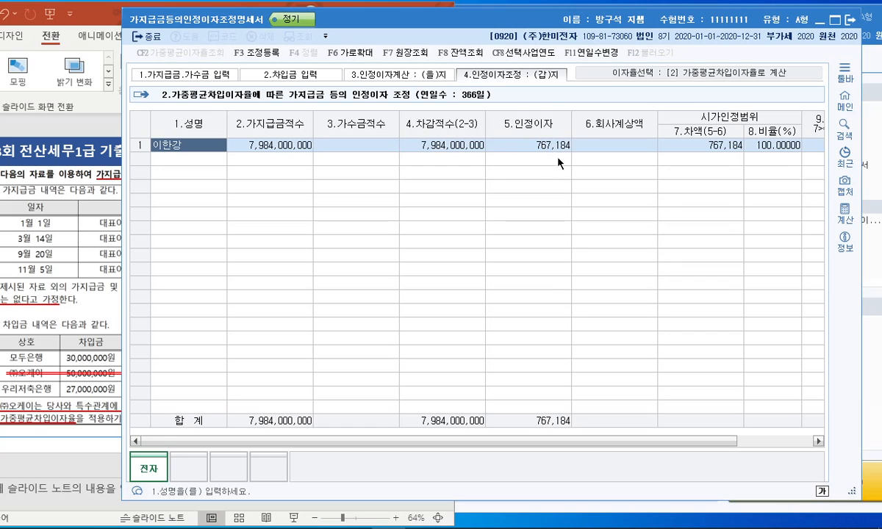
click(736, 442)
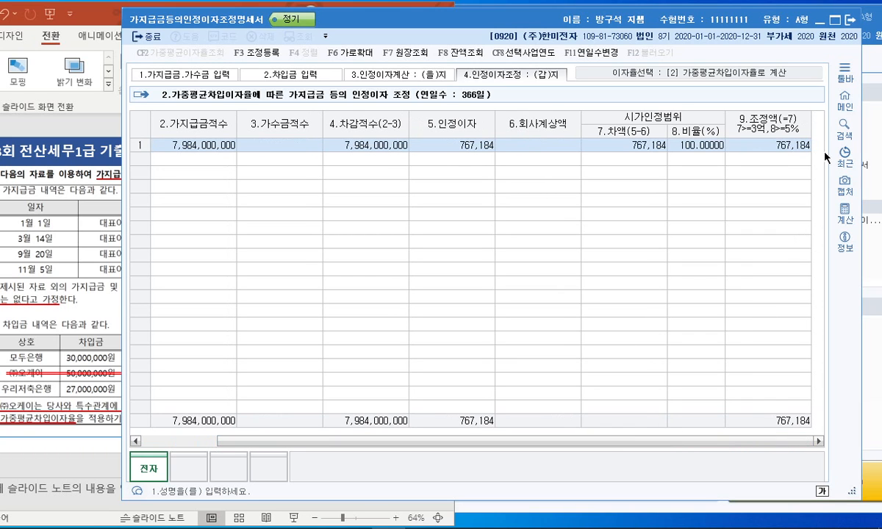
In 조정 등록, add a direct-input 익금산입 및 손금불산입 item named 대표이사 가지급금인정이자
click(253, 52)
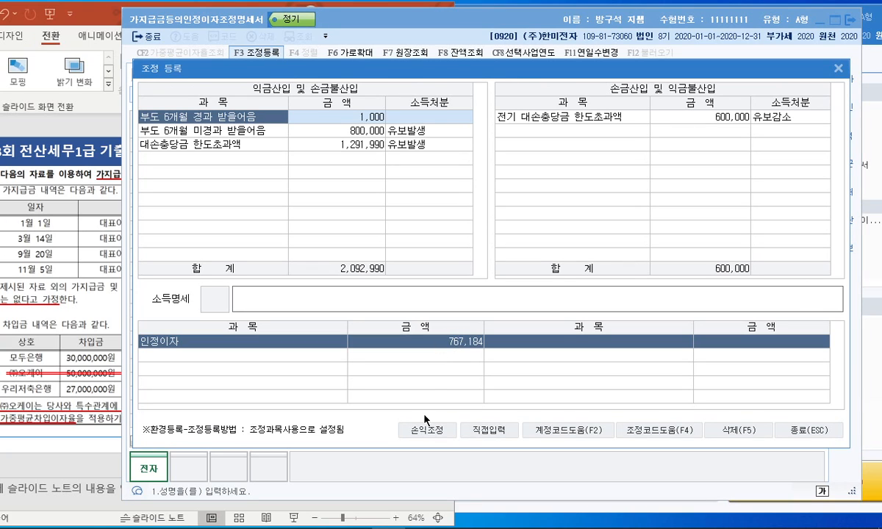
click(489, 430)
click(260, 159)
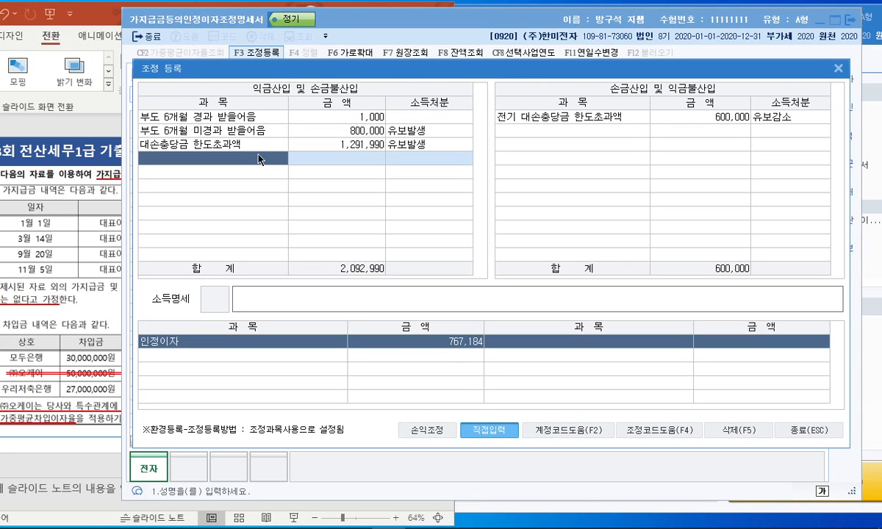
text(대표이사 ㄱ)
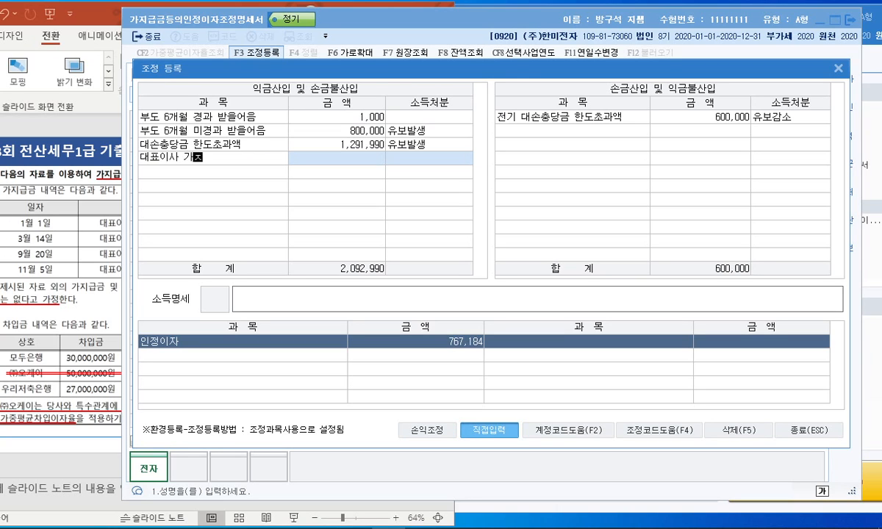
key(BackSpace)
key(BackSpace)
key(BackSpace)
key(BackSpace)
key(BackSpace)
key(BackSpace)
text(대표이사 가지급금인정이자)
key(Return)
Set the new item's amount to 767,184 and its 소득처분 to 상여, and close the adjustment dialog and the statement
text(767184)
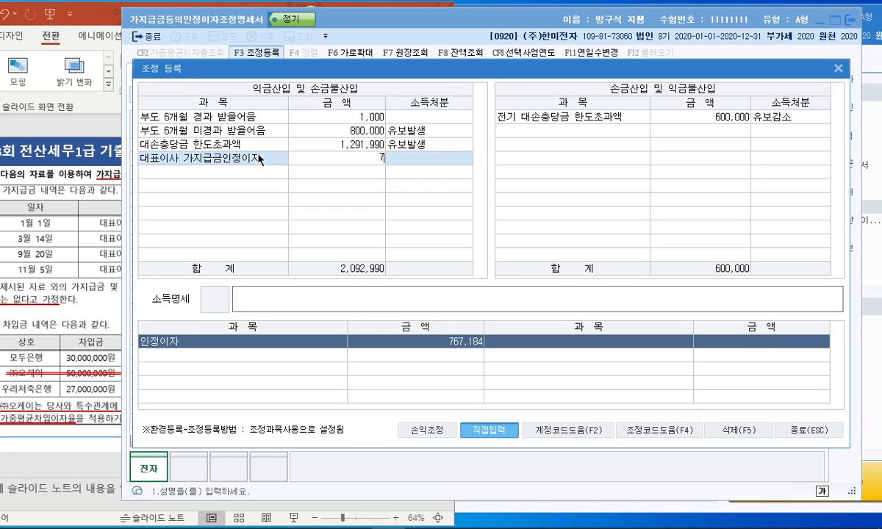
key(Return)
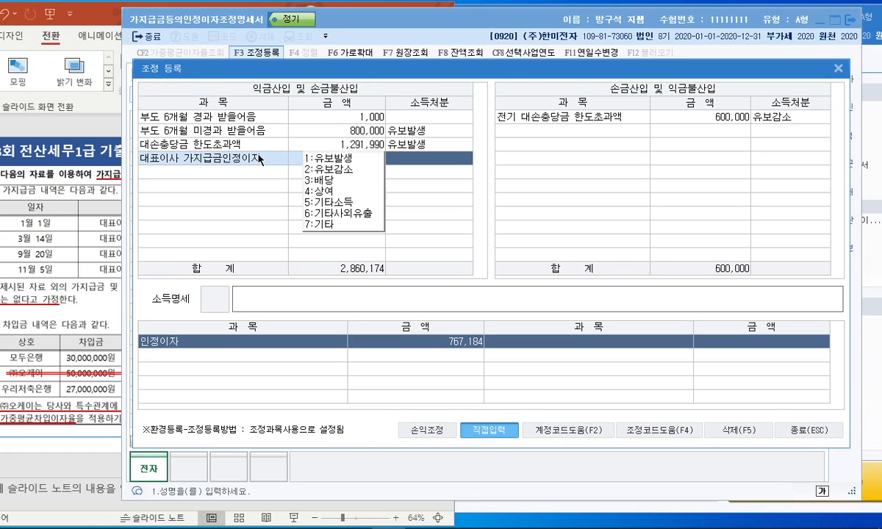
click(325, 193)
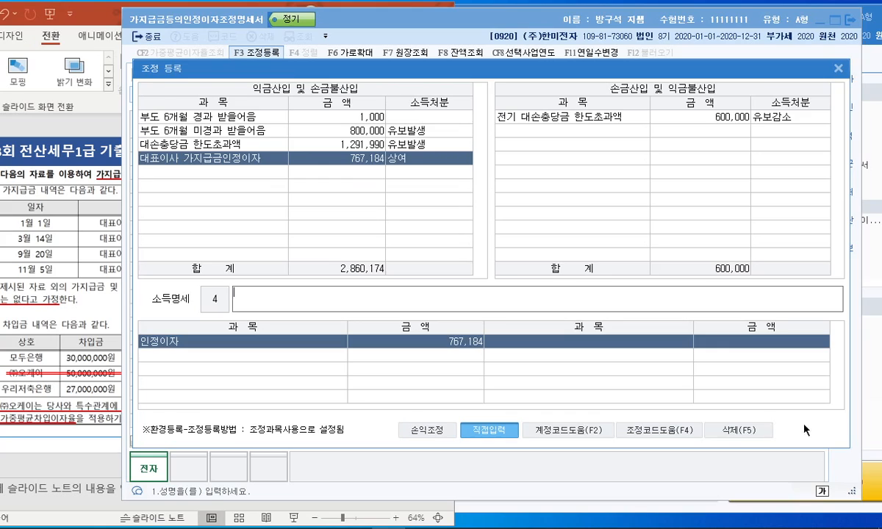
key(Escape)
click(853, 22)
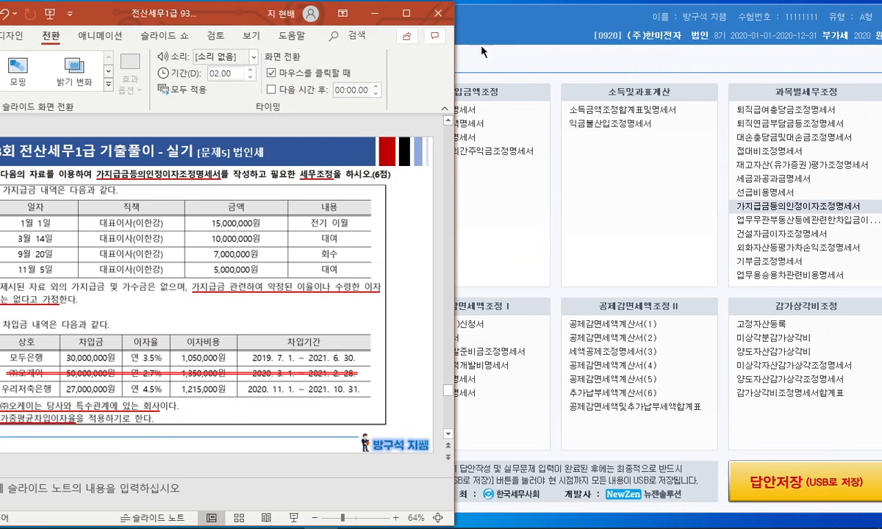
Switch to PowerPoint and present slide 34 to examine problem [3]'s rental fee, lease period, driving log and insurance conditions
click(397, 11)
scroll(74, 353, down, 3)
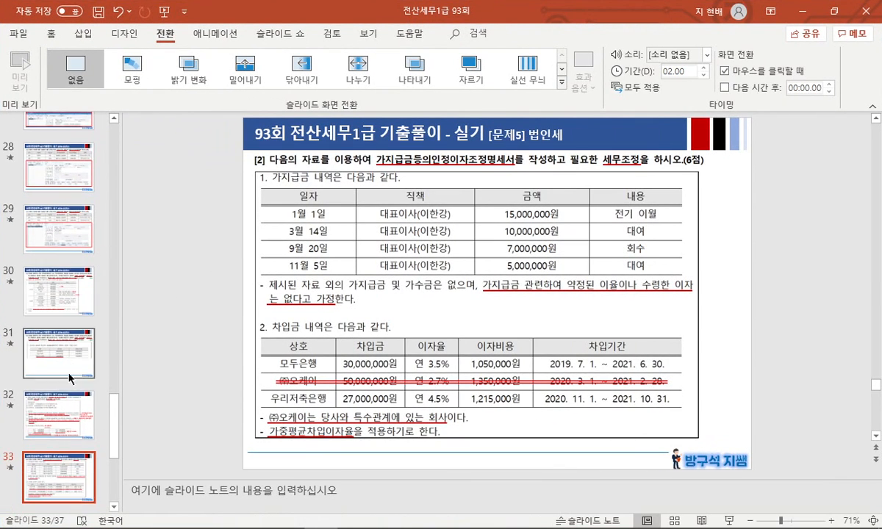
click(62, 412)
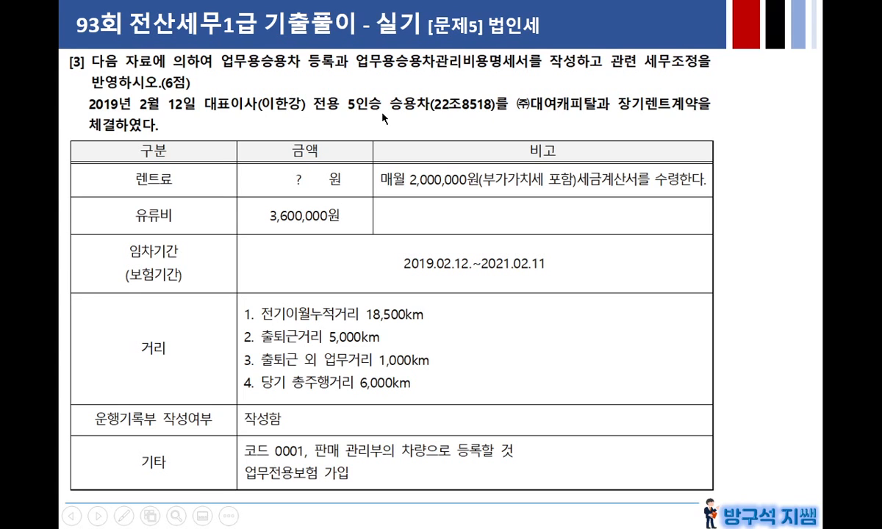
drag(205, 67, 530, 67)
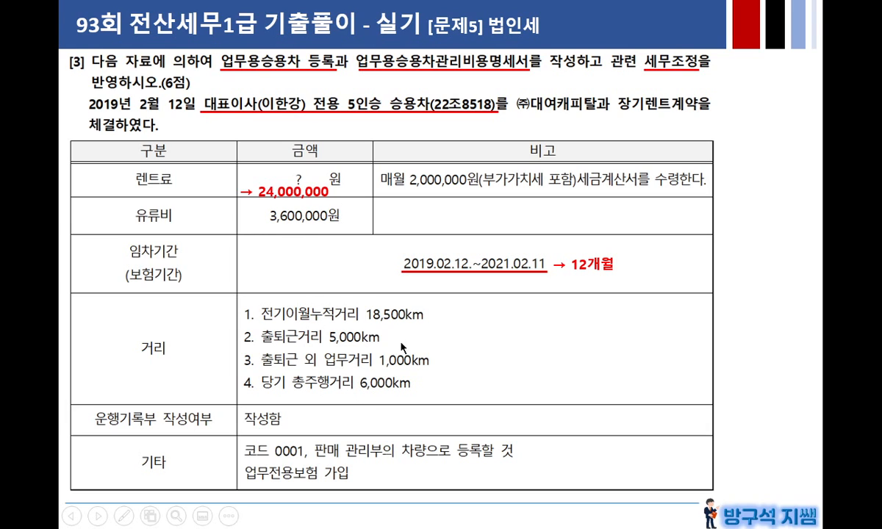
drag(248, 427, 278, 427)
drag(246, 481, 345, 479)
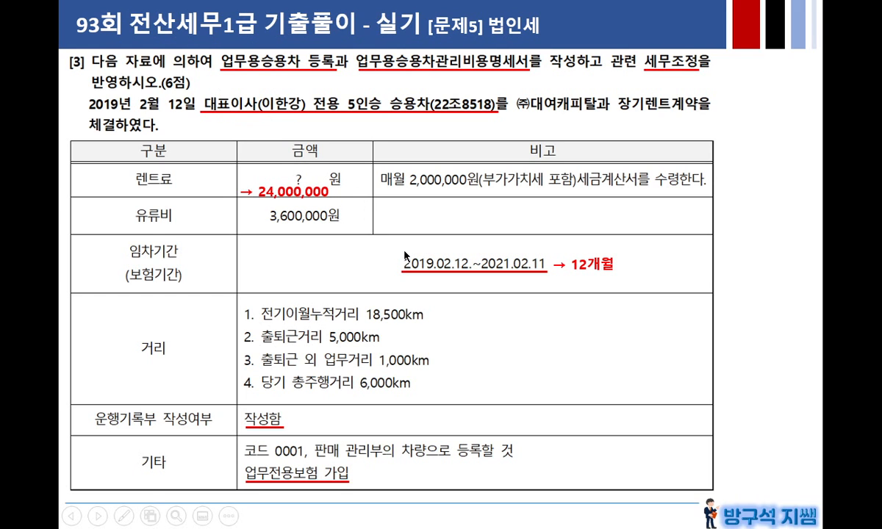
key(Escape)
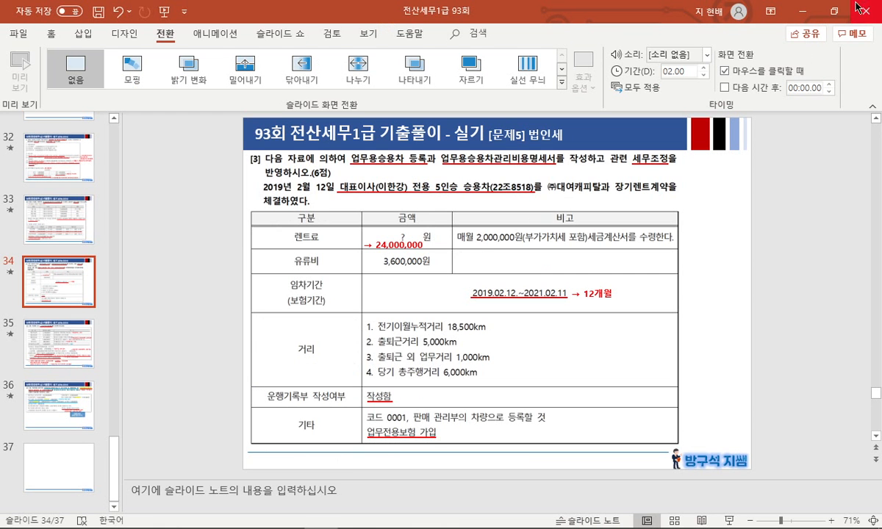
Switch to the tax program, open 업무용승용차관련비용명세서 and launch 업무용승용차등록 from it, keeping the problem slide in view
click(832, 9)
click(649, 246)
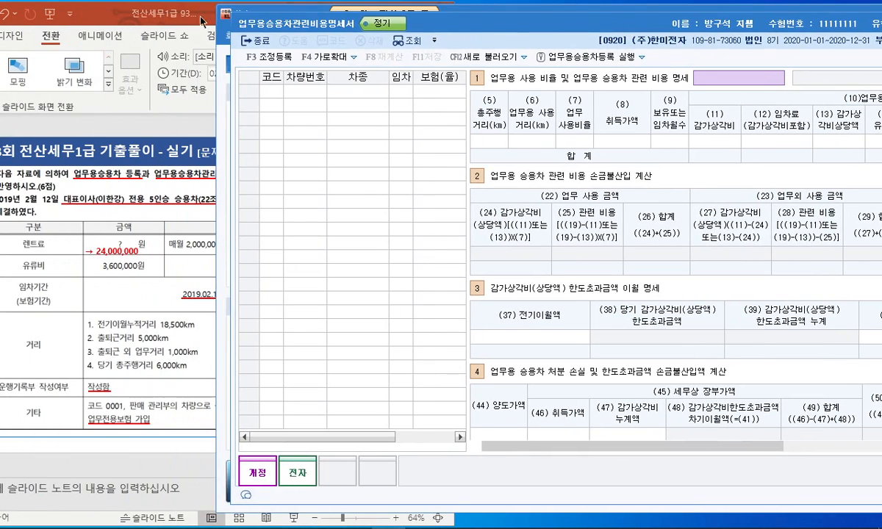
click(202, 22)
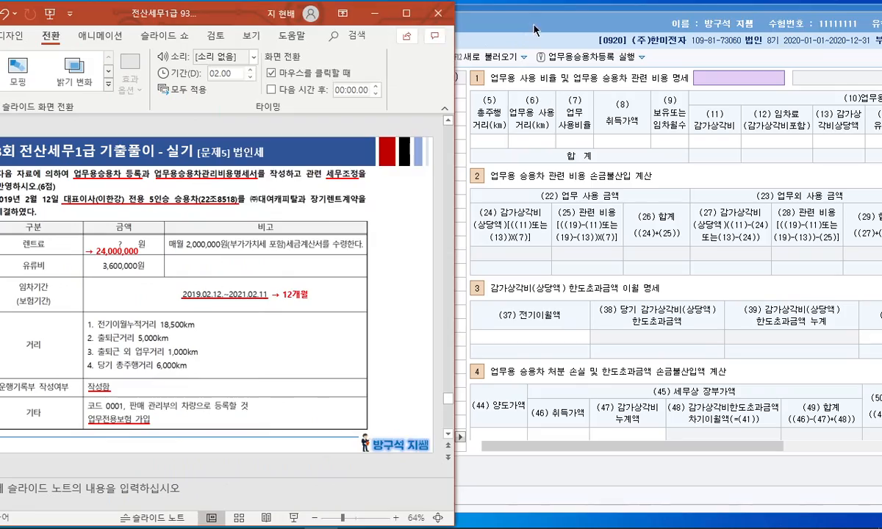
click(506, 28)
drag(507, 26, 312, 28)
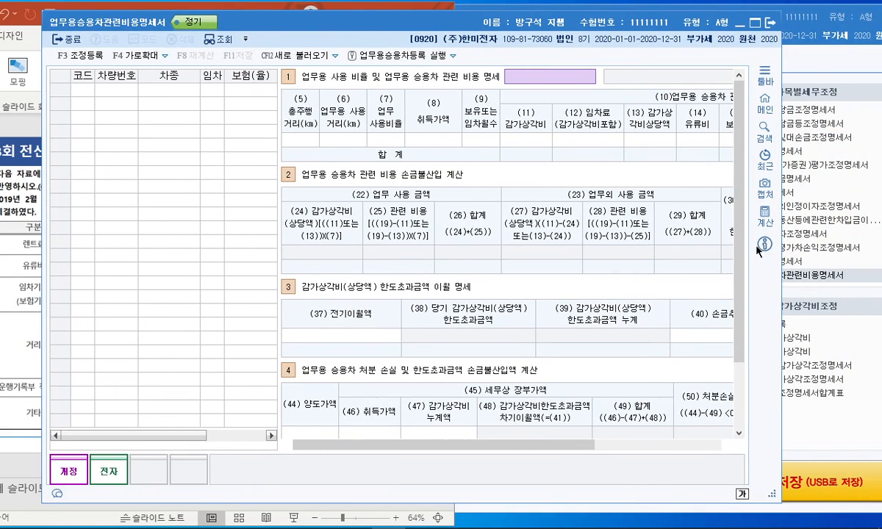
drag(489, 23, 658, 22)
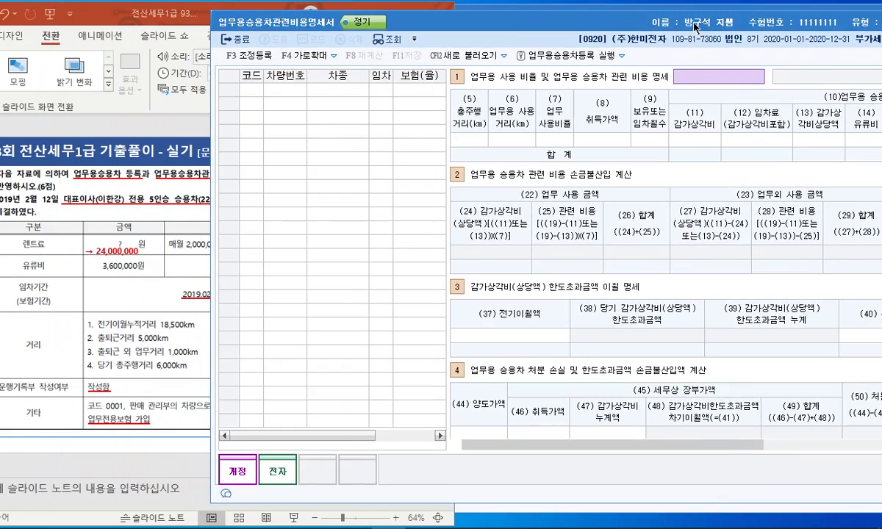
click(542, 55)
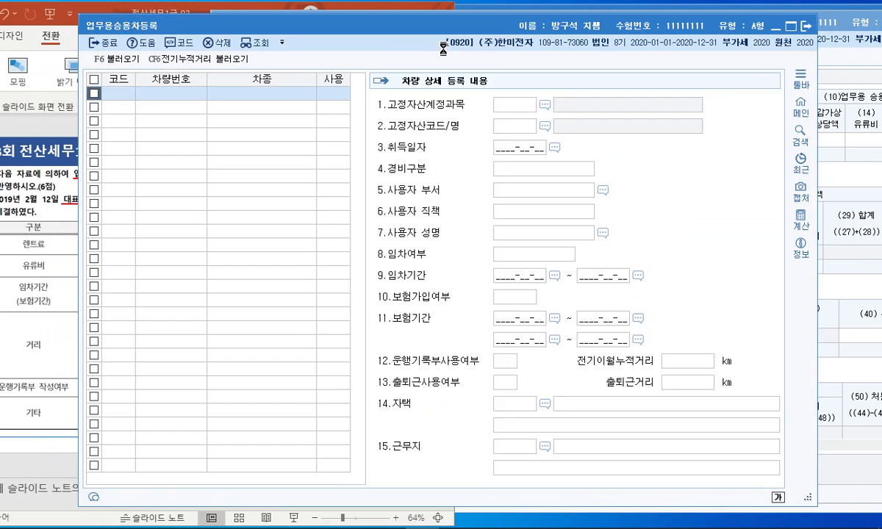
drag(374, 30, 533, 29)
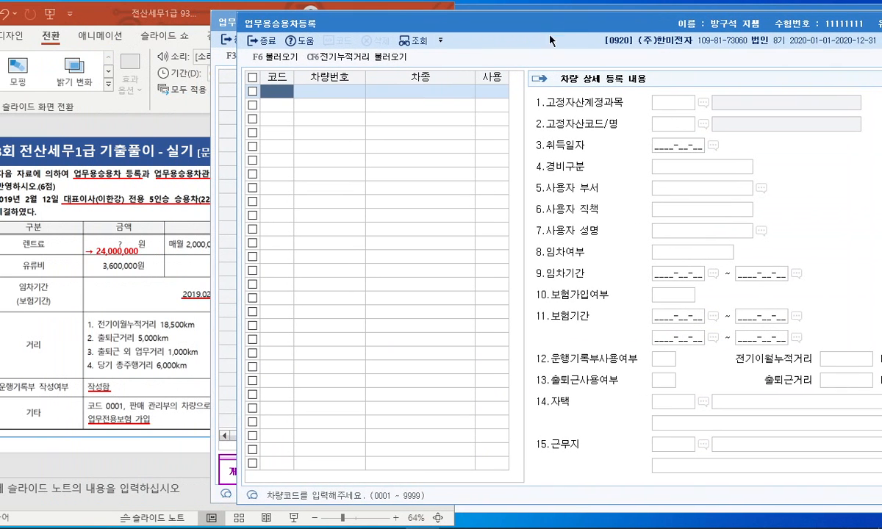
Register a vehicle under code 0001 with 차량번호 22조8518, as given in the problem slide
text(0001)
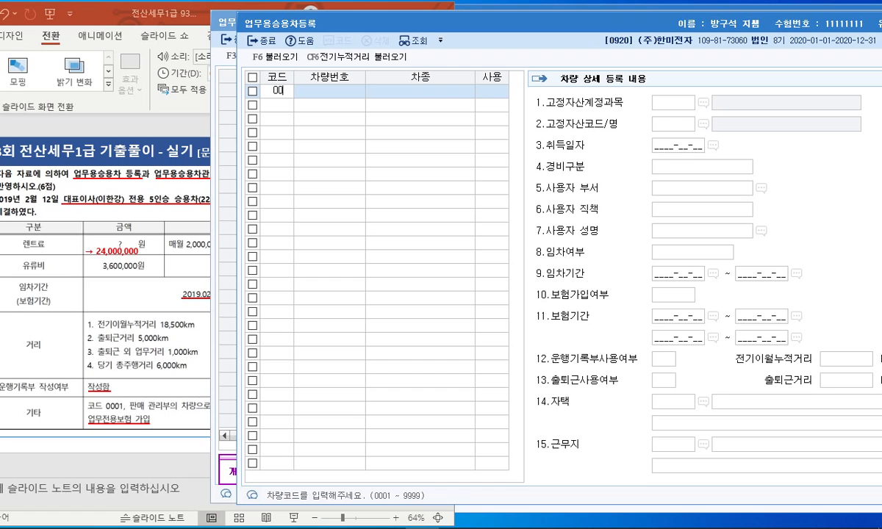
key(Return)
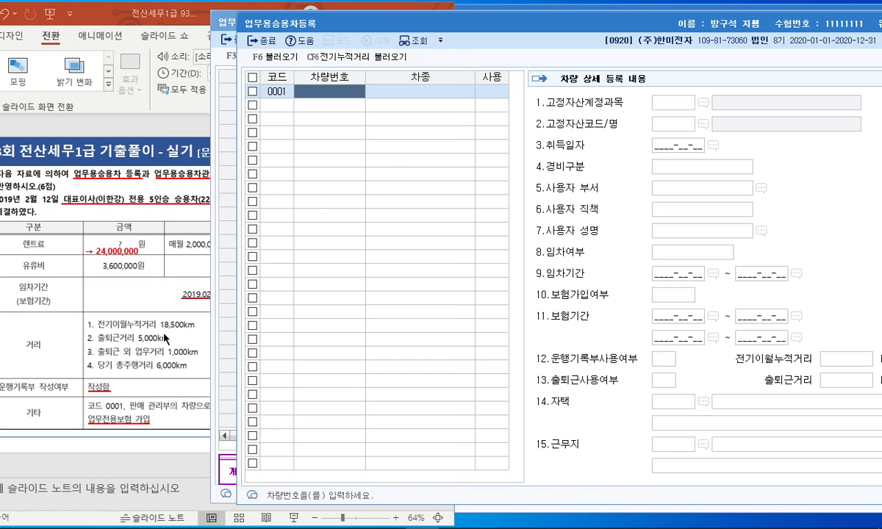
click(156, 319)
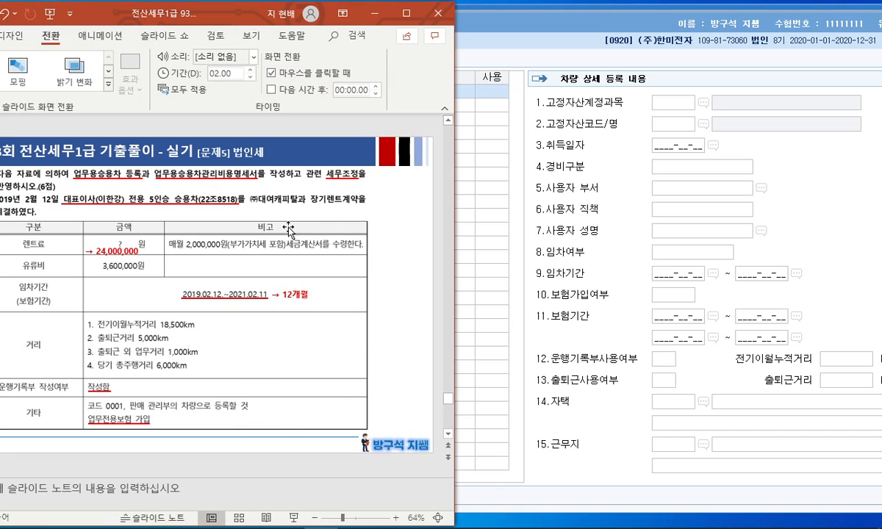
scroll(270, 212, up, 4)
scroll(294, 263, up, 2)
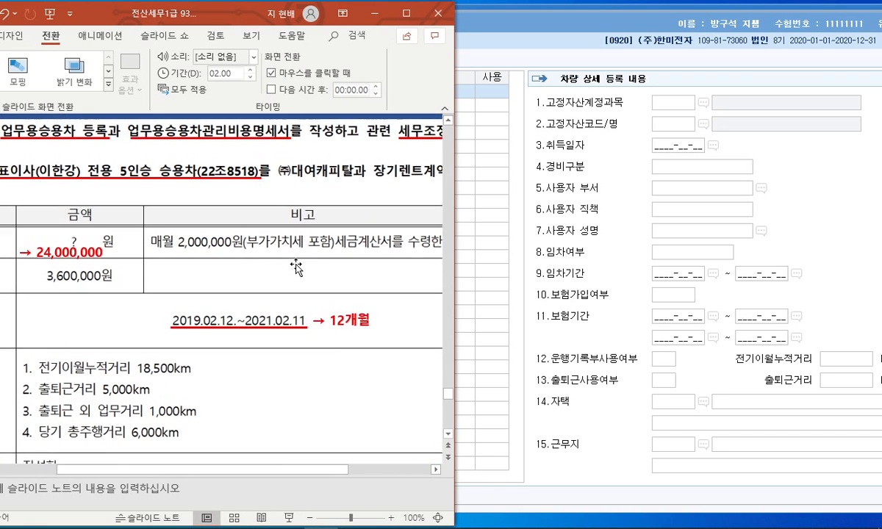
click(500, 183)
drag(370, 24, 466, 27)
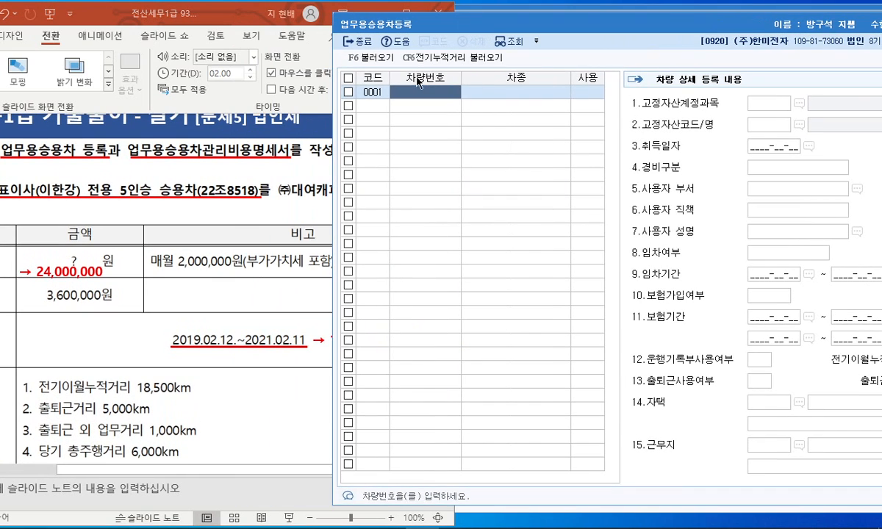
text(22조85)
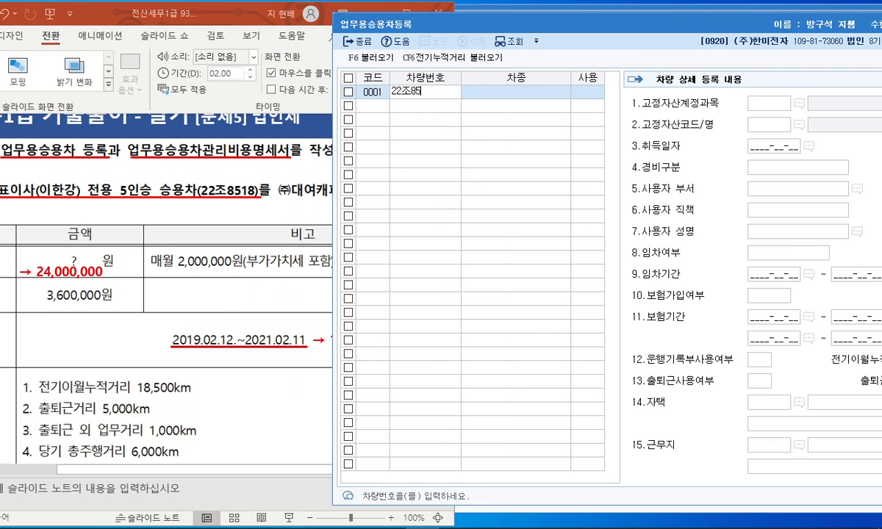
text(18)
key(Return)
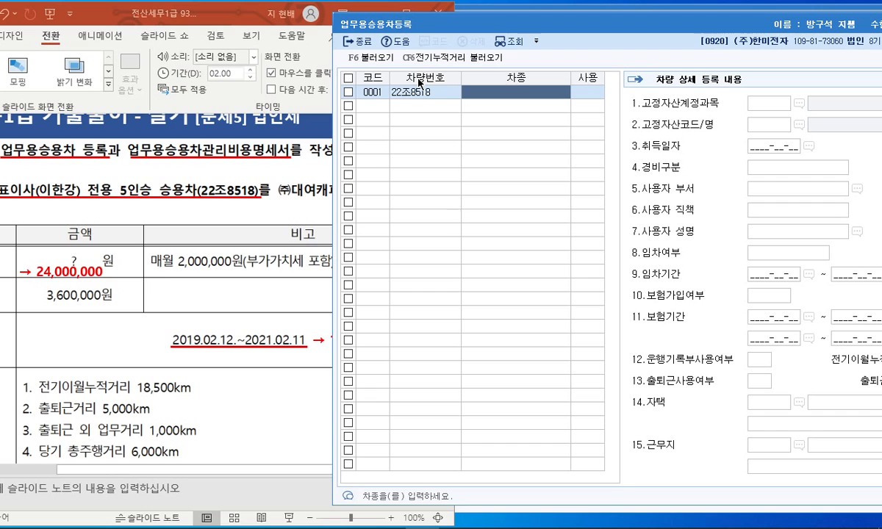
Set the vehicle's 차종 to 승용차 and accept 사용 as its status
click(222, 206)
scroll(235, 202, down, 3)
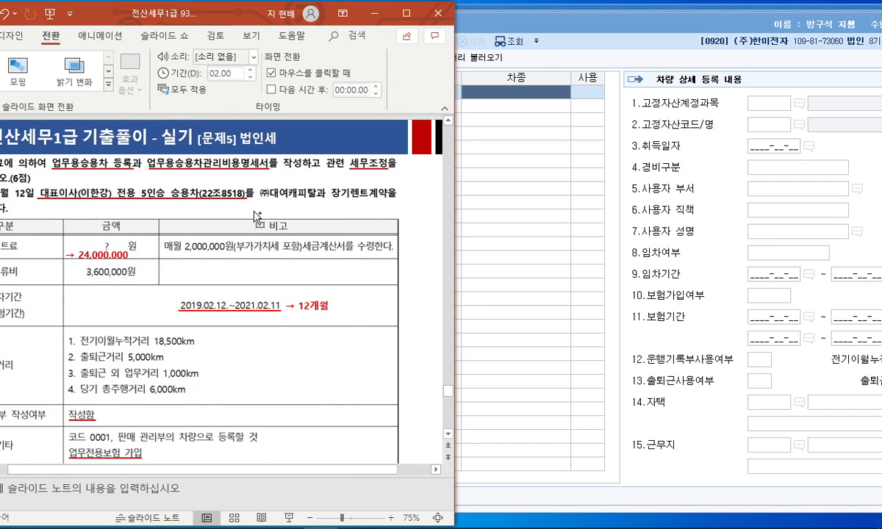
click(514, 93)
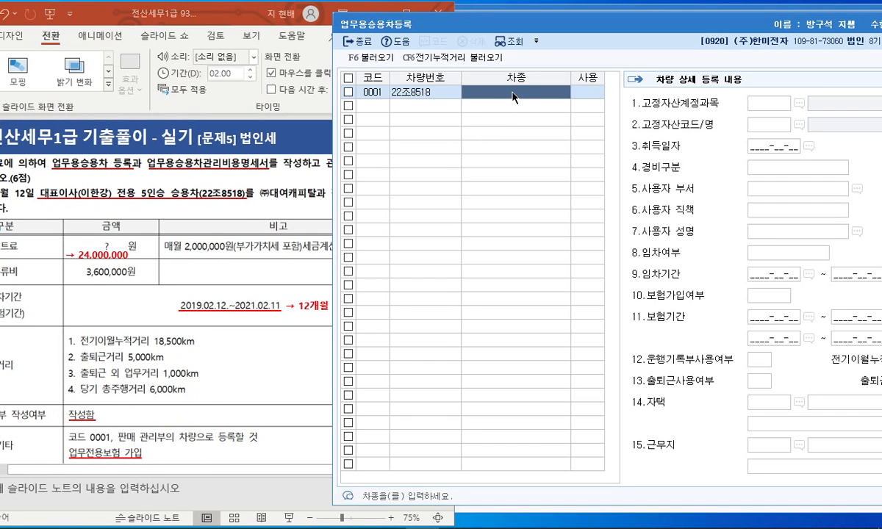
text(ㅅ)
text(용차)
key(Return)
key(Return)
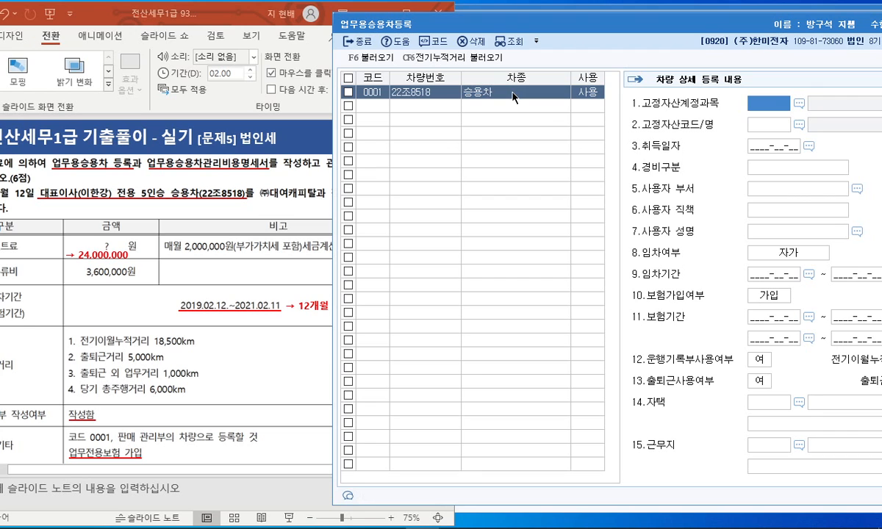
Set 고정자산계정과목 to 0208 차량운반구, look up the 고정자산코드 list and close it without a selection
drag(642, 27, 622, 28)
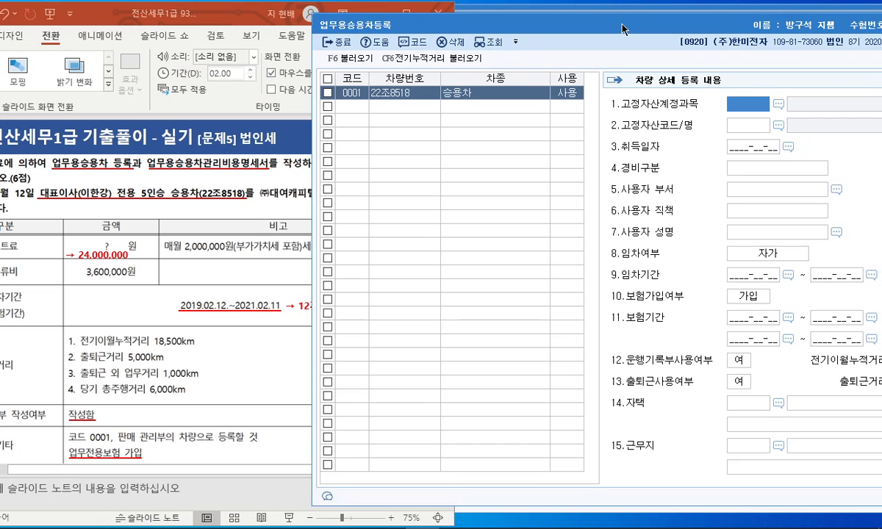
click(777, 102)
text(차량운반)
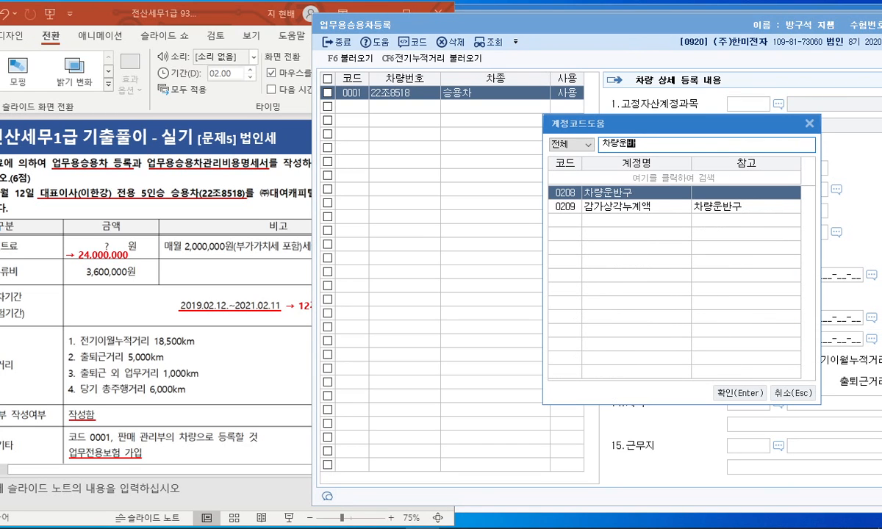
key(Return)
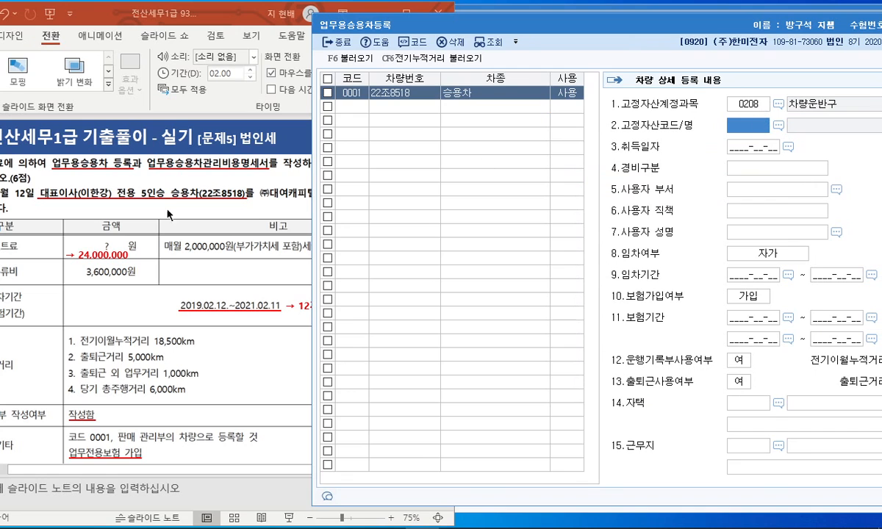
double_click(728, 120)
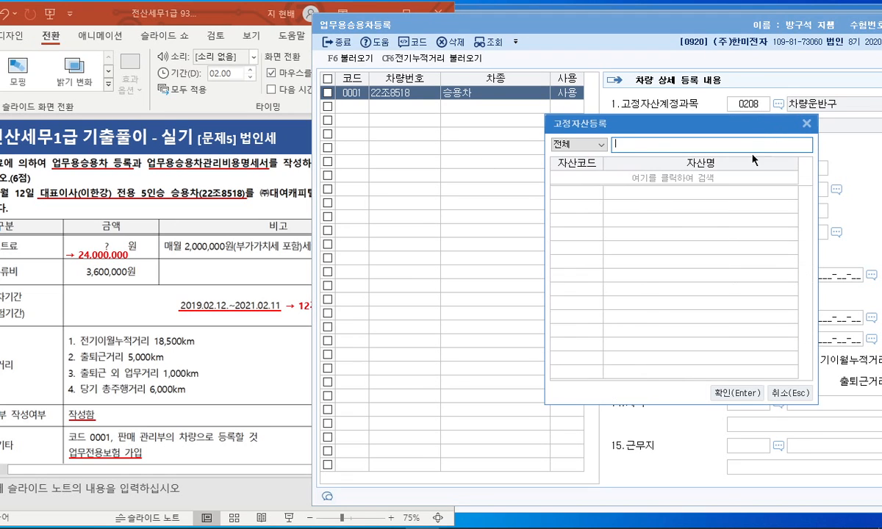
click(805, 126)
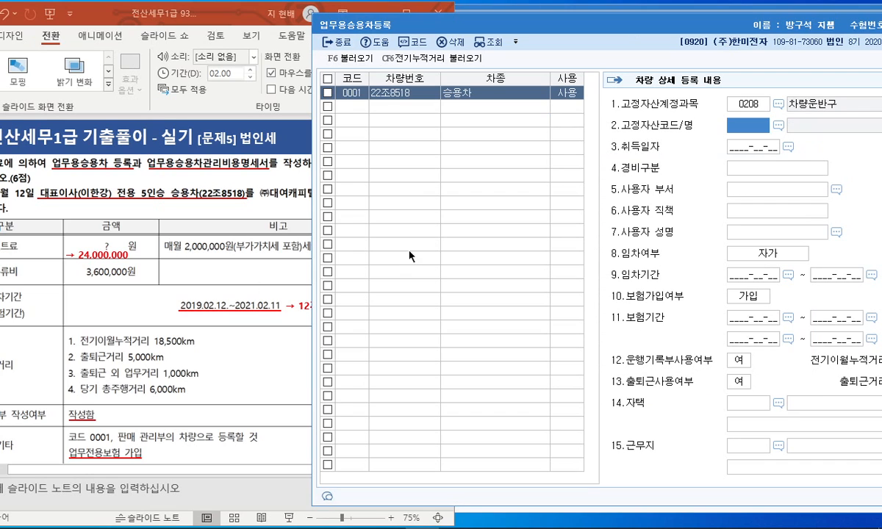
Set the vehicle's 취득일자 to 2019-02-12 and its 경비구분 to 6.800번대/판관비
click(762, 144)
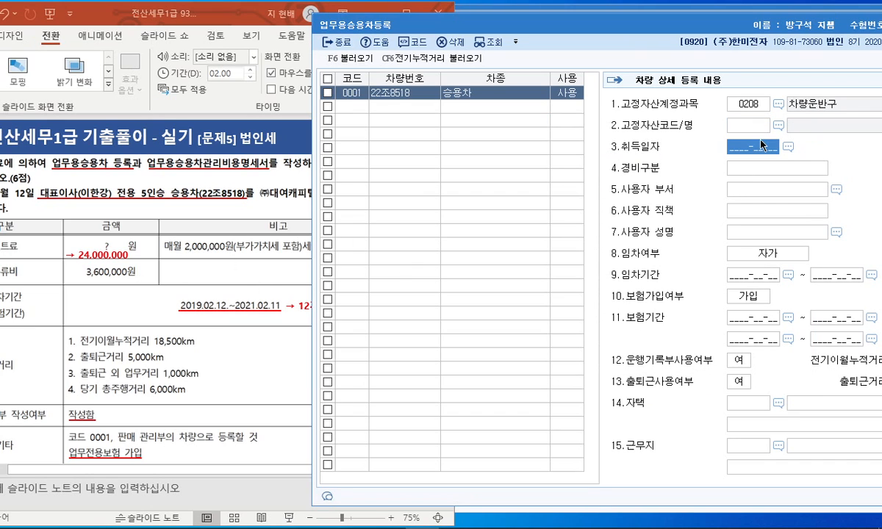
text(20190212)
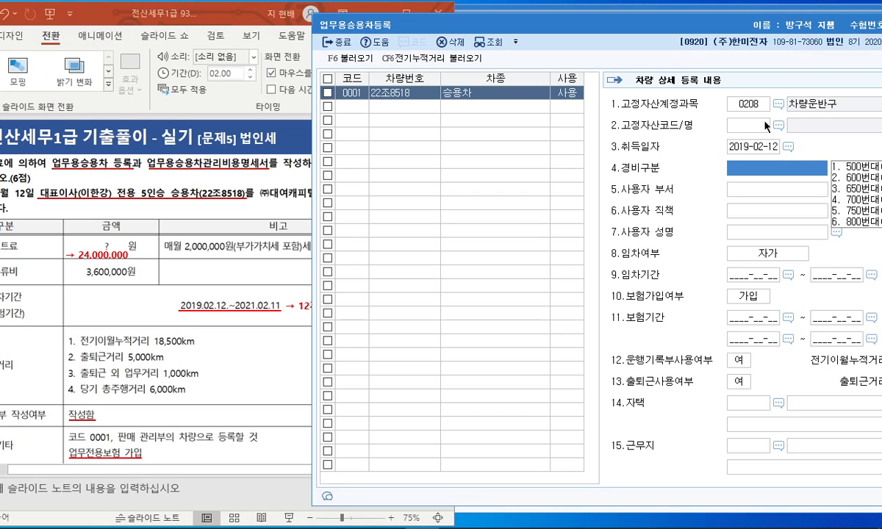
click(853, 222)
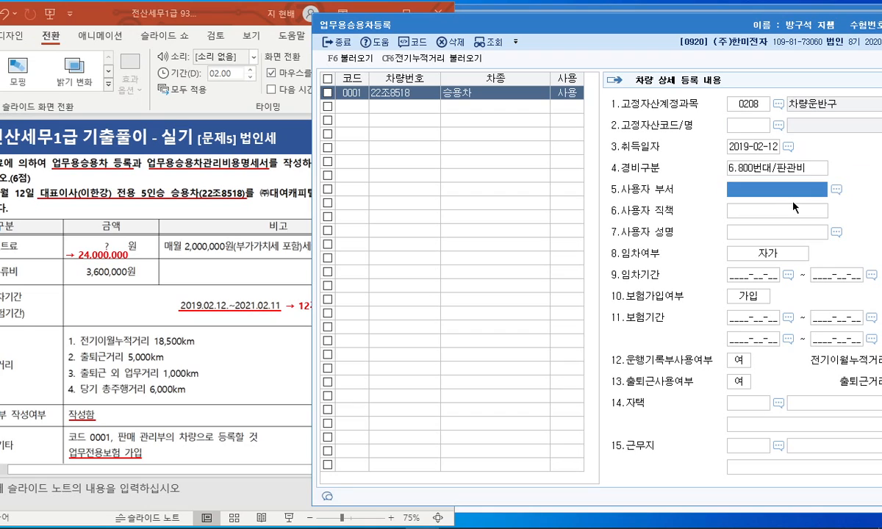
Set 사용자 직책 to 대표이사, enter the vehicle user's full name, and set 임차여부 to 렌트
click(770, 211)
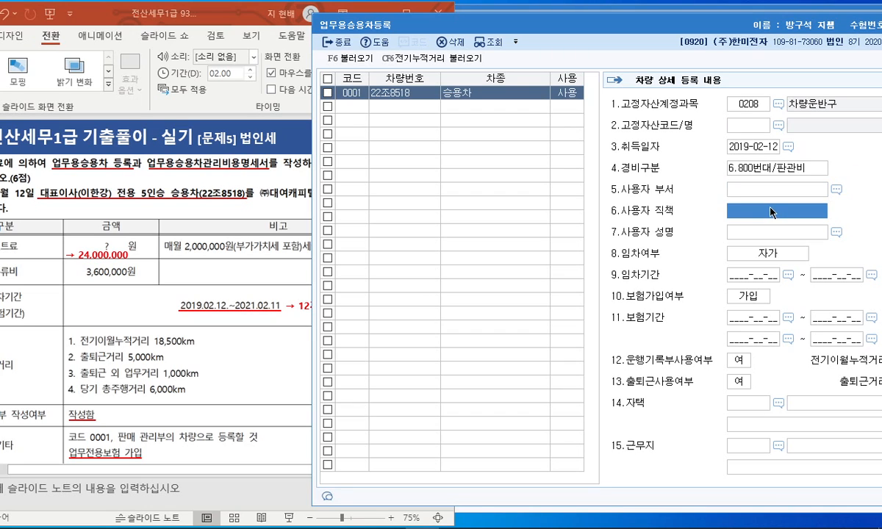
text(대표이사)
key(Return)
text(이한강)
key(Return)
key(Down)
key(Return)
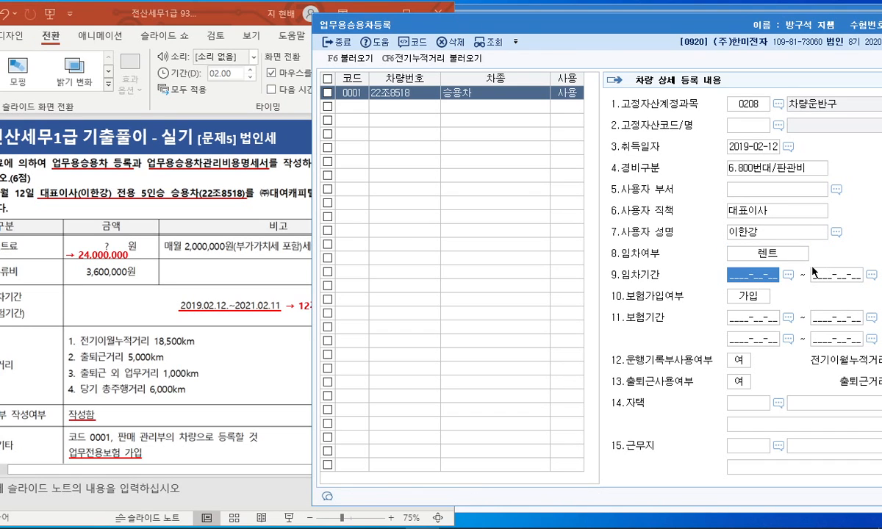
Set the 임차기간 to 2019-02-12 ~ 2021-02-11 and 보험가입여부 to 가입
text(20190212)
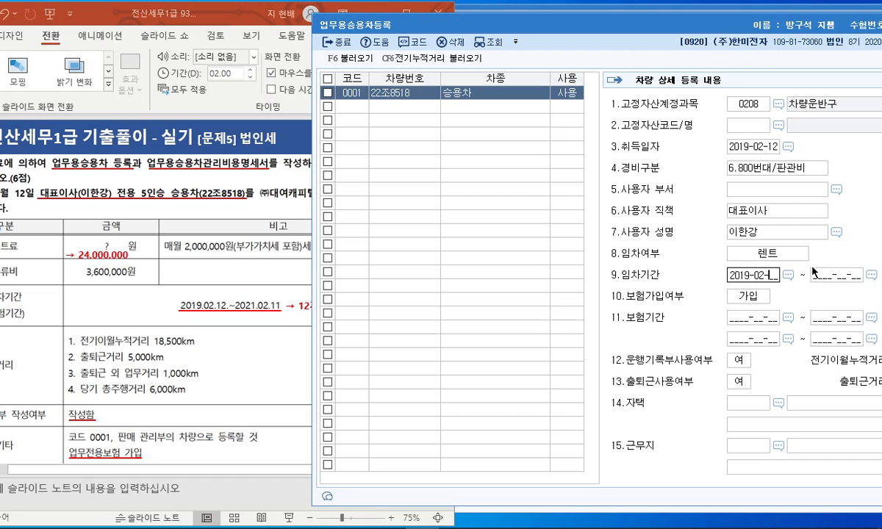
key(Return)
text(20210211)
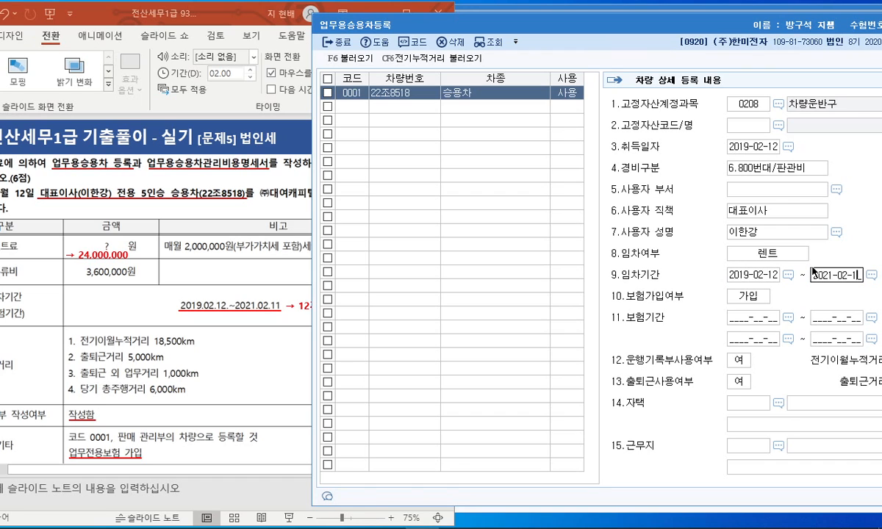
key(Return)
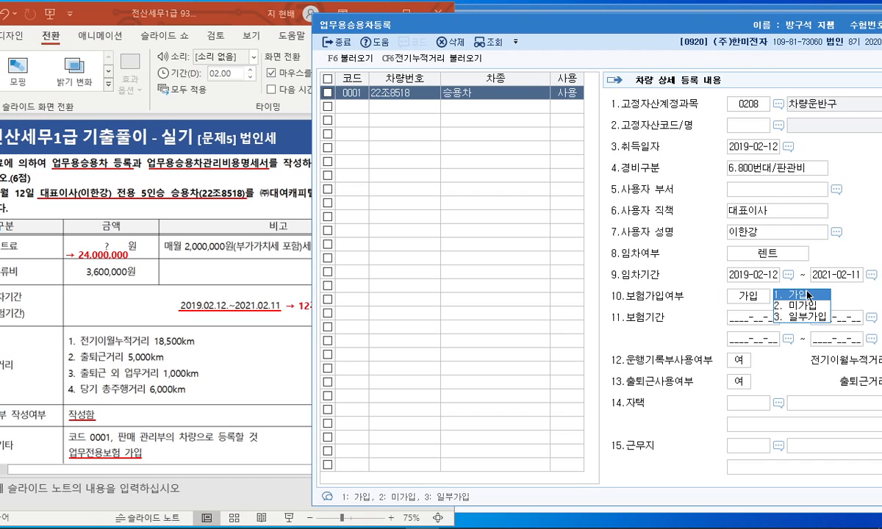
click(812, 296)
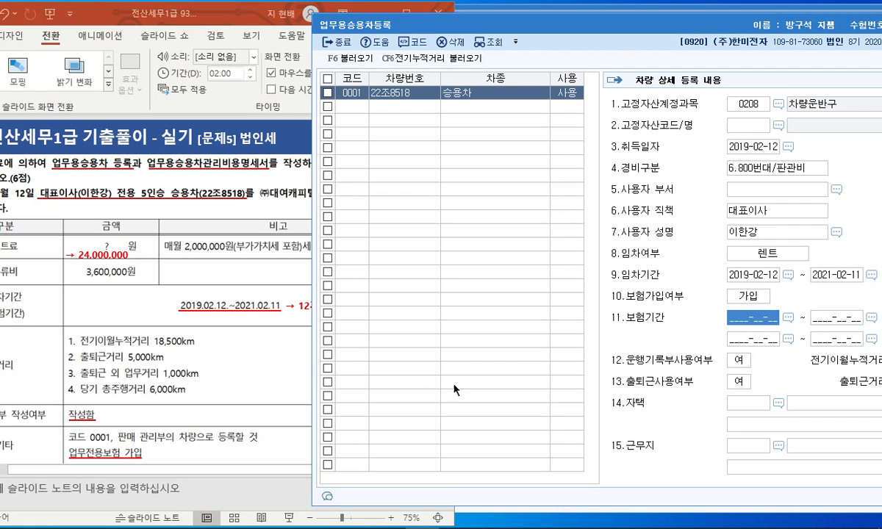
Set 전기이월누적거리 to 18,500 km, 출퇴근사용여부 to 여 and 출퇴근거리 to 5,000 km, and close the vehicle registration
drag(578, 31, 511, 31)
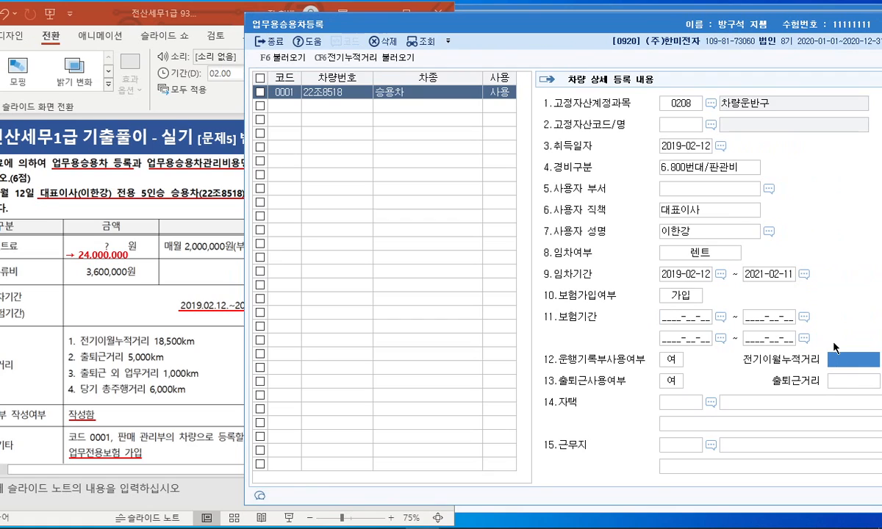
text(18500)
key(Return)
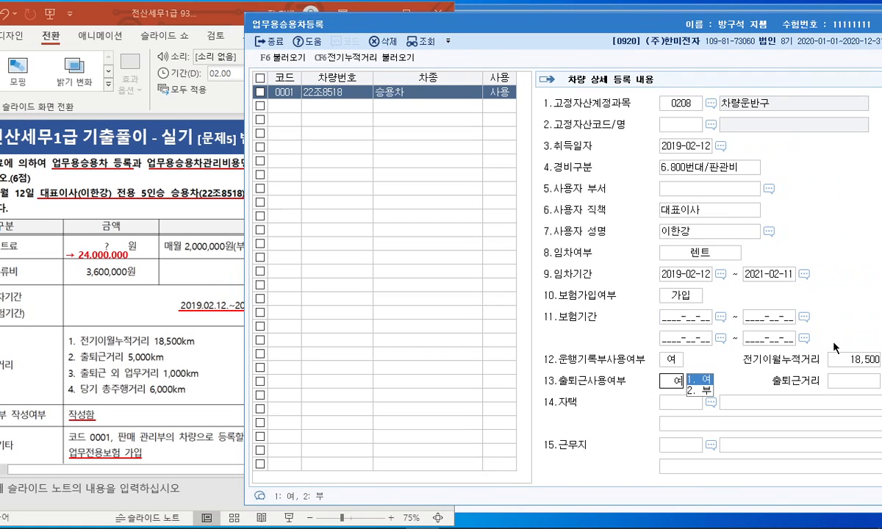
key(Return)
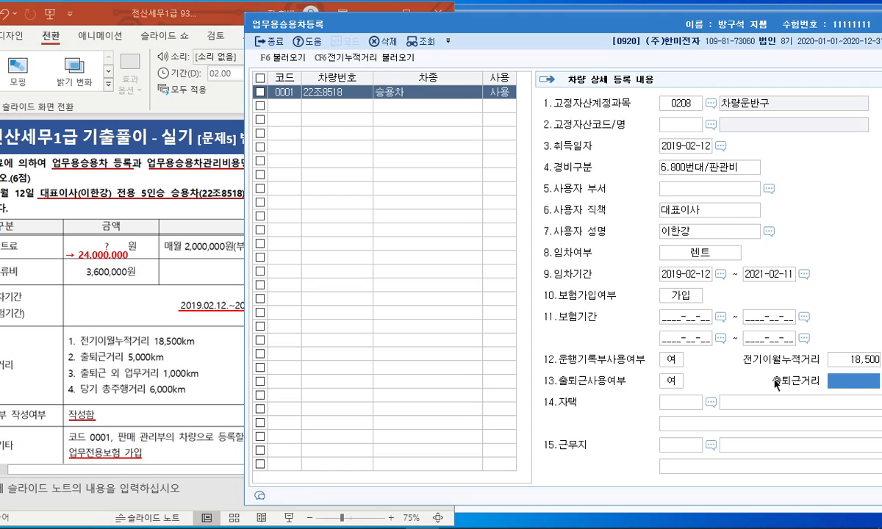
text(5000)
key(Return)
drag(623, 23, 487, 18)
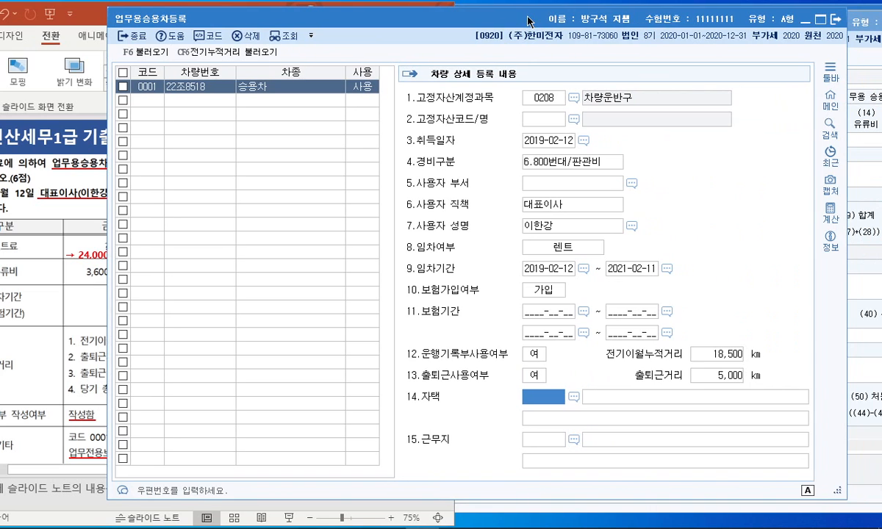
click(836, 18)
drag(569, 26, 652, 28)
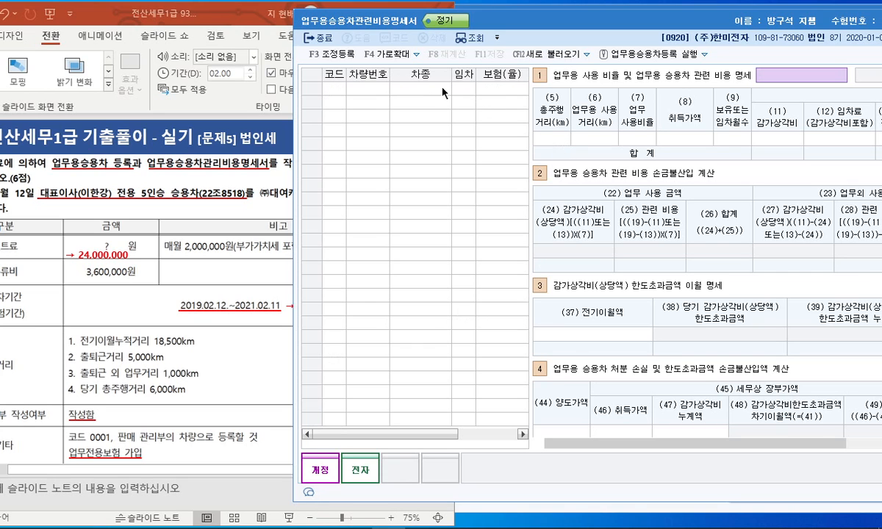
click(652, 58)
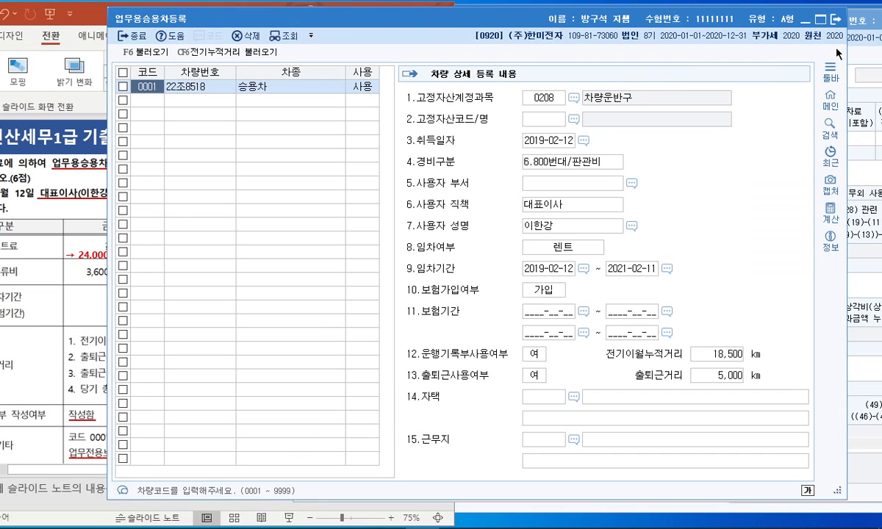
key(Escape)
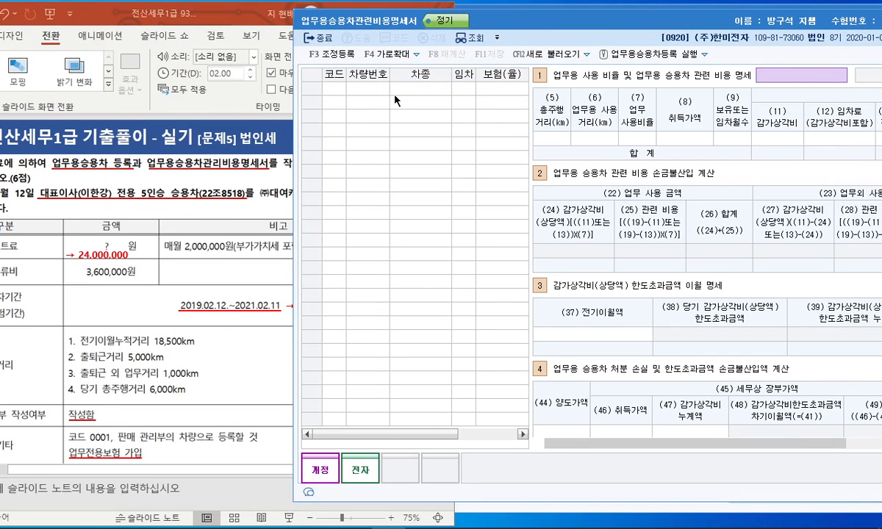
click(321, 53)
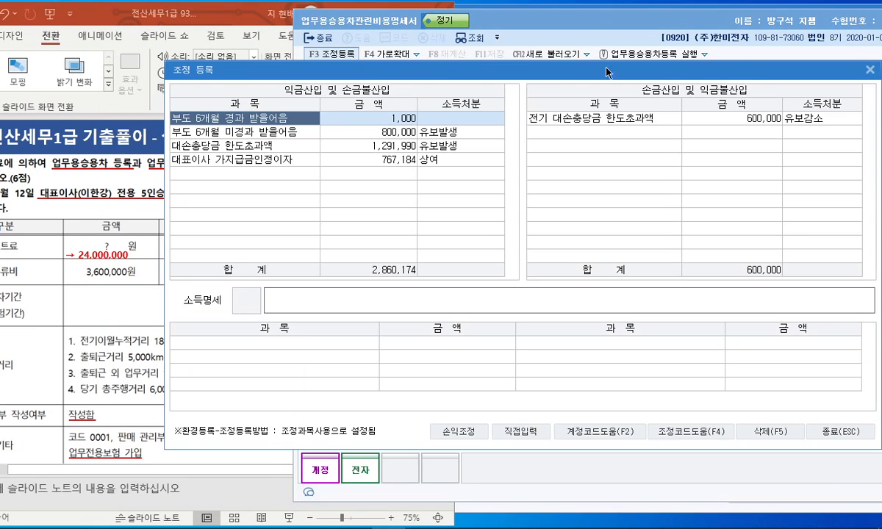
key(Escape)
key(F4)
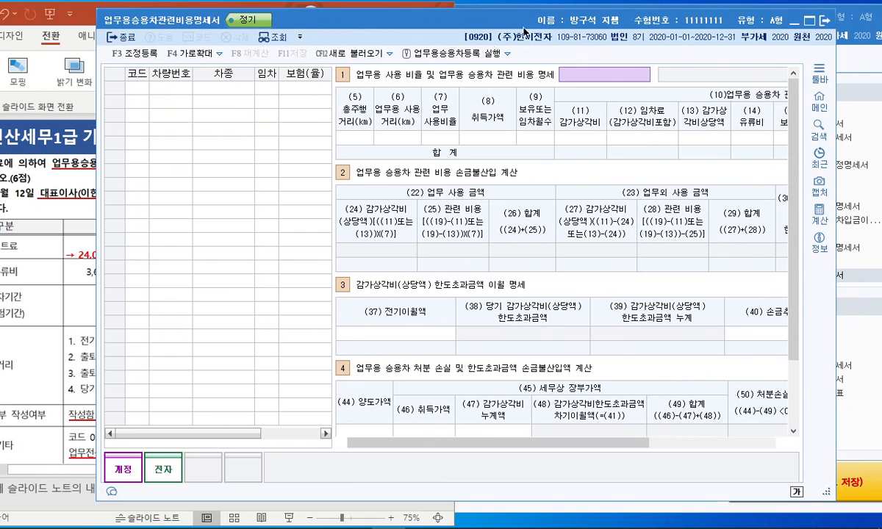
Load the registered vehicle into 업무용승용차관련비용명세서 with 새로 불러오기 and set its 총주행거리 to 6,000 km
click(344, 53)
drag(426, 25, 652, 26)
click(584, 141)
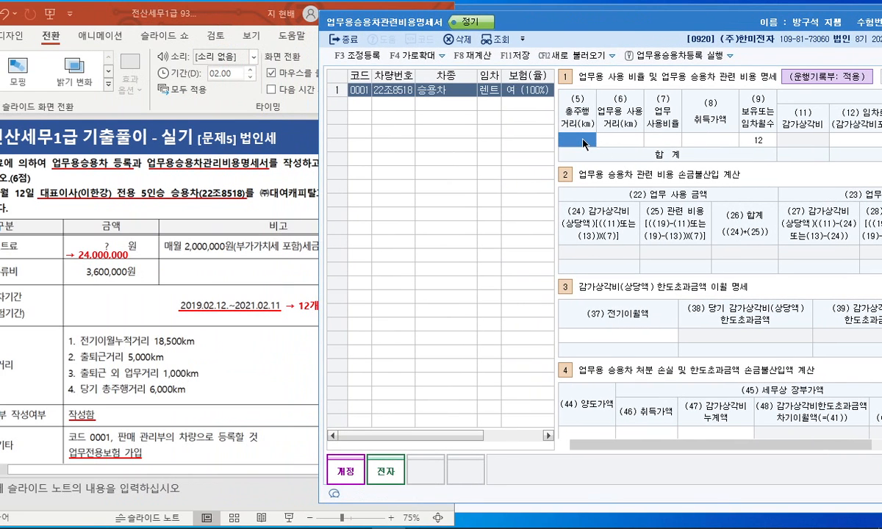
text(6000)
key(Return)
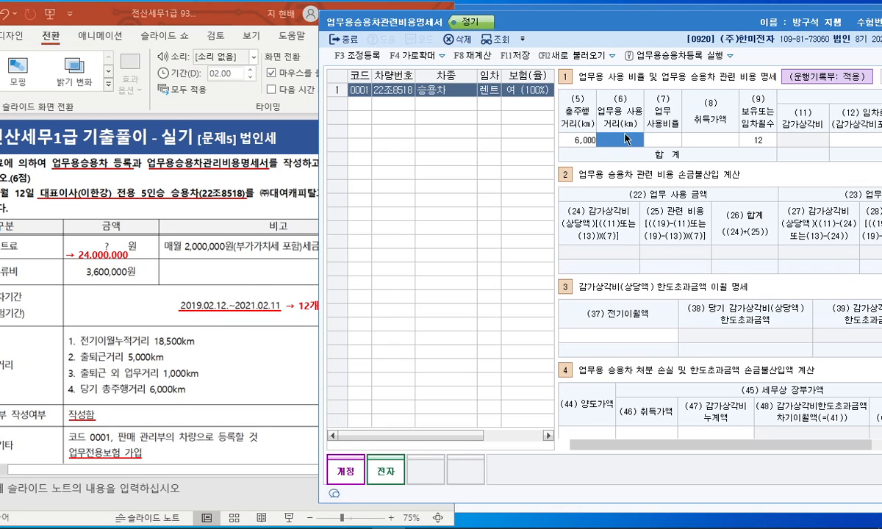
In the vehicle's cost statement, set 업무용 사용거리 to 6,000 km and 임차료(감가상각비포함) to 24,000,000
text(6000)
key(Return)
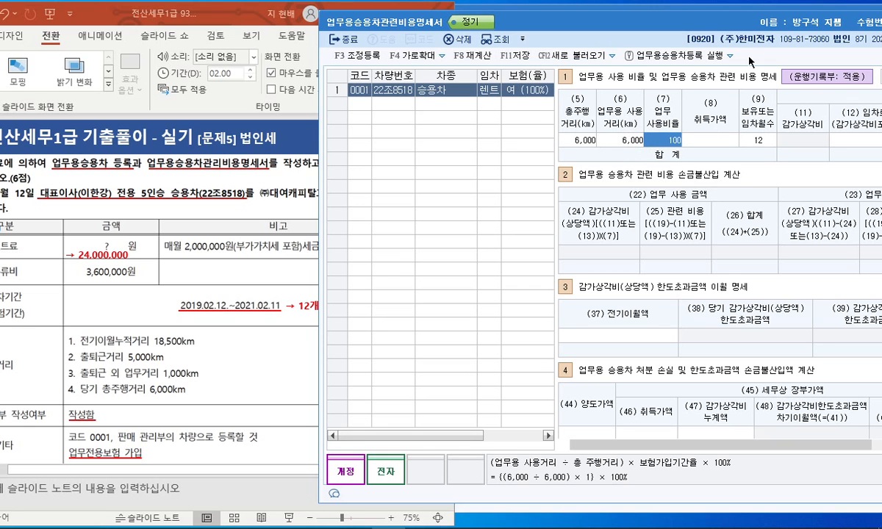
drag(704, 20, 631, 19)
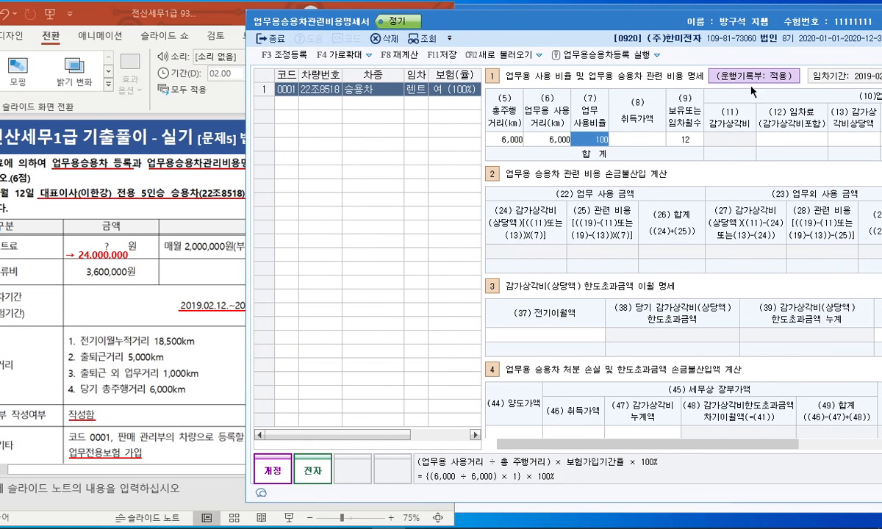
click(801, 140)
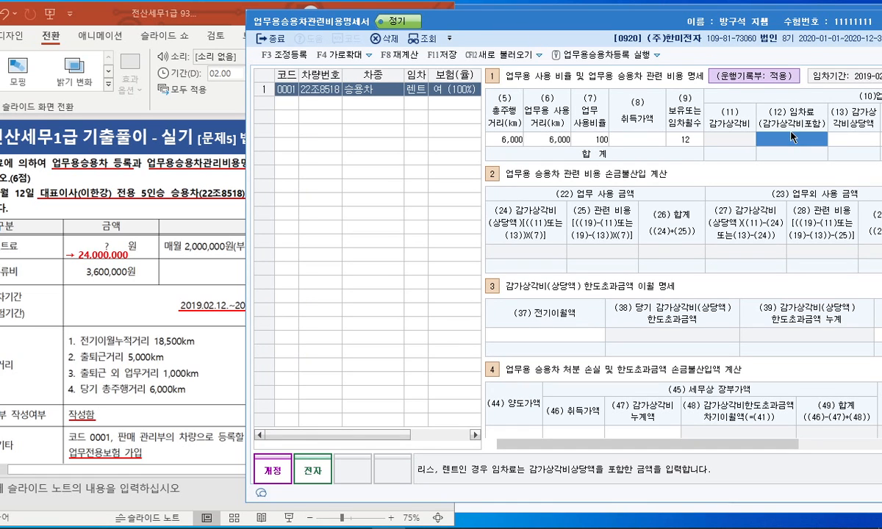
text(24000000)
key(Return)
Set the vehicle's 유류비 to 3,600,000 in the 업무용 승용차 관련 비용 section
drag(728, 41, 602, 41)
drag(638, 445, 722, 446)
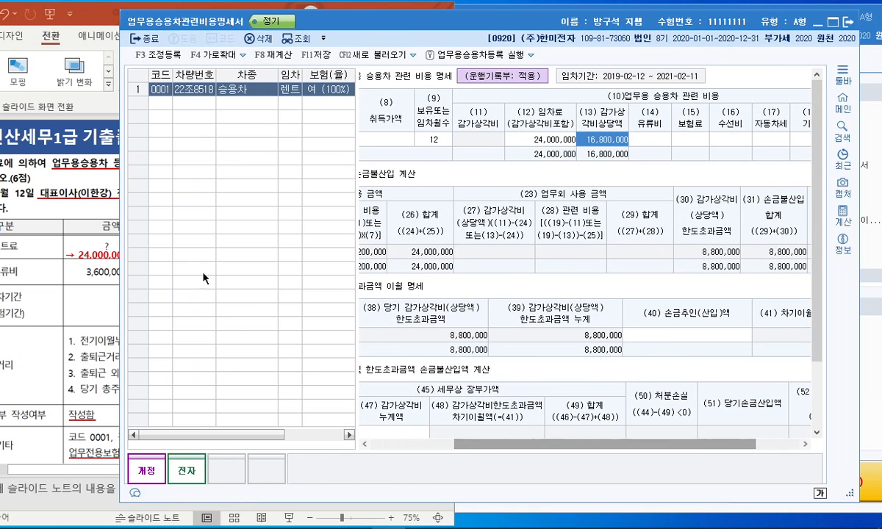
click(663, 136)
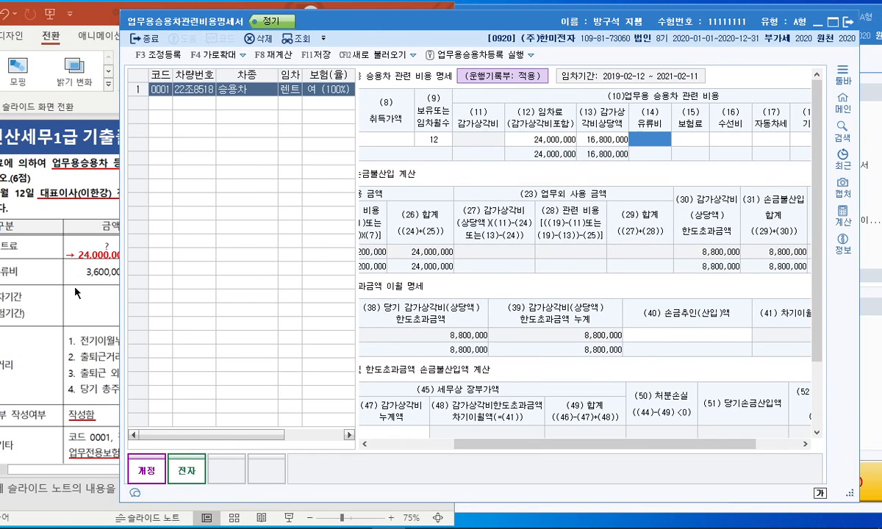
click(76, 290)
click(633, 134)
text(3600000)
key(Return)
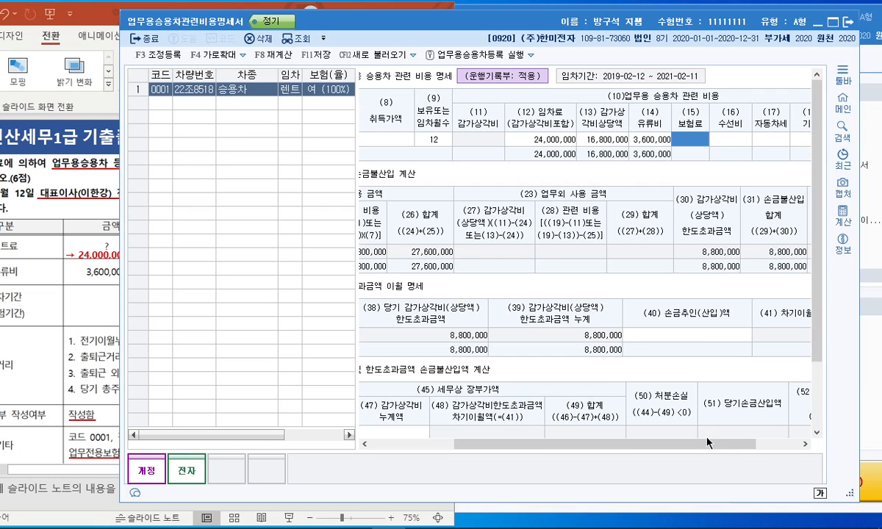
In 조정등록, add a 손금불산입 entry using 업무용승용차감가상각비한도초과 for 렌트등 with 기타사외유출 as 소득처분
drag(708, 439, 774, 444)
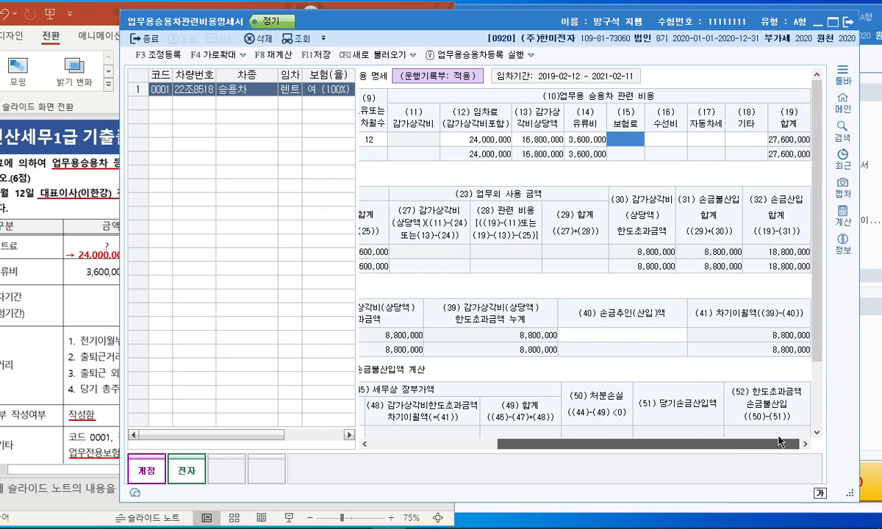
drag(793, 434, 587, 427)
scroll(558, 366, down, 3)
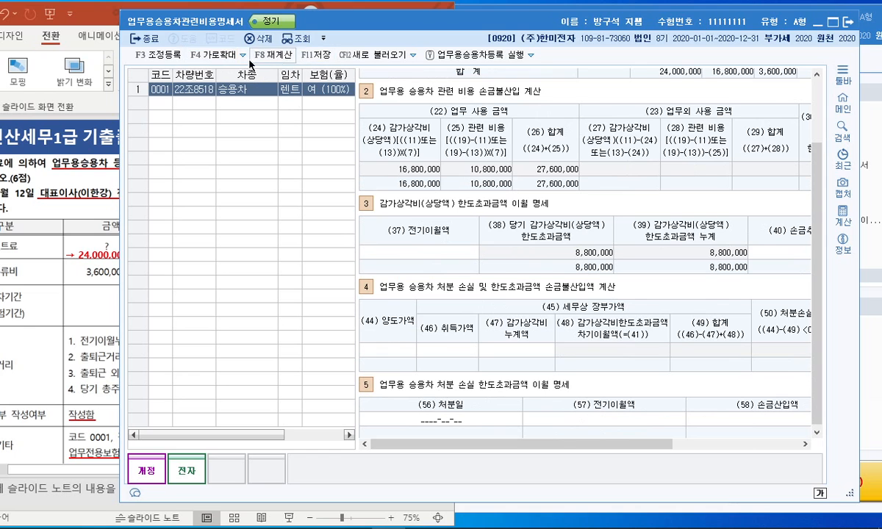
click(156, 54)
drag(365, 73, 482, 76)
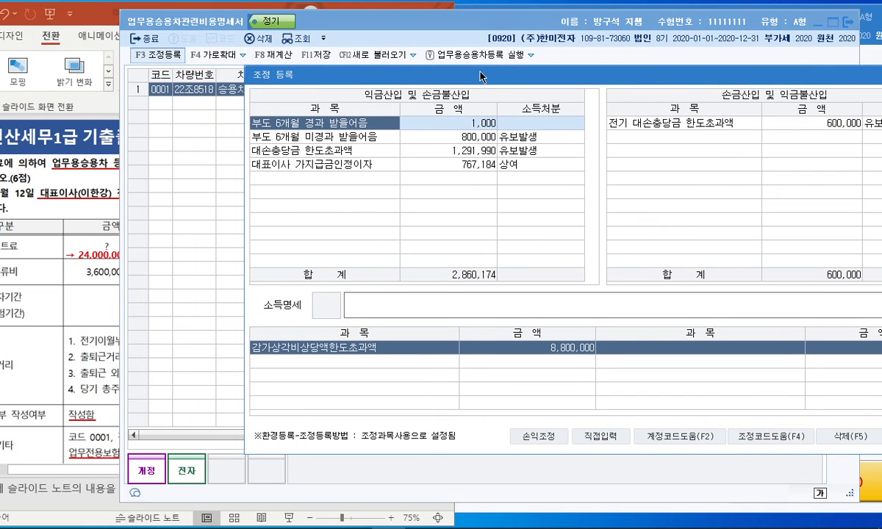
click(356, 182)
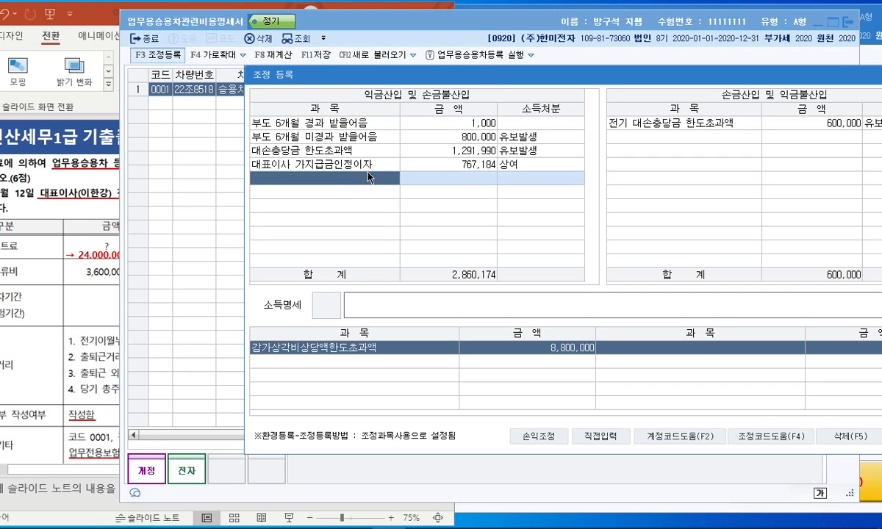
text(감가상)
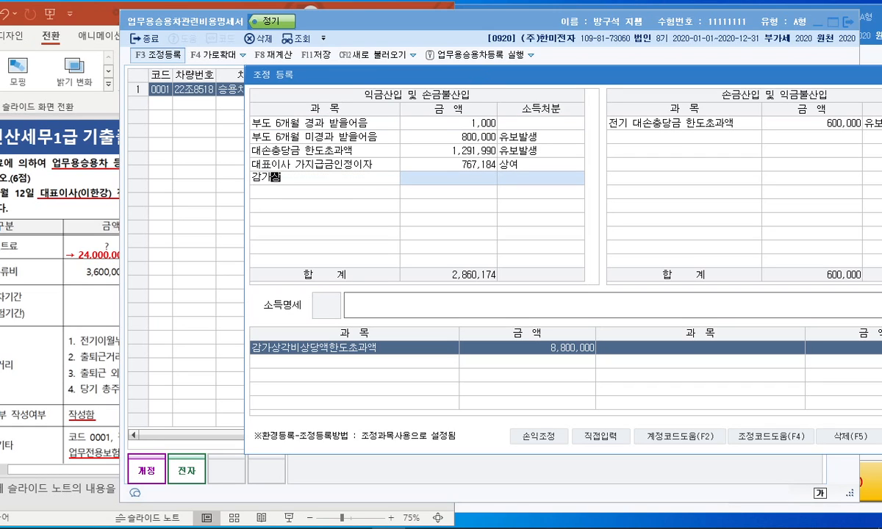
text(각ㅂ비상당액)
key(Return)
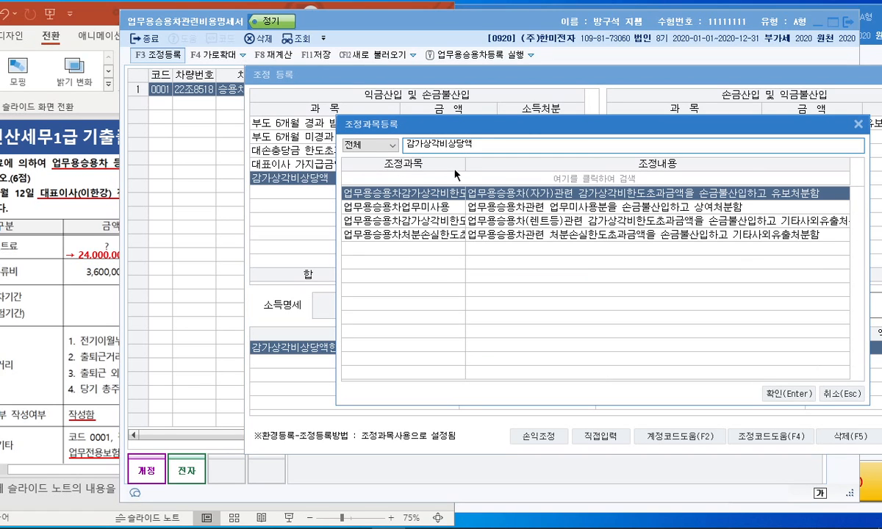
drag(467, 161, 514, 165)
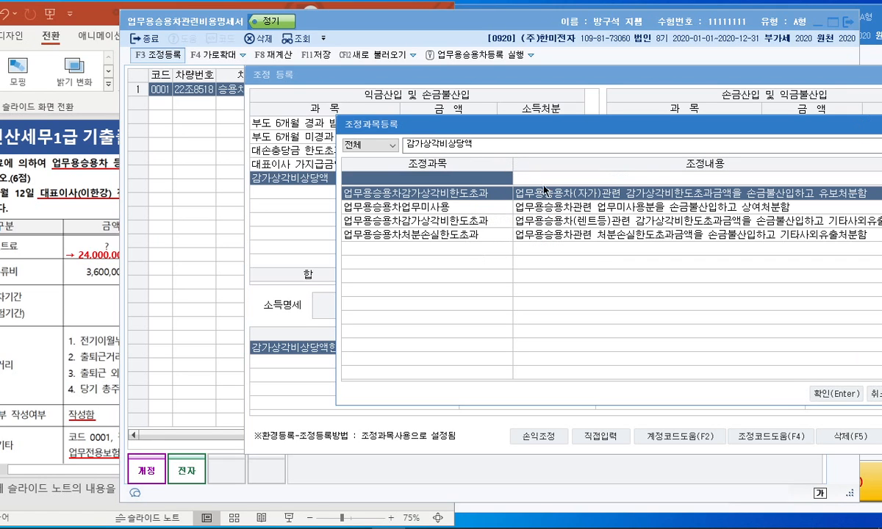
click(572, 222)
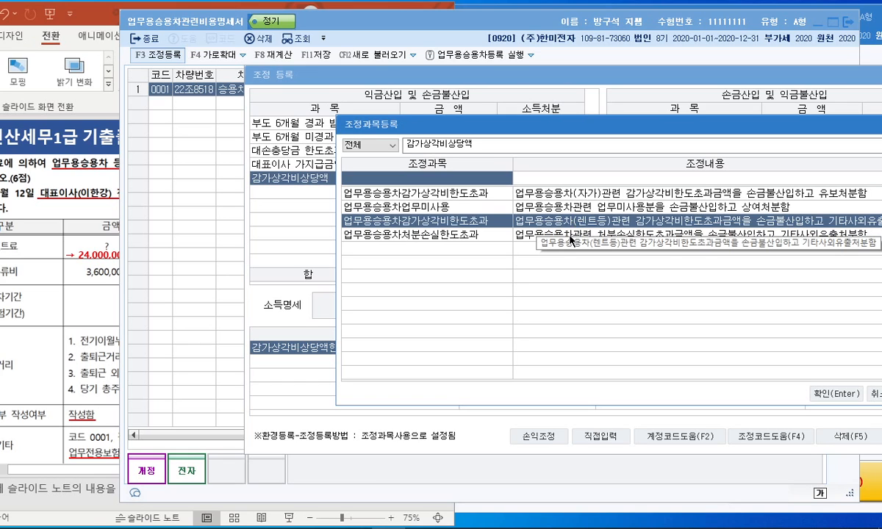
double_click(578, 221)
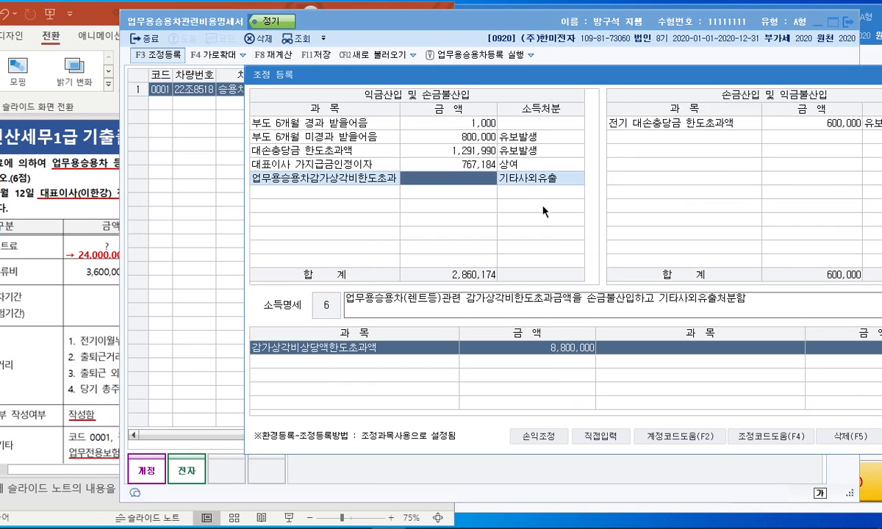
Set the amount of the 업무용승용차감가상각비한도초과 adjustment to 8,800,000 and keep 기타사외유출 as its 소득처분
text(8800000)
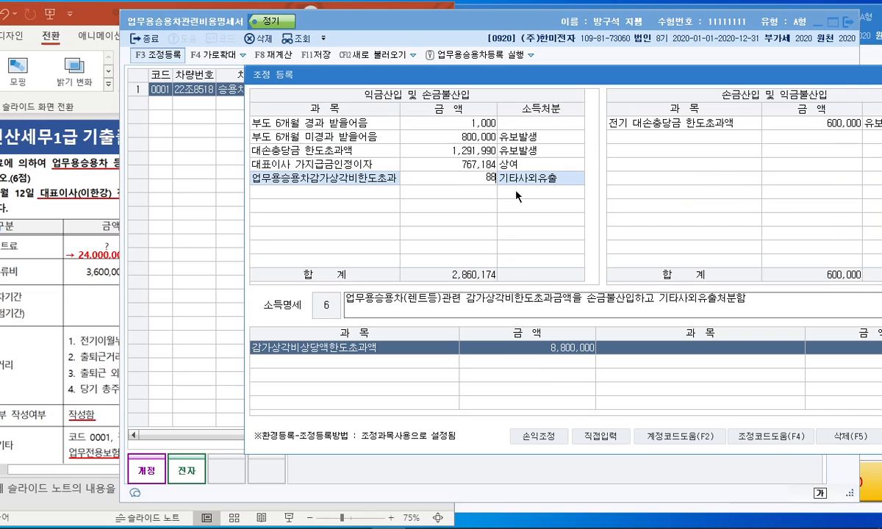
key(Return)
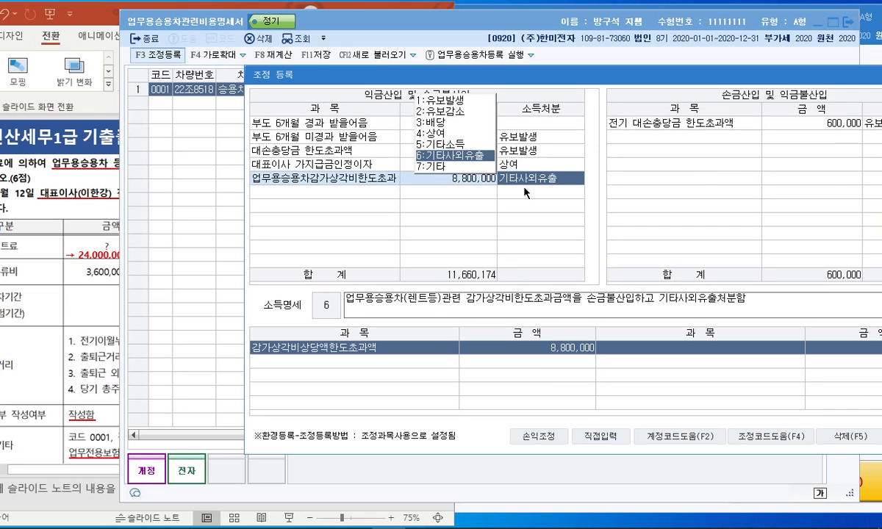
key(Return)
click(524, 184)
click(524, 193)
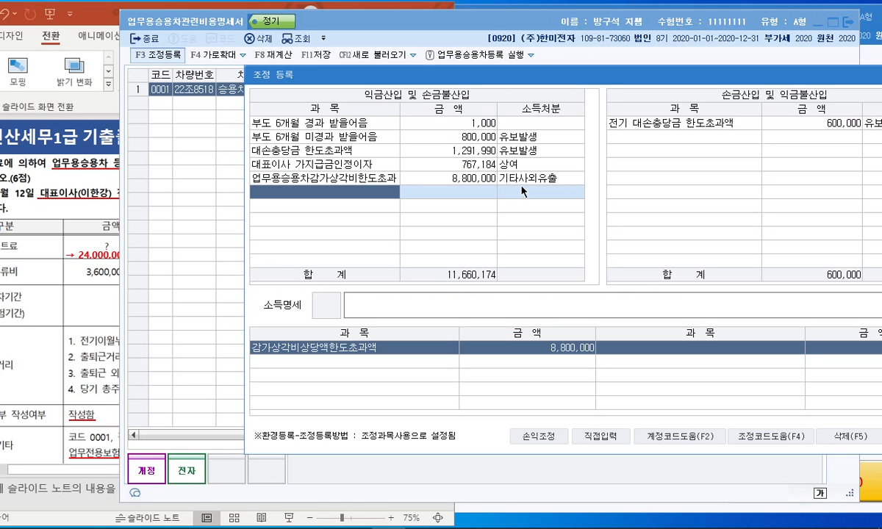
click(445, 179)
click(359, 181)
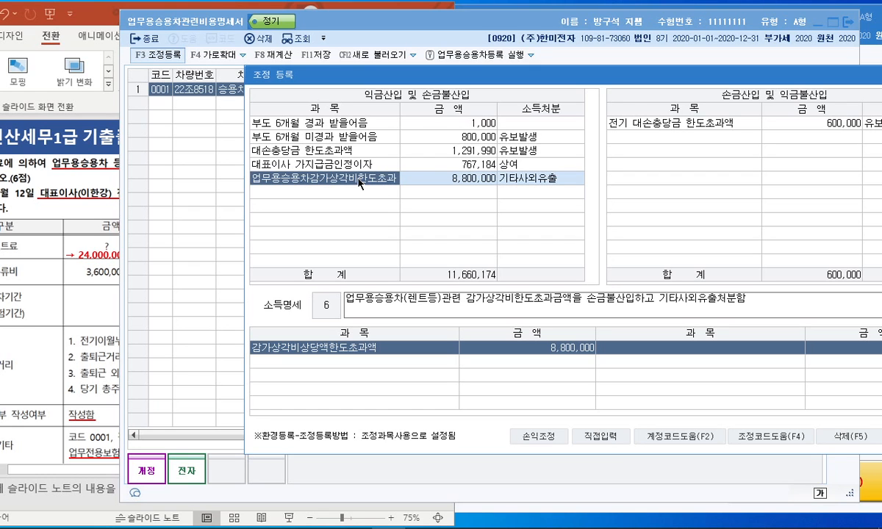
drag(514, 77, 399, 80)
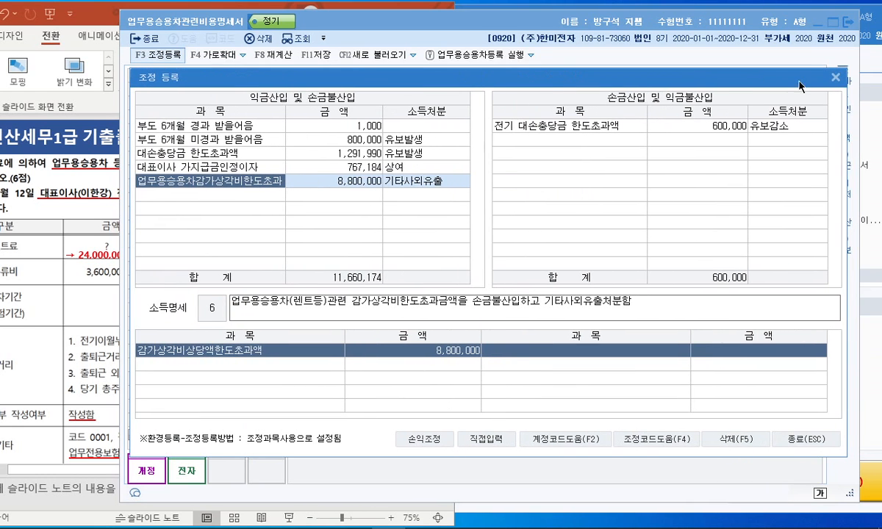
Close the adjustment registration and exit 업무용승용차관련비용명세서, saving the work
click(836, 77)
click(848, 22)
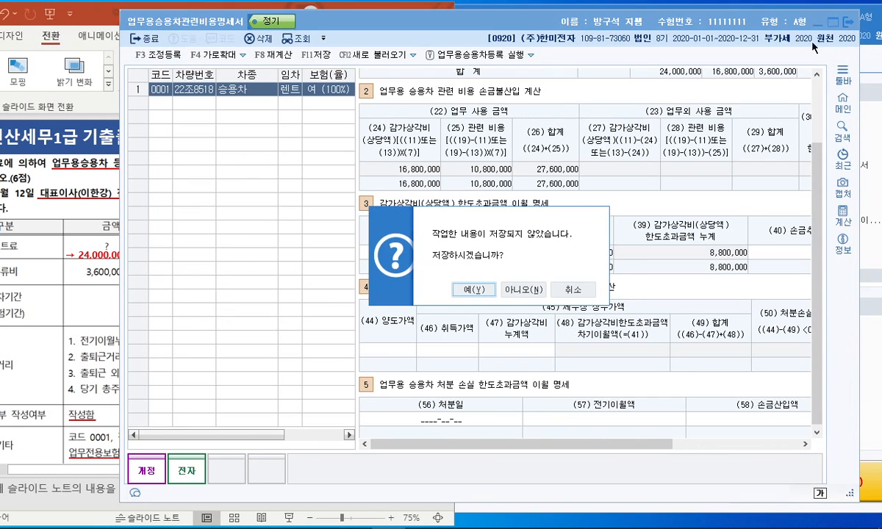
click(472, 292)
Switch to PowerPoint and start the slide show at slide 35, problem [4] on 소득금액조정합계표
click(406, 14)
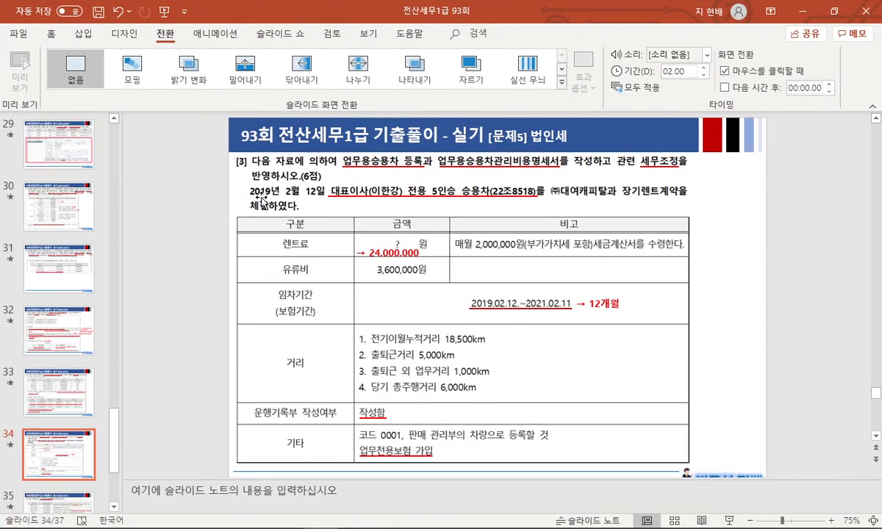
key(Down)
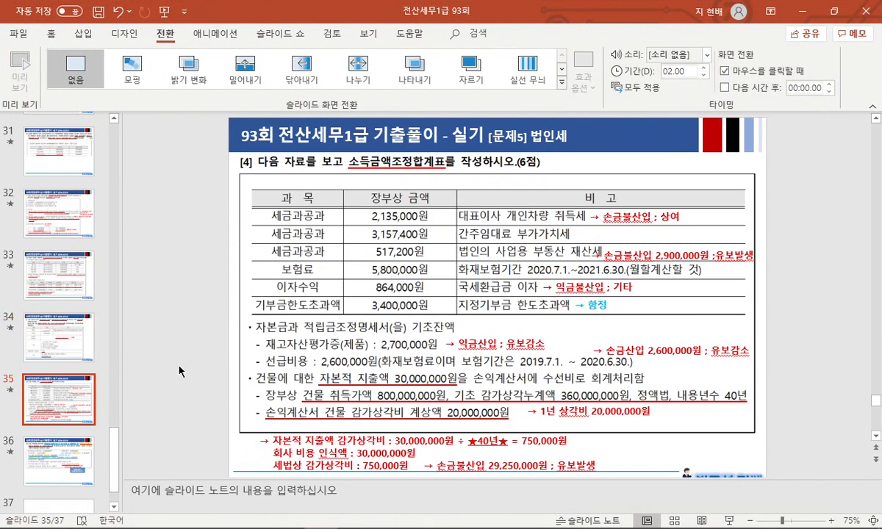
key(shift+F5)
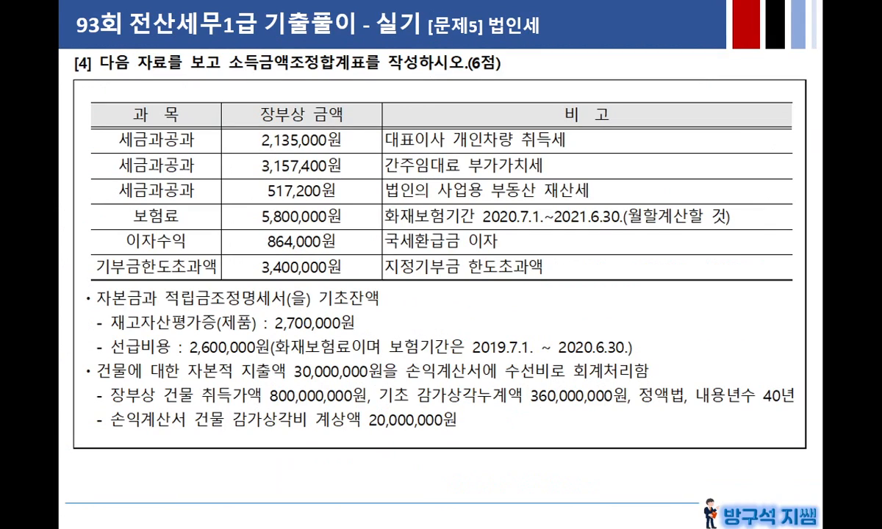
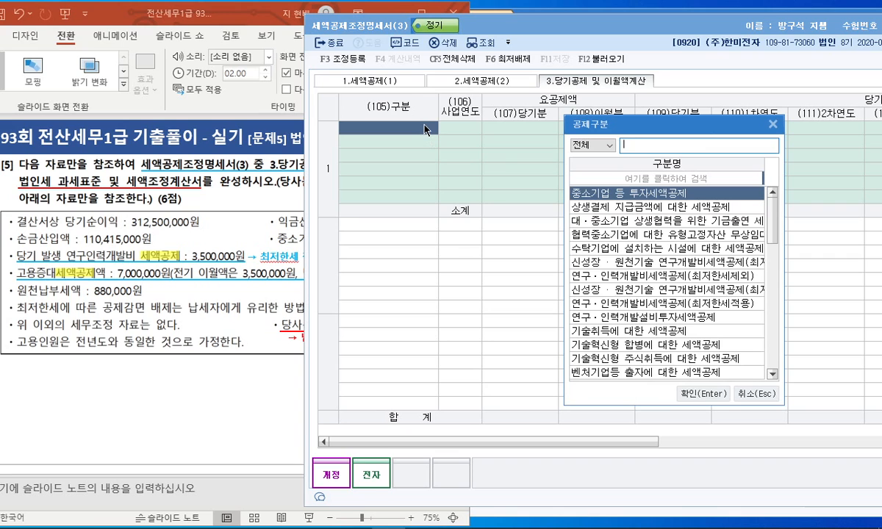
Search the 공제구분 list for 연구 and choose 연구·인력개발비세액공제(최저한세제외) for the first credit block
text(구)
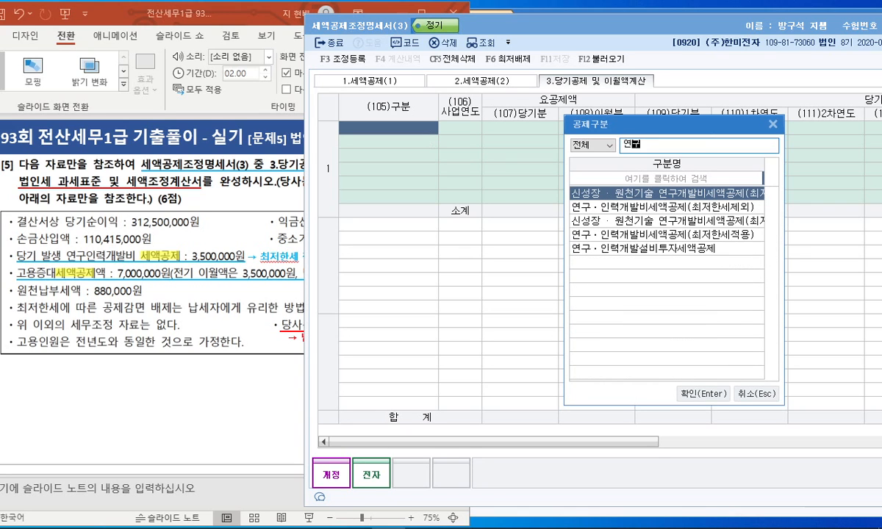
click(659, 207)
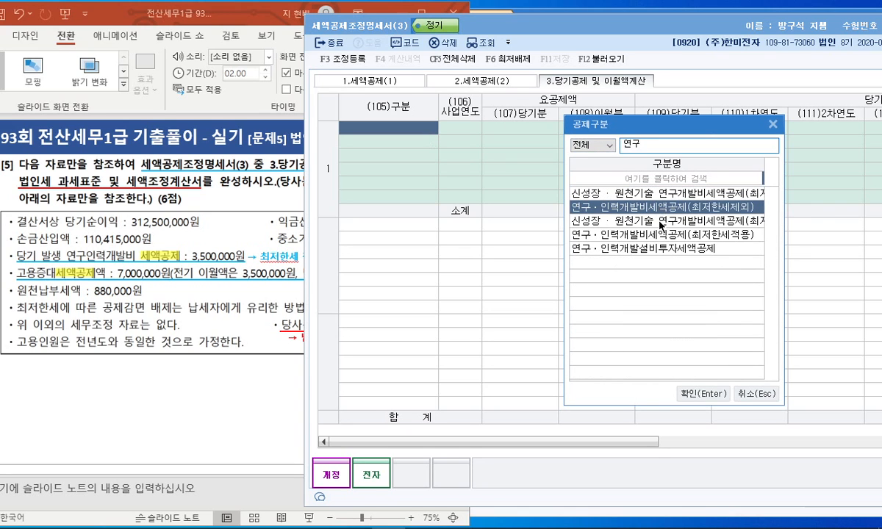
click(661, 234)
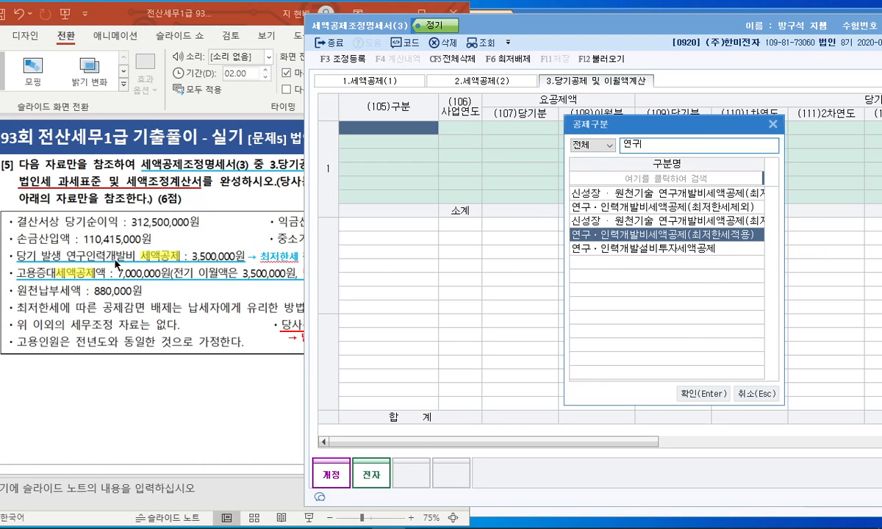
click(667, 207)
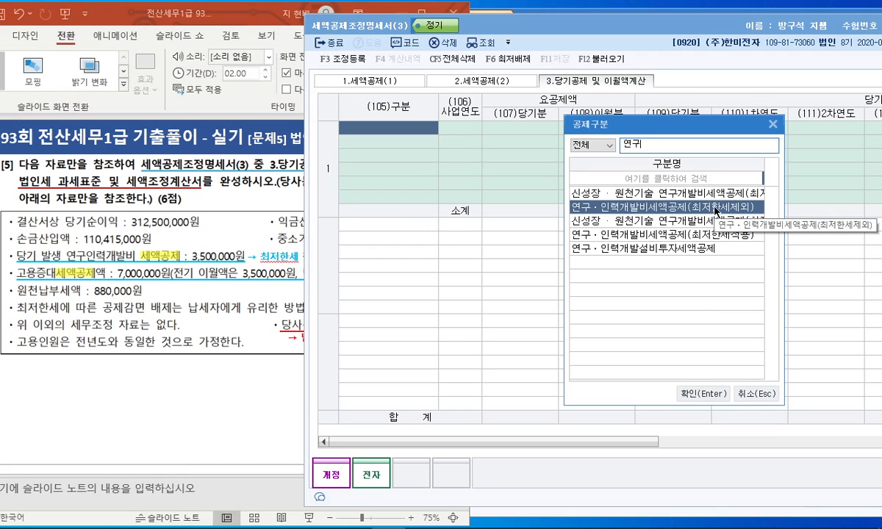
click(703, 393)
Set the 연구·인력개발비세액공제 row to 사업연도 2020 with a 당기분 요공제액 of 3,500,000
text(2020)
key(Return)
text(3,500,000)
key(Return)
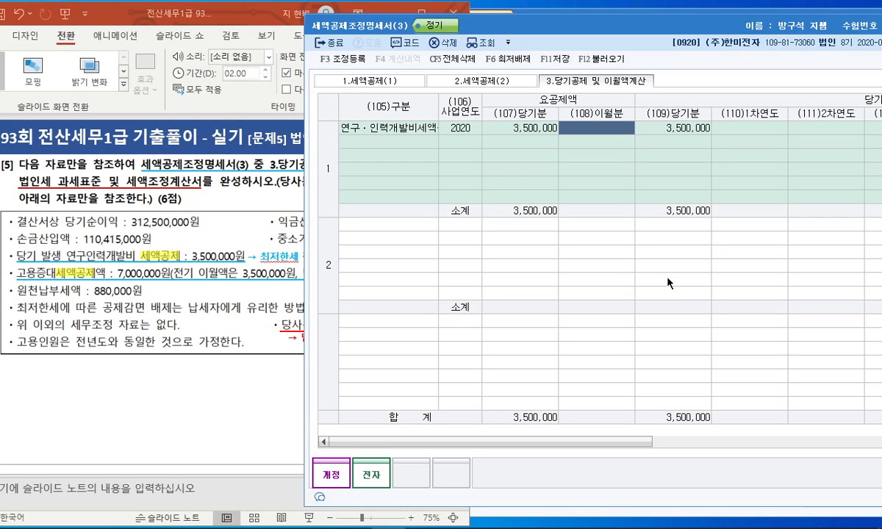
For the second credit block, search 공제구분 for 고용 and choose 고용을 증대시킨 기업에 대한 세액공제
click(426, 225)
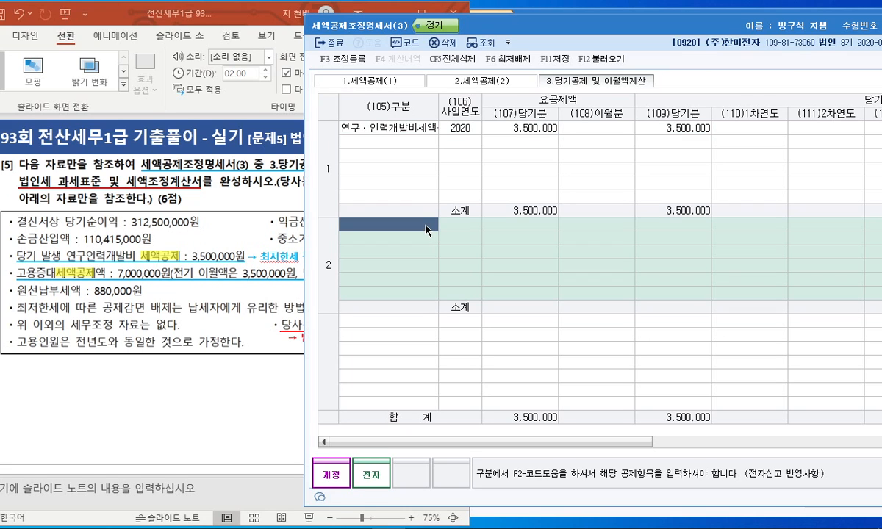
key(F2)
text(고용)
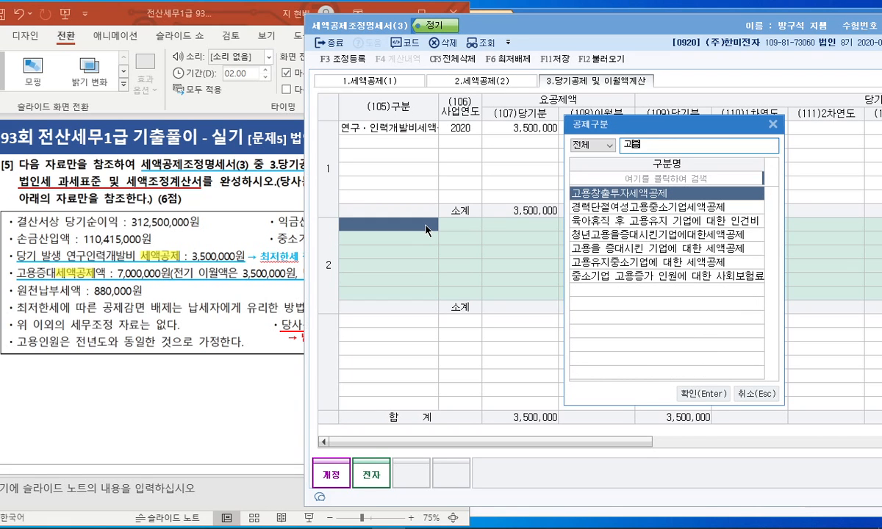
click(619, 249)
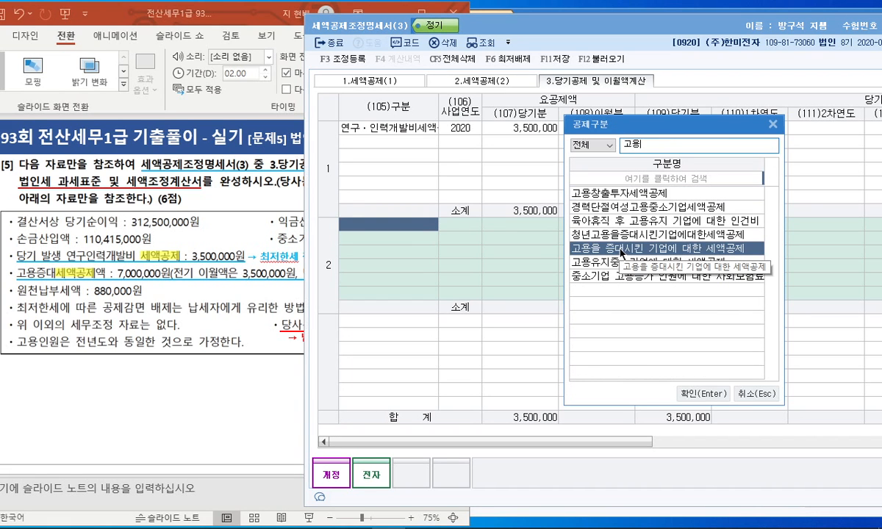
key(Return)
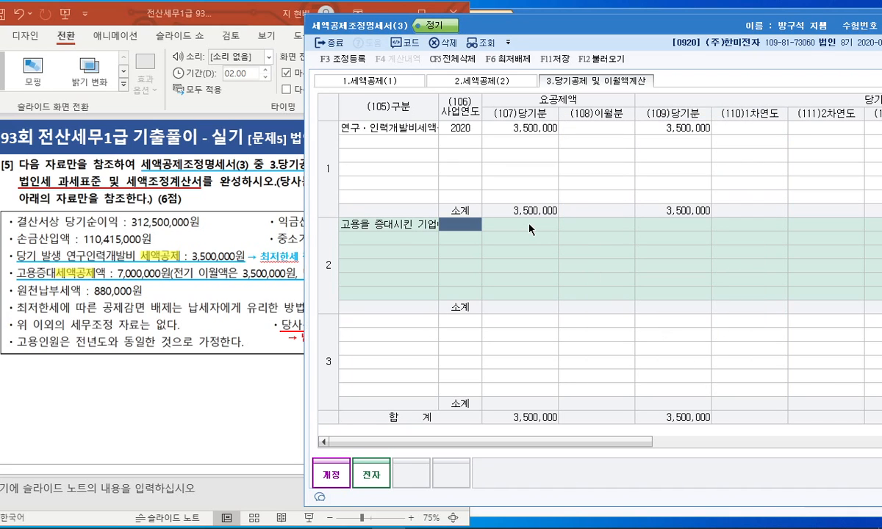
Set the 고용을 증대시킨 기업 credit row to 사업연도 2019 with an 이월분 요공제액 of 3,500,000
text(2019)
key(Return)
key(Return)
text(3500000)
key(Return)
key(Return)
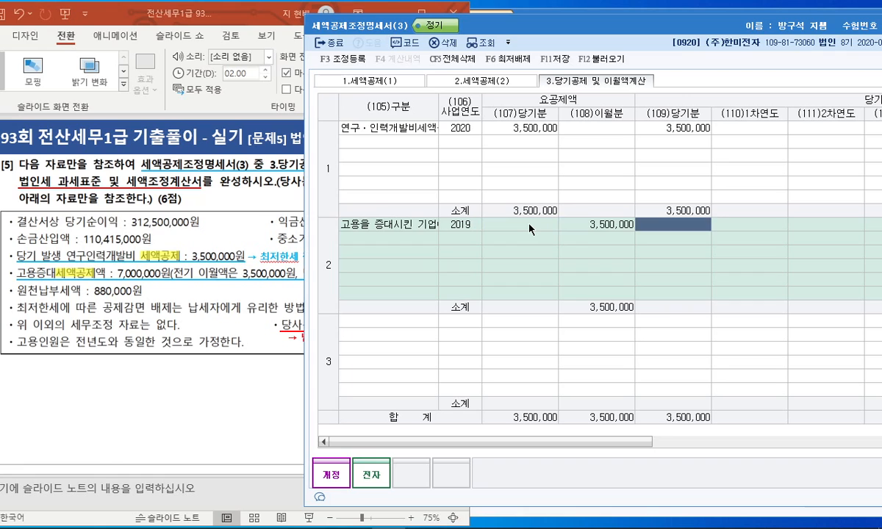
Enter 3,500,000 as the 2019 고용증대 row's (110)1차연도 amount and add a 2020 row with a 당기분 요공제액 of 3,500,000
text(3500000)
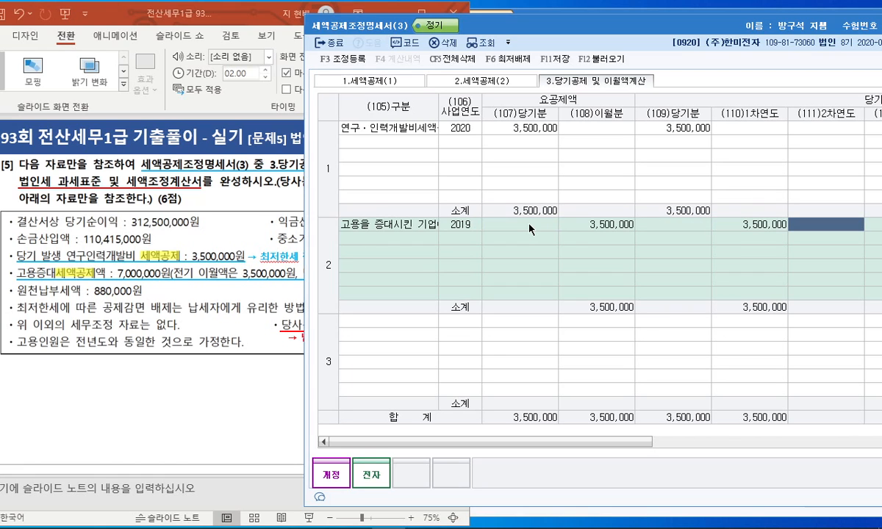
click(475, 239)
text(2020)
key(Return)
text(3,500,000)
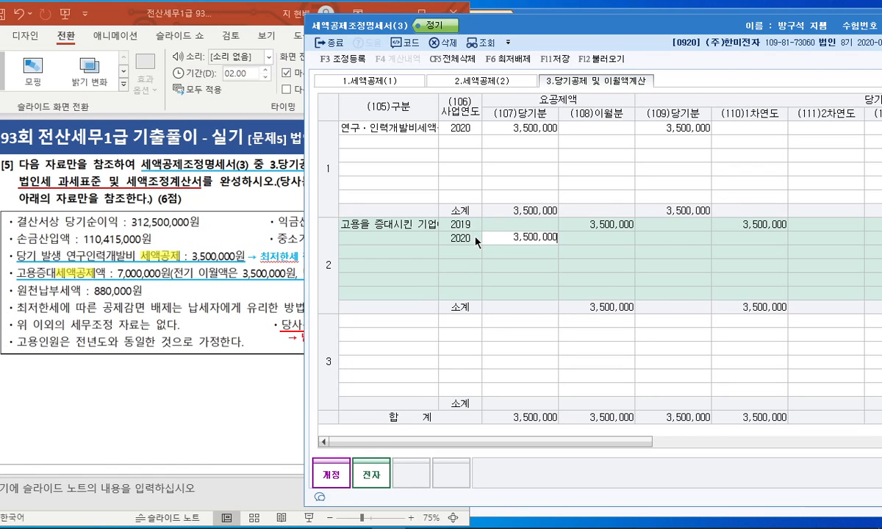
key(Return)
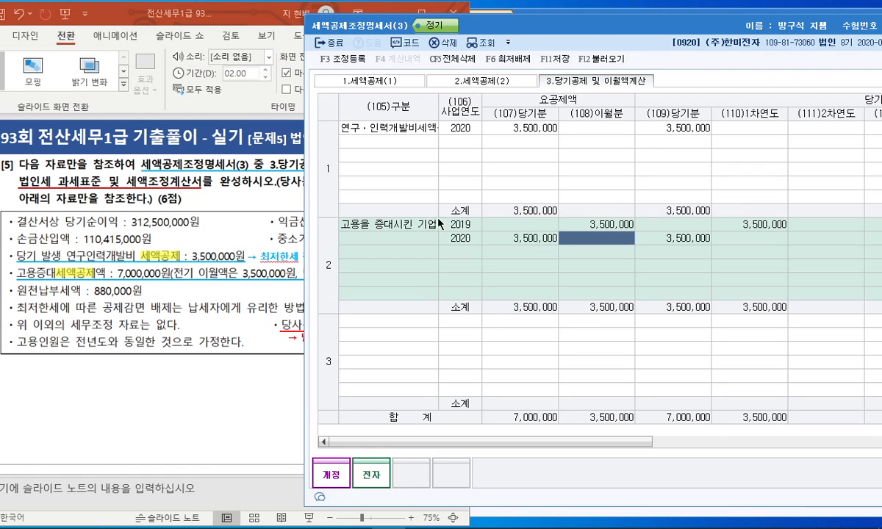
Examine the (116)최저한세적용에따른 미공제액 column of the 고용증대 rows and reread the required forms and conditions on the PowerPoint problem slide
drag(552, 28, 380, 28)
drag(467, 443, 746, 444)
click(513, 240)
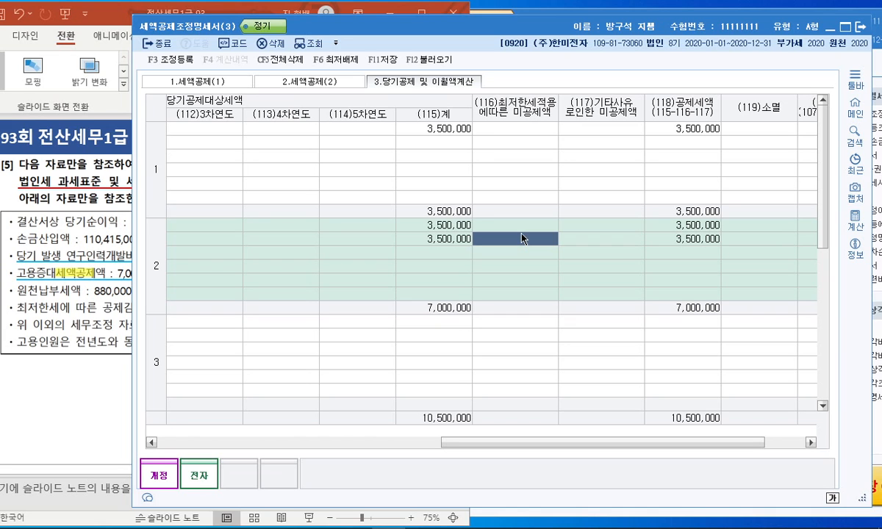
click(158, 10)
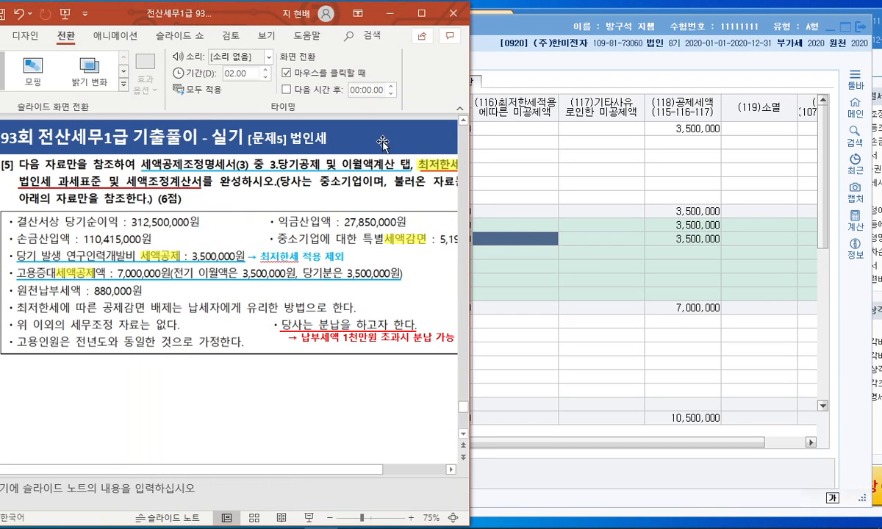
drag(382, 471, 430, 471)
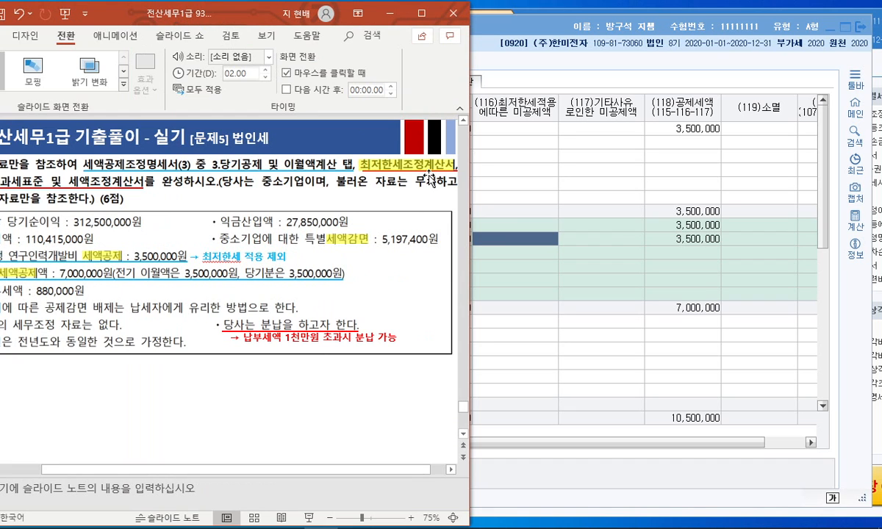
click(504, 251)
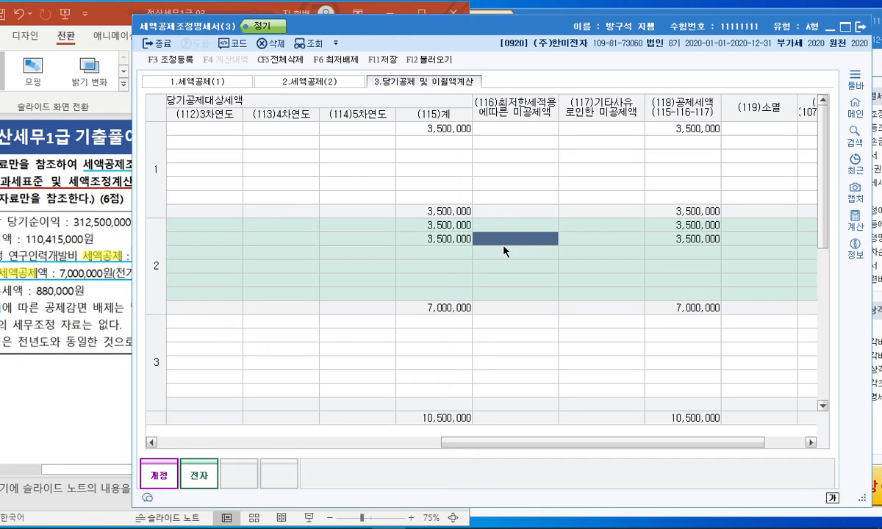
drag(481, 25, 459, 32)
click(513, 17)
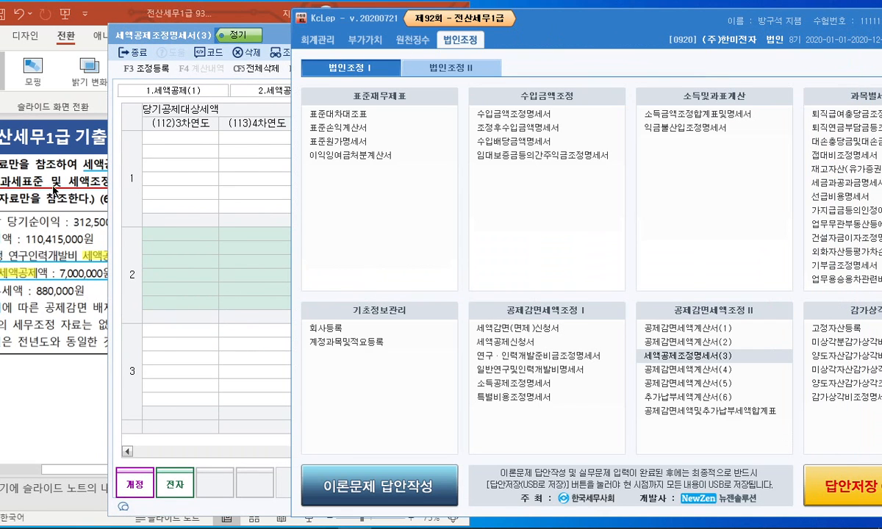
drag(125, 13, 175, 13)
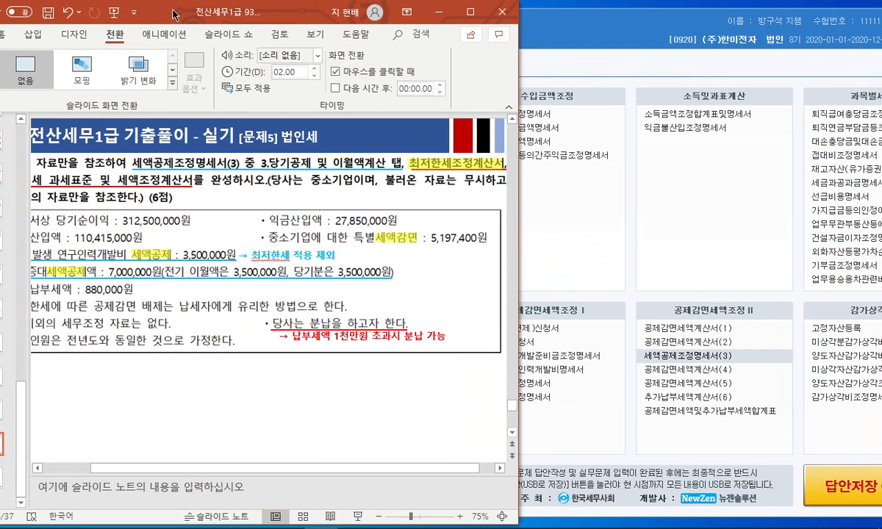
scroll(122, 467, left, 3)
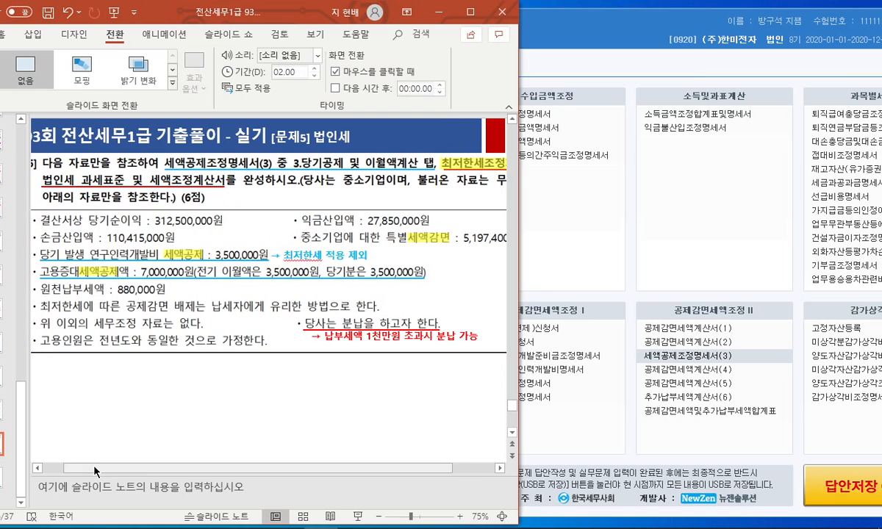
scroll(122, 468, right, 1)
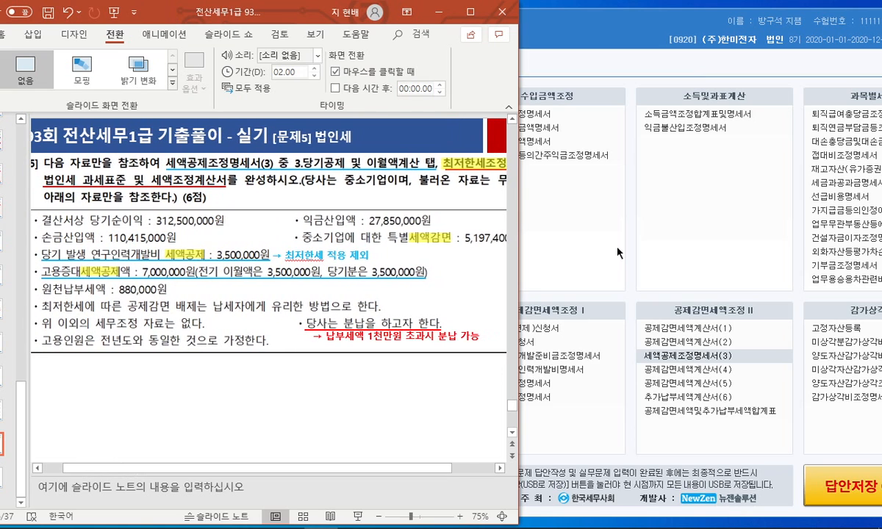
Open 법인세과세표준및세액조정계산서 in KcLep and set 101.결산서상 당기순손익 to 312,500,000
click(576, 231)
click(452, 69)
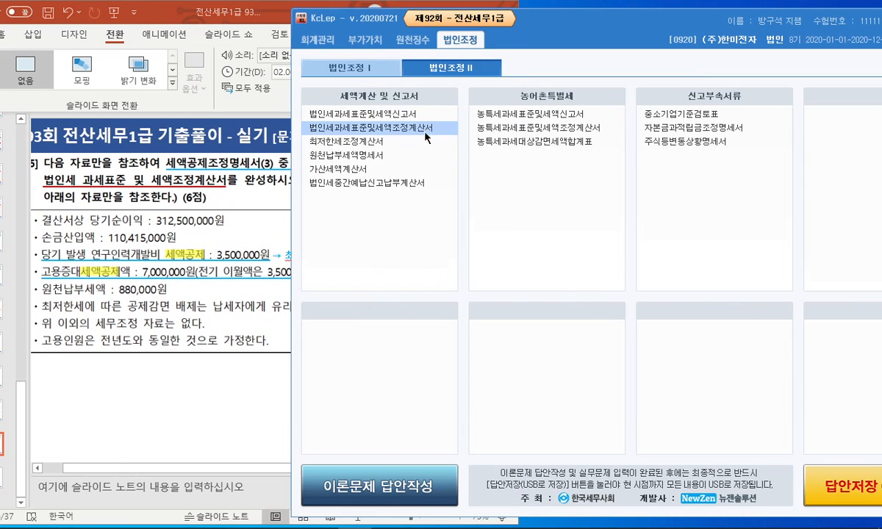
click(427, 129)
drag(434, 37, 665, 33)
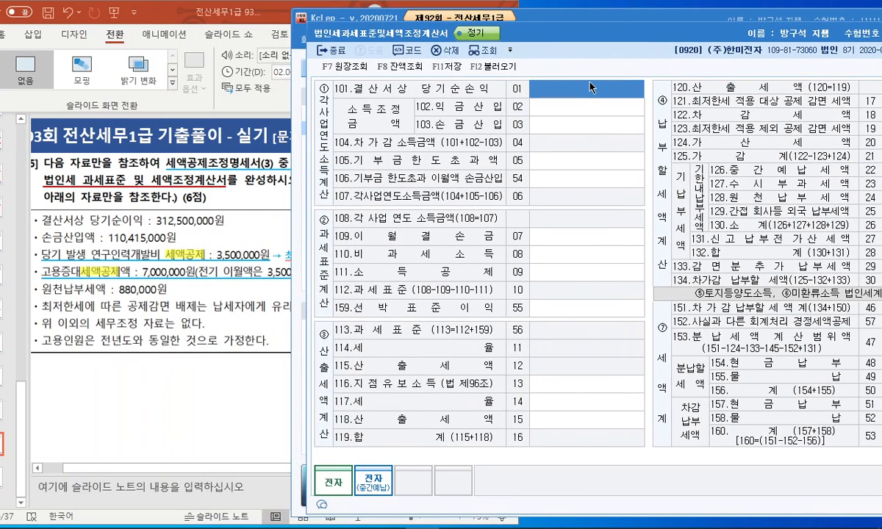
text(312500000)
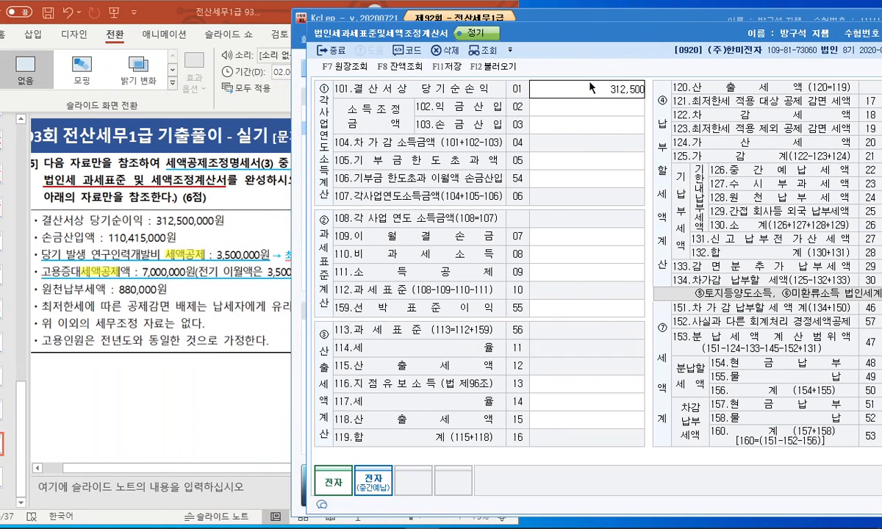
key(Return)
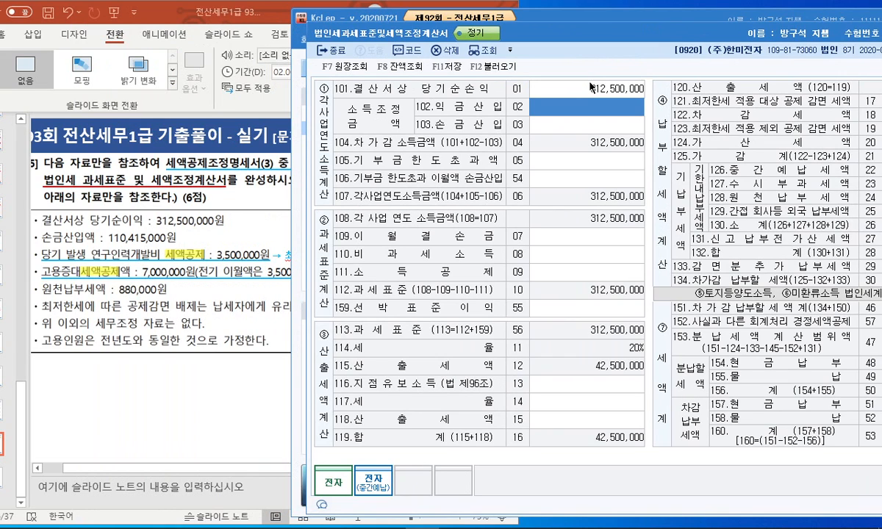
Set 103.손금산입 to 110,415,000 and 102.익금산입 to 27,850,000, following the problem slide
key(Return)
text(110415000)
key(Return)
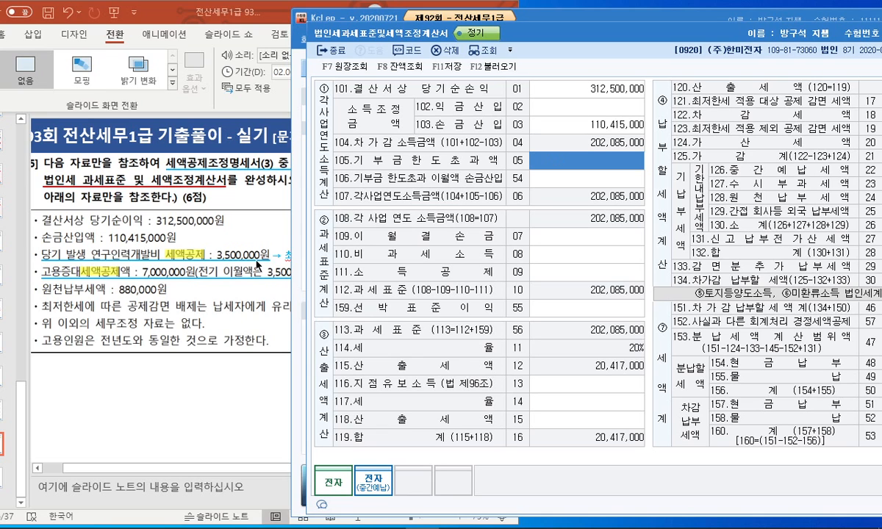
click(213, 289)
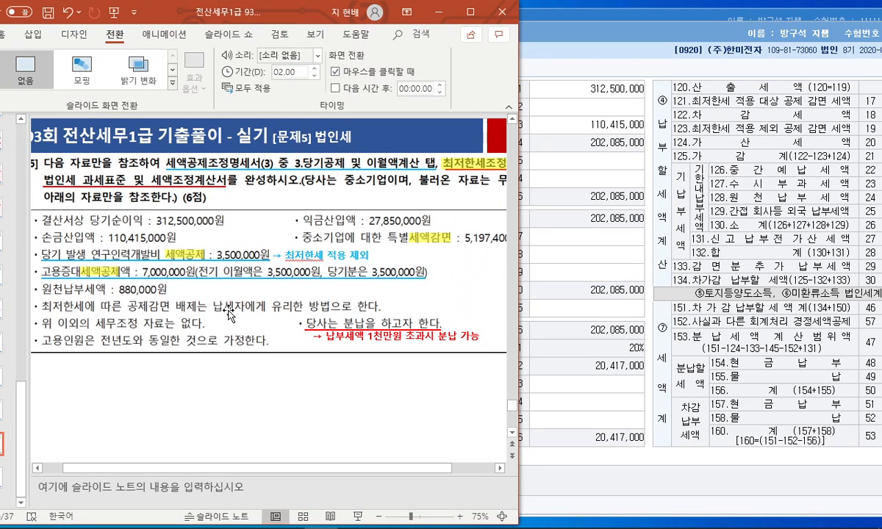
drag(597, 45, 724, 34)
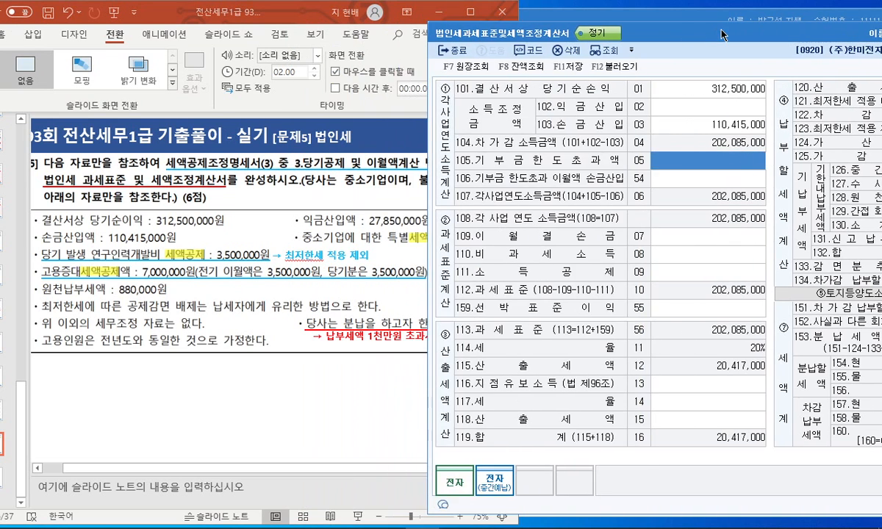
click(710, 109)
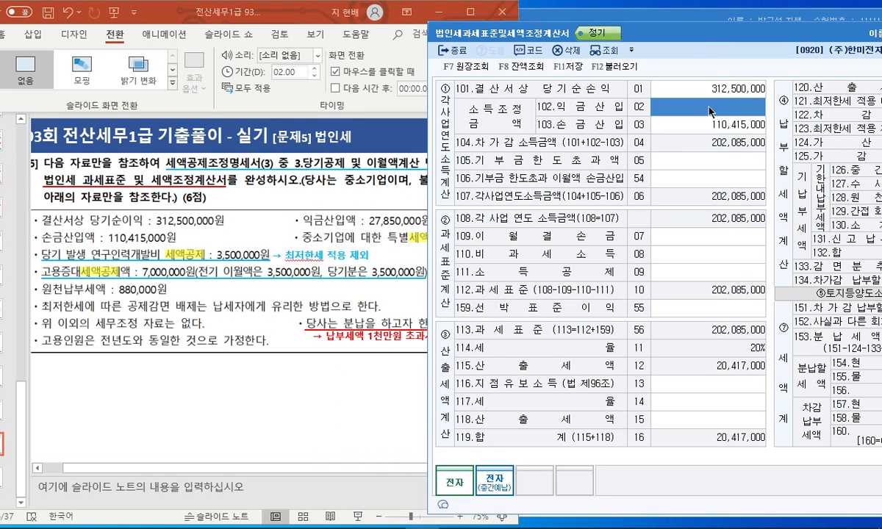
text(27850000)
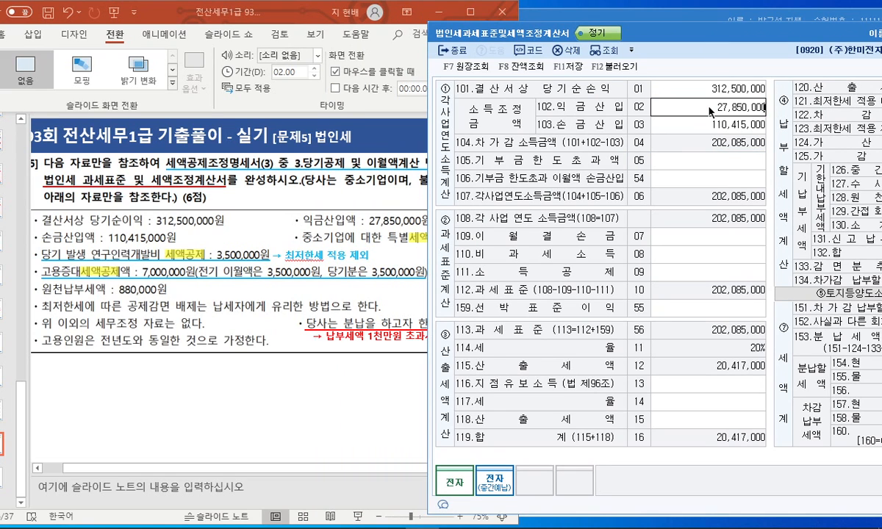
key(Return)
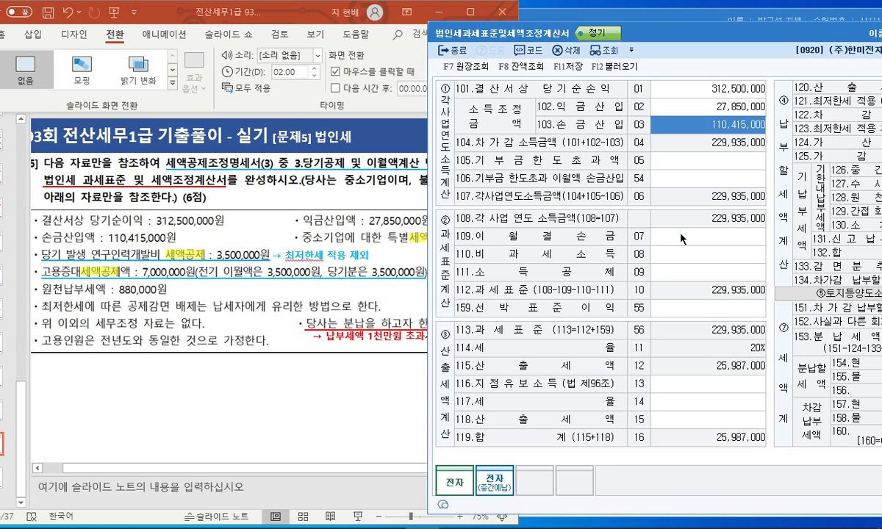
Set 128.원천납부세액 to 880,000 in the 기한내납부세액 section
drag(732, 36, 711, 39)
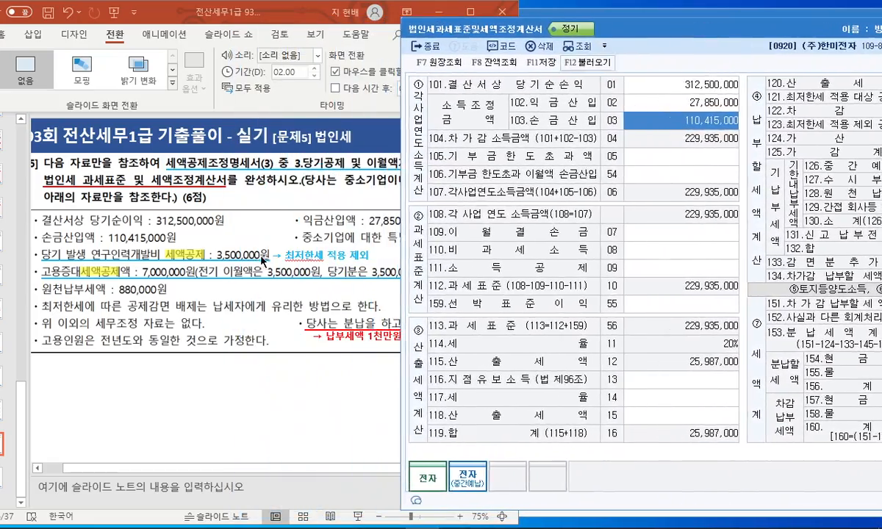
drag(611, 28, 485, 33)
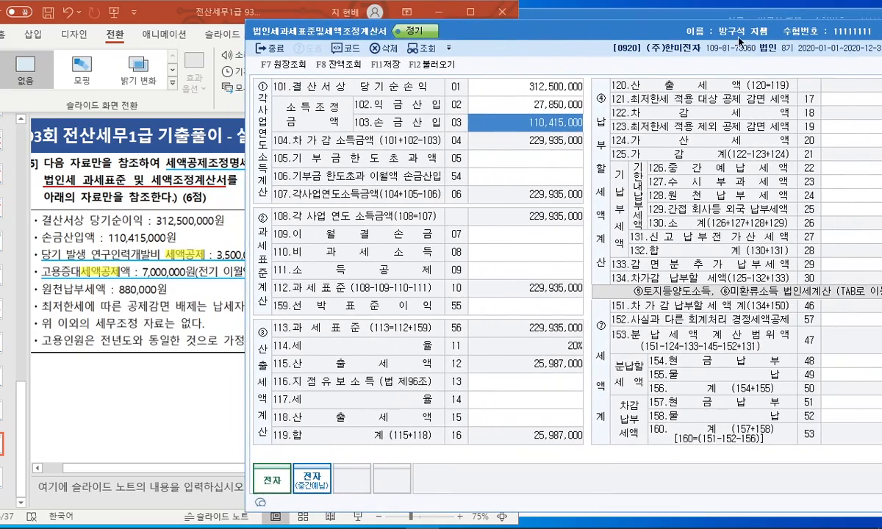
drag(696, 35, 619, 36)
click(803, 192)
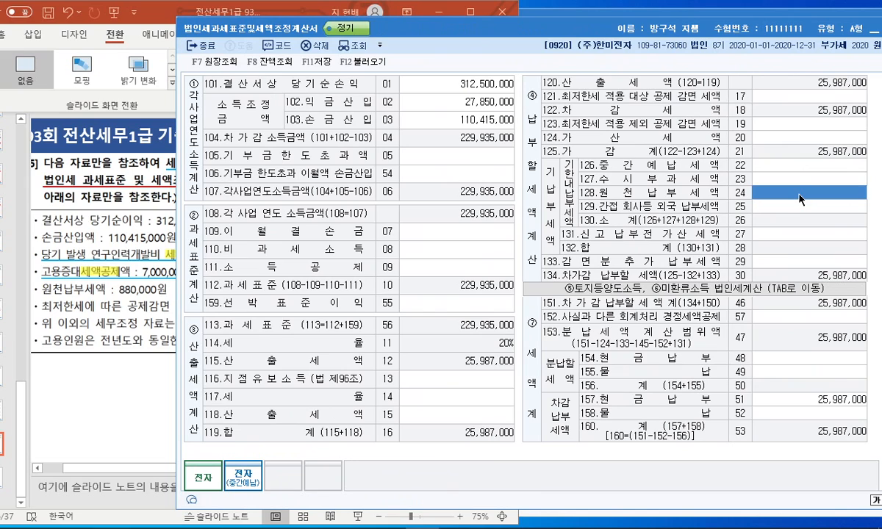
text(880000)
key(Return)
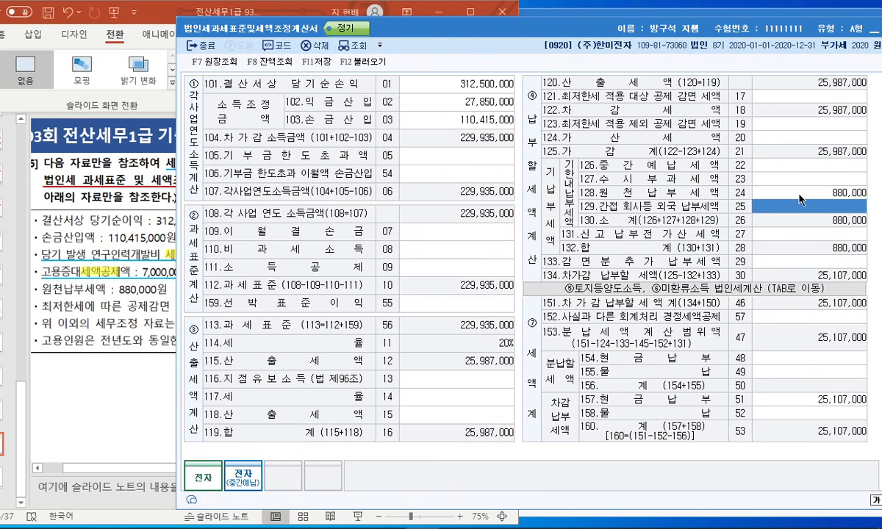
click(788, 136)
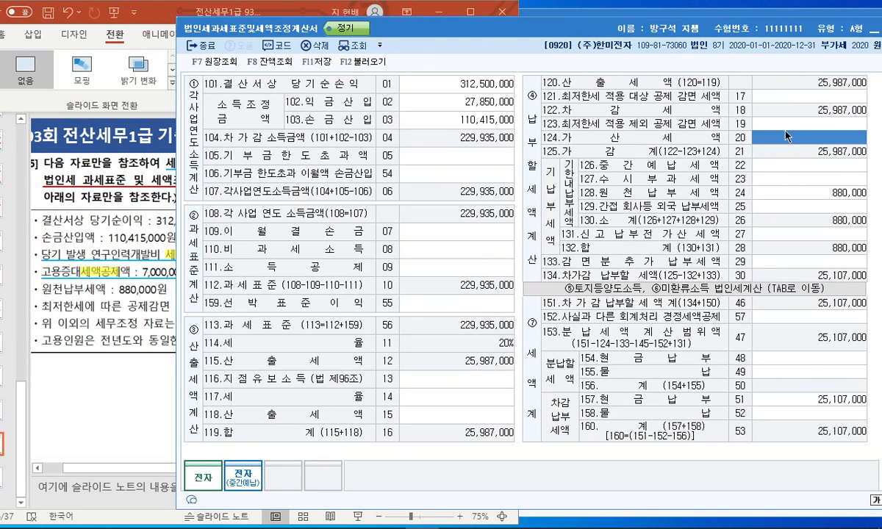
click(788, 123)
click(789, 99)
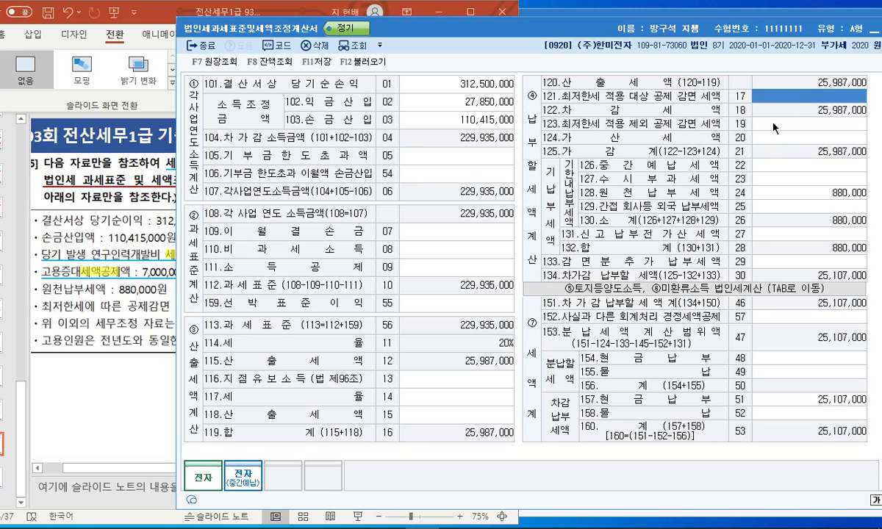
click(778, 124)
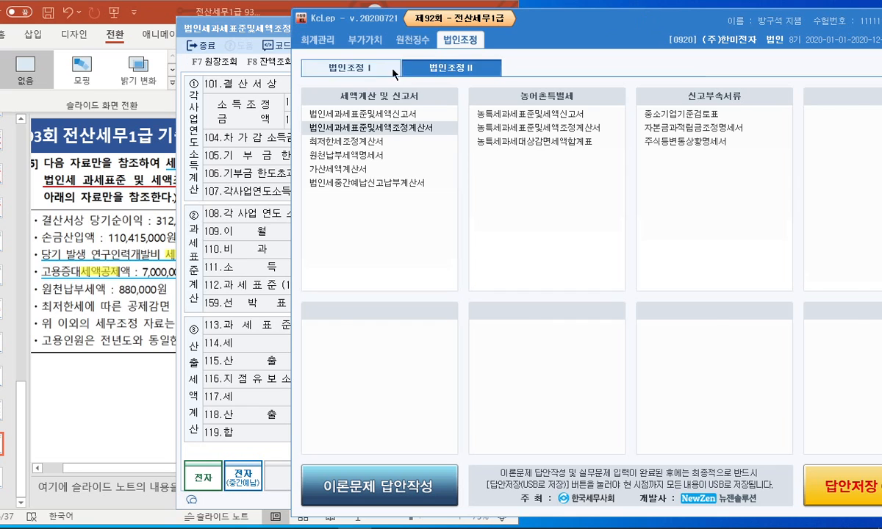
click(375, 69)
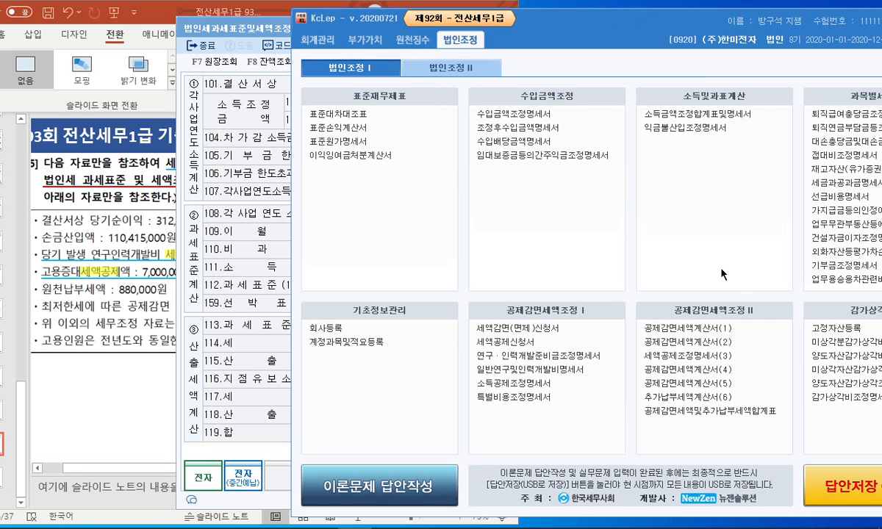
click(471, 70)
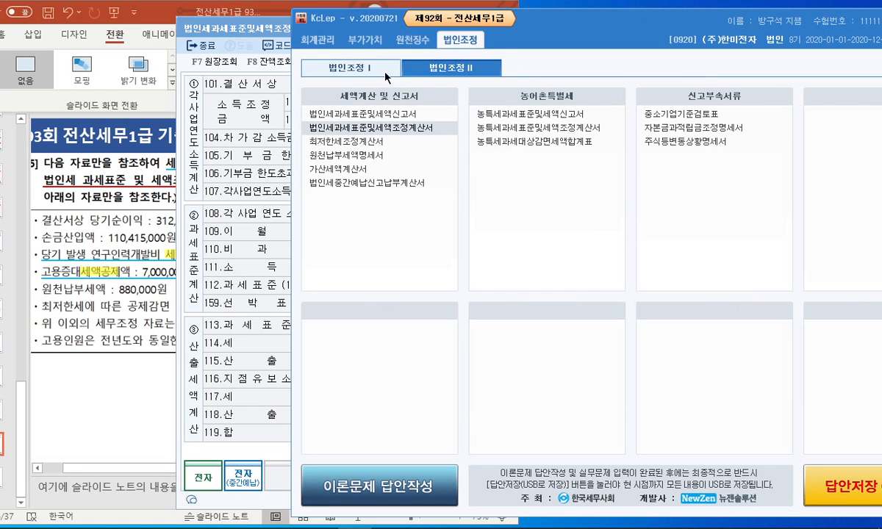
click(347, 69)
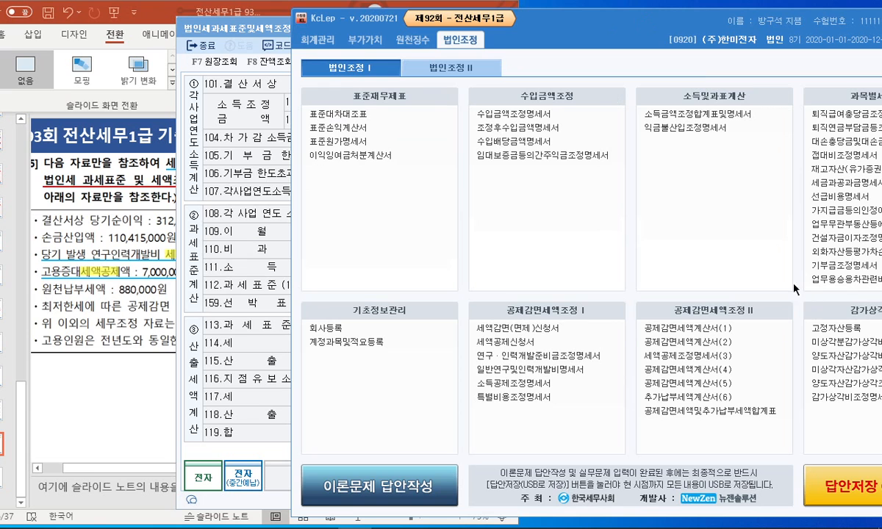
drag(747, 25, 651, 24)
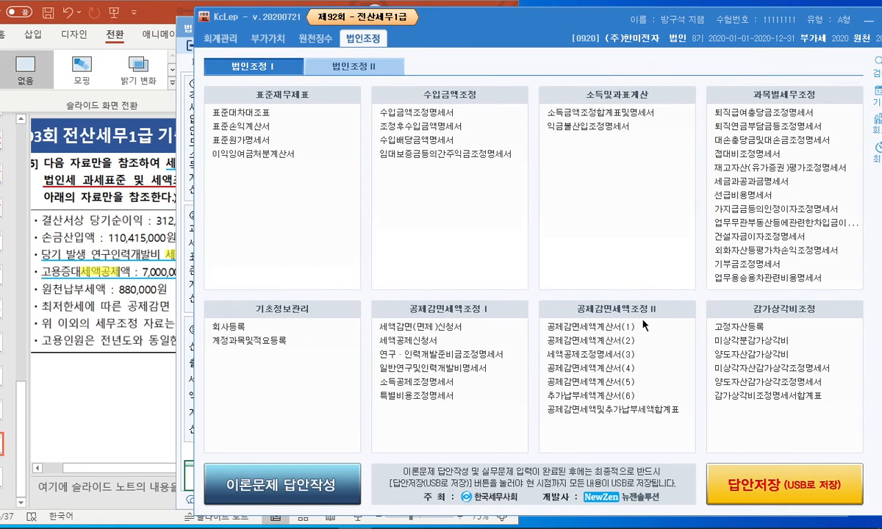
Try to load the figures into 최저한세조정계산서 from the other forms
click(343, 66)
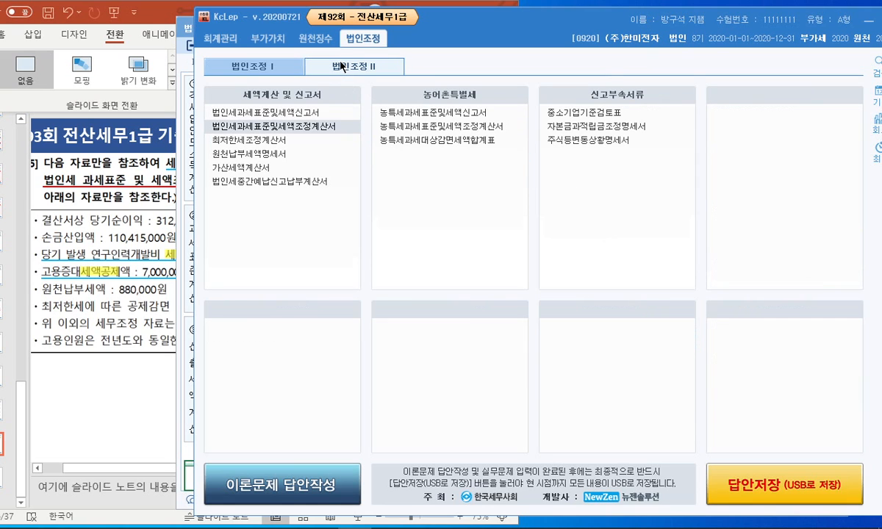
click(262, 140)
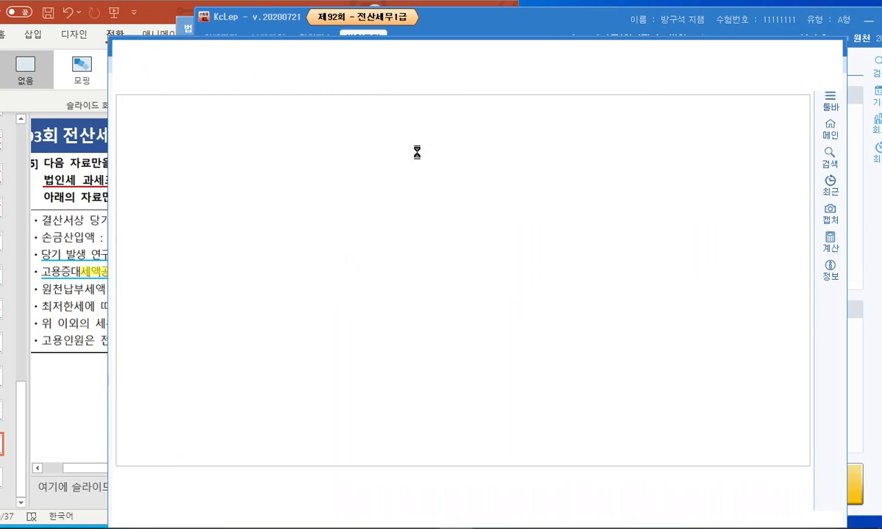
drag(427, 47, 507, 39)
click(623, 72)
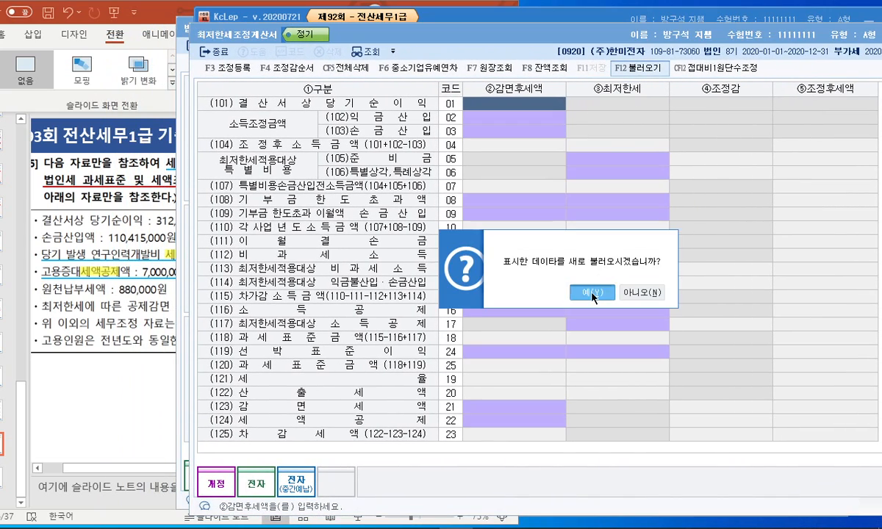
click(592, 292)
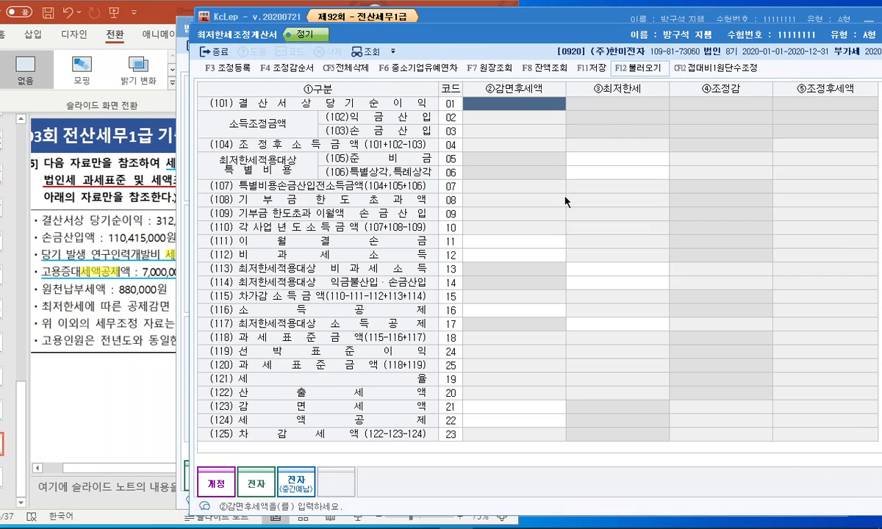
drag(571, 32, 425, 28)
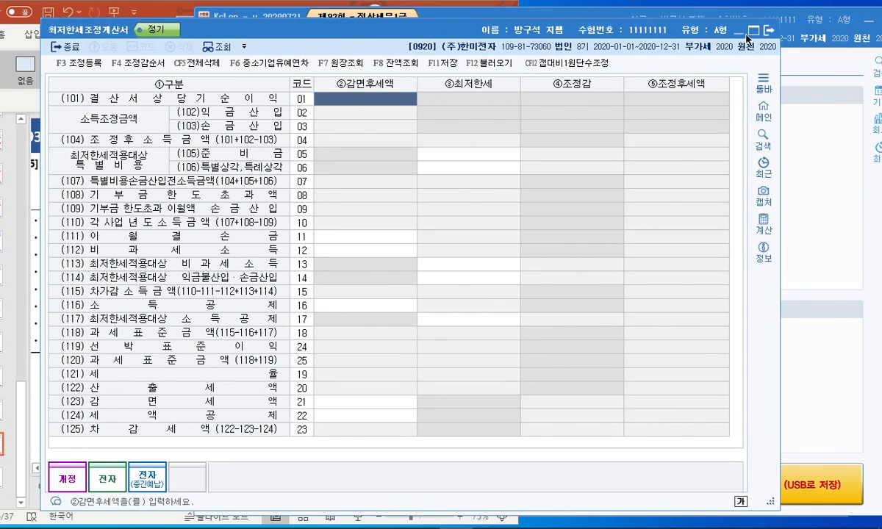
click(769, 30)
click(432, 298)
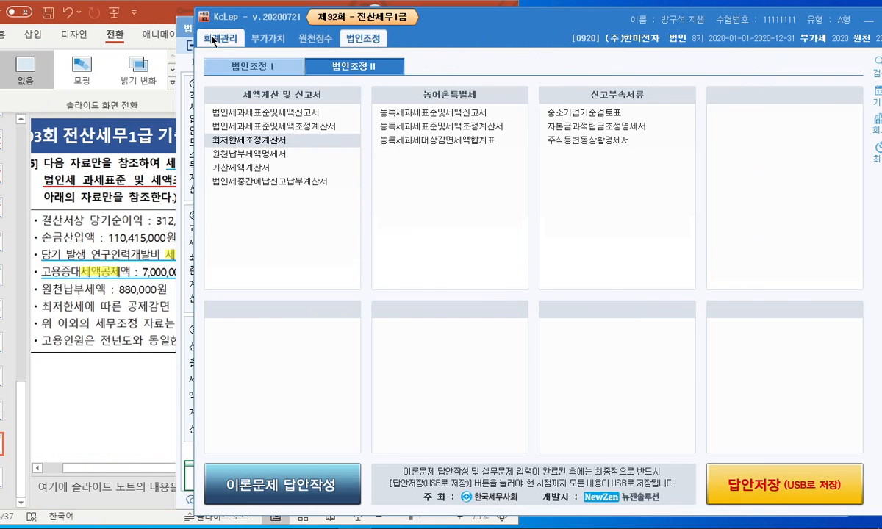
Return to 법인세과세표준및세액조정계산서 and save the entered figures
click(275, 122)
click(328, 66)
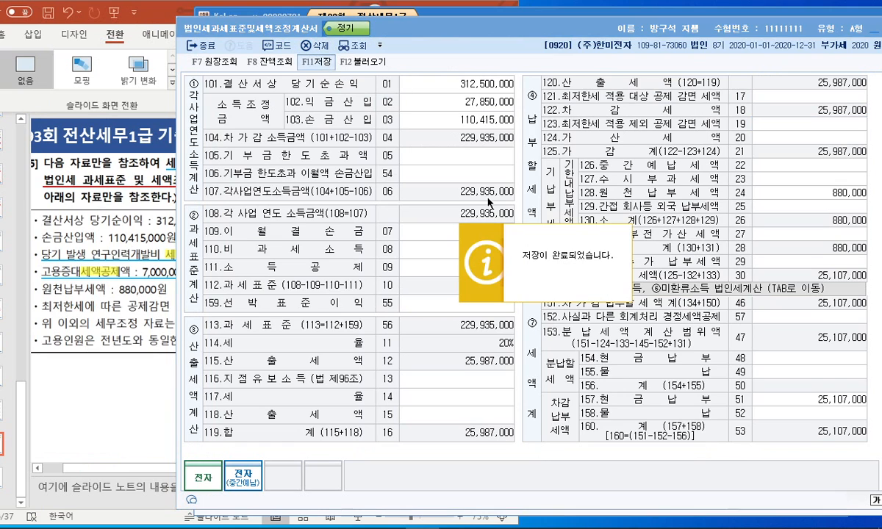
key(Escape)
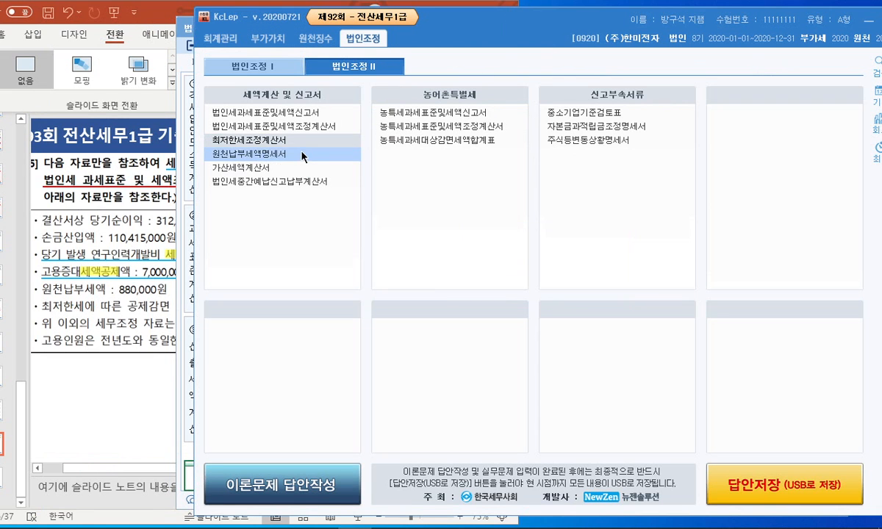
Reopen 최저한세조정계산서 and load the data from the saved 법인세과세표준및세액조정계산서
click(303, 142)
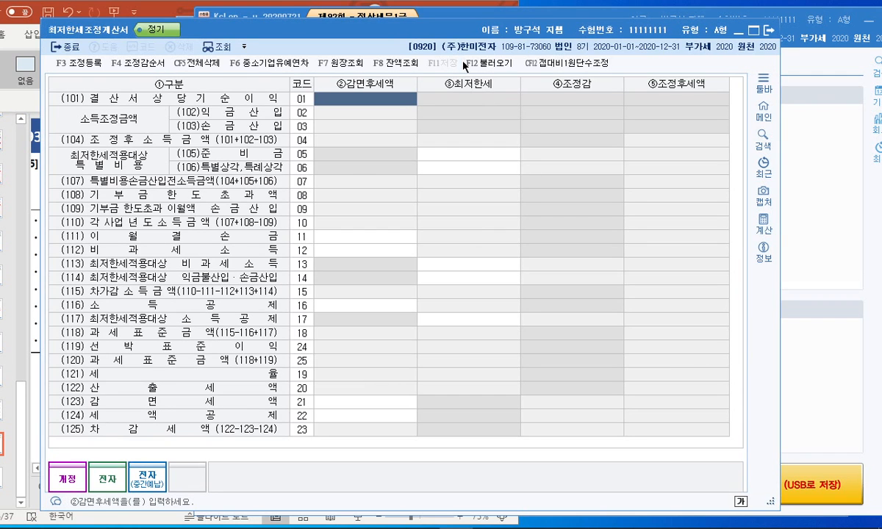
click(469, 64)
click(445, 287)
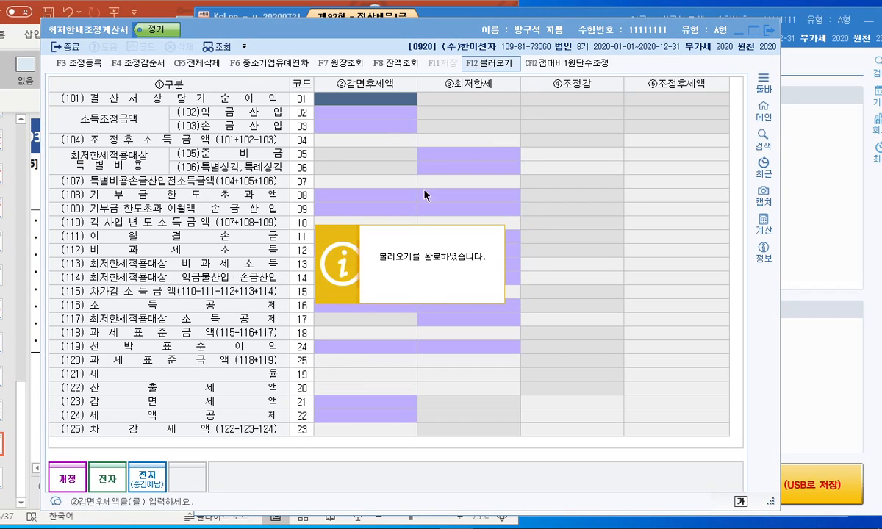
Set (124)세액공제 in the ②감면후세액 column to 7,000,000, following the 고용증대세액공제 amount on the problem slide
drag(445, 31, 601, 28)
click(184, 20)
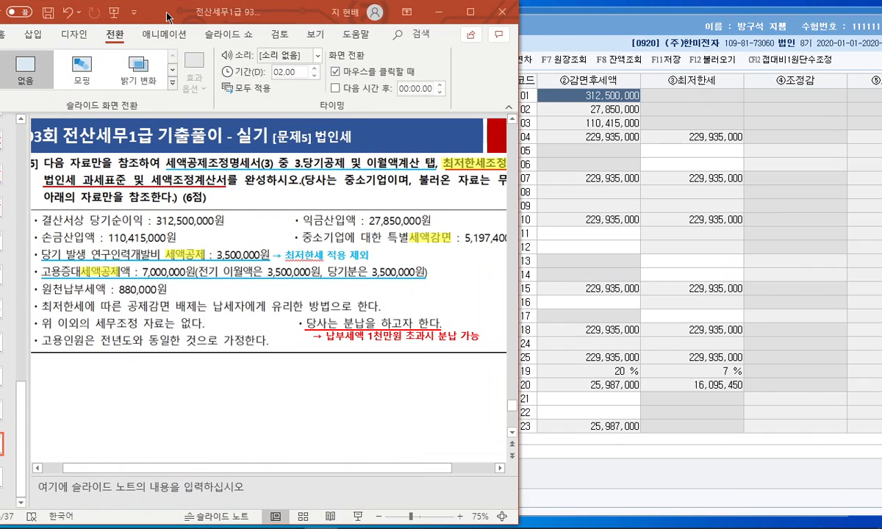
drag(190, 21, 178, 21)
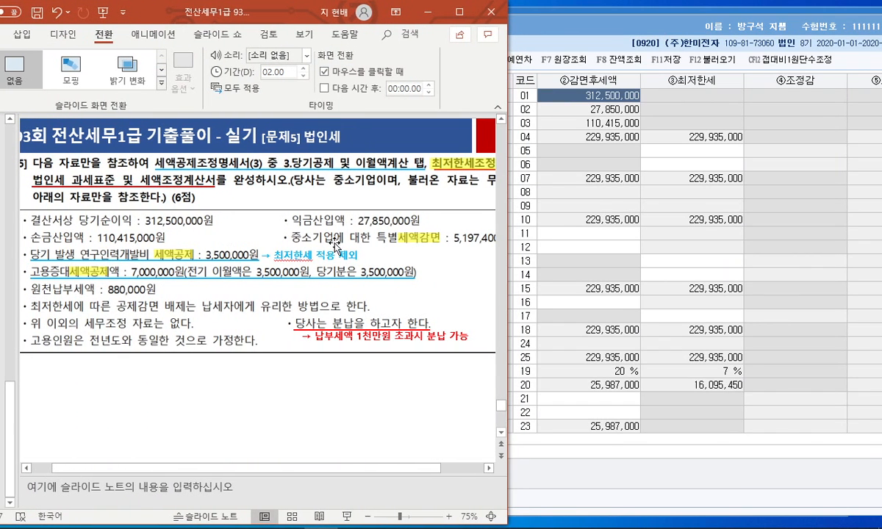
click(616, 305)
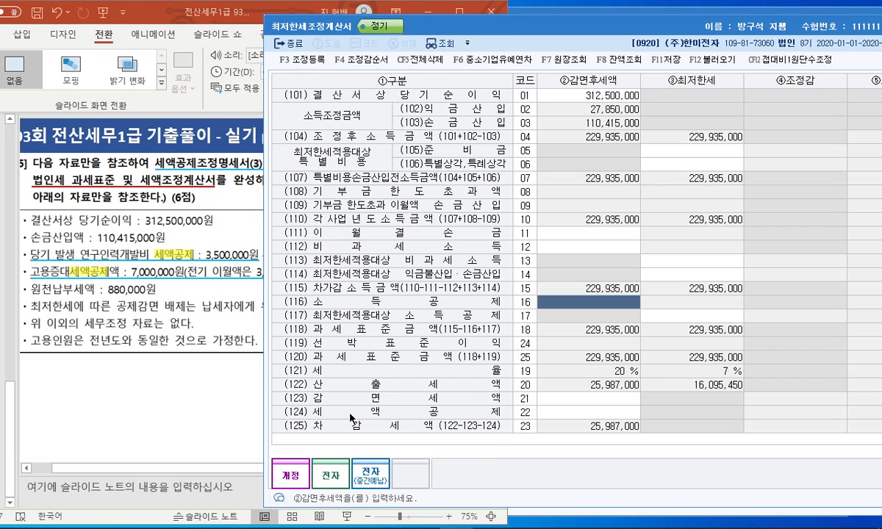
drag(312, 416, 509, 416)
drag(324, 401, 506, 401)
key(Escape)
click(547, 413)
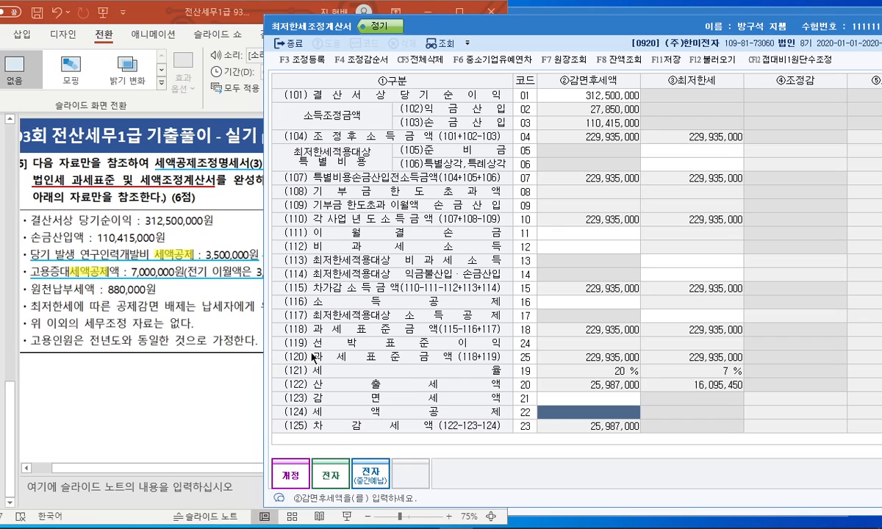
click(133, 350)
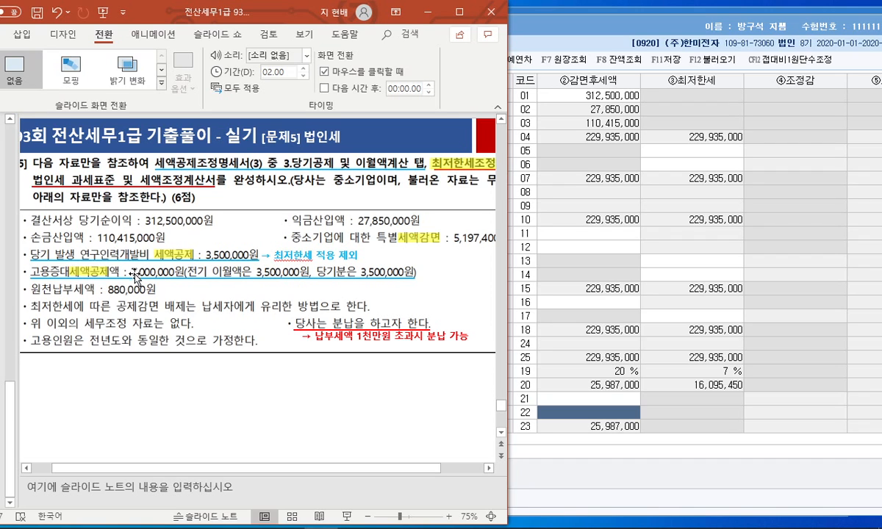
click(525, 343)
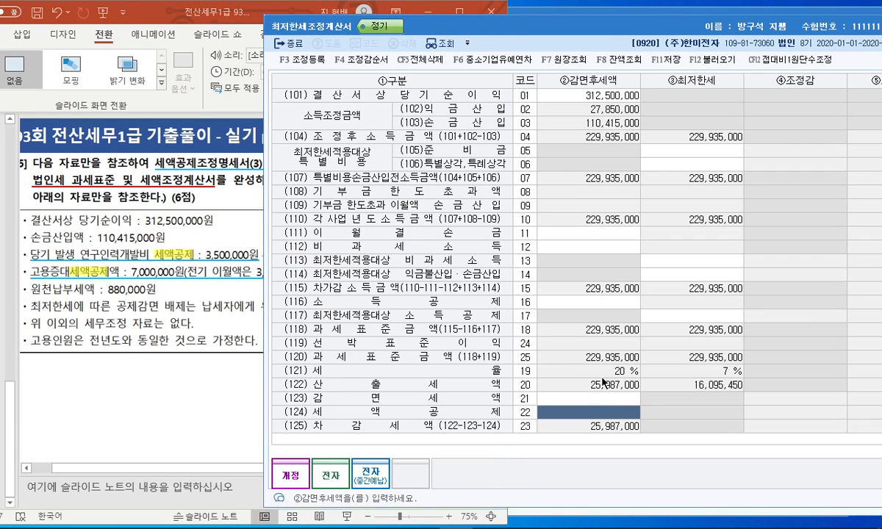
text(7000000)
key(Return)
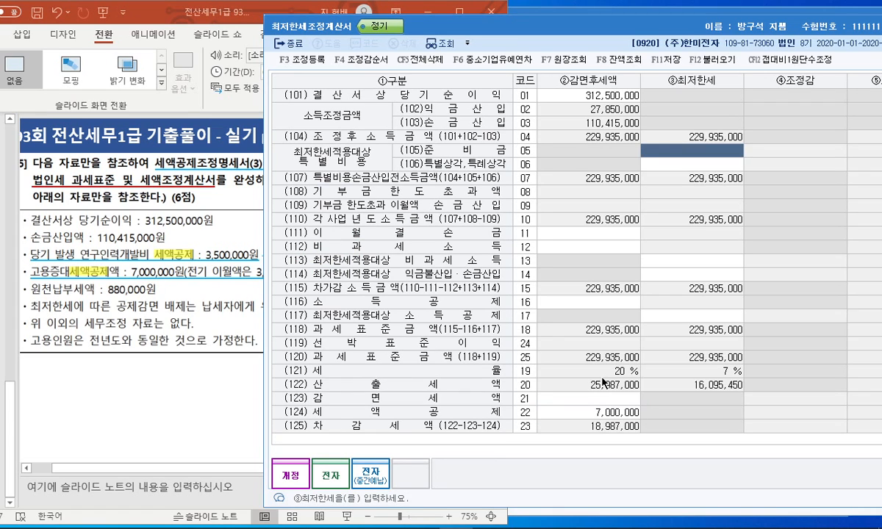
Set (123)감면세액 in the ②감면후세액 column to 5,197,400, following the 중소기업에 대한 특별세액감면 amount on the slide
click(194, 431)
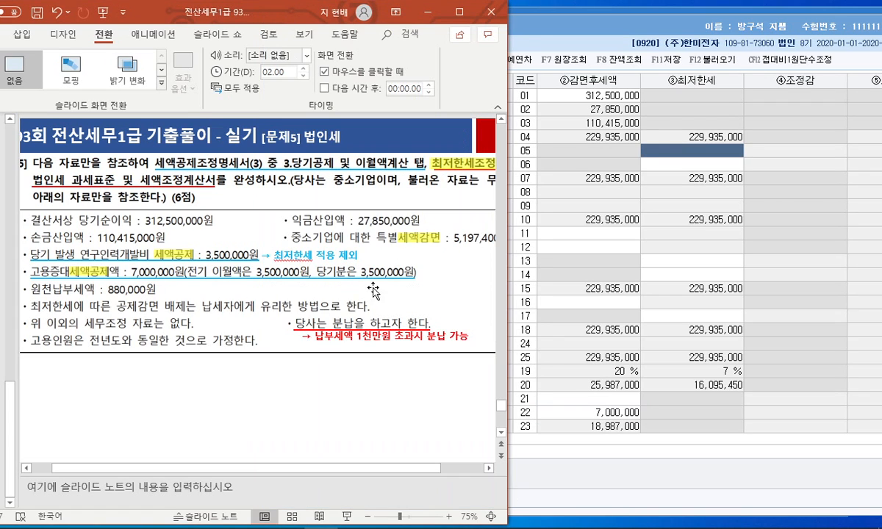
drag(415, 469, 419, 469)
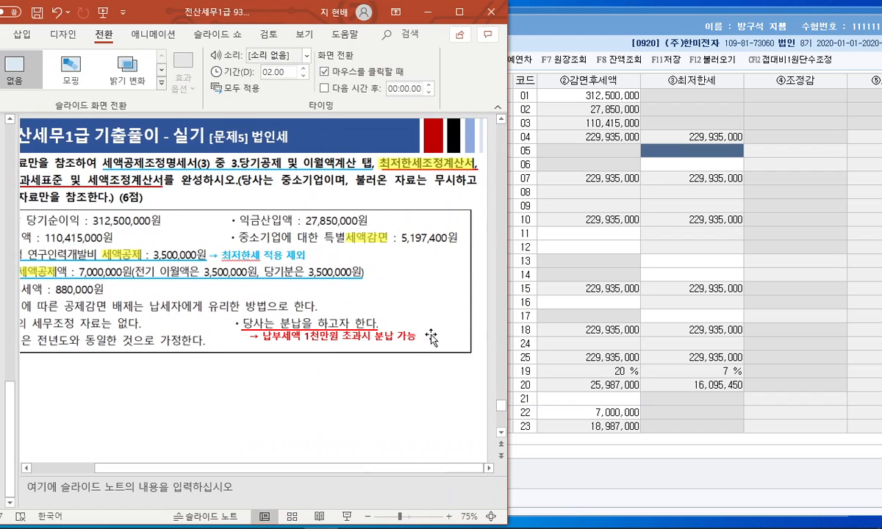
drag(195, 21, 177, 20)
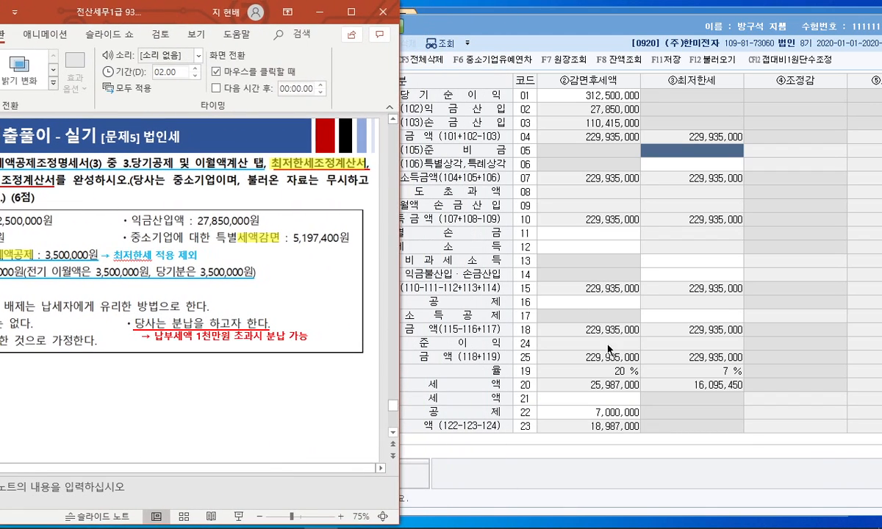
click(607, 400)
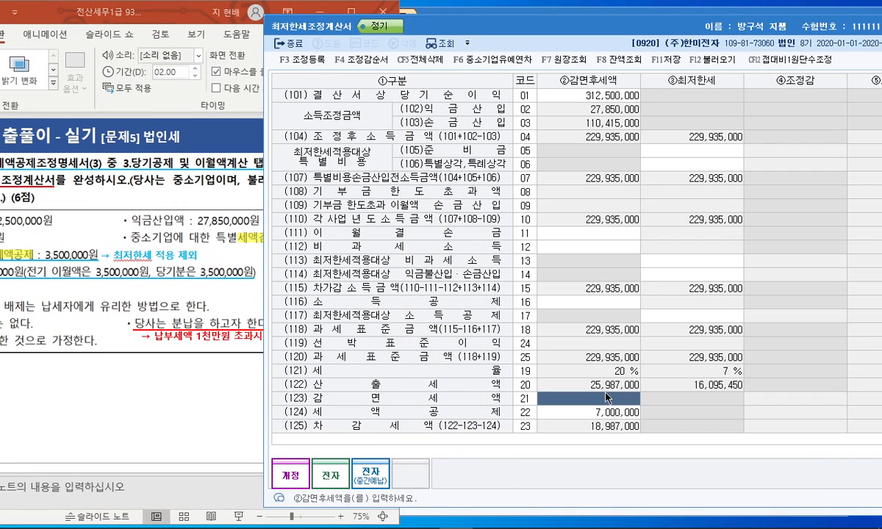
text(5,197,400)
key(Return)
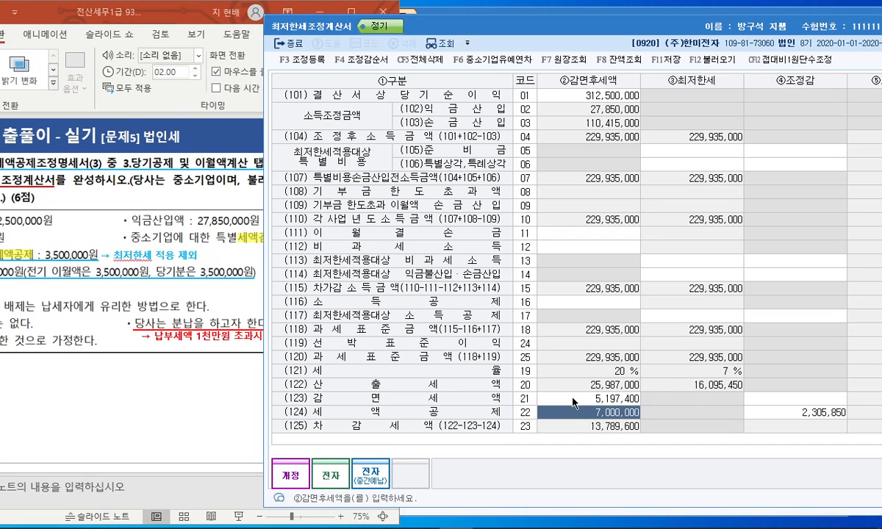
Check the ④조정감 amount for (124)세액공제 and save 최저한세조정계산서
click(575, 401)
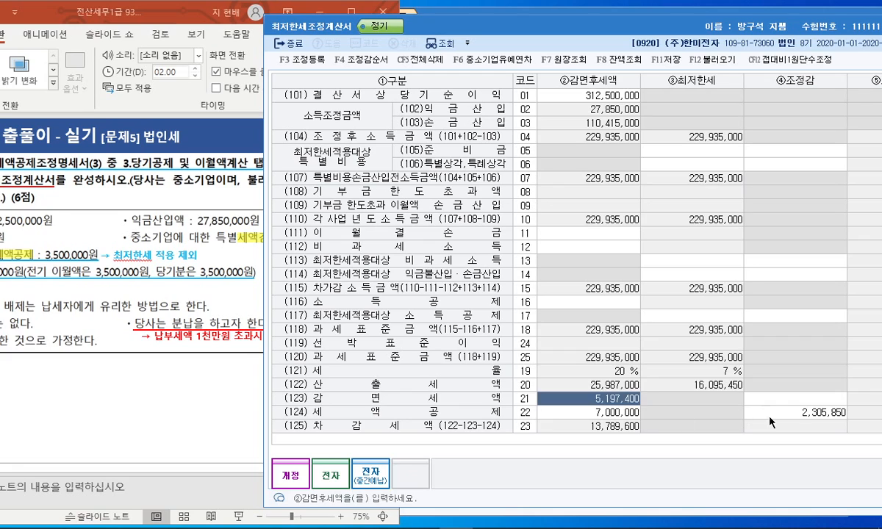
click(799, 417)
drag(667, 24, 447, 29)
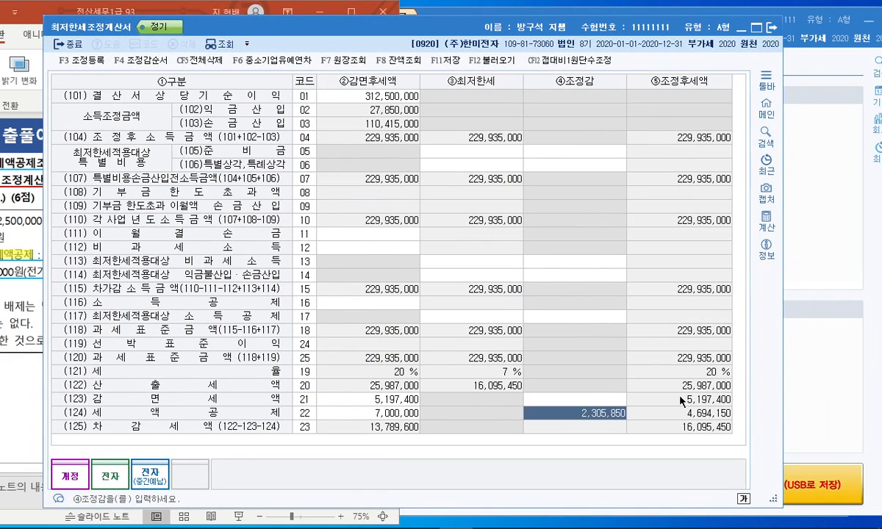
drag(425, 28, 397, 28)
click(427, 65)
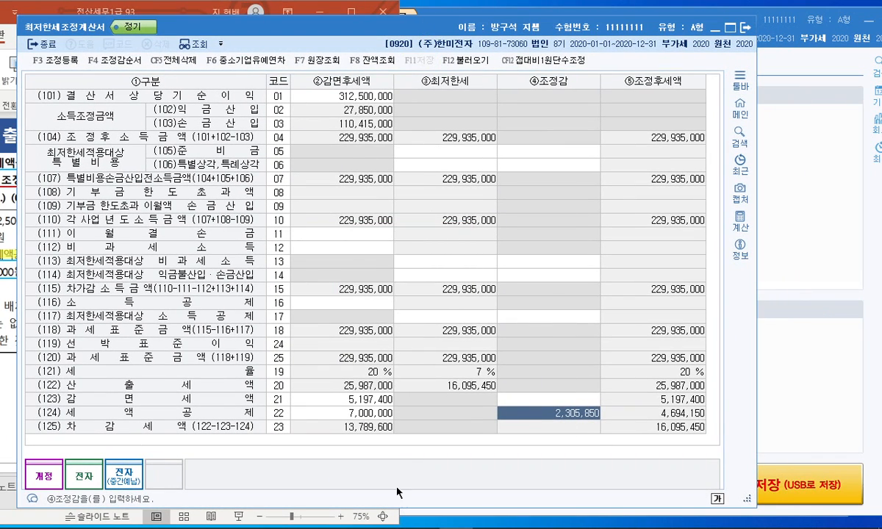
In 세액공제조정명세서(3), set (116)최저한세적용에따른 미공제액 to 2,305,850 for the current-year 고용증대 row
mouse_move(401, 520)
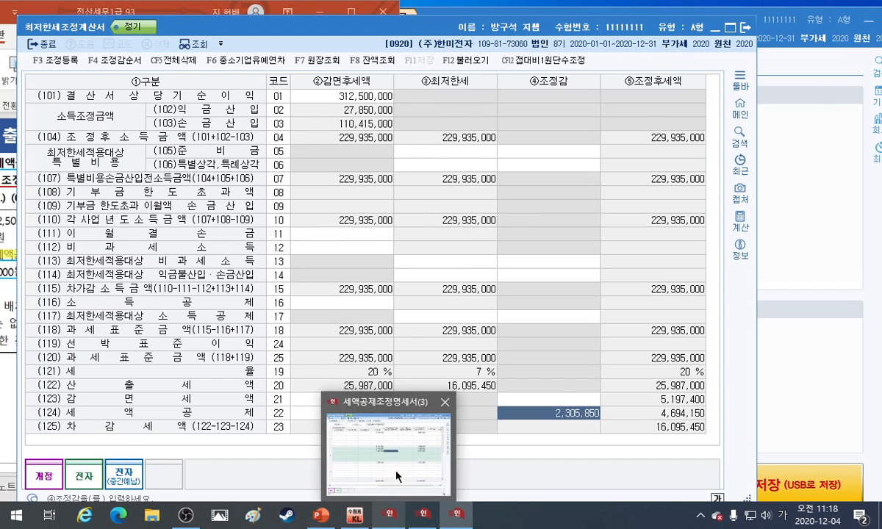
click(400, 474)
drag(507, 39, 256, 169)
text(2,305,)
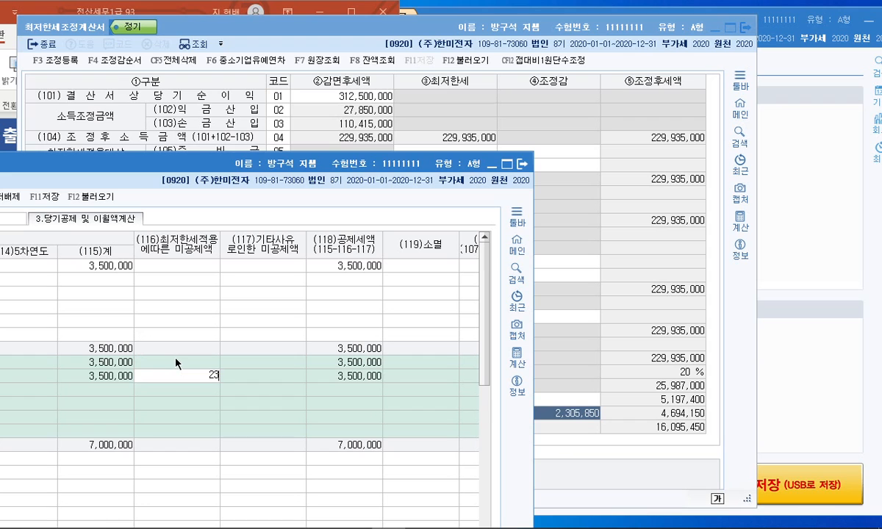
text(850)
key(Return)
drag(302, 162, 297, 54)
drag(391, 463, 433, 463)
key(Return)
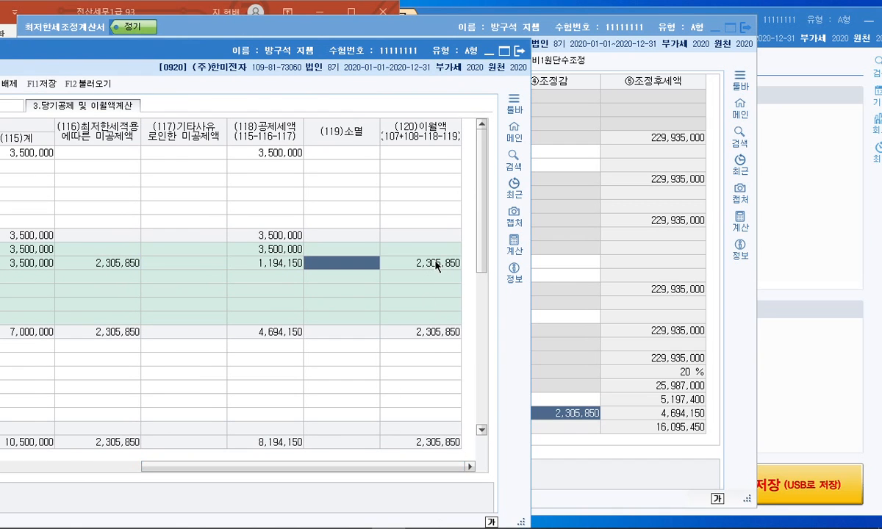
Save 세액공제조정명세서(3) and close the form
double_click(341, 50)
click(323, 74)
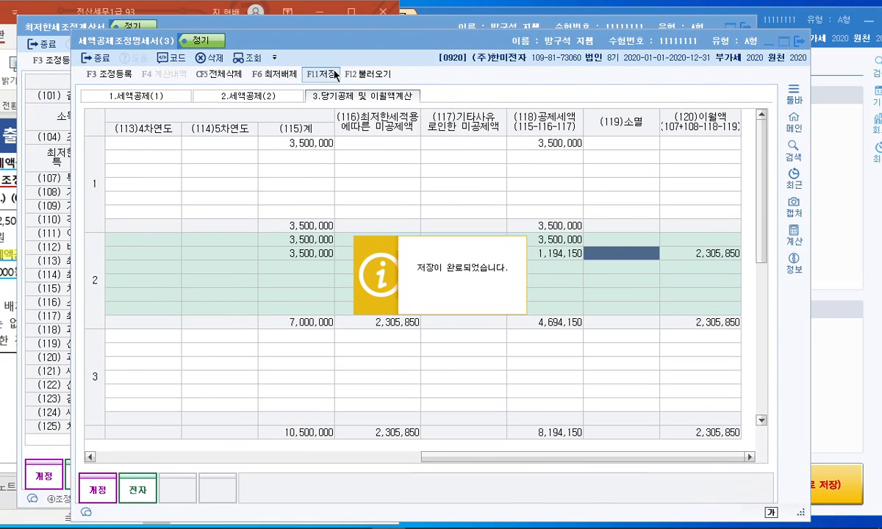
click(796, 42)
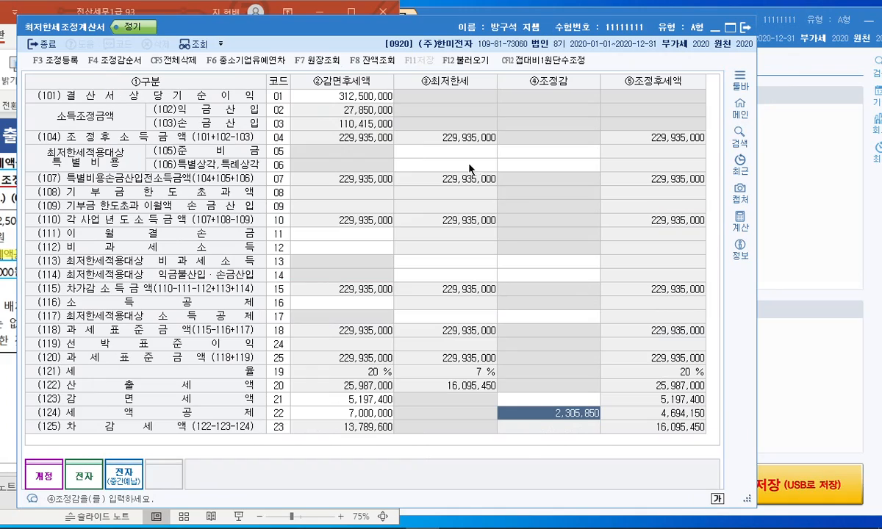
In 법인세과세표준및세액조정계산서, set 123.최저한세 적용 제외 공제 감면 세액 to 3,500,000, following the 연구인력개발비 세액공제 amount on the slide
drag(462, 30, 382, 48)
click(373, 514)
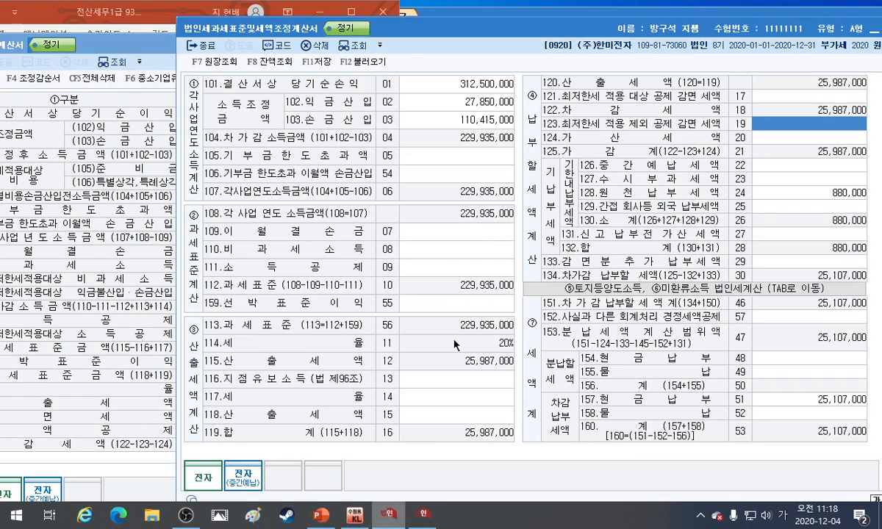
click(758, 100)
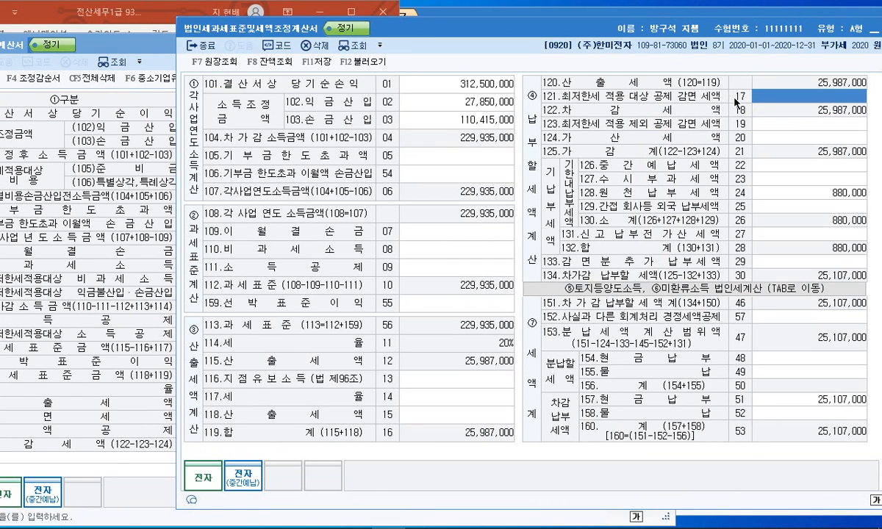
click(754, 125)
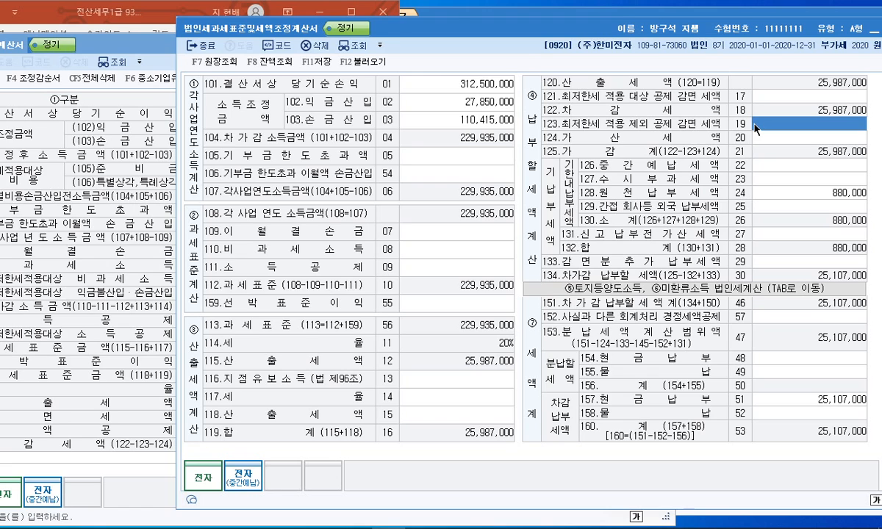
click(152, 10)
drag(134, 11, 277, 10)
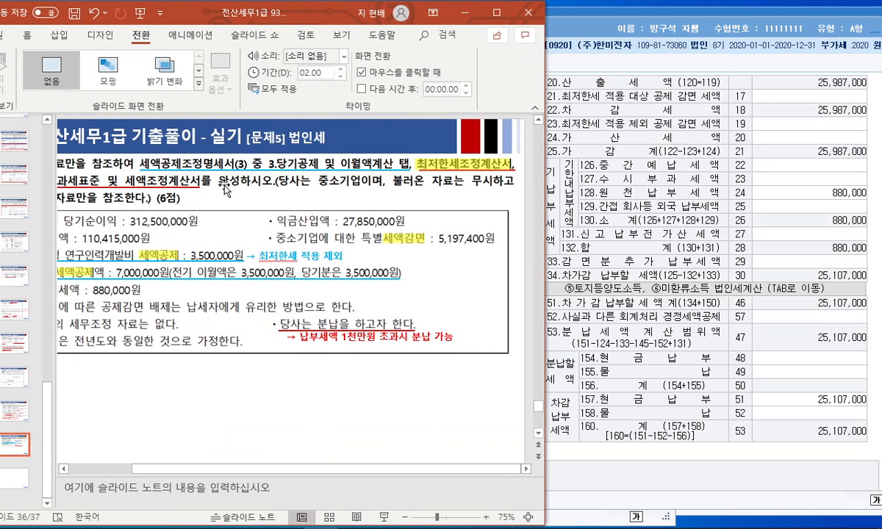
drag(174, 469, 142, 471)
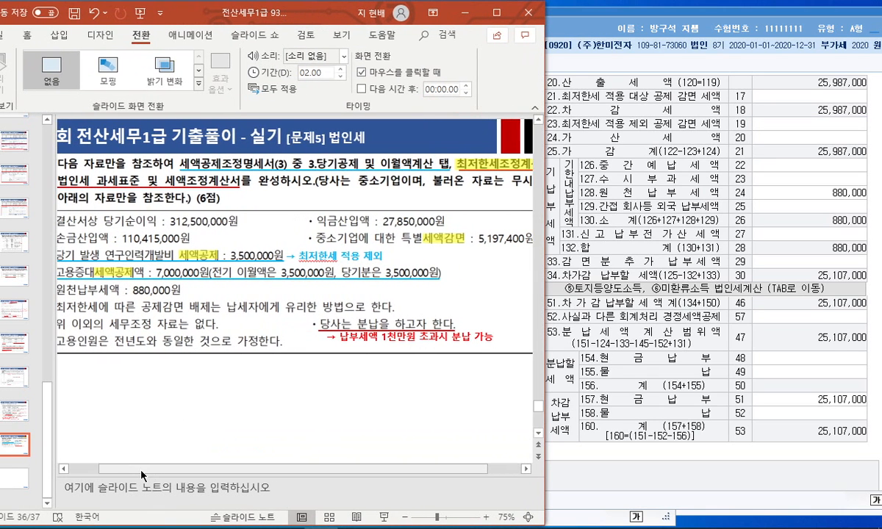
click(794, 135)
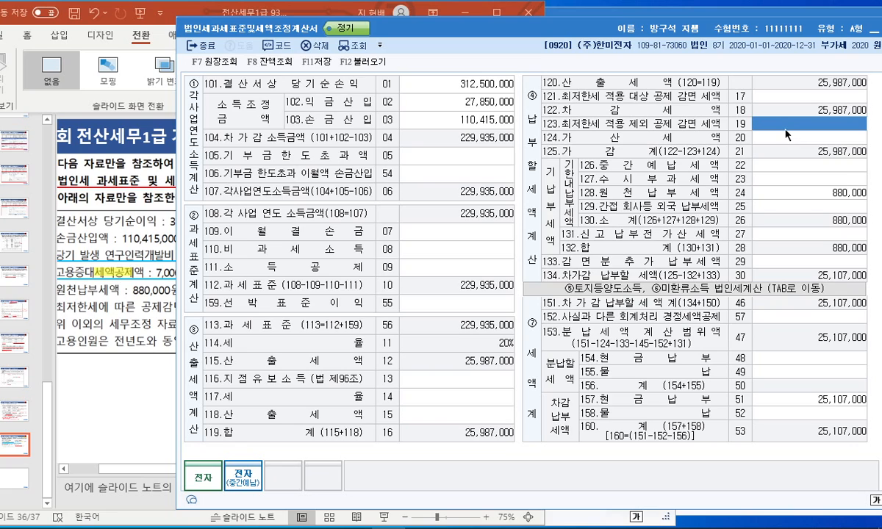
text(3,500,000)
key(Return)
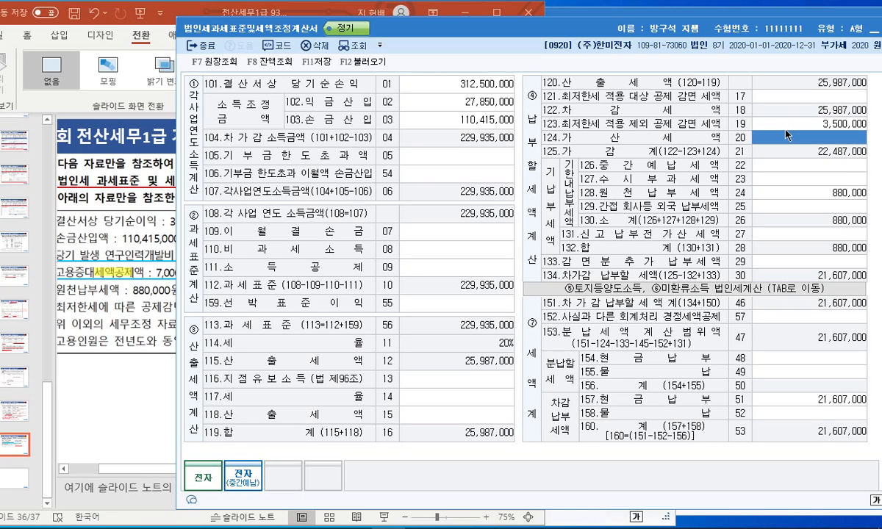
Add the ⑤조정후세액 amounts for 감면세액 (5,197,400) and 세액공제 (4,694,150) from 최저한세조정계산서 in the built-in calculator
click(796, 98)
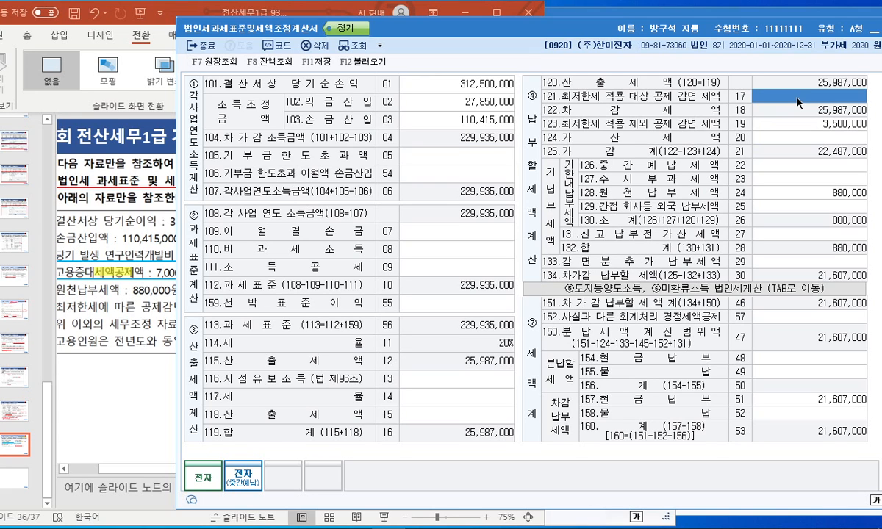
click(416, 522)
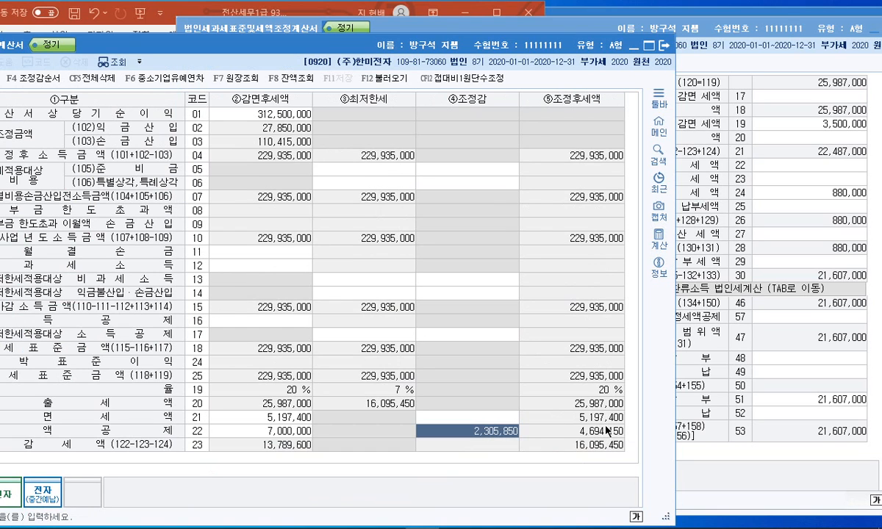
click(394, 29)
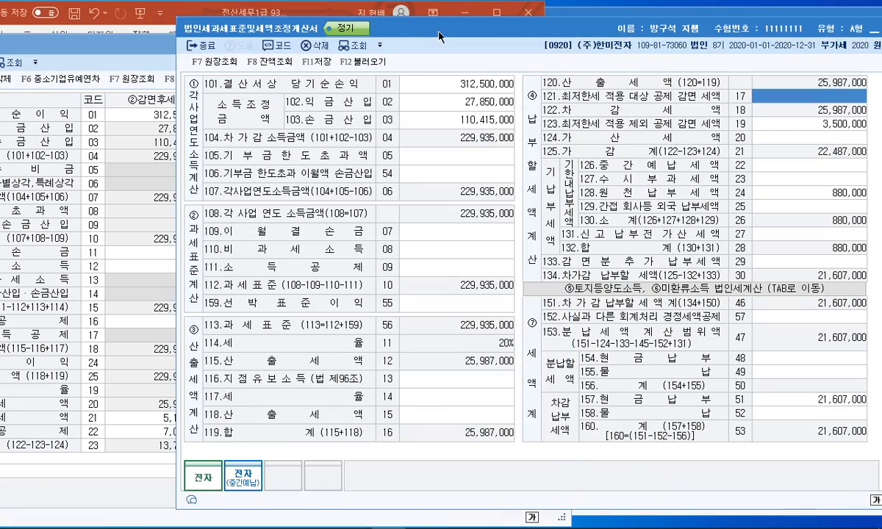
drag(440, 35, 369, 32)
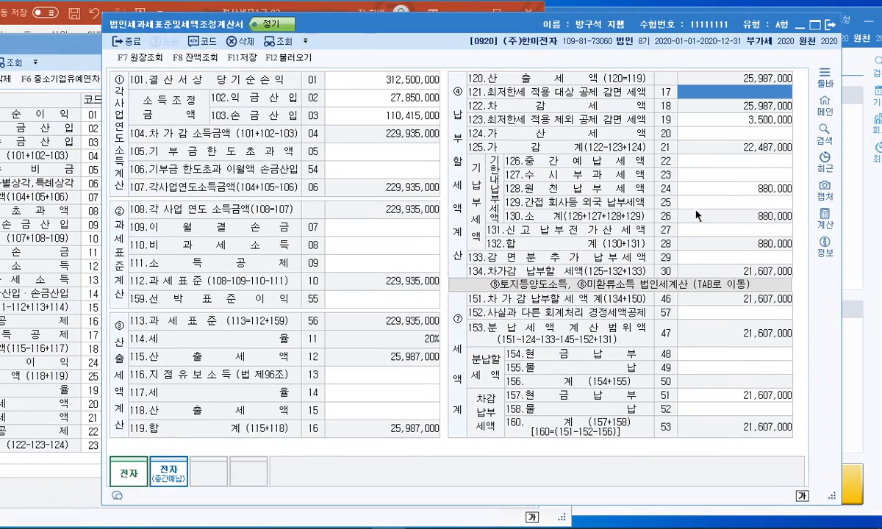
click(67, 39)
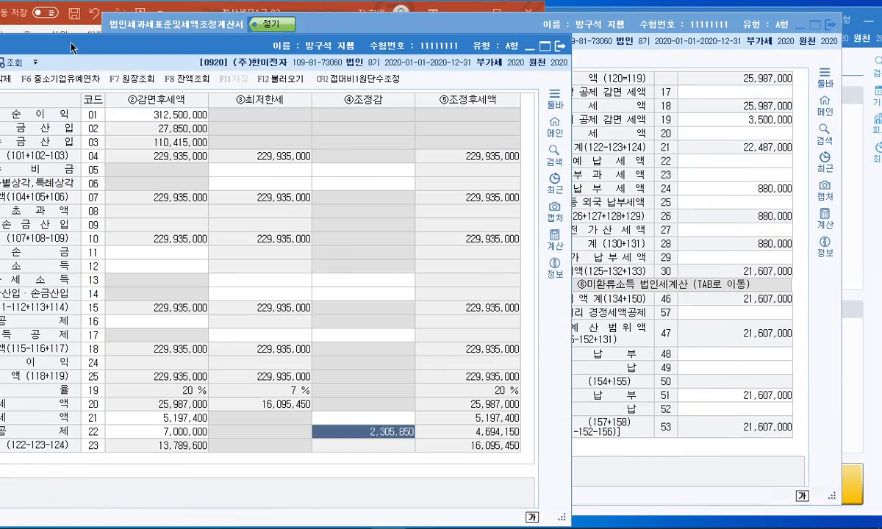
click(559, 240)
drag(219, 116, 343, 71)
text(5,197,400)
key(Return)
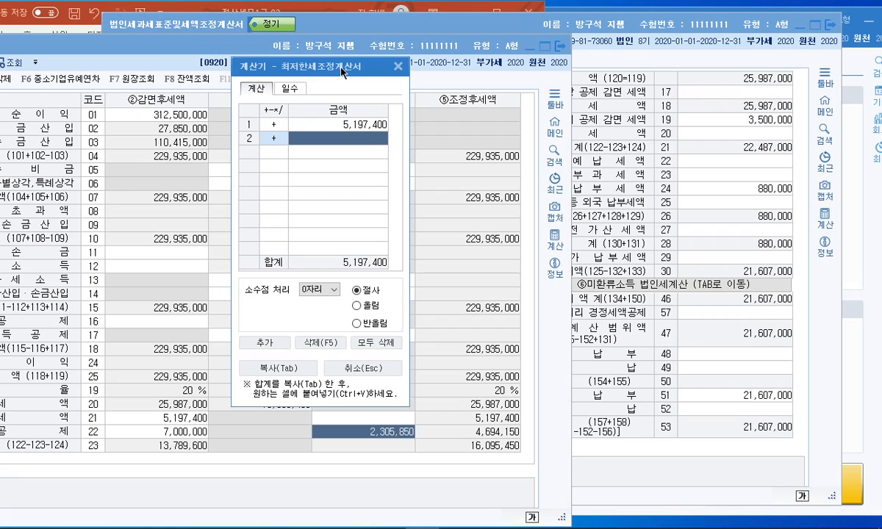
text(4694150)
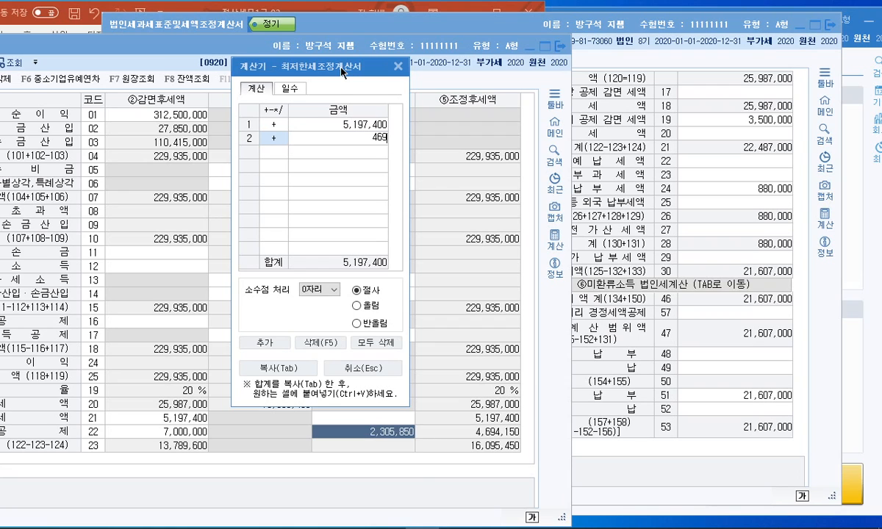
key(Return)
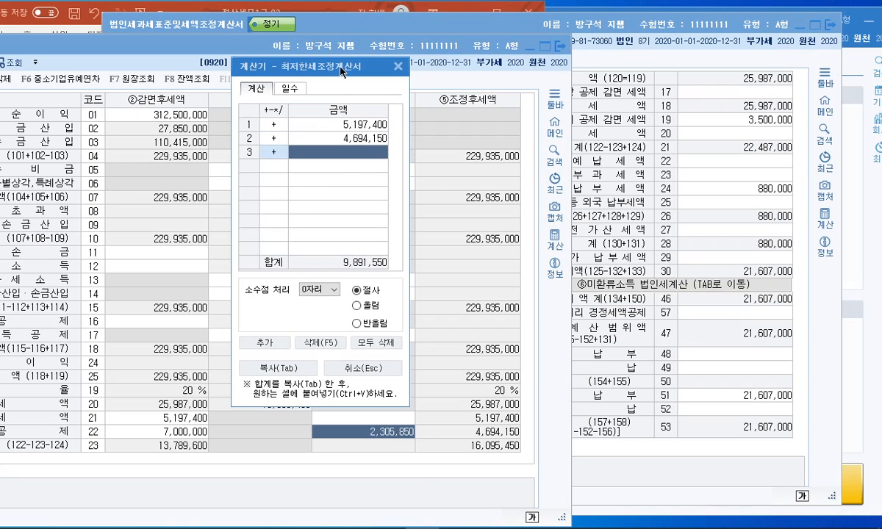
Set 121.최저한세 적용 대상 공제 감면 세액 to 9,891,550 in 법인세과세표준및세액조정계산서 and close the calculator
click(770, 137)
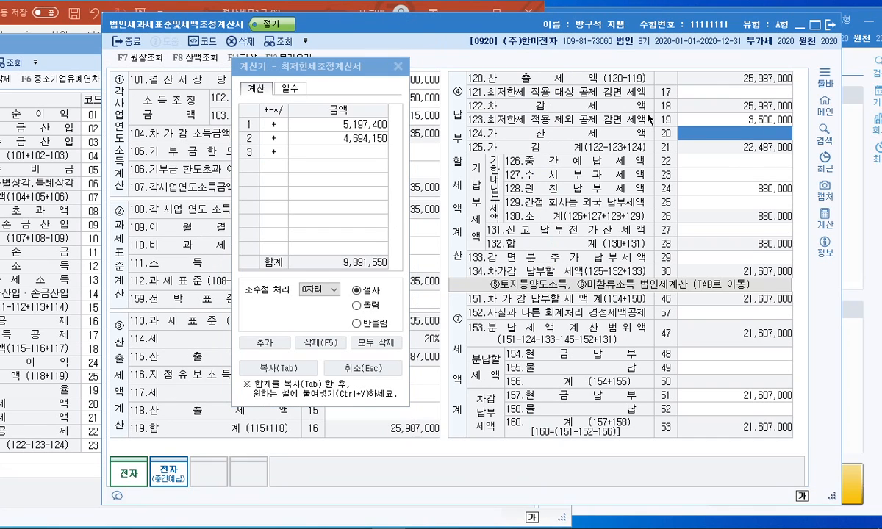
click(706, 91)
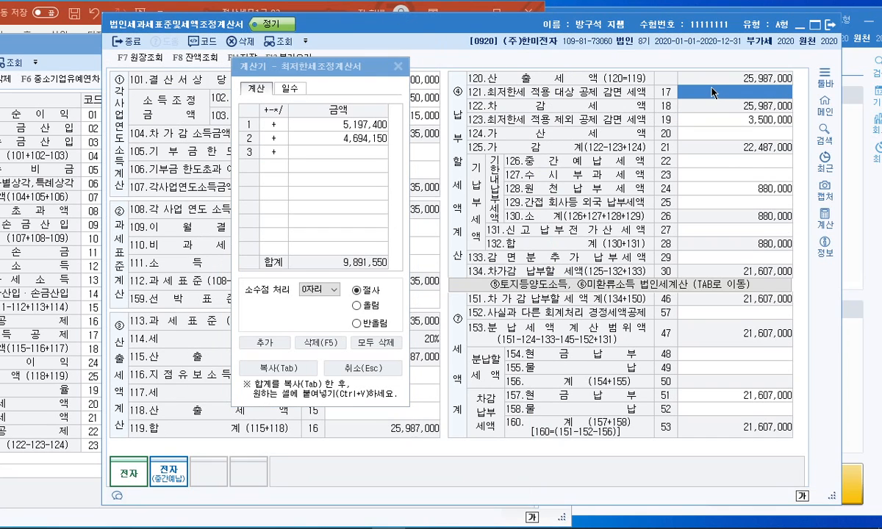
text(9,891,550)
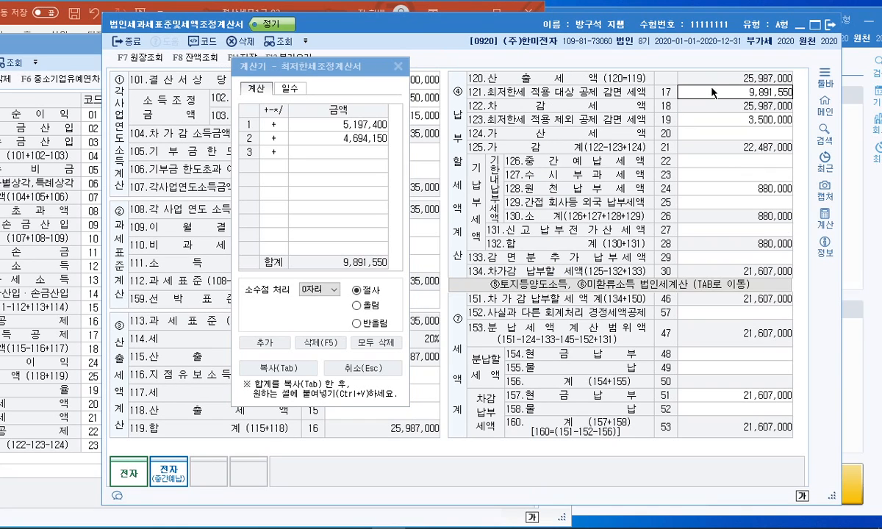
key(Return)
key(Escape)
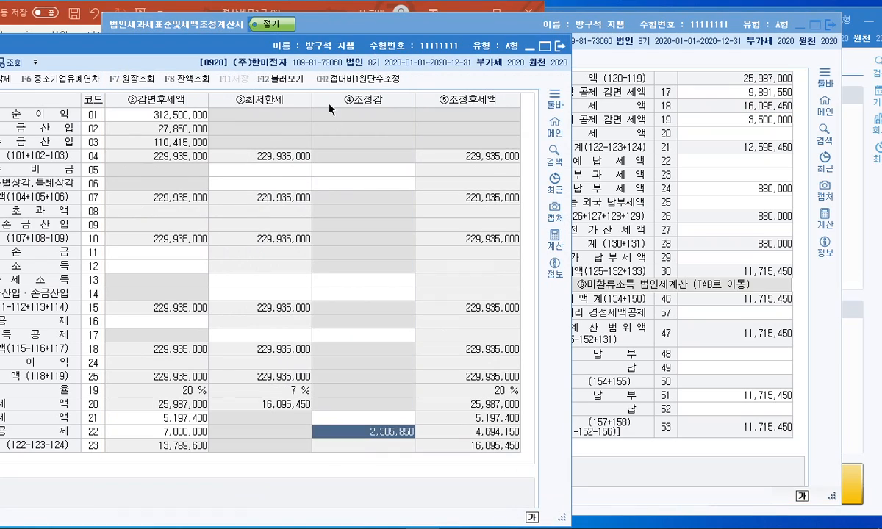
Compare the 121.공제 감면 세액 entry with the adjusted amounts in 최저한세조정계산서 and close 최저한세조정계산서
drag(338, 55, 482, 63)
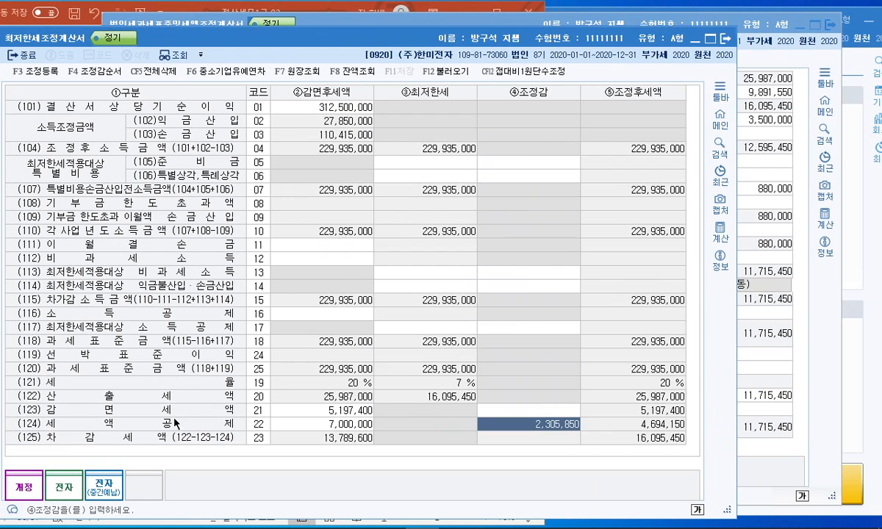
click(756, 305)
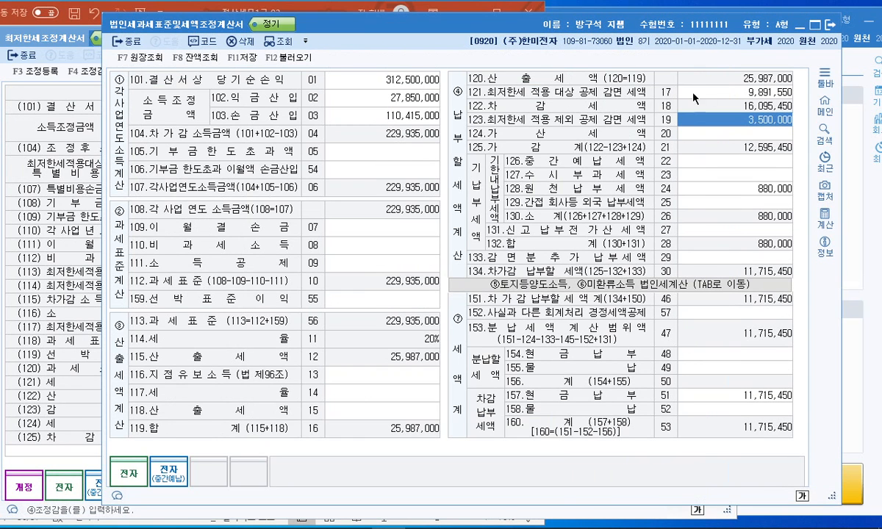
click(715, 92)
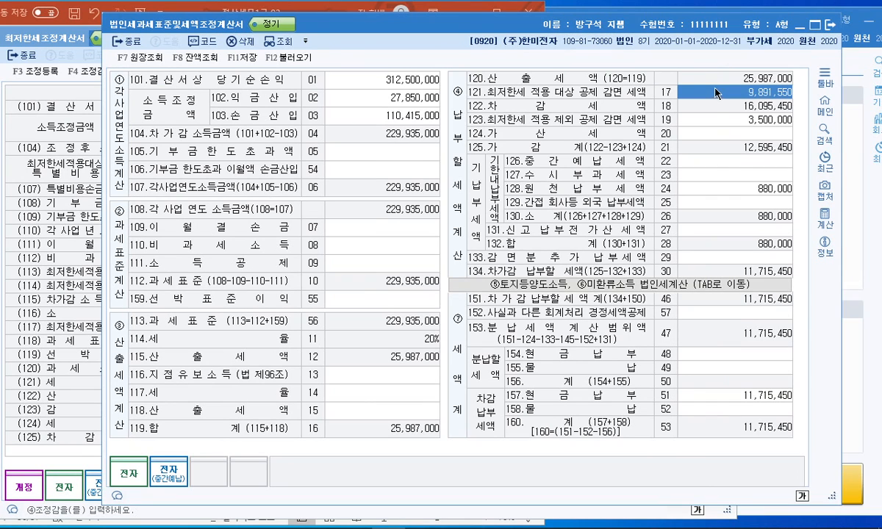
click(746, 310)
click(58, 41)
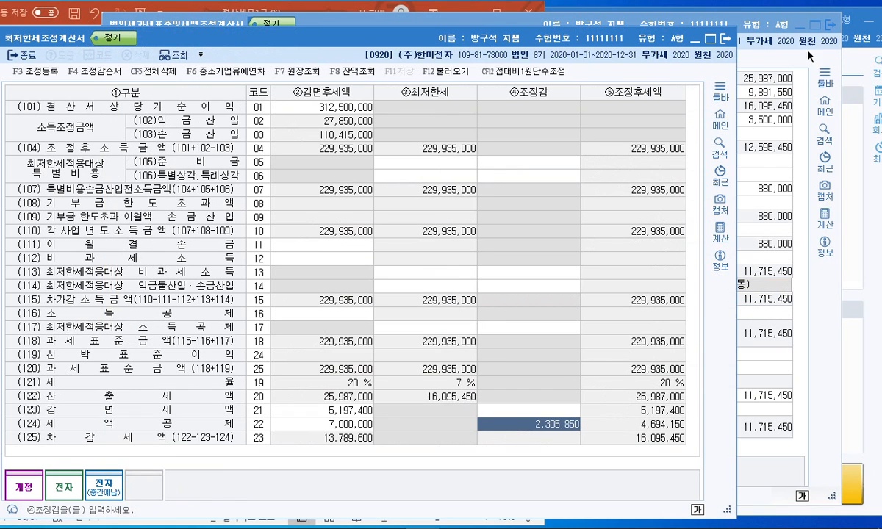
click(726, 39)
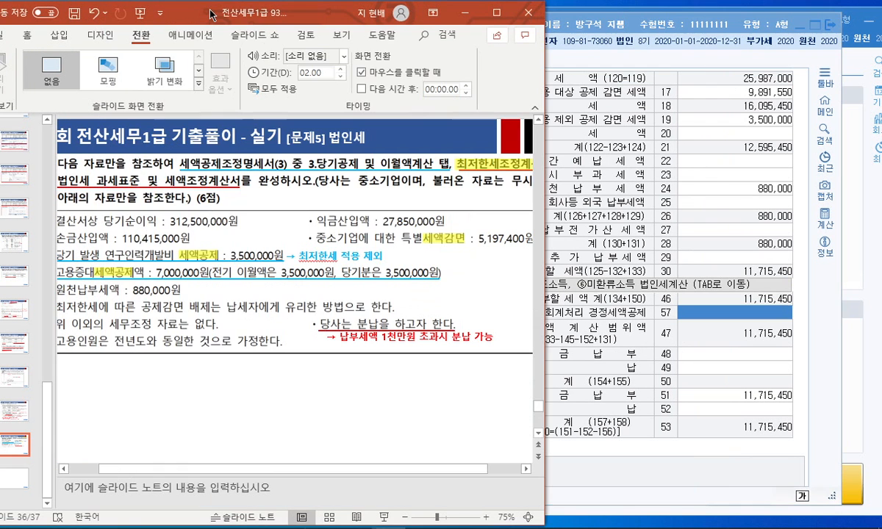
Check the 분납 condition on the slide and set 157.현금납부 under 차감납부세액 to 10,000,000
click(196, 9)
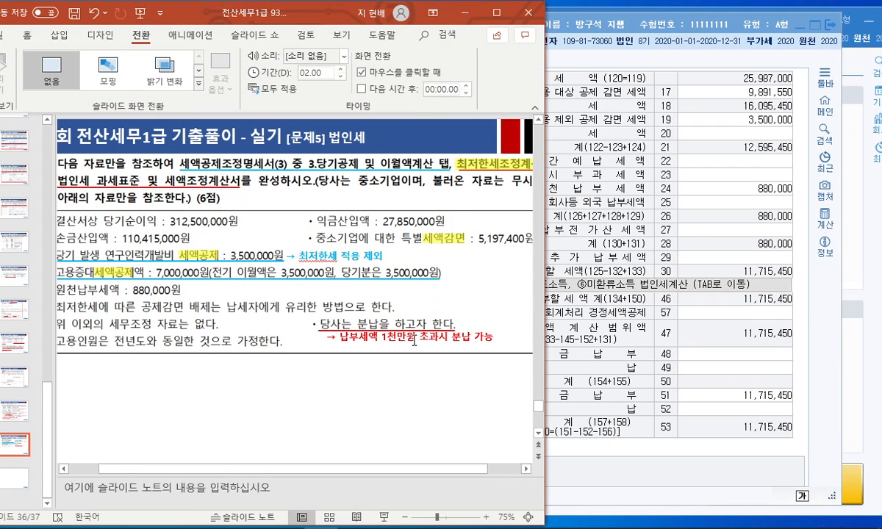
click(711, 351)
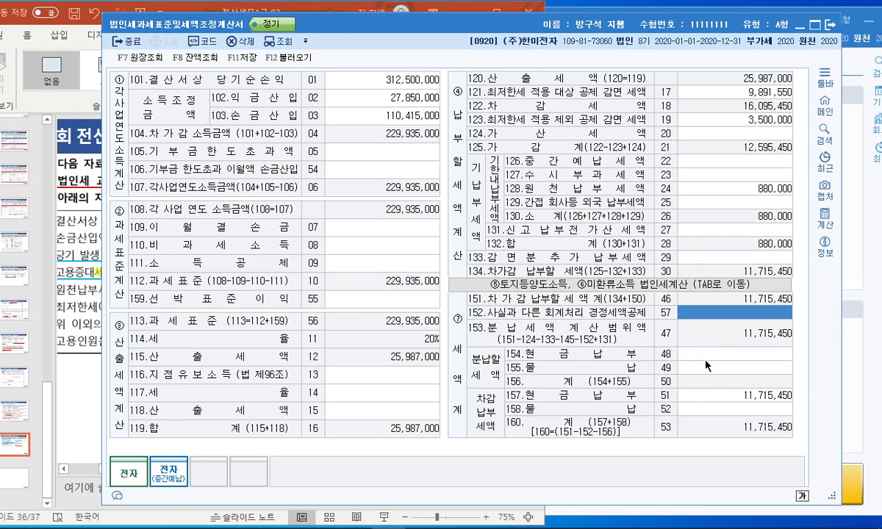
click(713, 397)
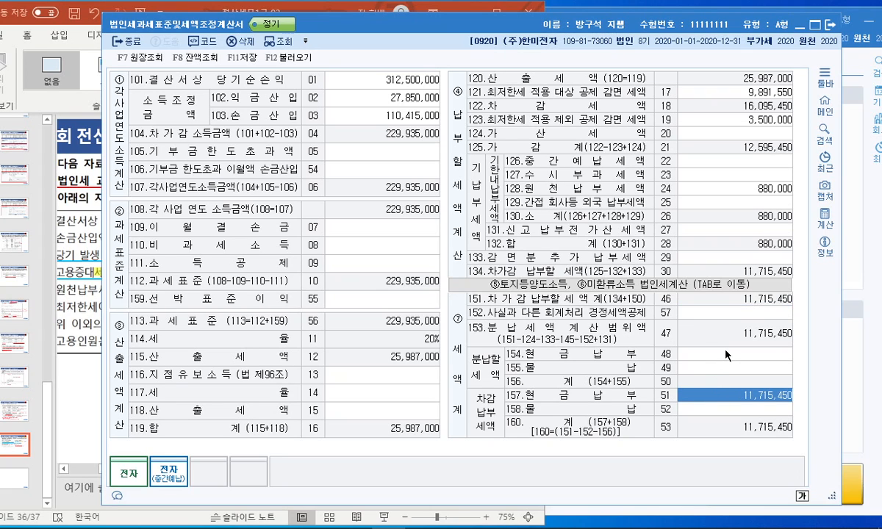
text(10000000)
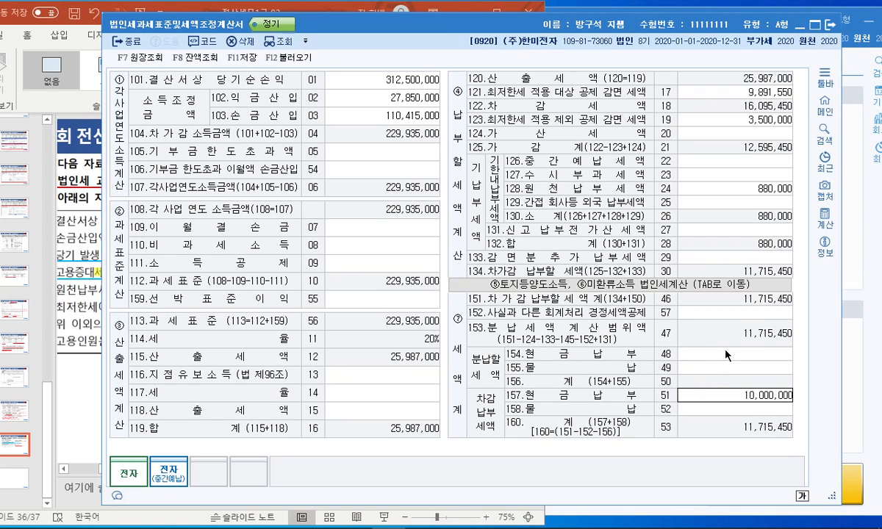
key(Return)
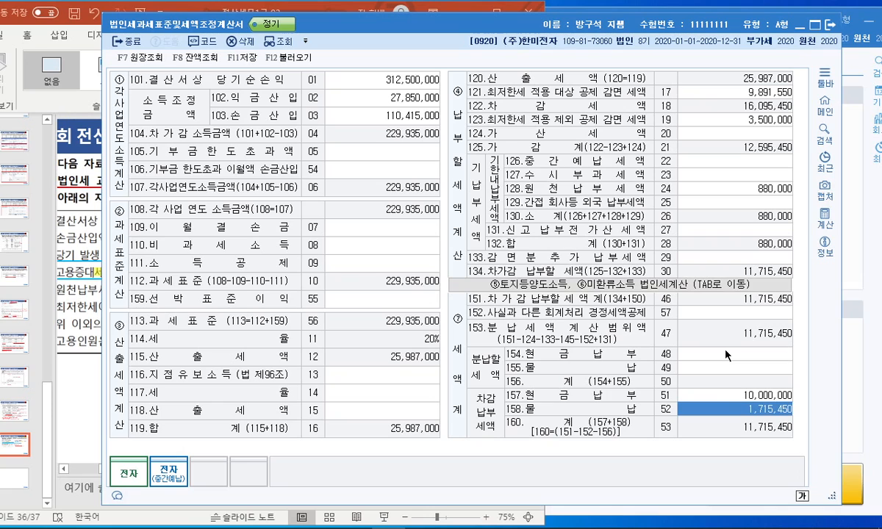
Set 154.현금납부 under 분납할세액 to 1,715,450 and check 158.물납
click(732, 356)
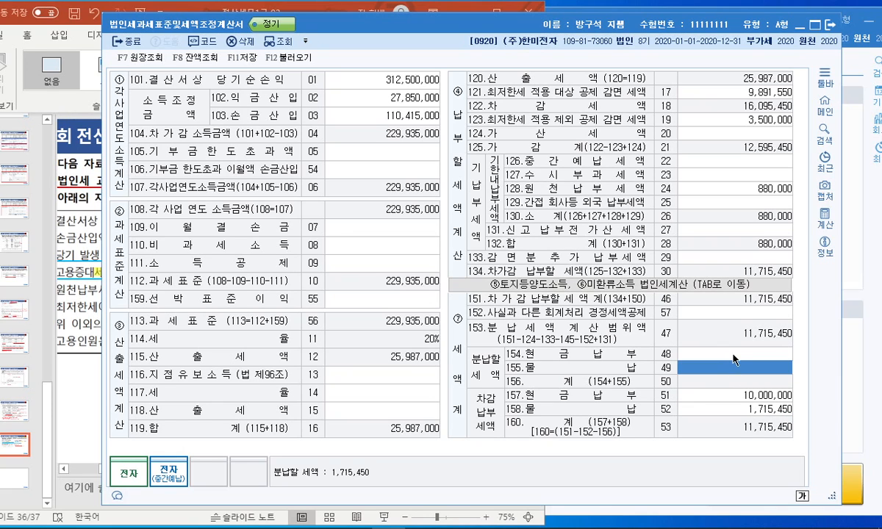
text(1715450)
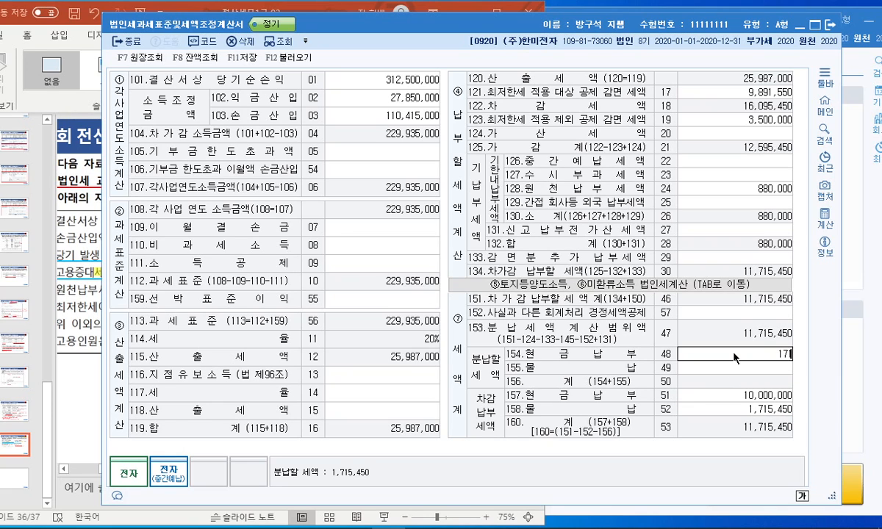
key(Return)
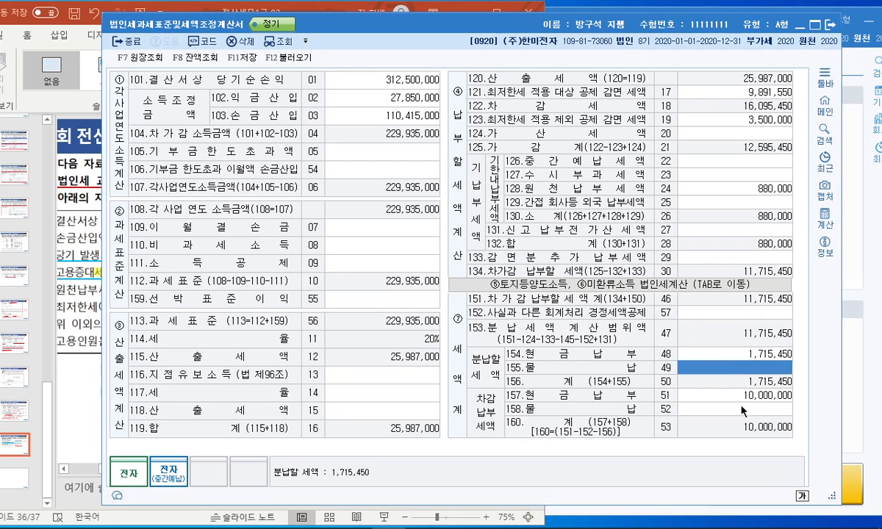
click(743, 410)
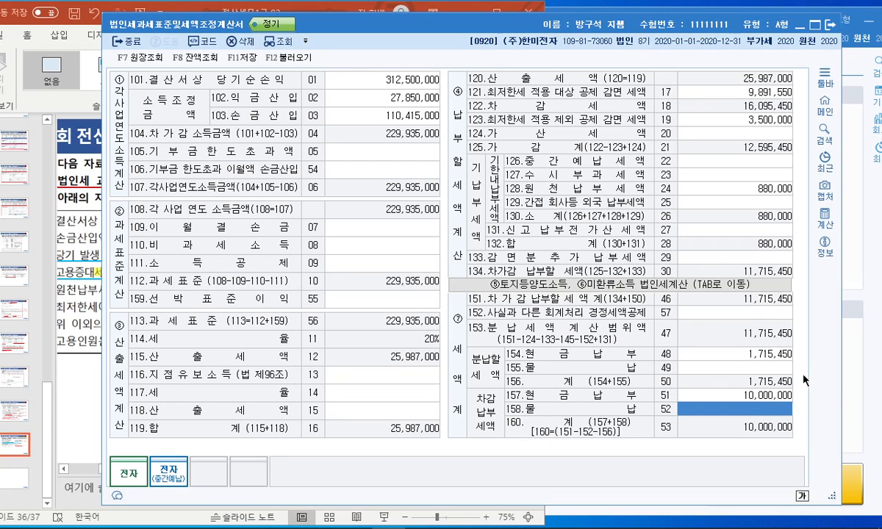
Close 법인세과세표준및세액조정계산서 with its changes saved and maximize the PowerPoint problem slide
key(Escape)
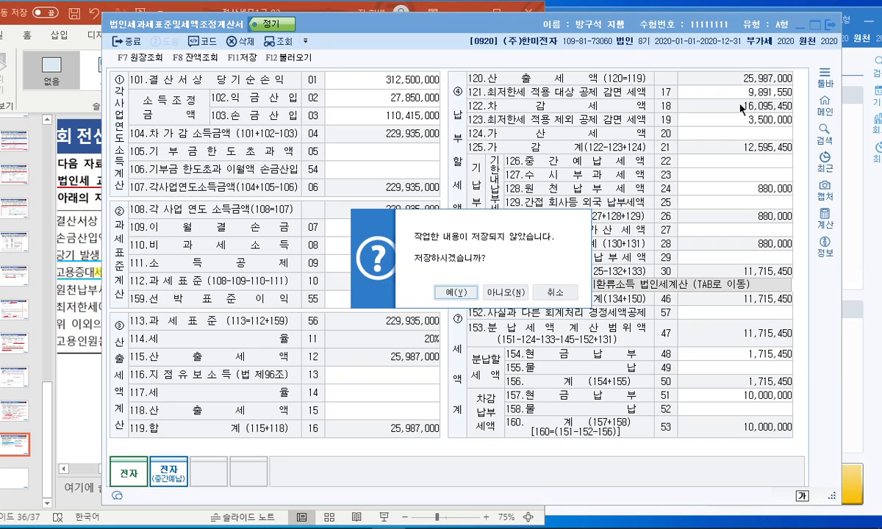
click(450, 291)
click(496, 12)
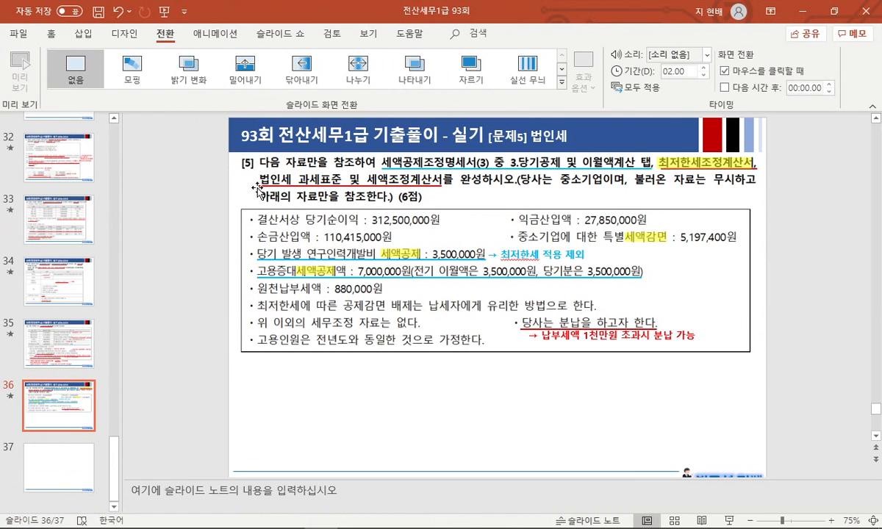
Review the 문제5 법인세 problem slides from problem [4] back to problem [1], slides 35 to 32
click(87, 349)
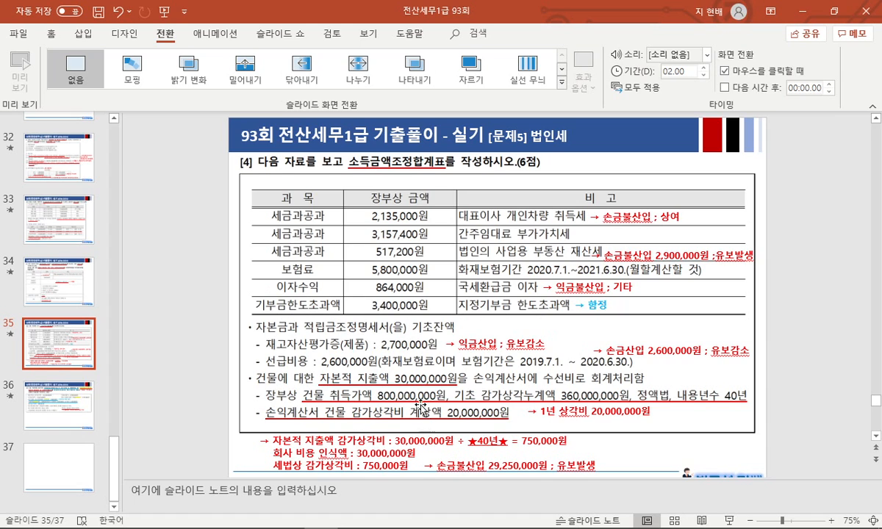
click(63, 269)
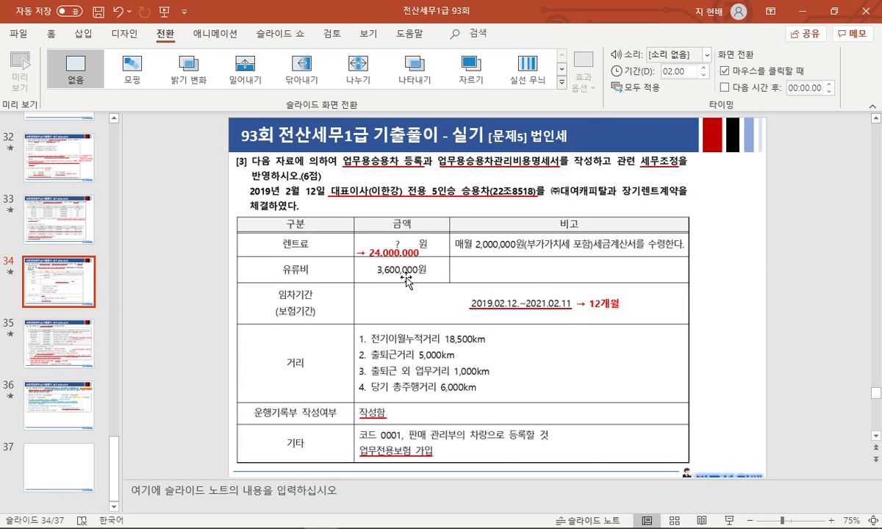
click(52, 230)
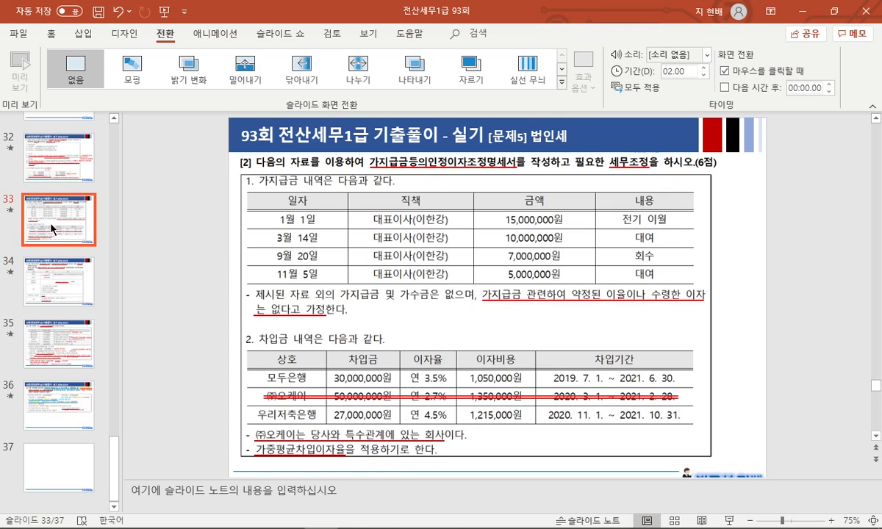
scroll(58, 228, up, 1)
click(59, 184)
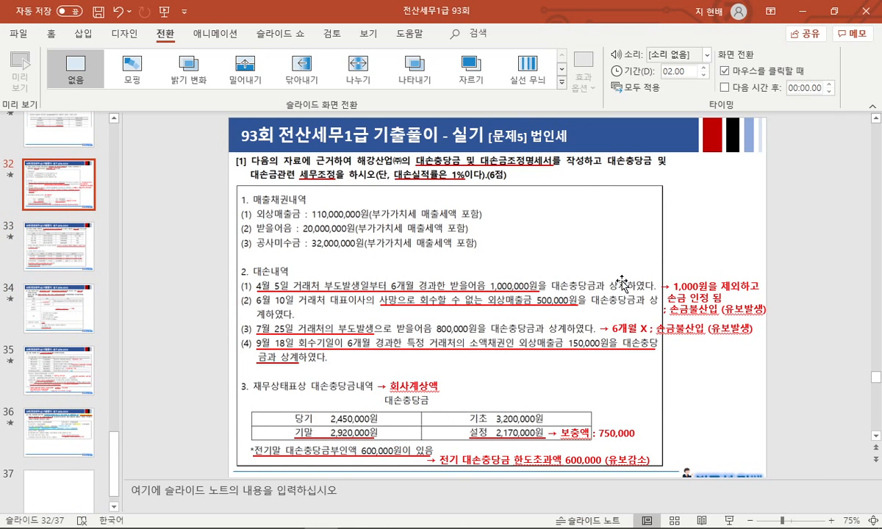
click(729, 274)
click(739, 230)
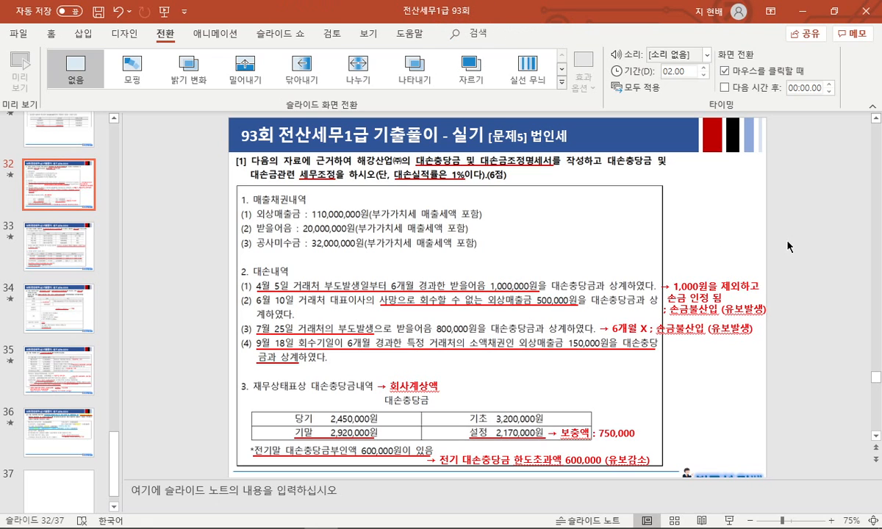
click(70, 487)
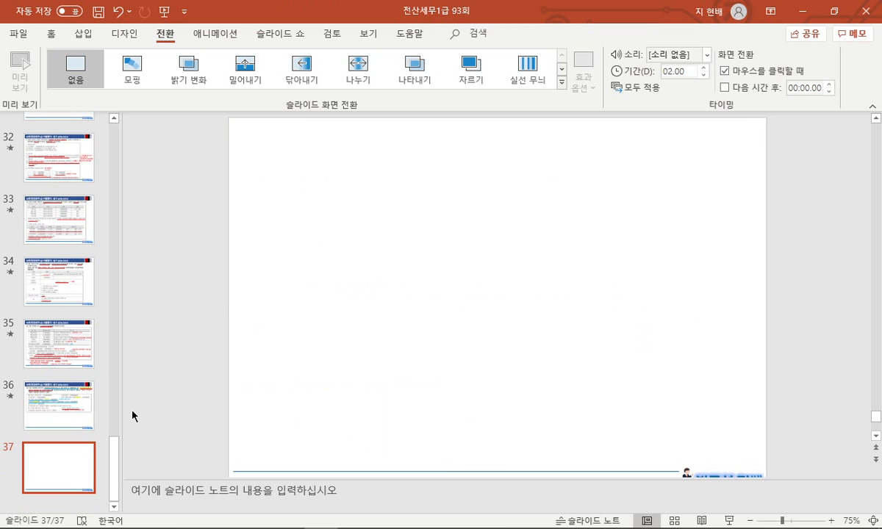
scroll(102, 370, up, 8)
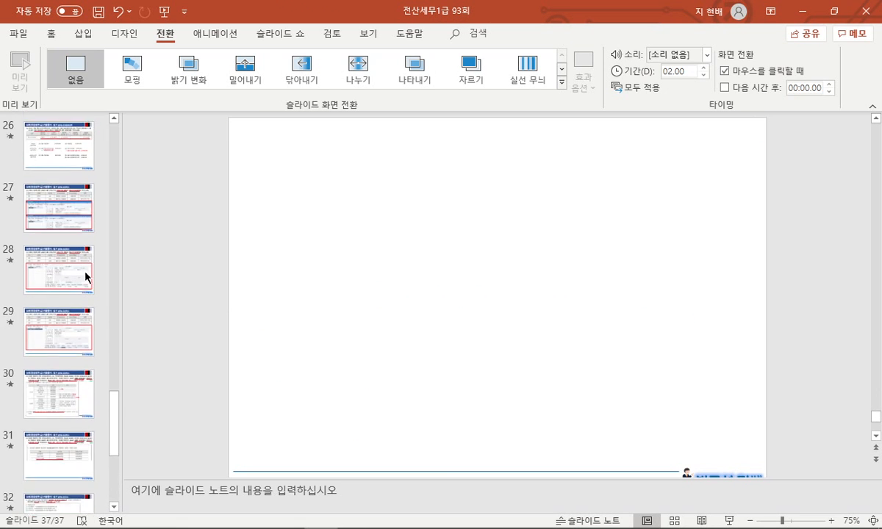
scroll(88, 290, up, 3)
scroll(101, 334, down, 9)
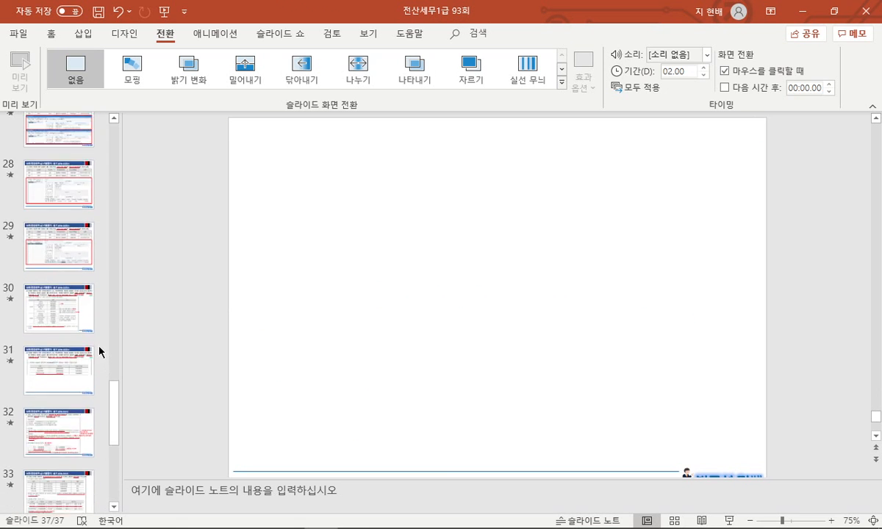
scroll(101, 349, down, 1)
Present the 법인세 problem [5] slide full screen and reveal the underline beneath 세액공제조정명세서(3) 중 3.당기공제 및 이월액계산 탭
click(87, 415)
click(86, 471)
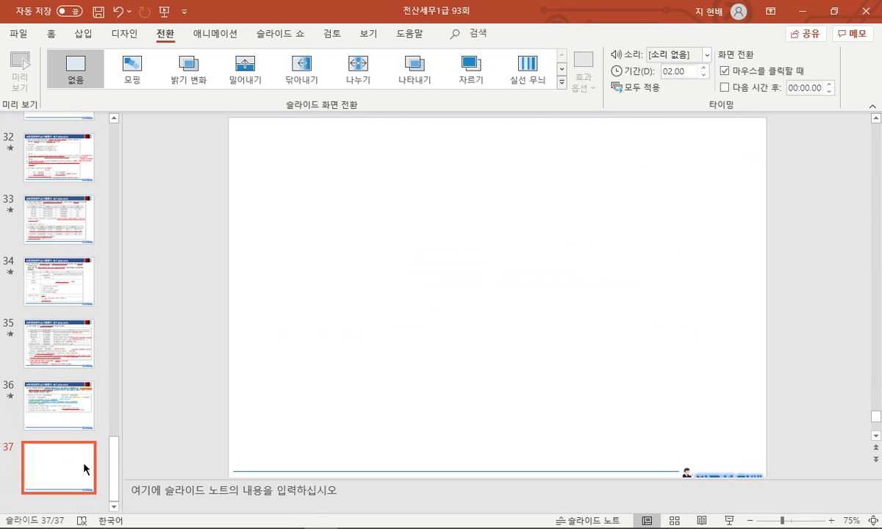
key(shift+F5)
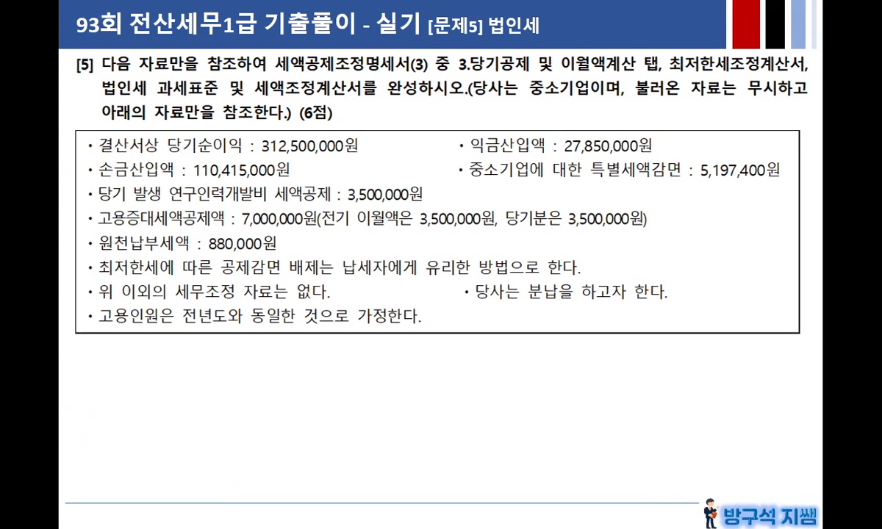
key(Right)
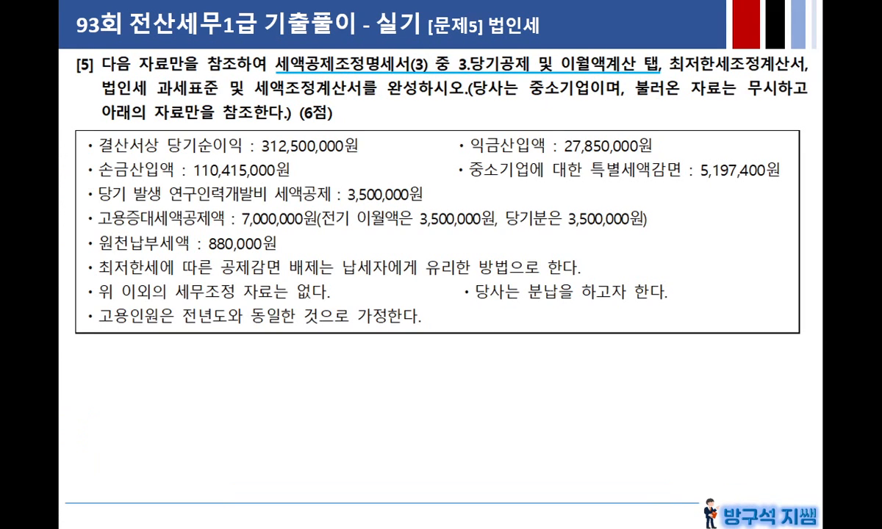